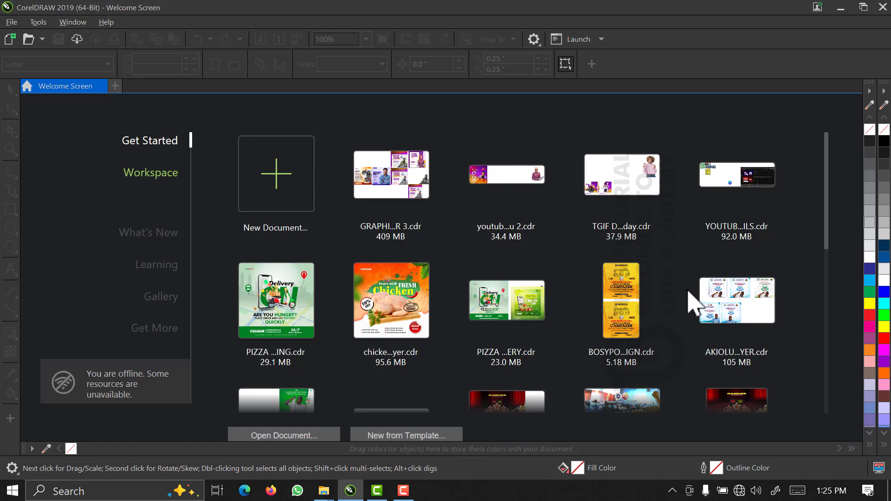
Step: Create a new one-page RGB document with a custom 12 by 12 inch page at 300 dpi
left_click(287, 205)
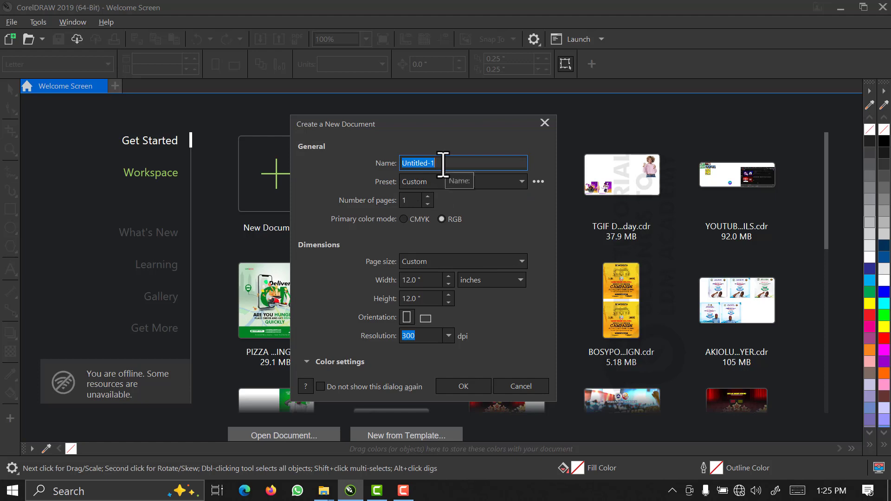
left_click(448, 185)
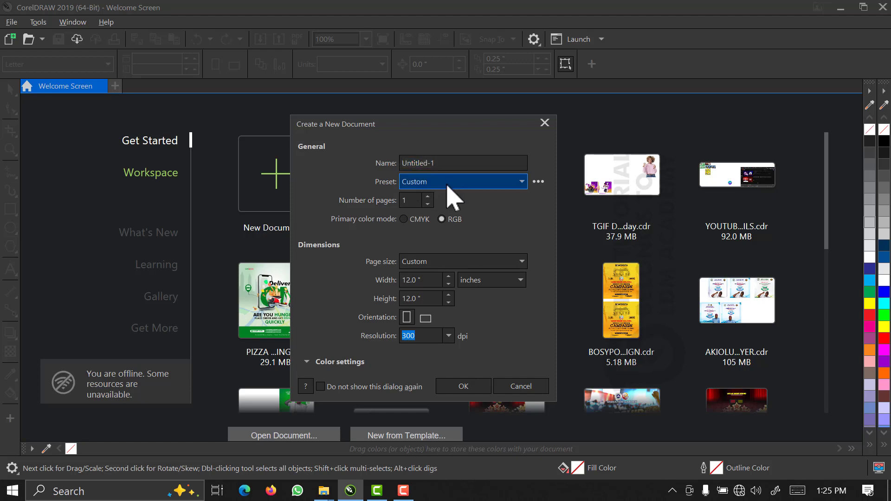
left_click(351, 182)
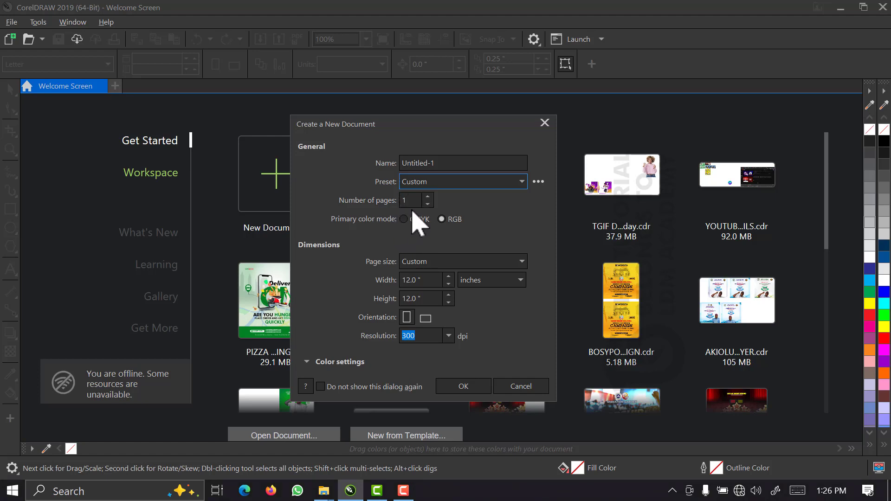
left_click(427, 274)
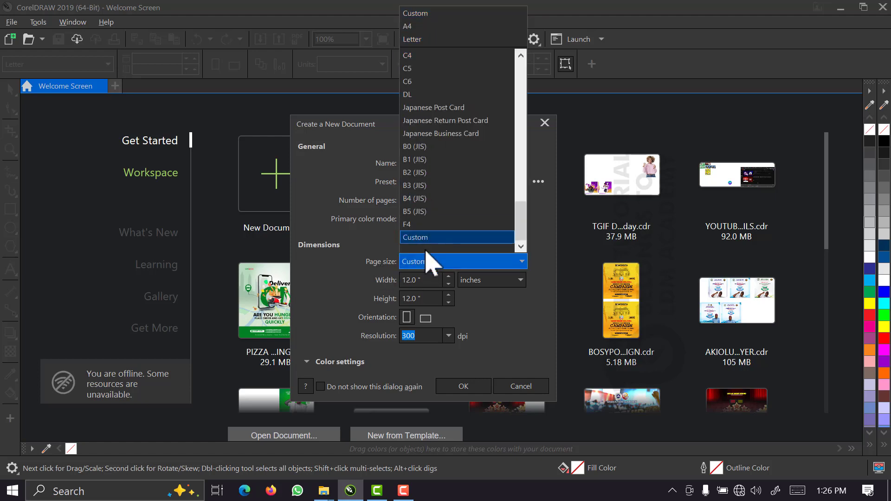
left_click(356, 244)
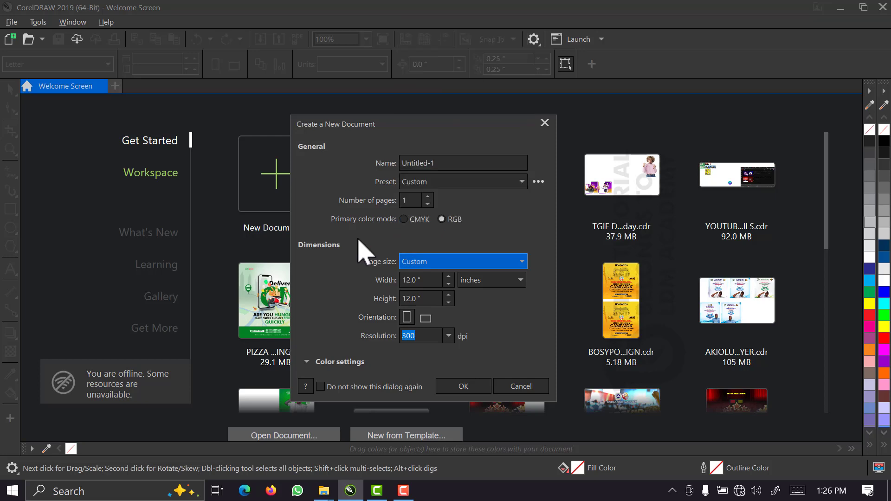
key("Tab")
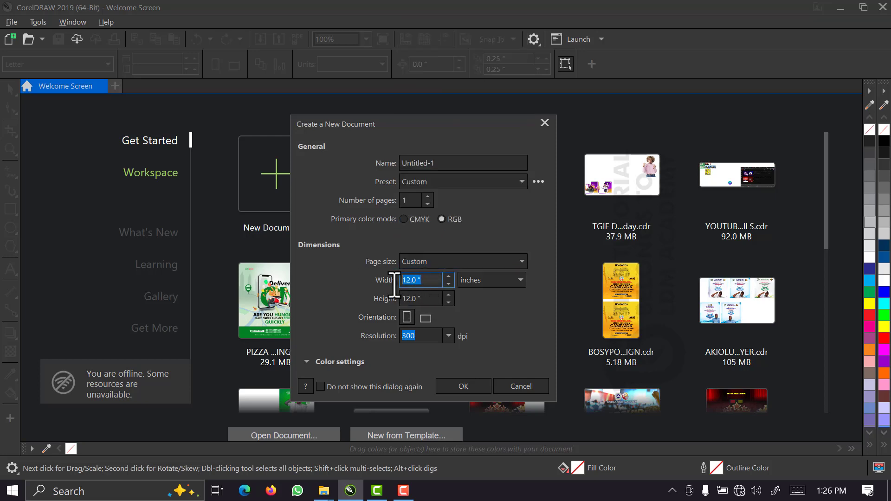
key("Tab")
left_click(419, 282)
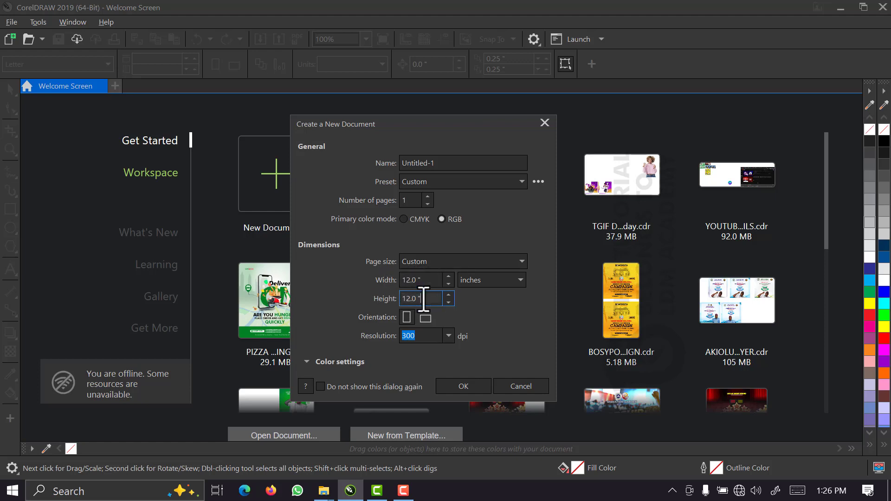
left_click(420, 282)
left_click_drag(420, 282, 417, 304)
left_click_drag(420, 280, 384, 279)
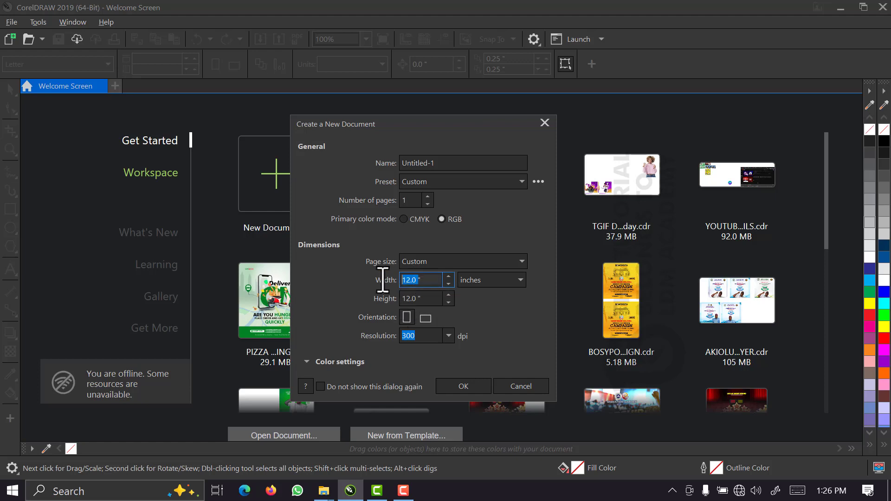
left_click_drag(426, 302, 391, 307)
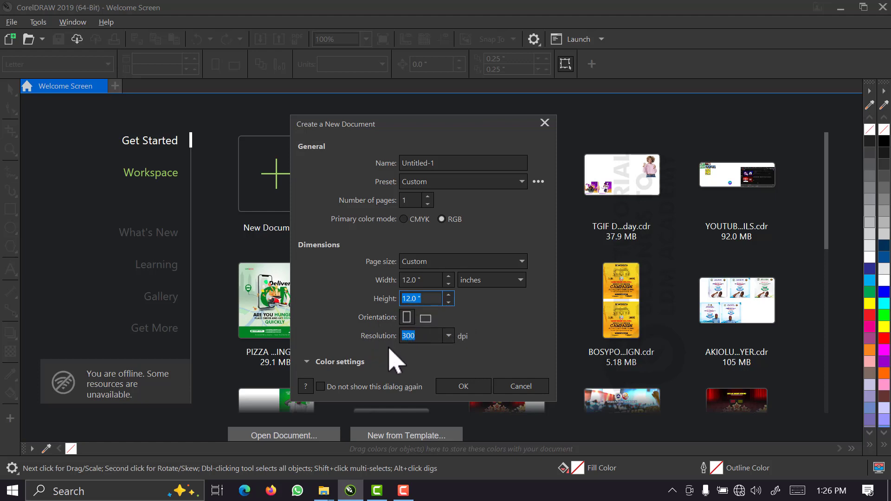
left_click(449, 338)
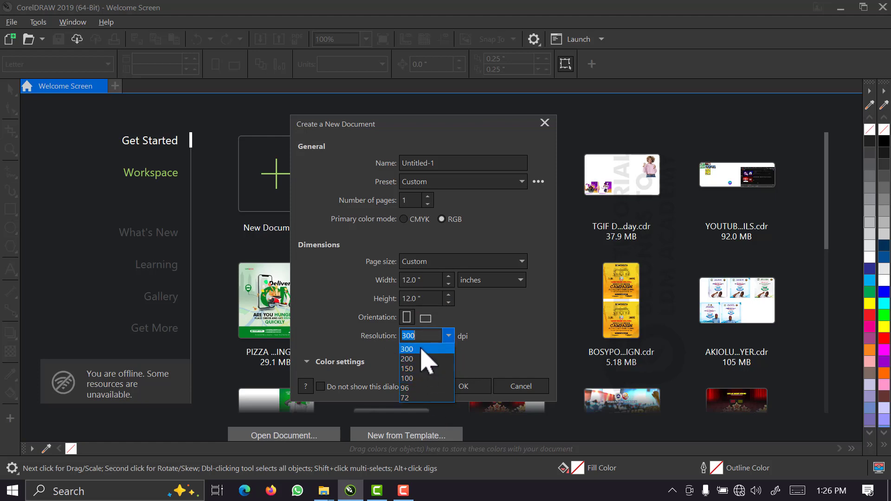
left_click(478, 320)
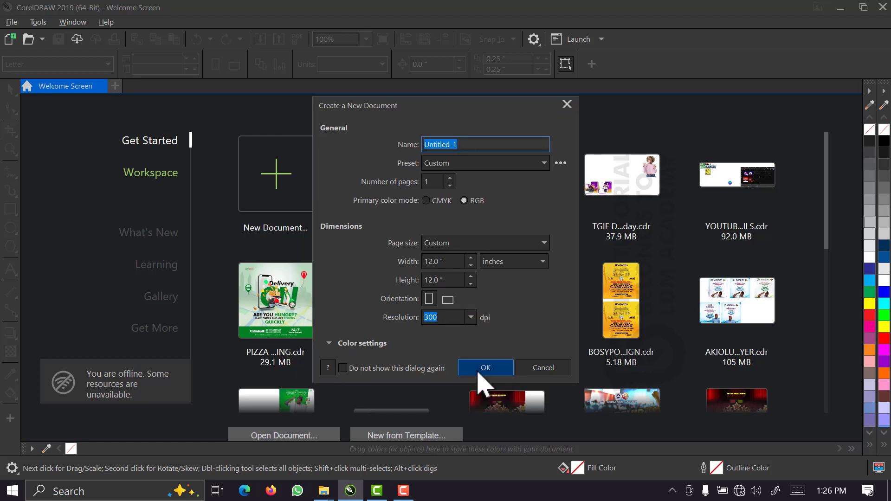
left_click(478, 373)
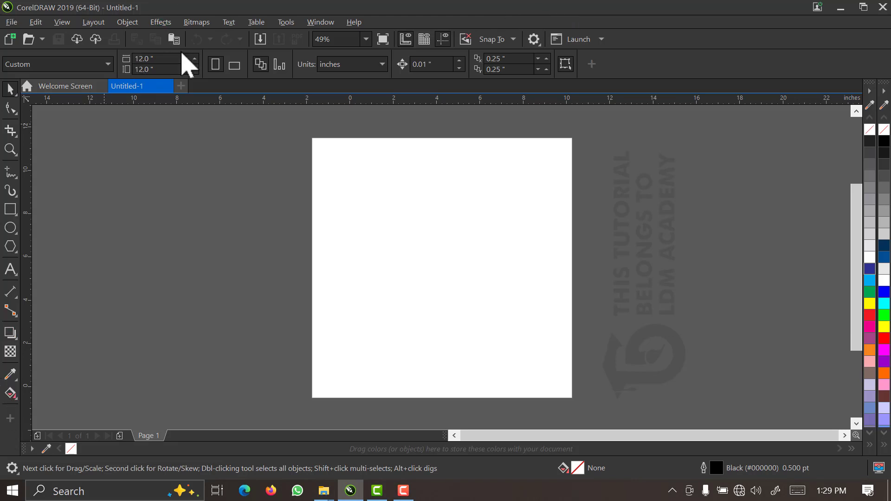
left_click(7, 26)
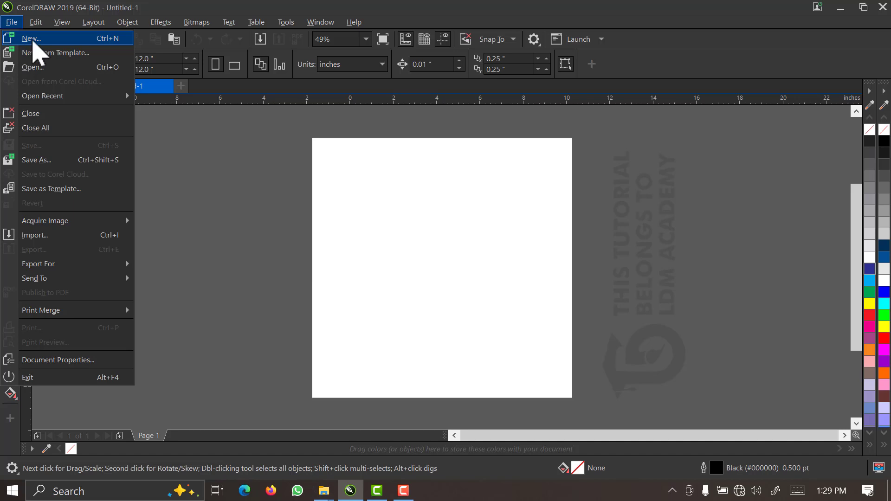
left_click(33, 40)
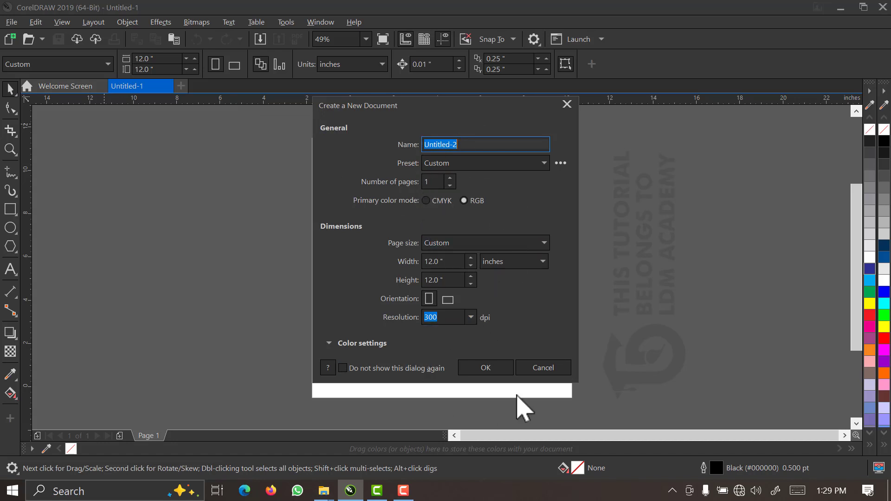
left_click(544, 368)
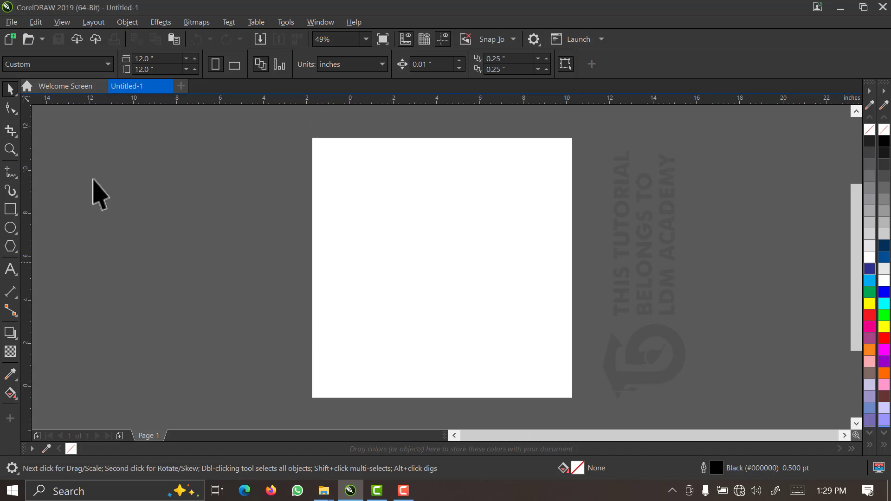
left_click(11, 22)
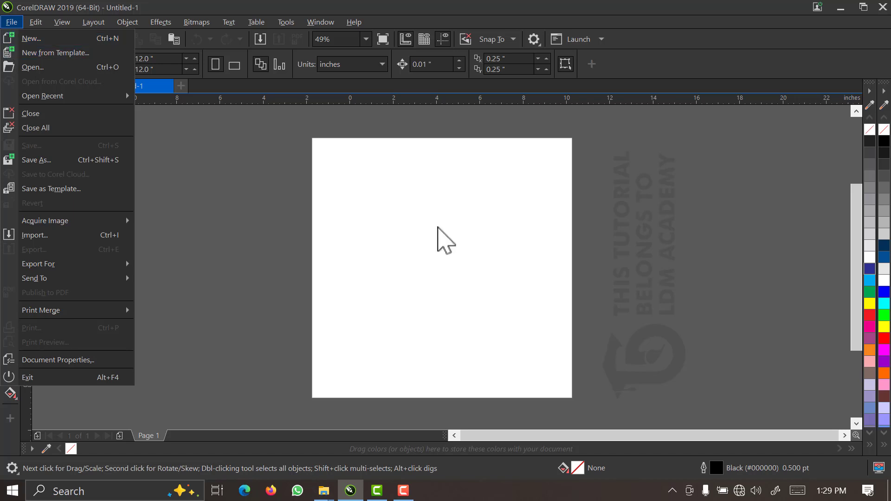
left_click(438, 227)
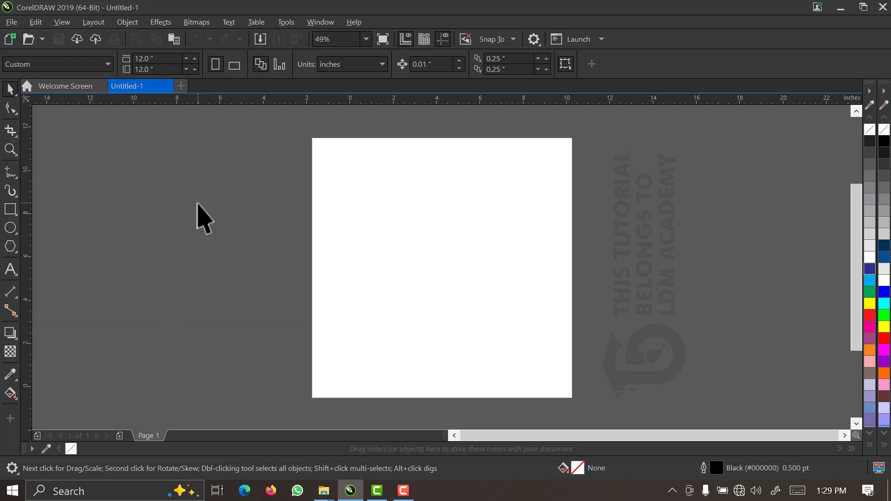
left_click(11, 22)
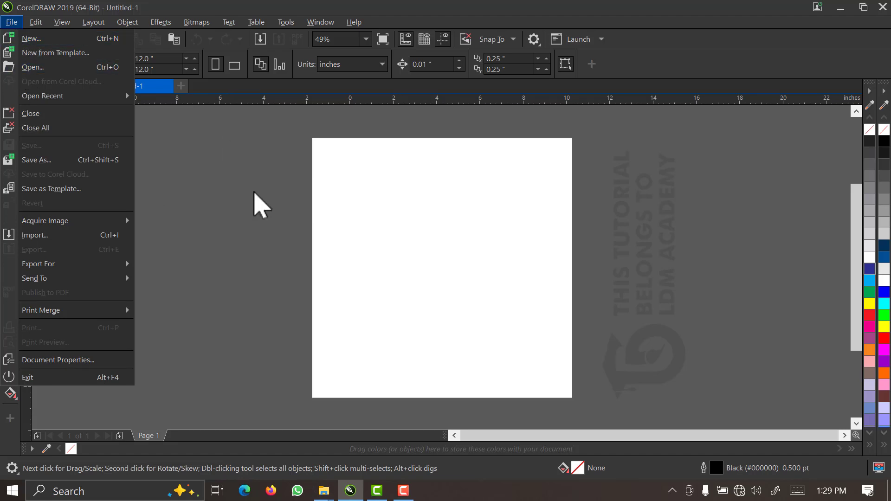
left_click(255, 191)
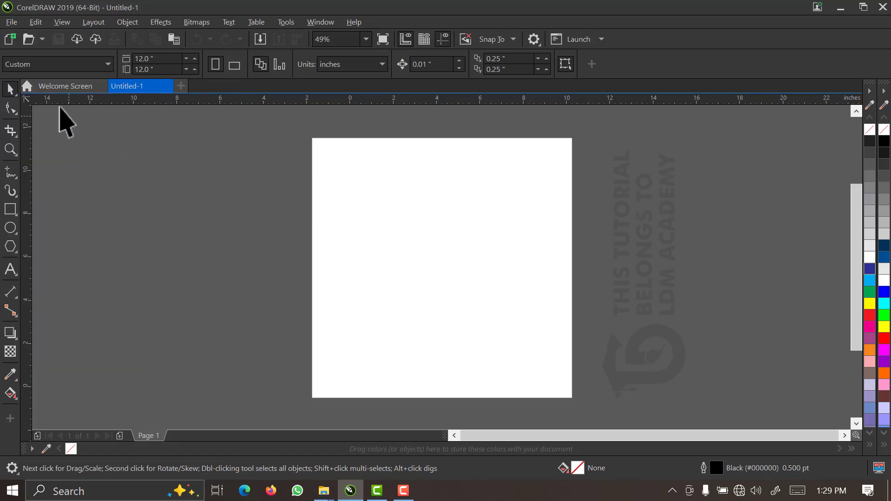
left_click(11, 22)
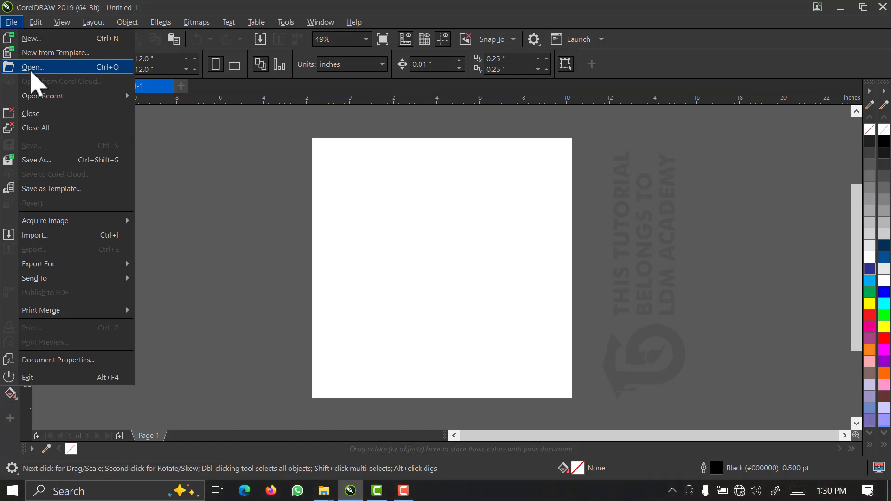
left_click(32, 73)
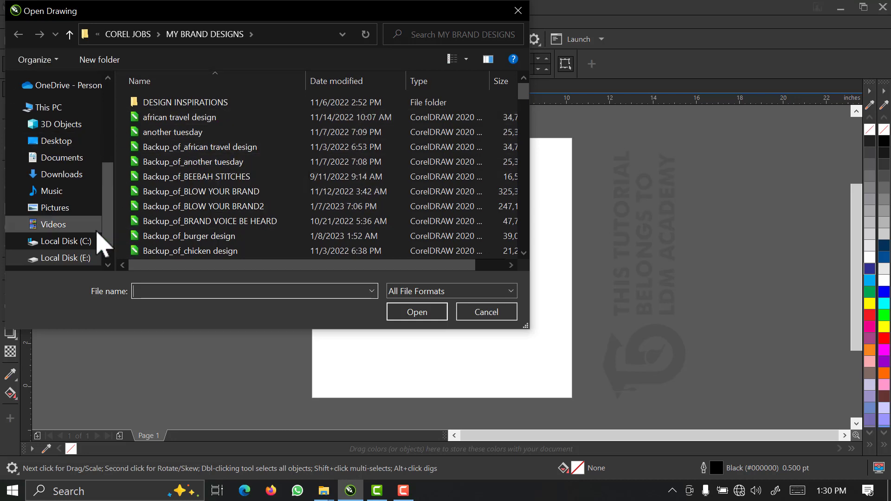
mouse_move(110, 209)
left_mouse_down()
mouse_move(108, 185)
mouse_move(108, 216)
left_mouse_up()
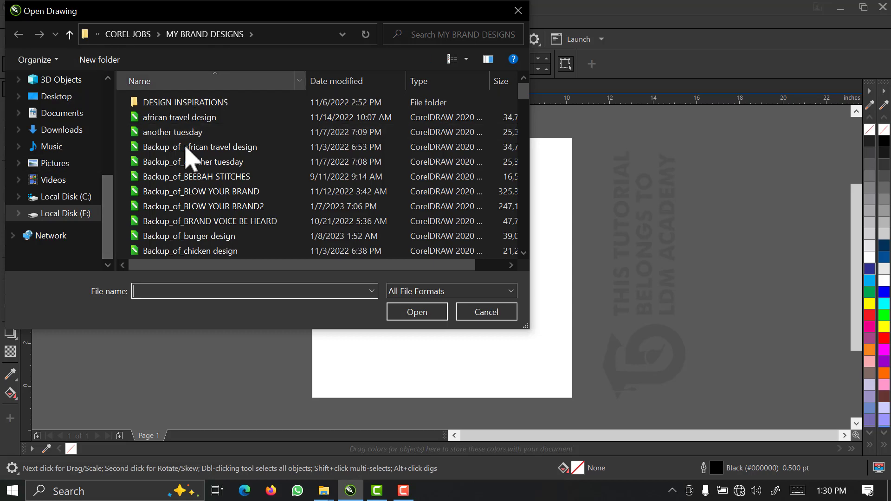
left_click(488, 313)
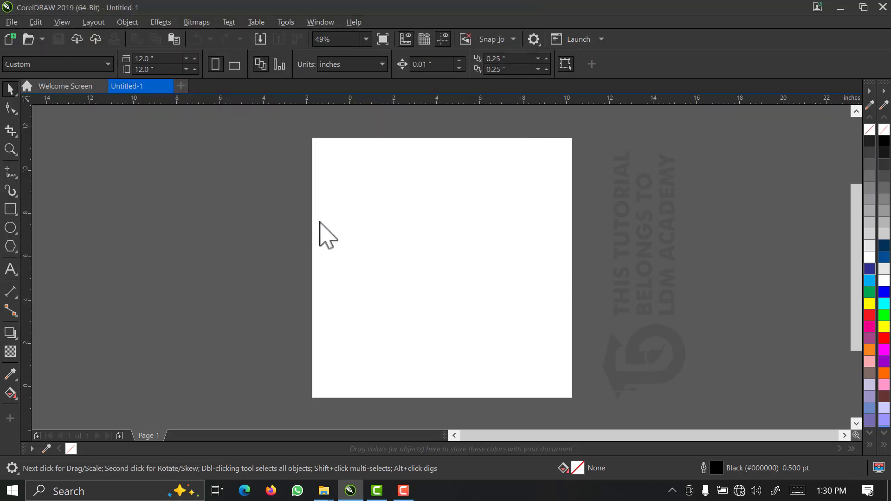
left_click(14, 24)
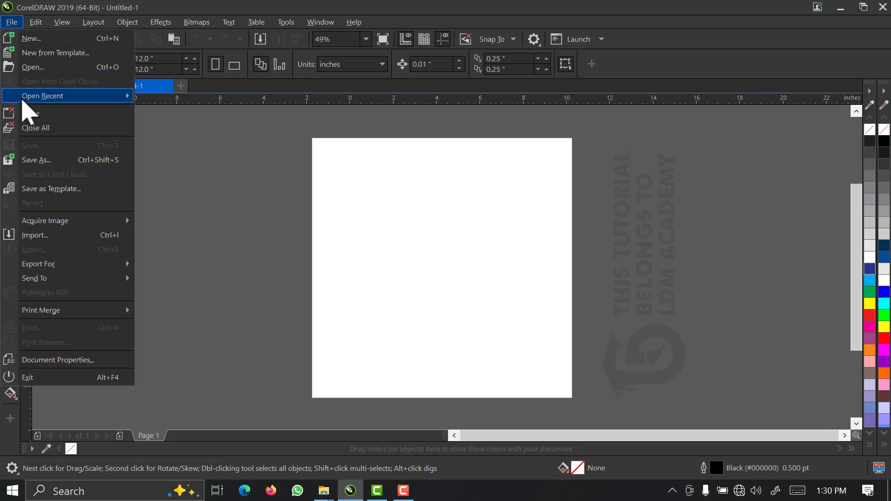
mouse_move(23, 102)
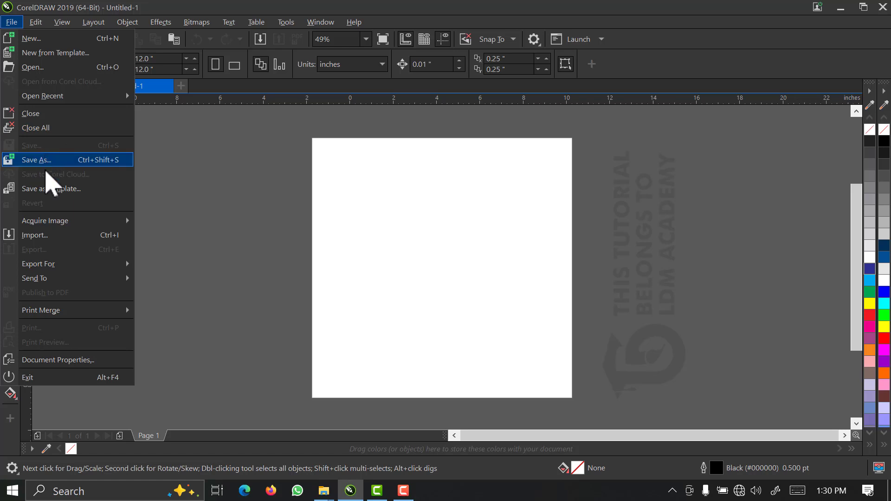
left_click(250, 190)
Step: Draw a rectangle about 11.1 by 5.8 inches across the middle of the page and fill it with dark blue
left_click(10, 211)
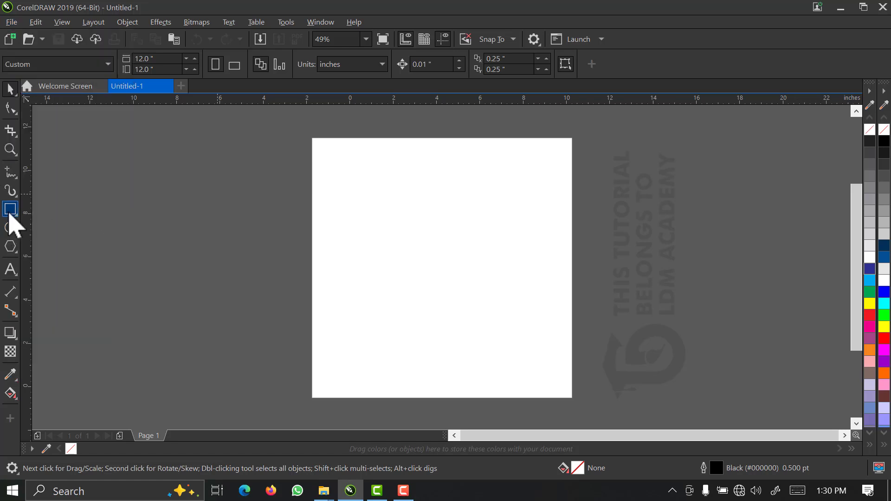
left_click_drag(321, 191, 563, 396)
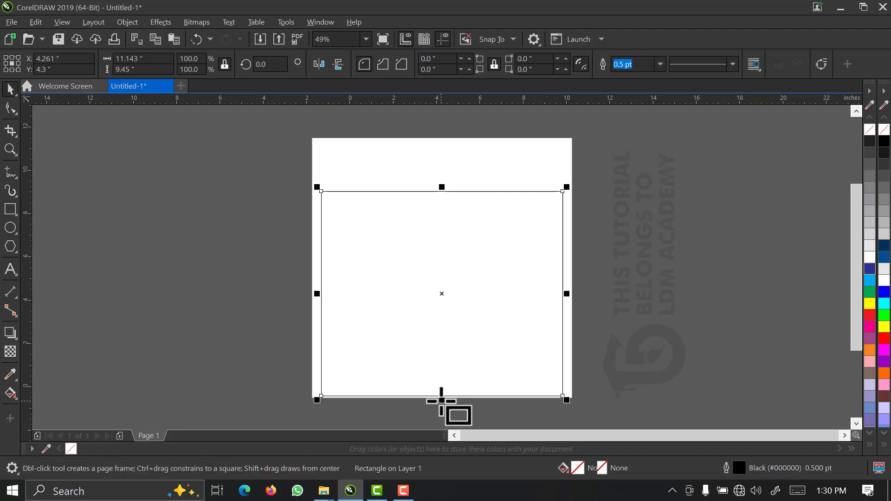
left_click_drag(442, 400, 441, 321)
left_click(869, 269)
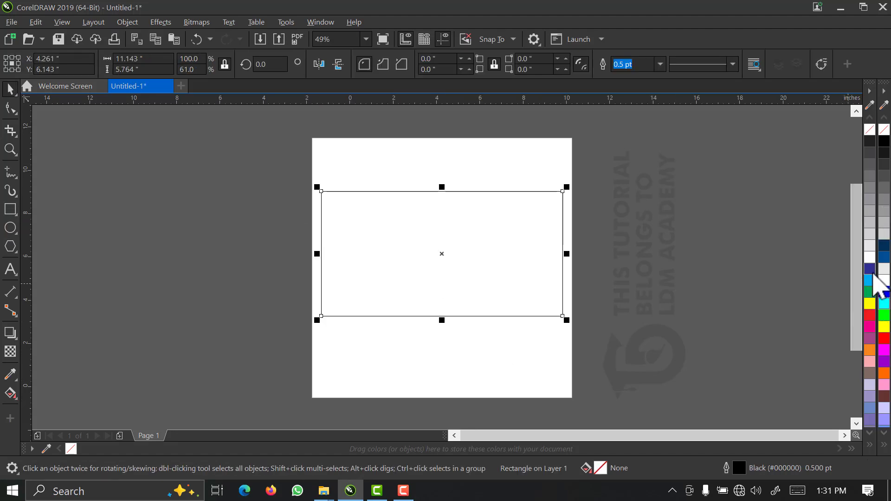
left_click(12, 22)
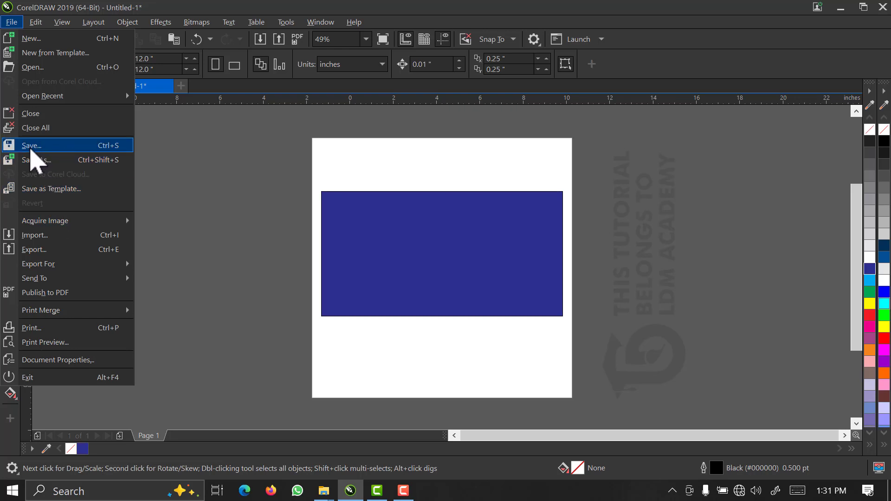
left_click(30, 149)
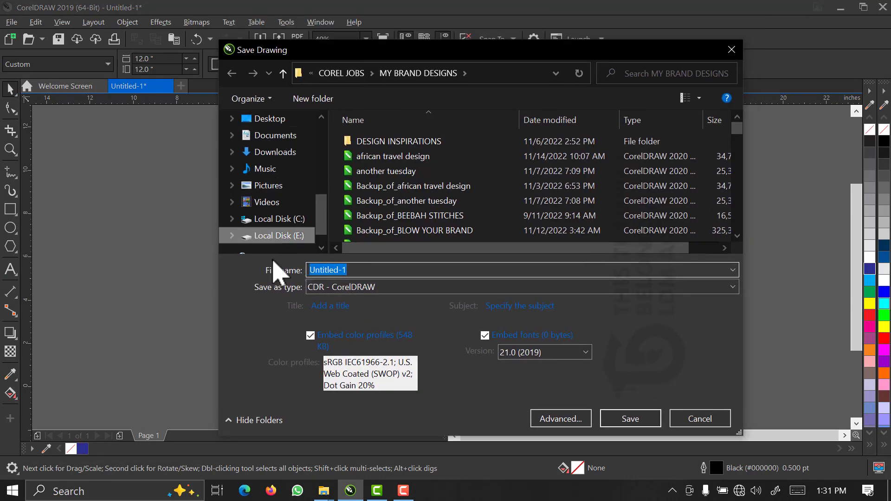
left_click(284, 120)
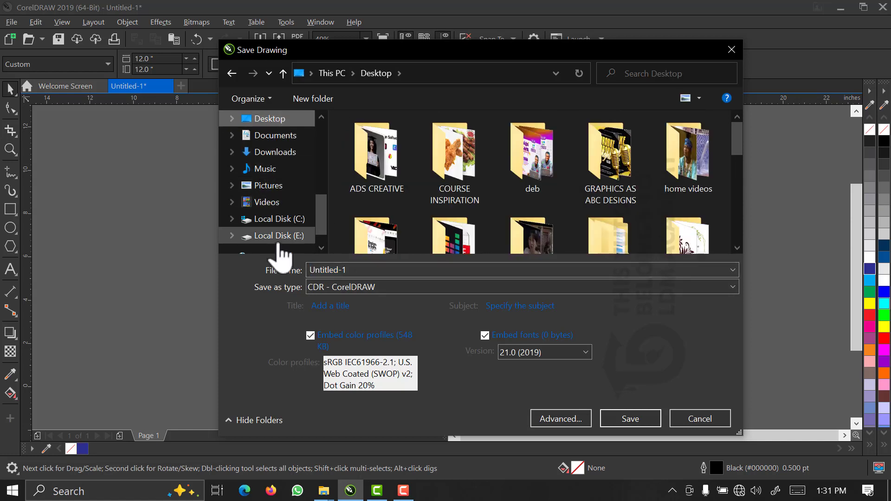
left_click(371, 274)
type("hnzbdhzajels")
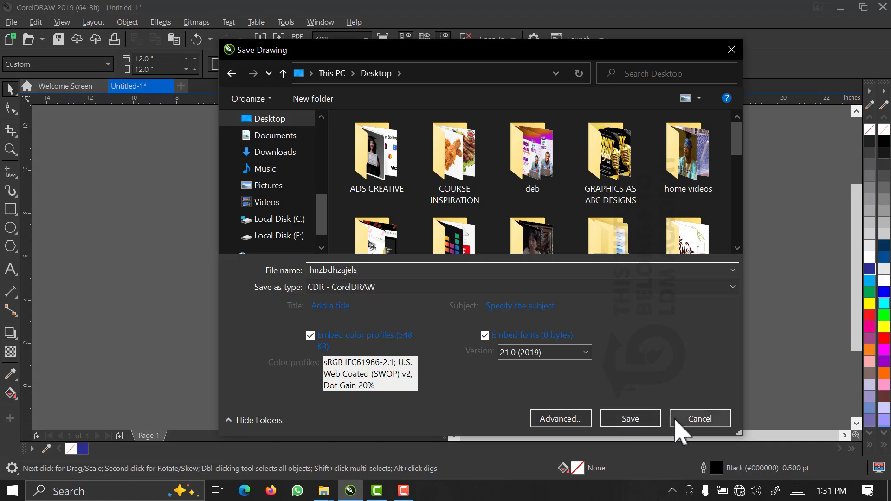
left_click(692, 420)
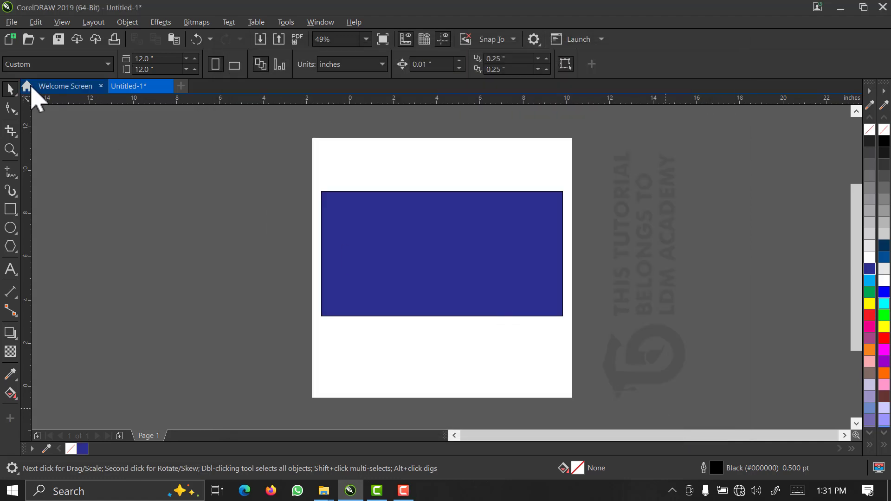
left_click(12, 22)
key("Escape")
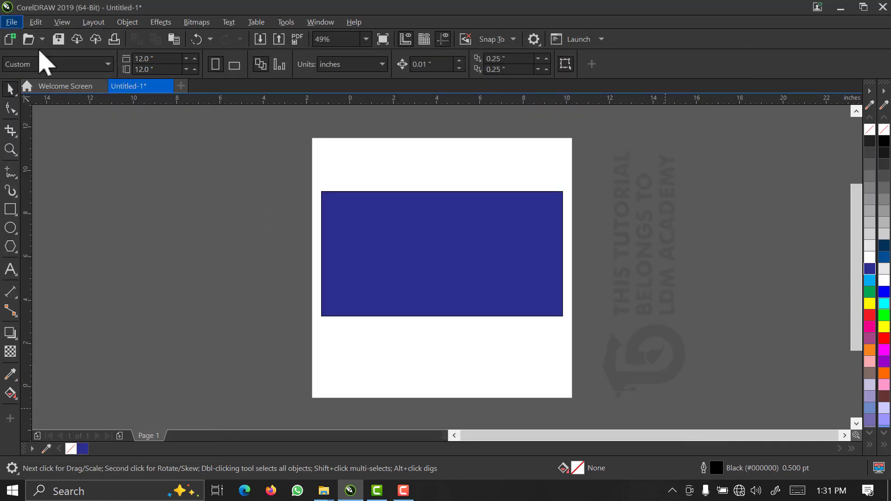
left_click(10, 24)
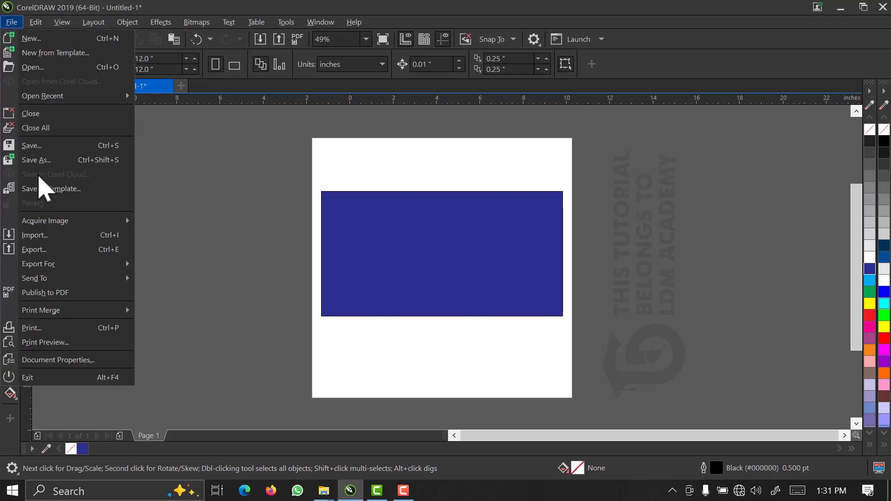
Step: Draw a rectangle about 3.9 by 5.7 inches, move it over the blue rectangle's left edge and fill it with red
left_click(267, 216)
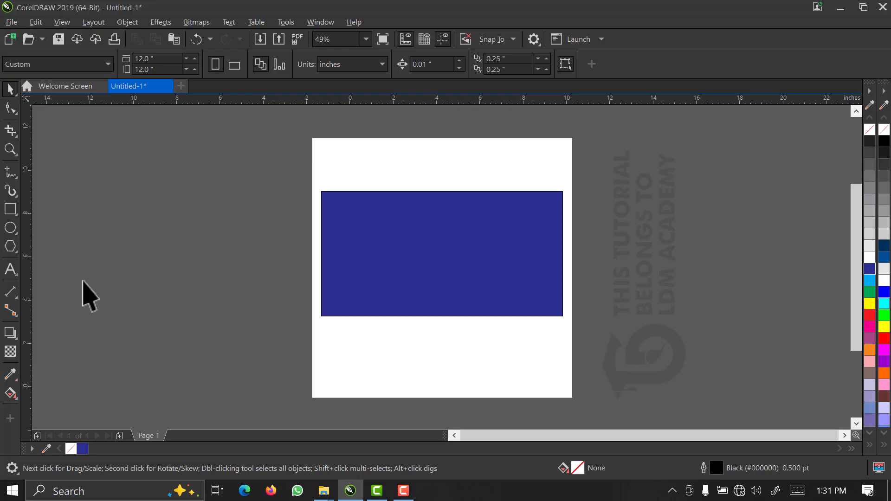
left_click(10, 211)
left_click_drag(119, 224, 204, 347)
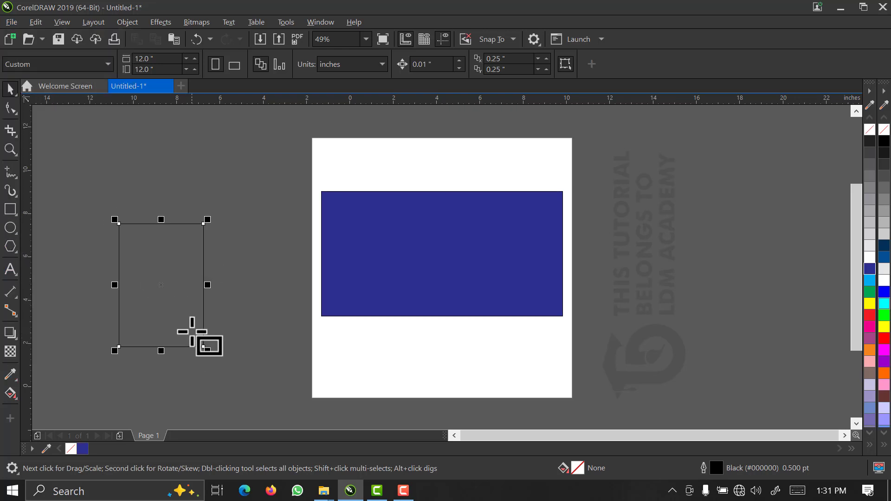
key("space")
left_click_drag(153, 262, 331, 247)
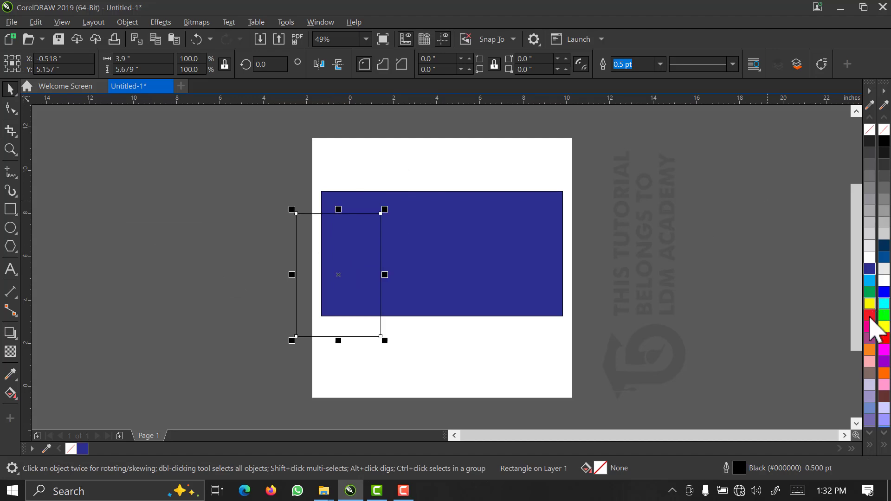
left_click(871, 315)
Step: Duplicate the red rectangle onto the right half of the blue rectangle and fill the copy with yellow
left_click_drag(362, 293, 502, 292)
right_click(502, 292)
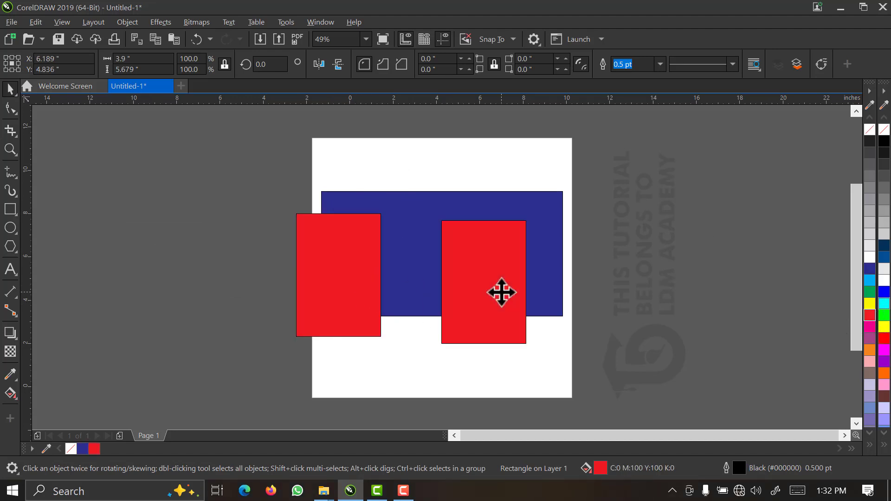
left_click(885, 327)
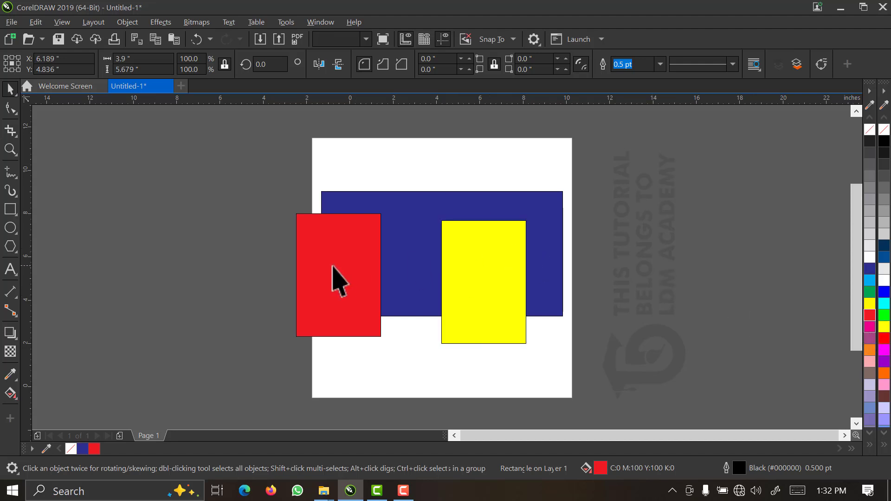
Step: Select the red and yellow rectangles together, clear that selection and select all three rectangles
left_click(290, 213)
left_click_drag(262, 208, 537, 371)
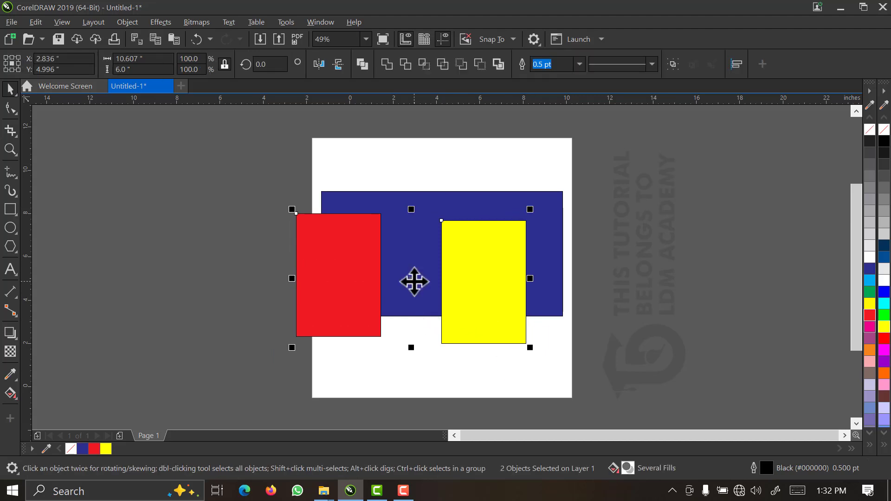
left_click(241, 224)
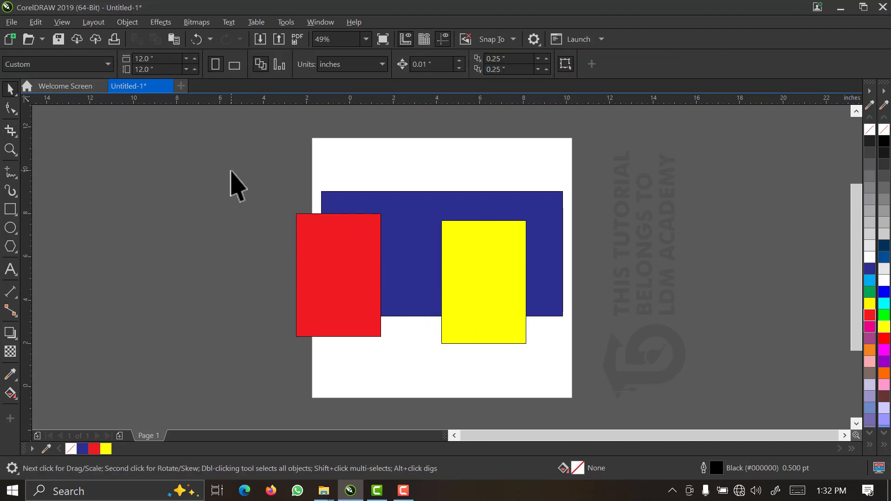
left_click_drag(231, 171, 636, 404)
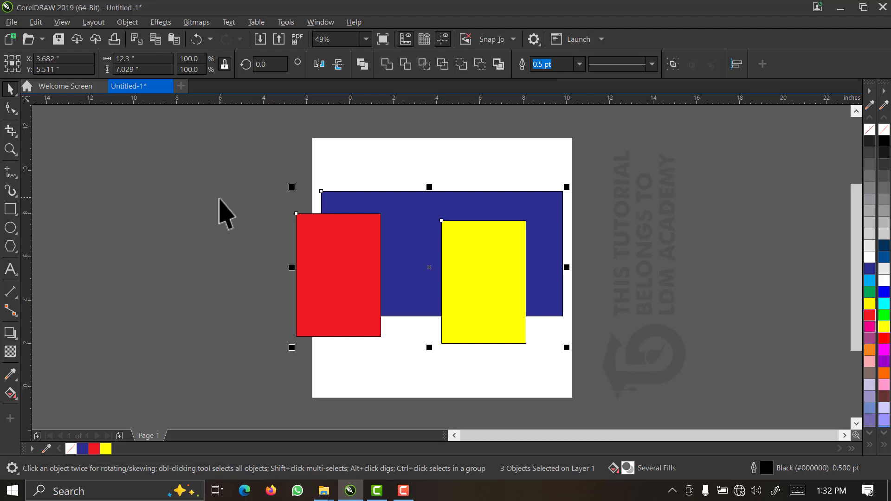
Step: Examine the Save As options for the drawing and leave without saving
left_click(14, 22)
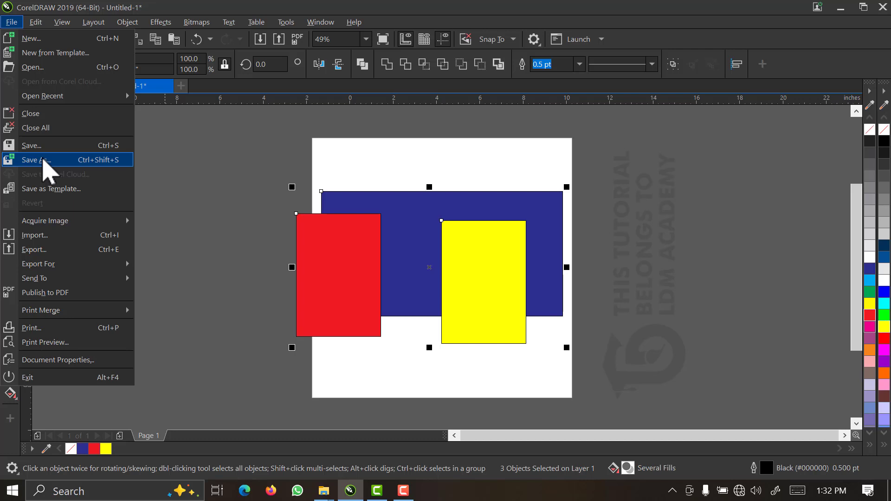
left_click(44, 160)
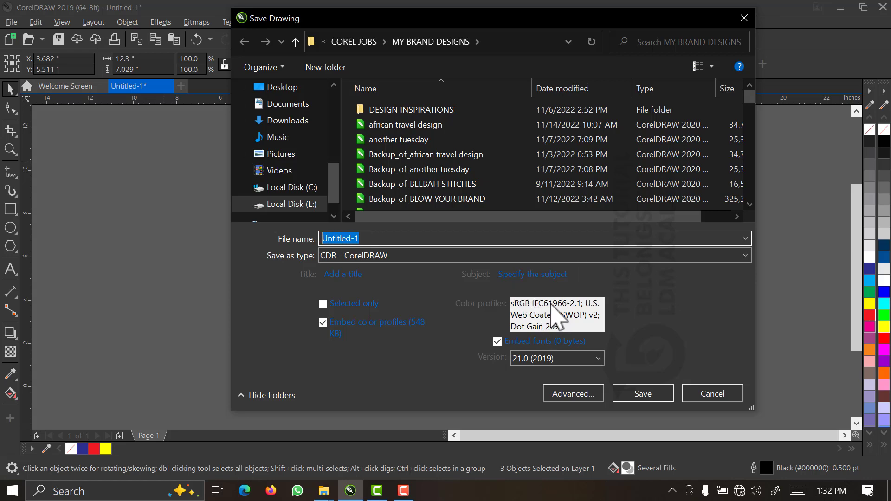
left_click(701, 394)
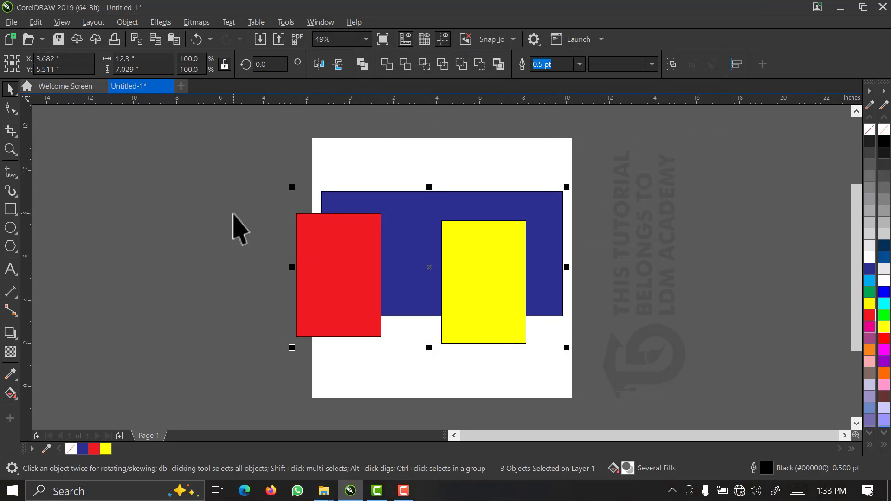
left_click(16, 26)
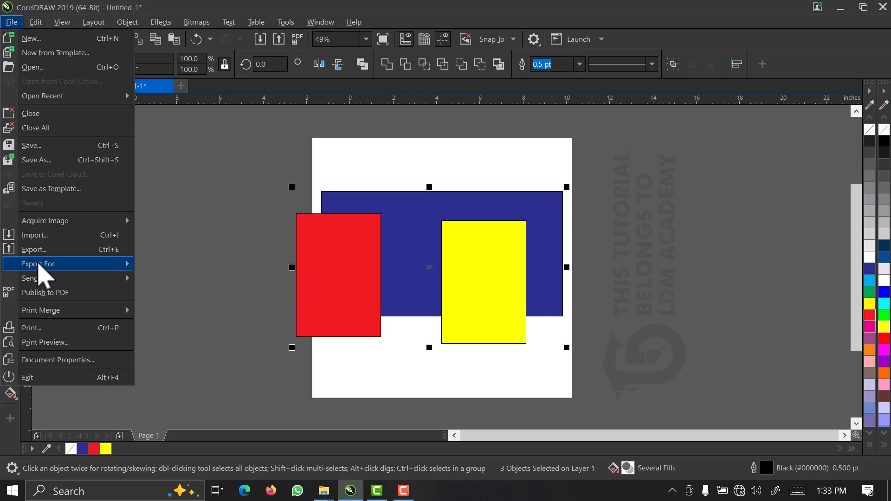
mouse_move(38, 268)
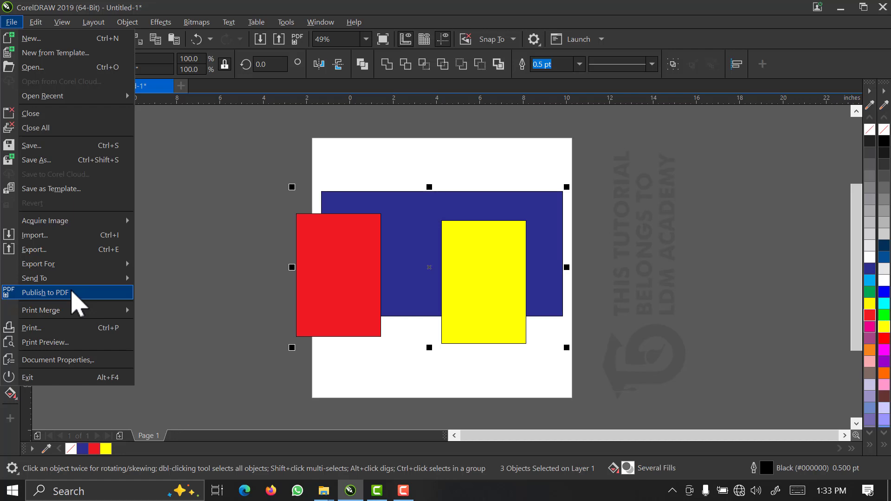
mouse_move(79, 314)
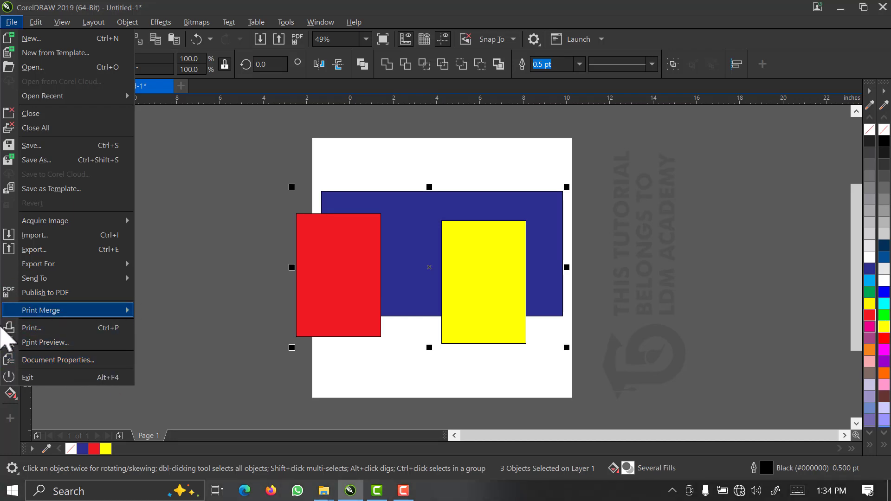
left_click(71, 9)
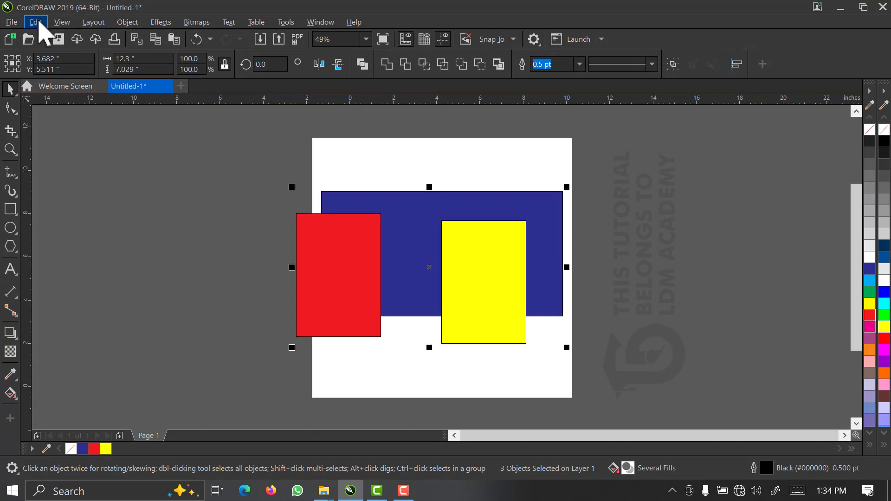
Step: Undo the last three actions: the yellow fill, the duplicate and the red fill
left_click(37, 23)
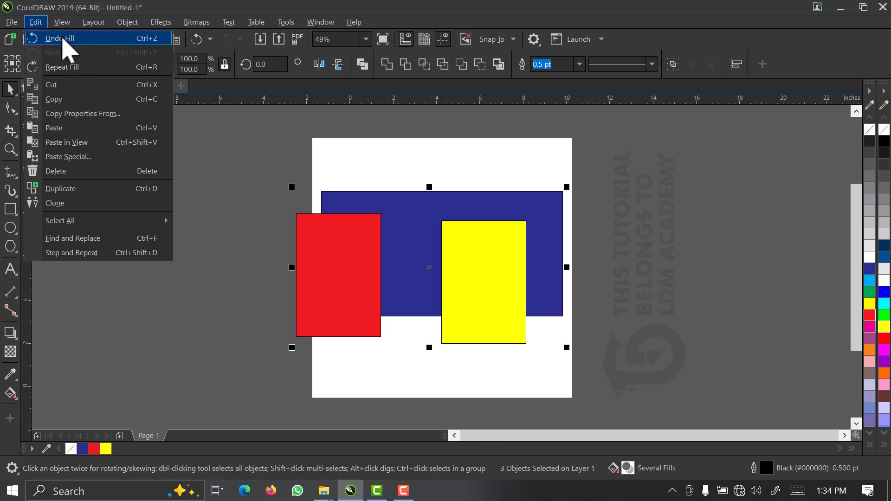
left_click(63, 40)
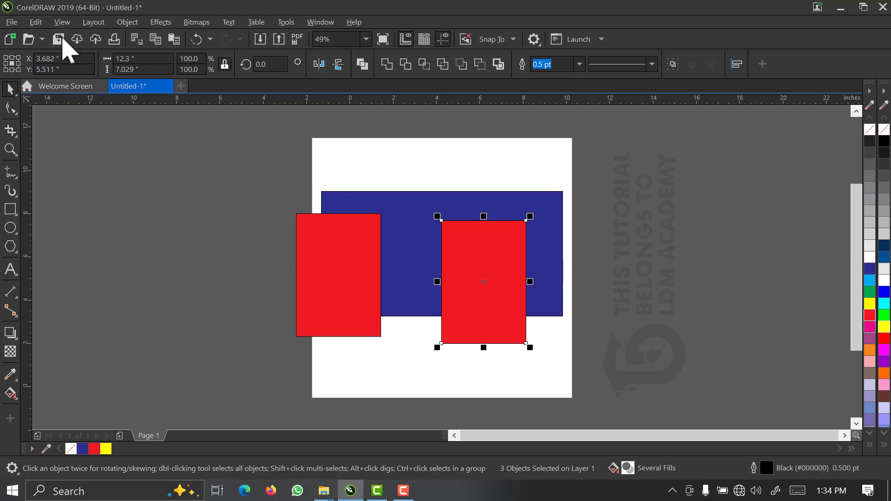
left_click(36, 22)
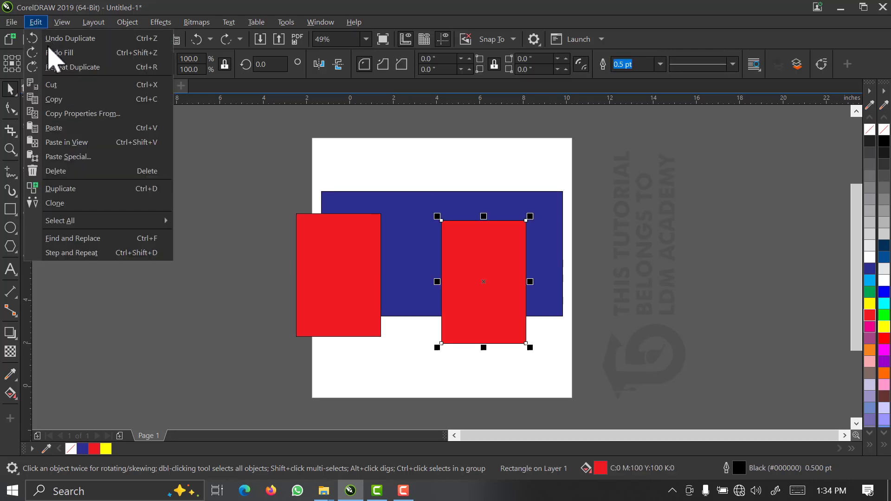
left_click(53, 42)
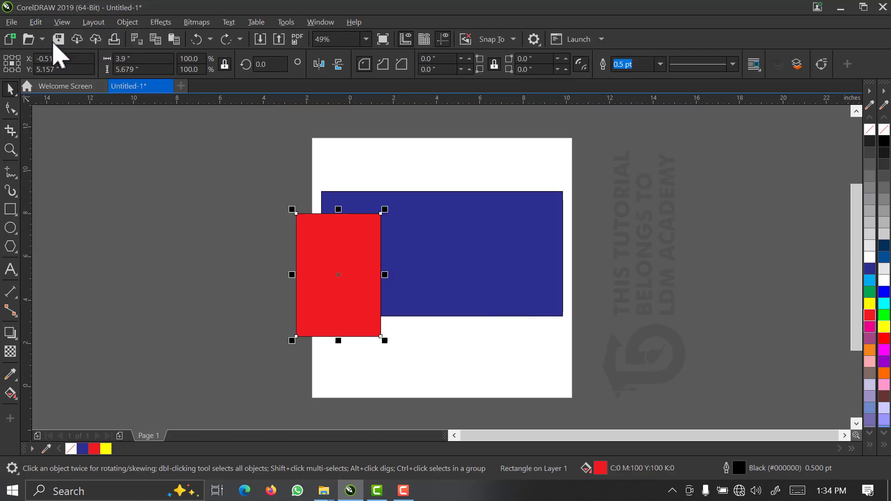
left_click(36, 23)
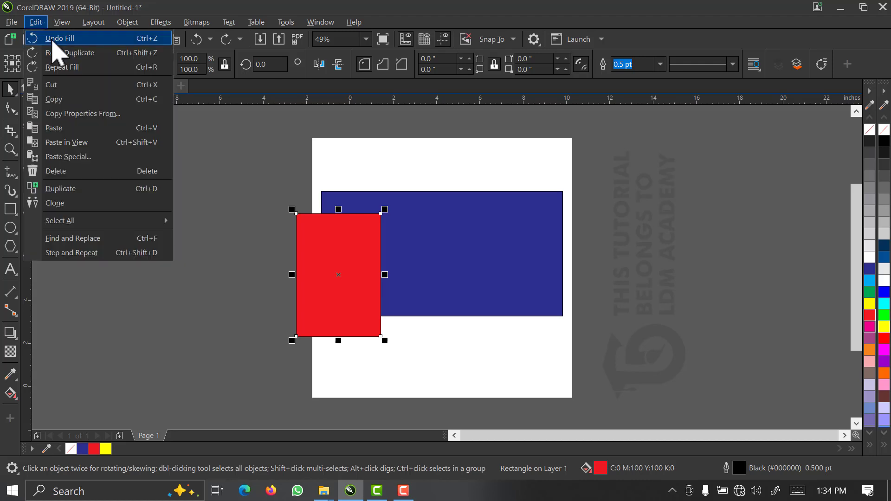
left_click(52, 40)
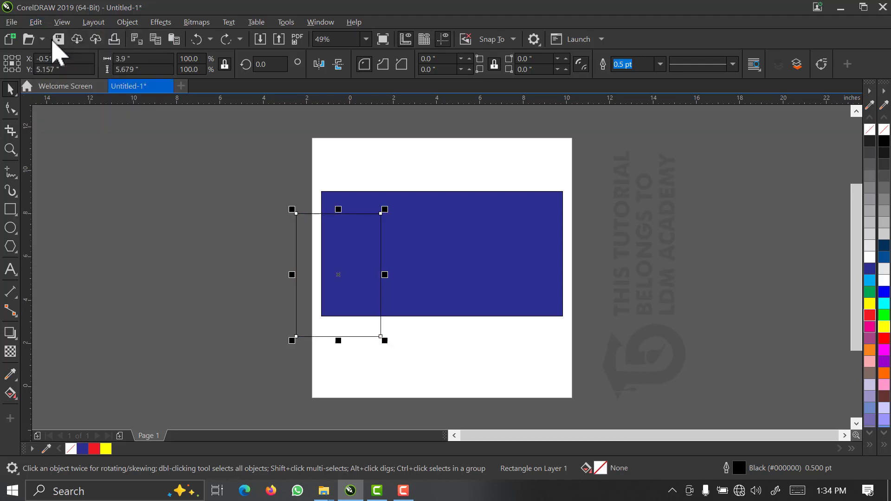
Step: Redo the red fill, the duplicate rectangle and its yellow fill
left_click(37, 23)
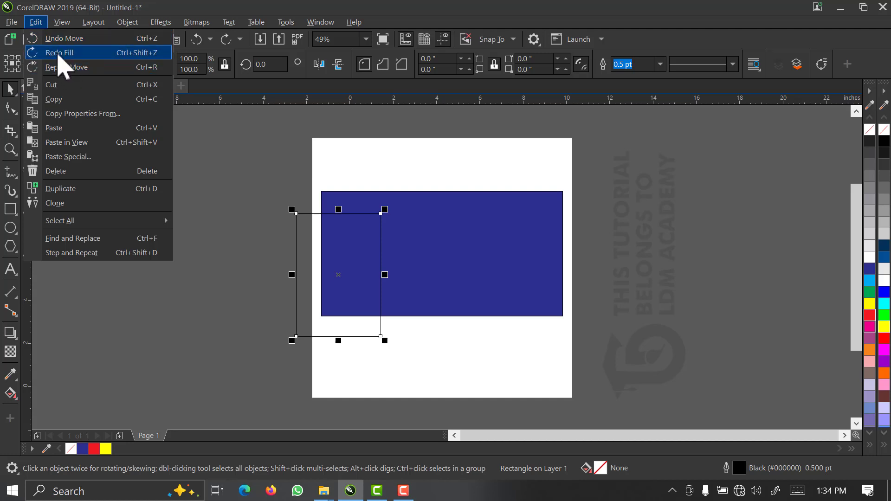
left_click(60, 54)
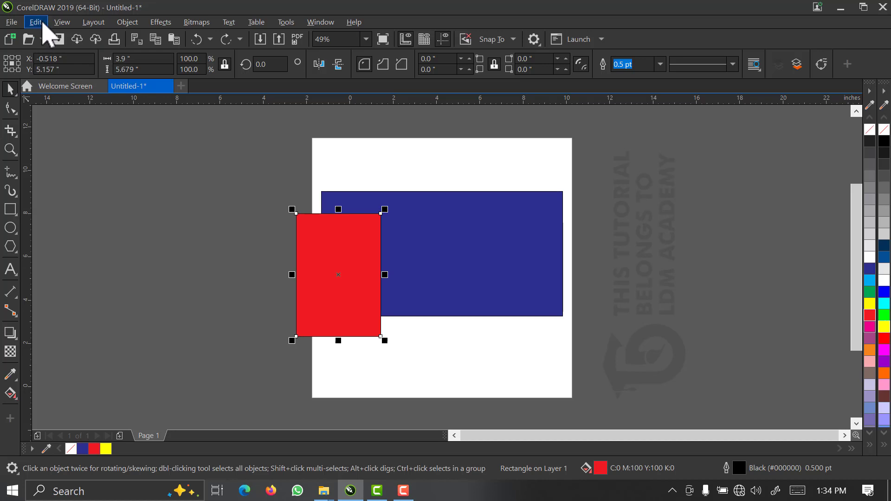
left_click(41, 22)
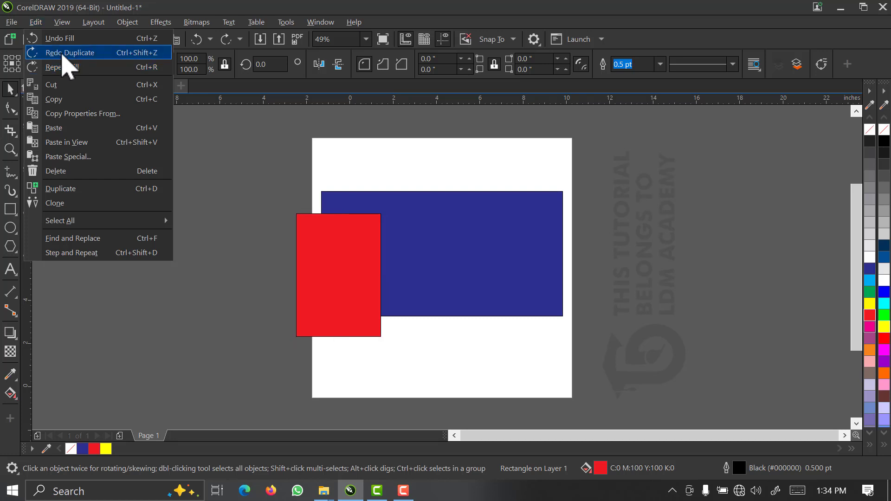
left_click(63, 54)
left_click(37, 22)
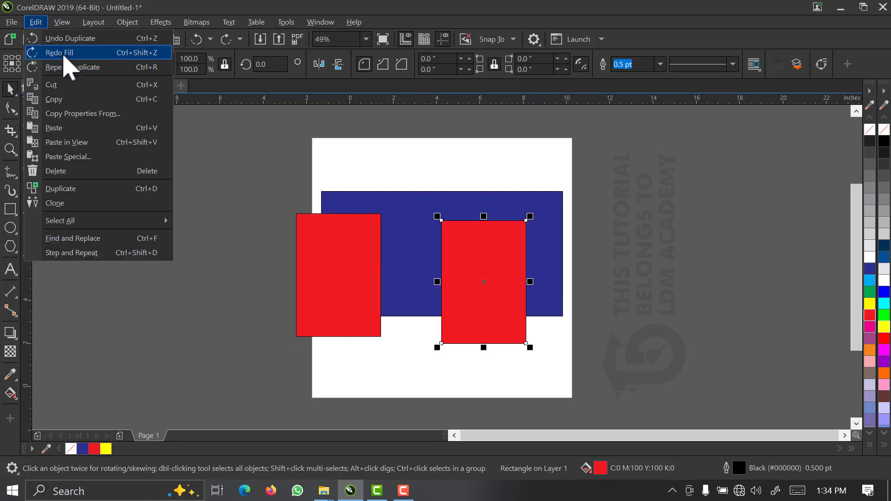
left_click(64, 55)
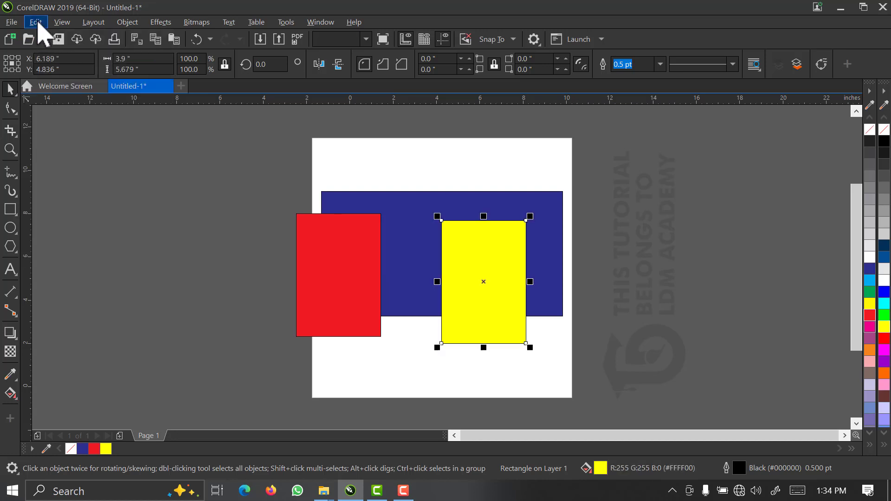
Step: Cut the yellow rectangle from the page and undo the cut
left_click(38, 22)
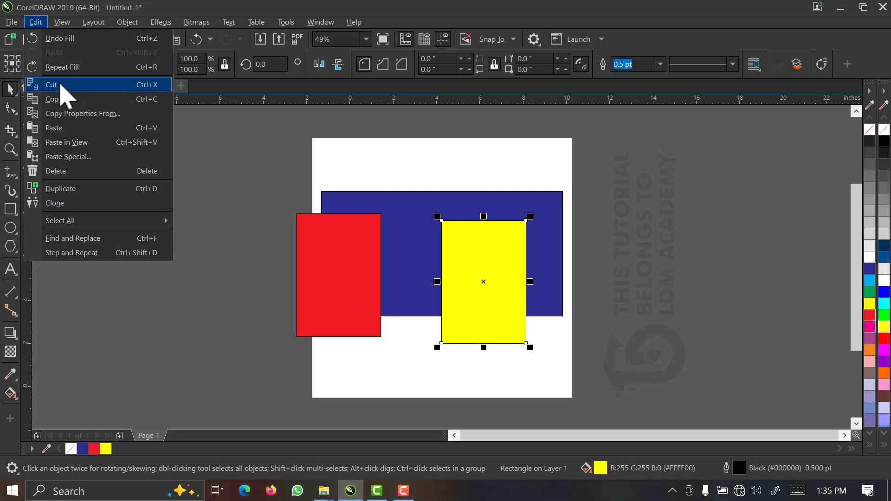
left_click(63, 88)
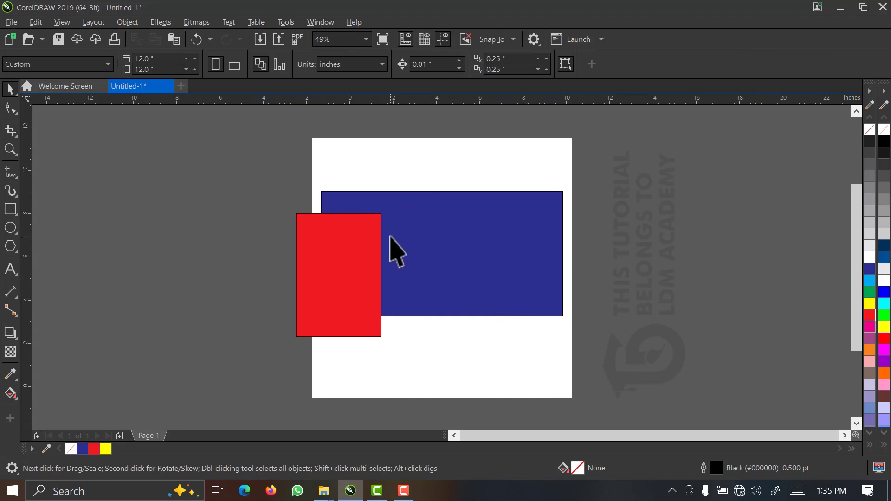
left_click(197, 39)
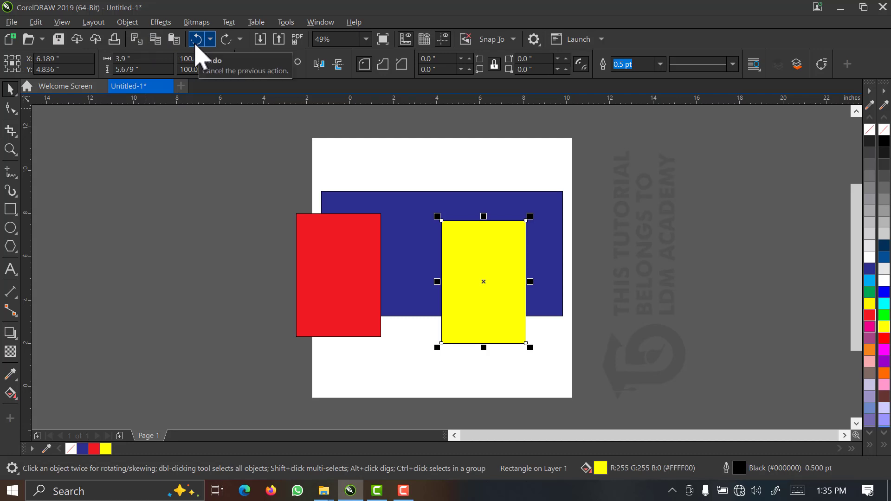
Step: Copy only the Fill property from the red rectangle to the yellow one and undo the change
left_click(36, 22)
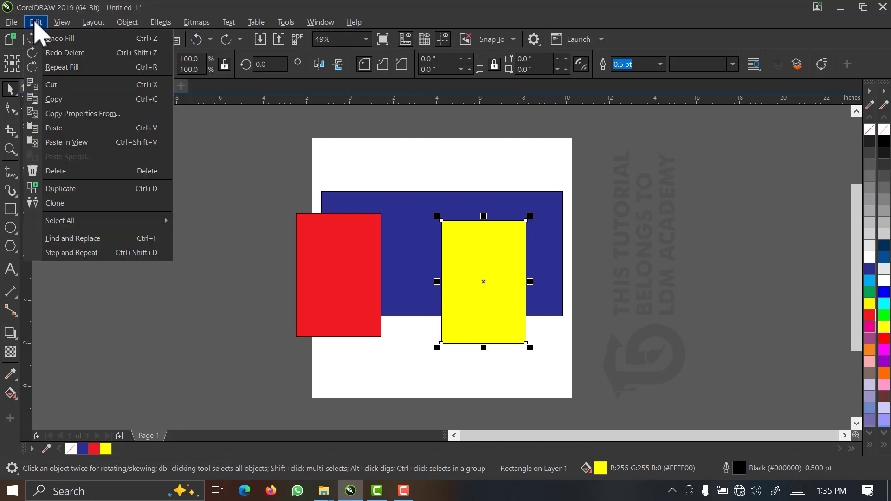
left_click(59, 115)
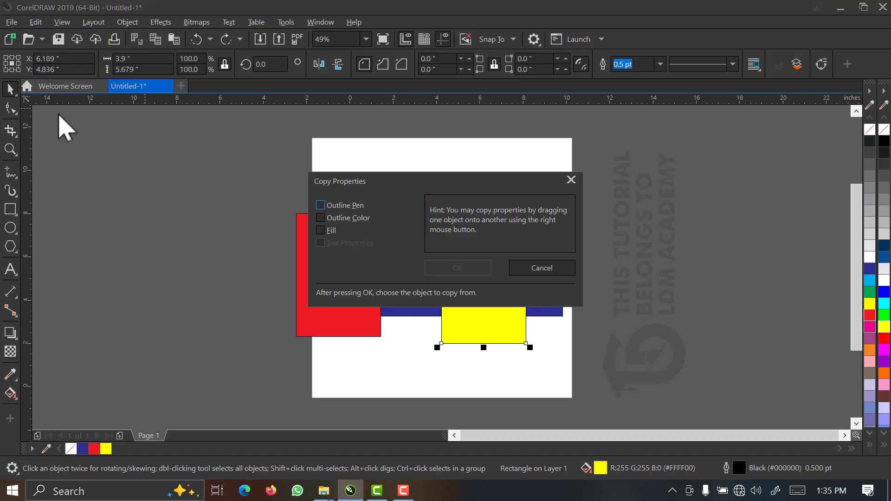
mouse_move(398, 185)
left_mouse_down()
mouse_move(667, 175)
mouse_move(617, 167)
left_mouse_up()
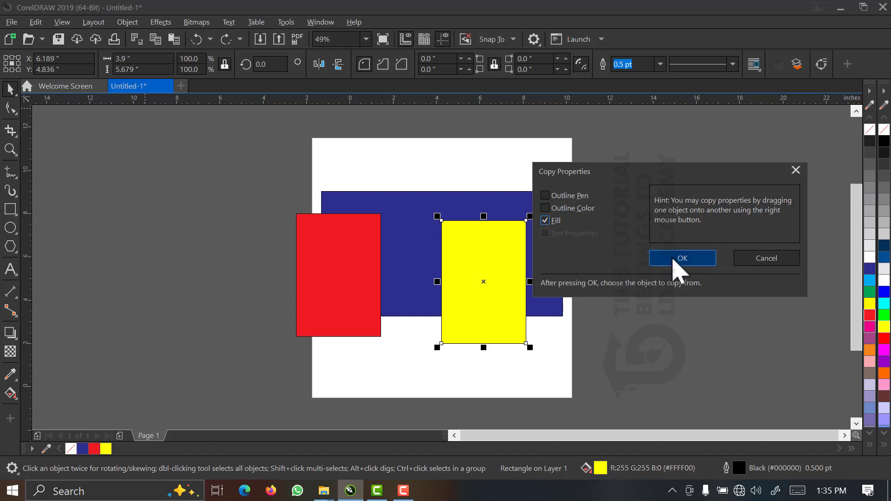
left_click(674, 265)
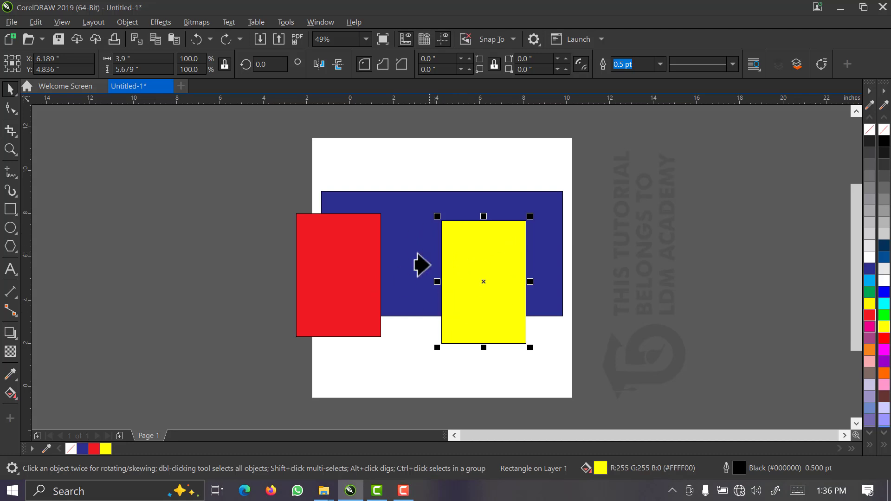
left_click(318, 273)
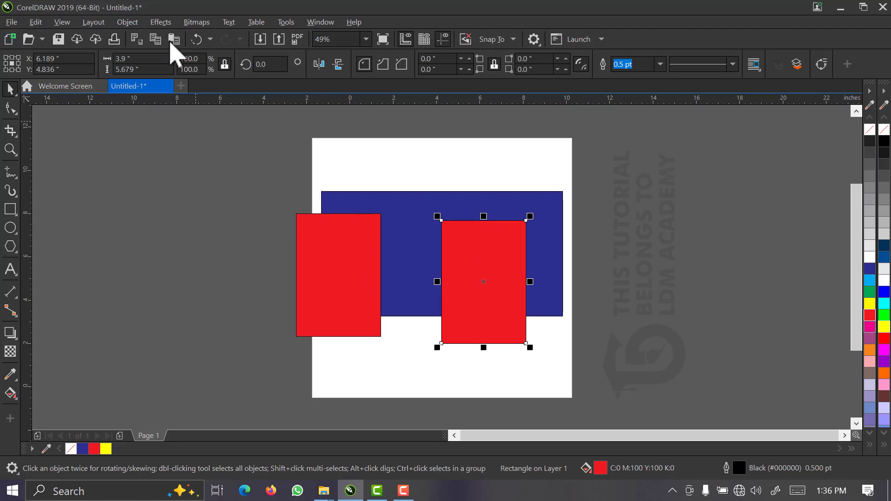
left_click(197, 41)
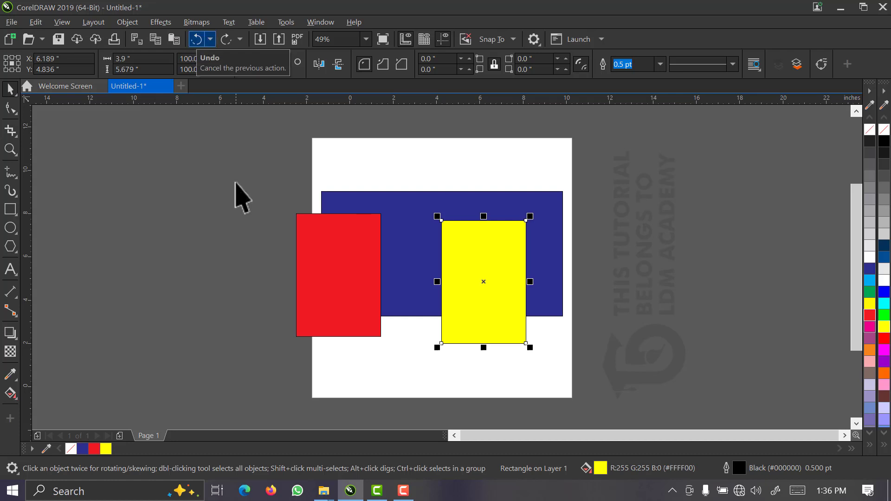
left_click(307, 274)
left_click(188, 244)
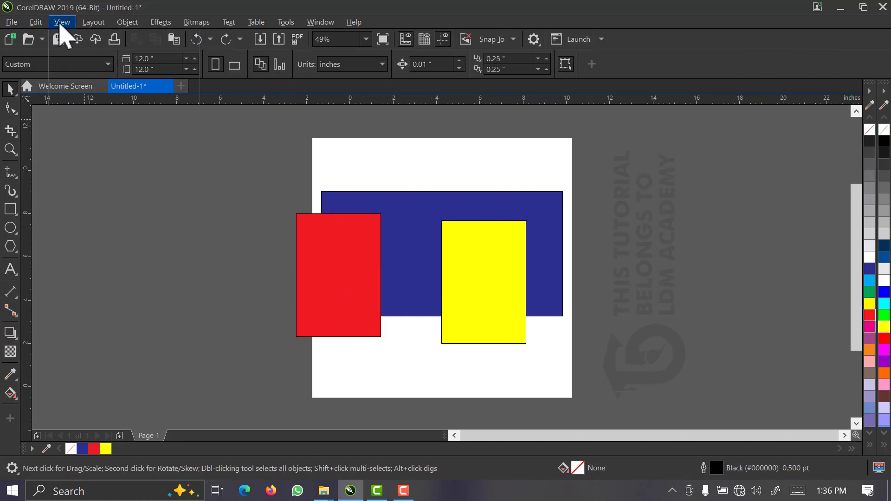
left_click(60, 24)
key("Escape")
left_click(37, 25)
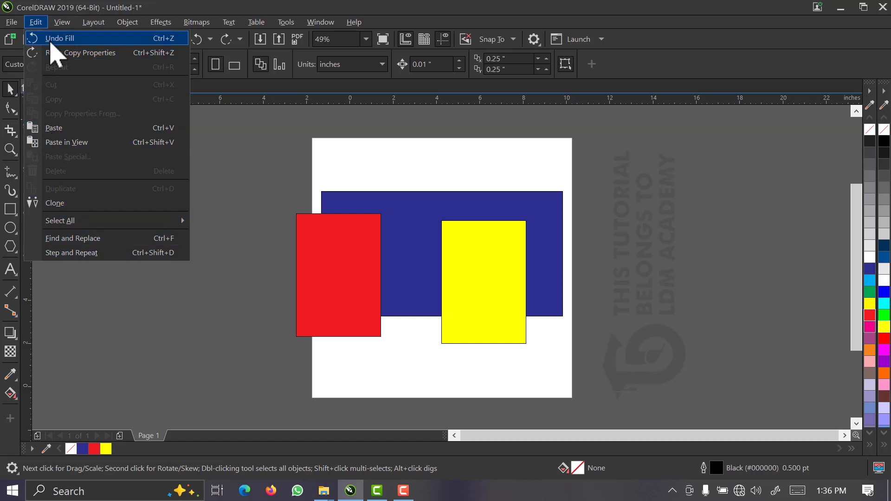
key("Escape")
left_click(61, 23)
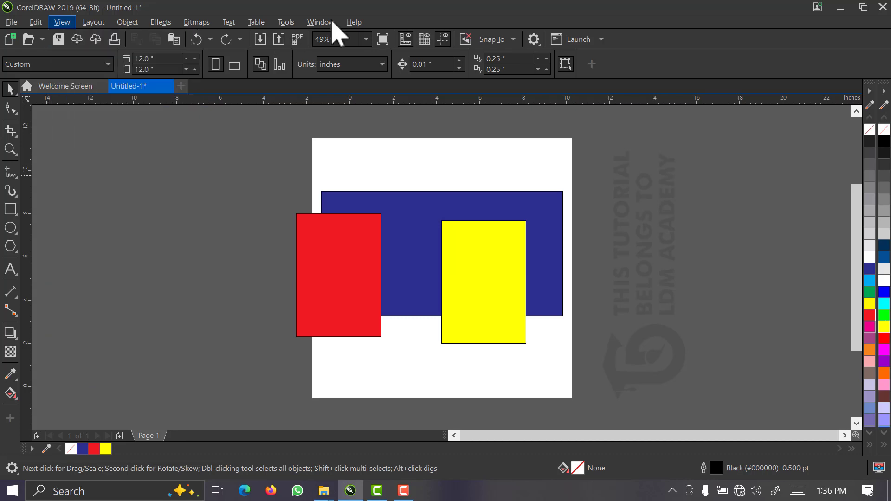
left_click(90, 192)
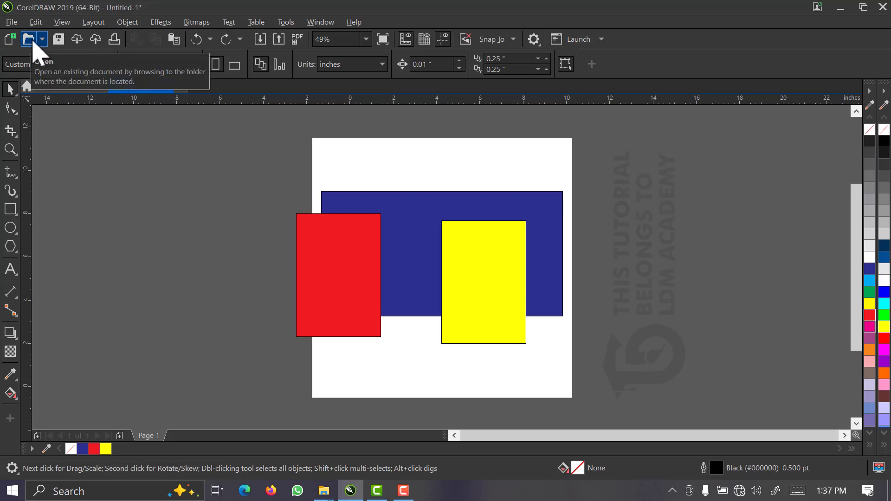
Step: Open the Save Drawing dialog and close it without saving the document
left_click(58, 40)
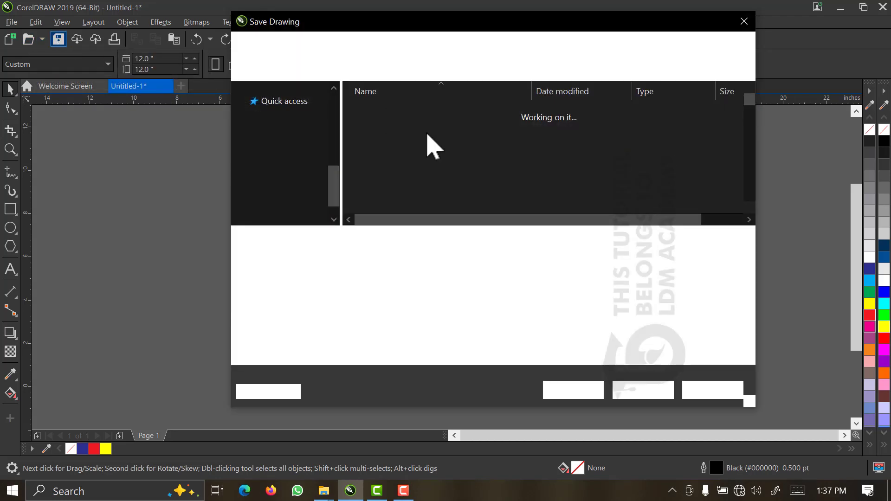
left_click(696, 391)
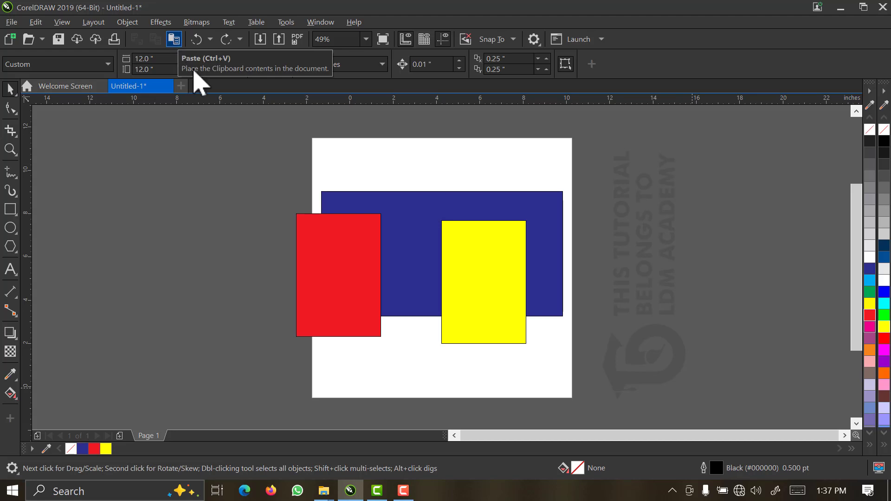
Step: Copy the red rectangle, paste it and place the copy beside the original, outside the page at about X -4.7, Y 5.0 inches
left_click(344, 279)
right_click(344, 264)
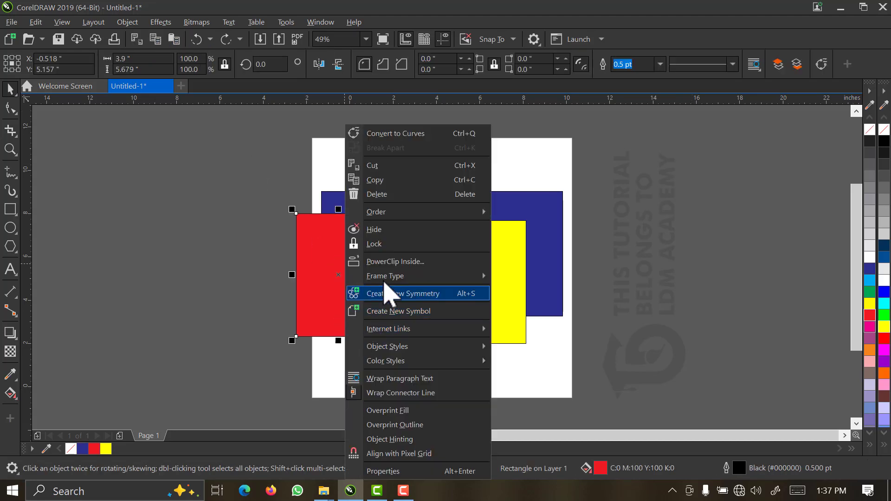
left_click(381, 176)
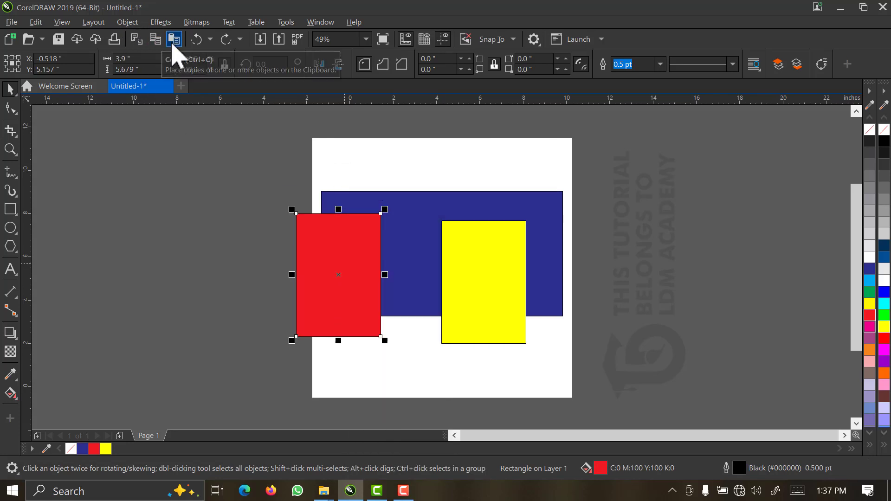
left_click(174, 39)
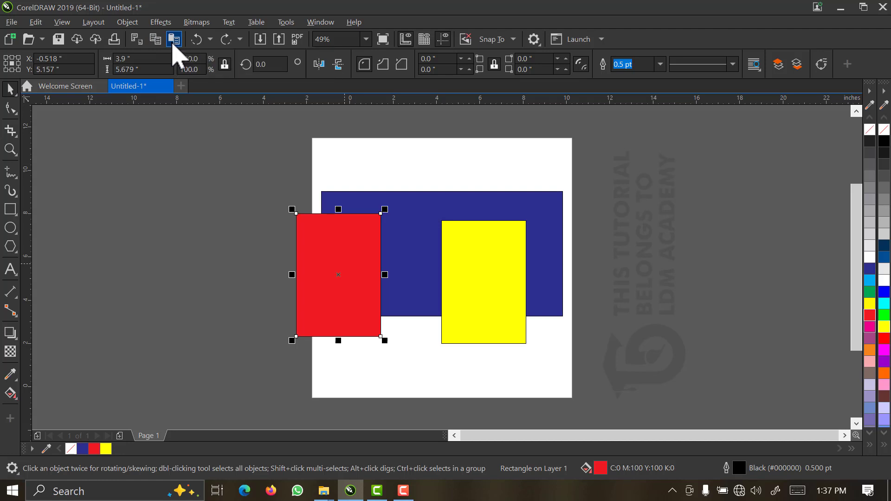
left_click_drag(318, 298, 241, 299)
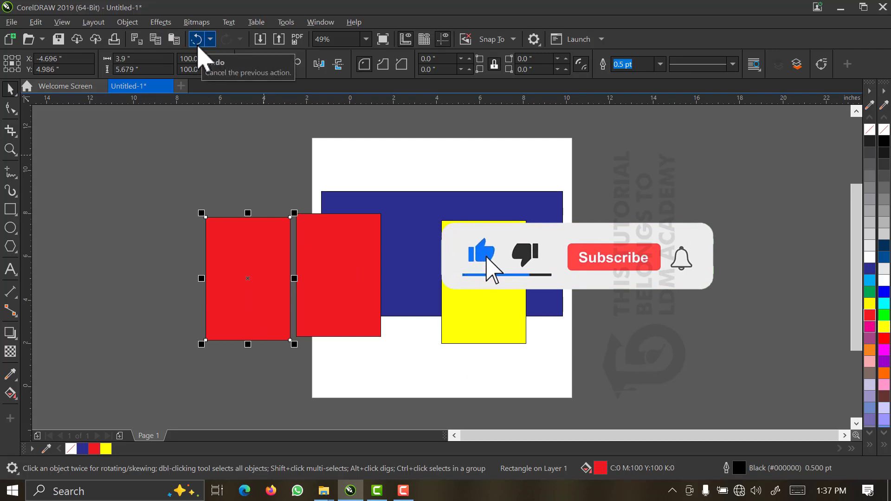
Step: Undo the move of the pasted red rectangle and redo it
left_click(197, 40)
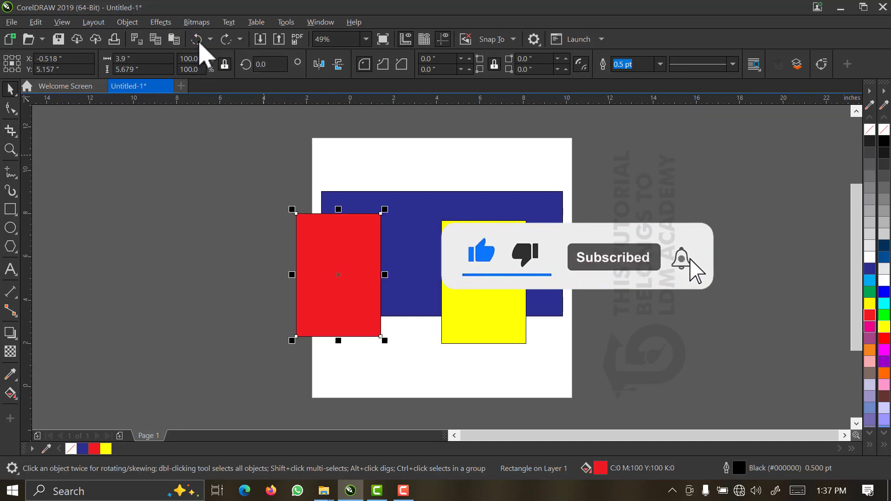
left_click(226, 40)
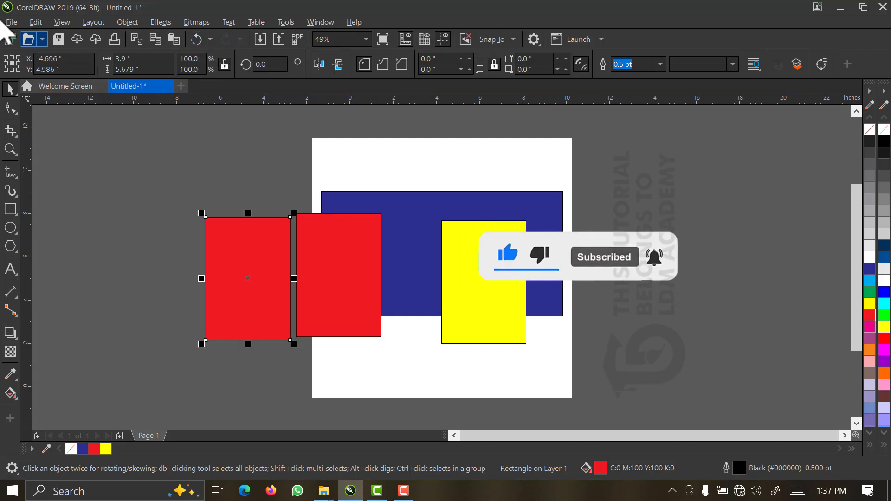
left_click(36, 22)
left_click(40, 18)
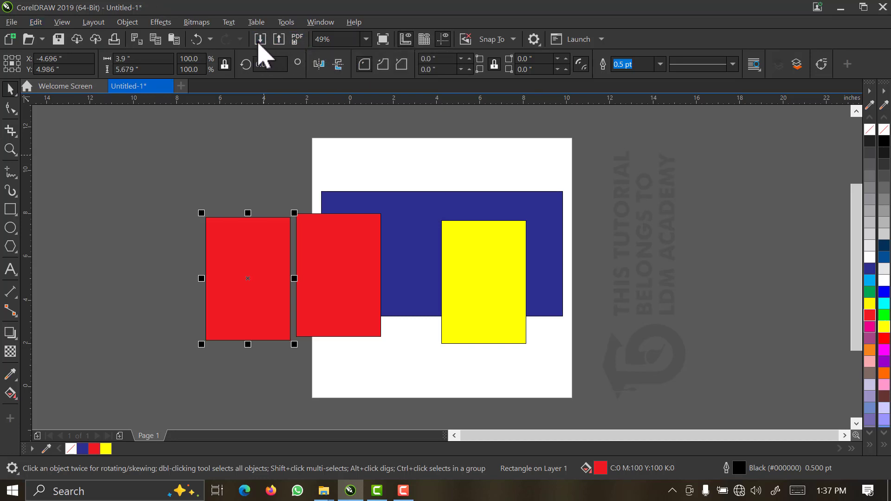
Step: Open the Import dialog and close it without importing a file
left_click(260, 41)
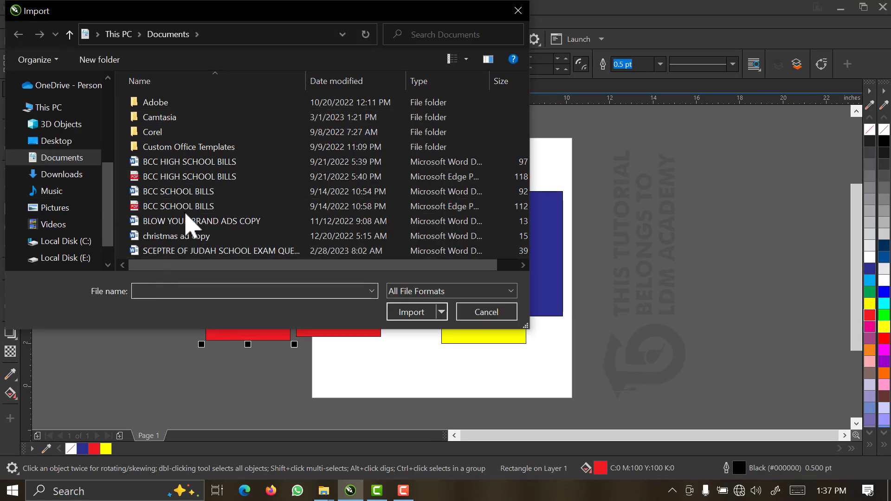
left_click(485, 320)
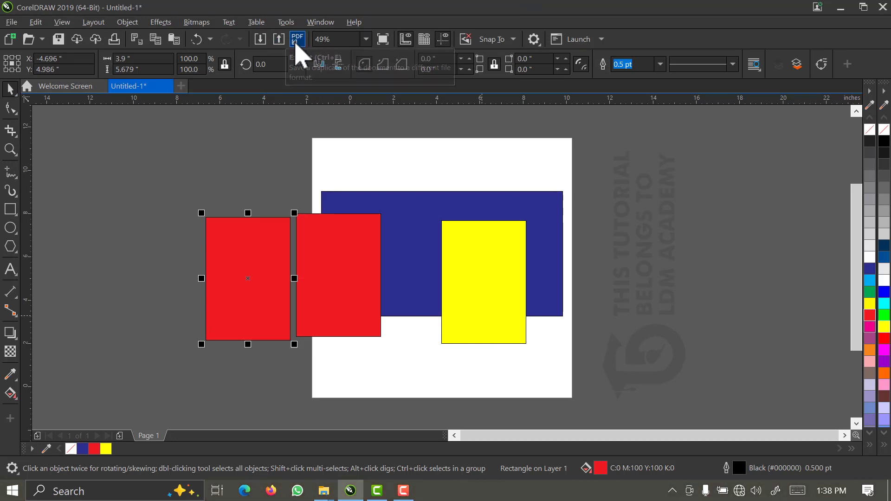
left_click(35, 22)
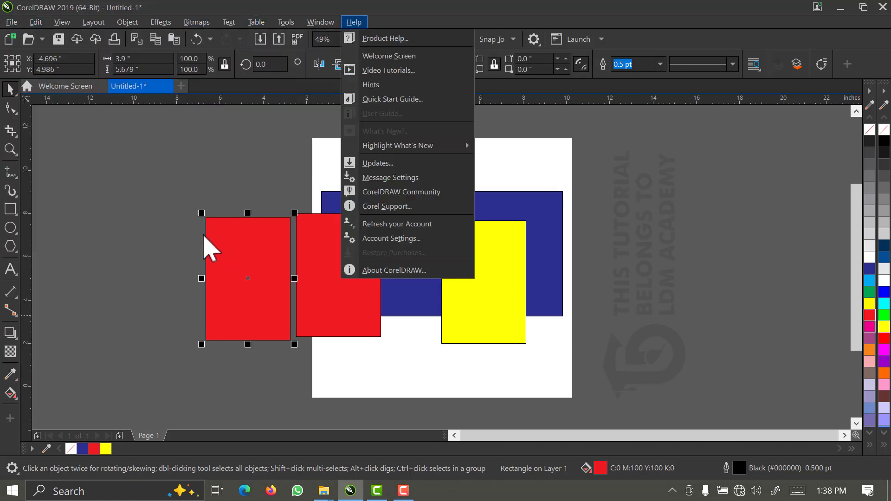
left_click(209, 249)
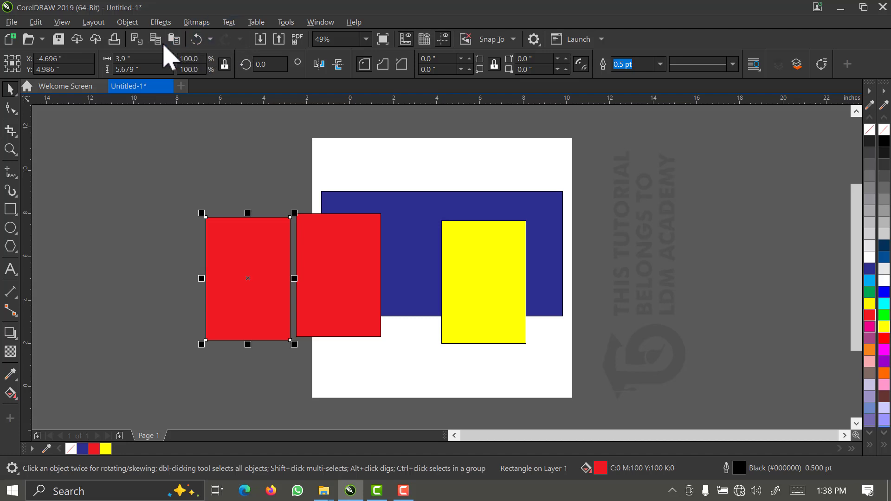
Step: Try the zoom level 10% and the To Fit view, and return the zoom to 49%
left_click(366, 40)
left_click(351, 102)
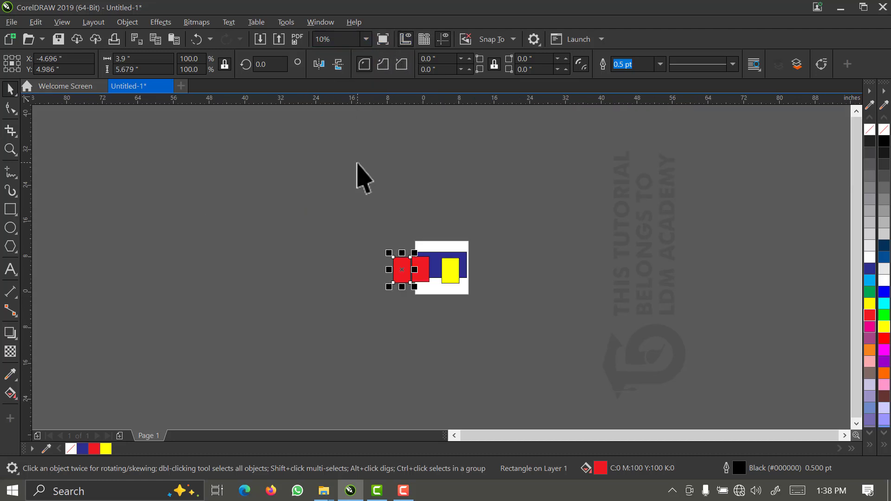
left_click(366, 39)
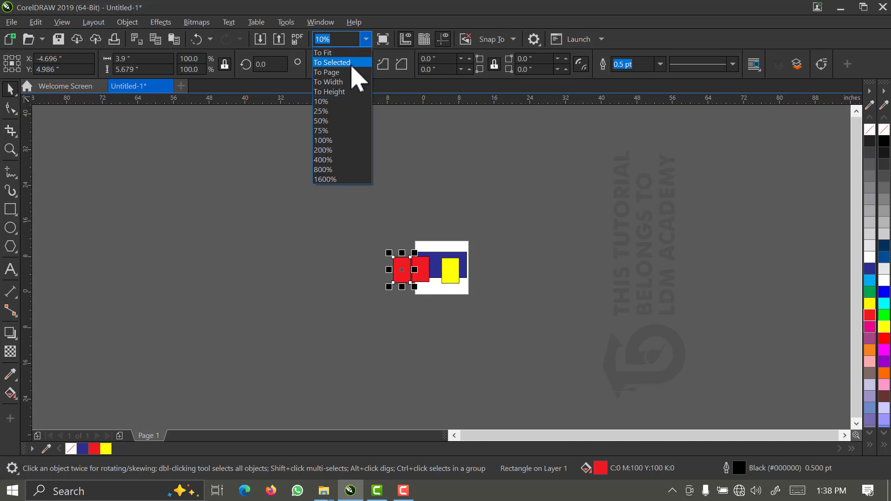
left_click(352, 56)
key("F4")
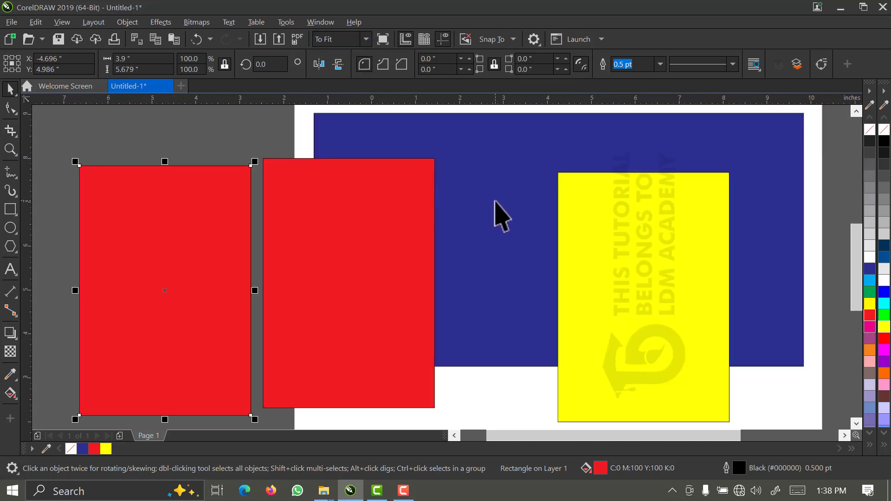
left_click(366, 39)
left_click(354, 79)
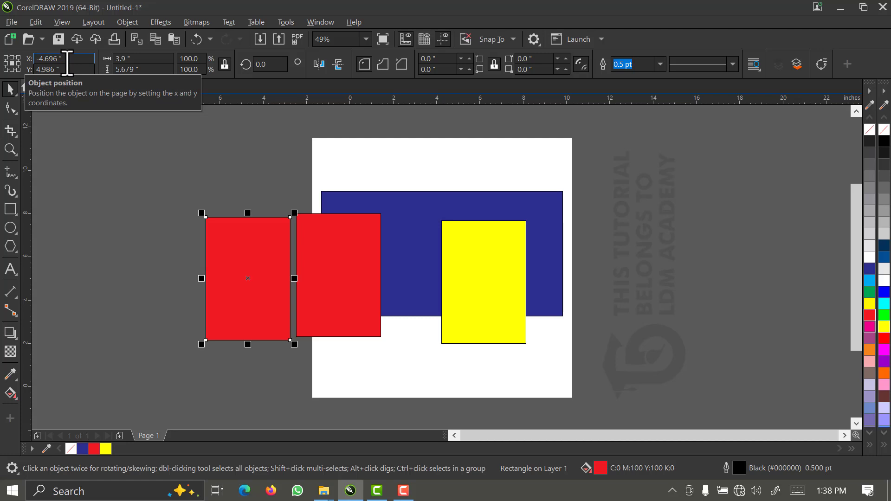
Step: With nothing selected, examine the list of page size presets and close it without choosing one
left_click(89, 215)
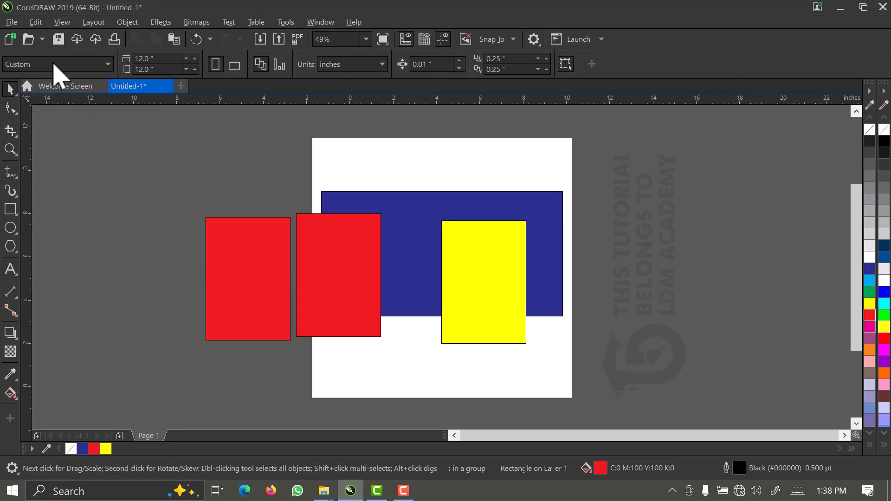
left_click(207, 279)
left_click(52, 119)
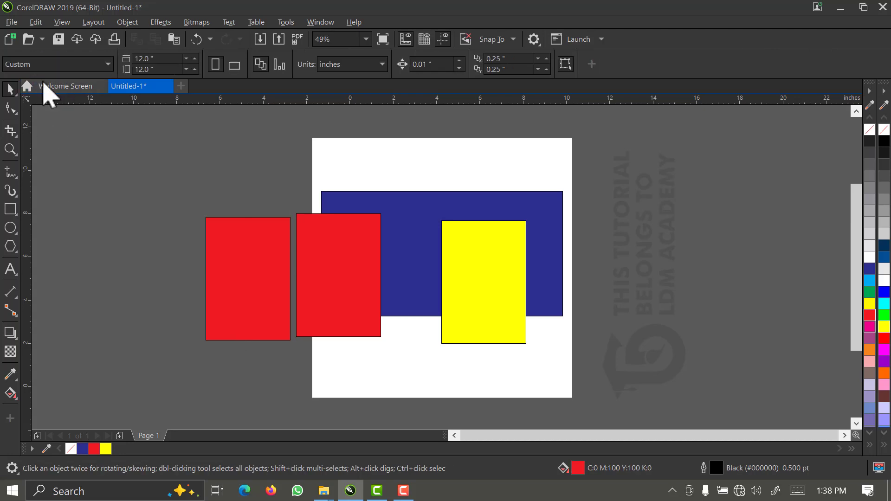
left_click(35, 66)
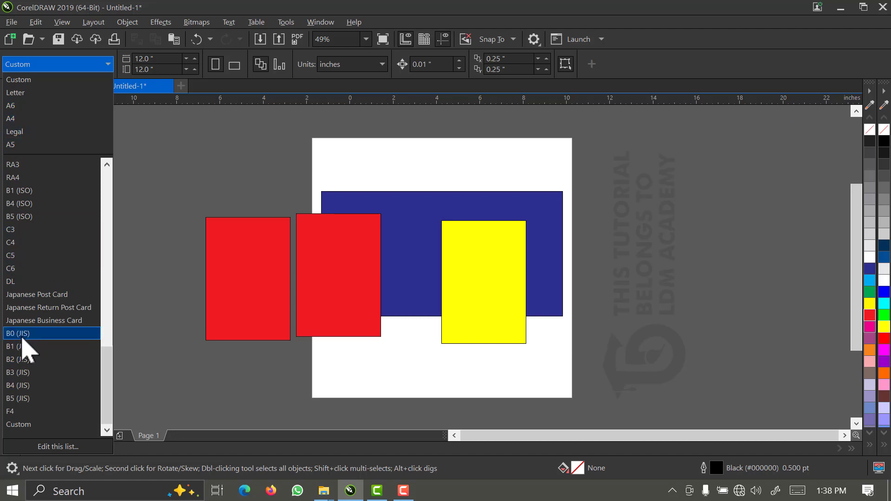
scroll(22, 349, "up", 7)
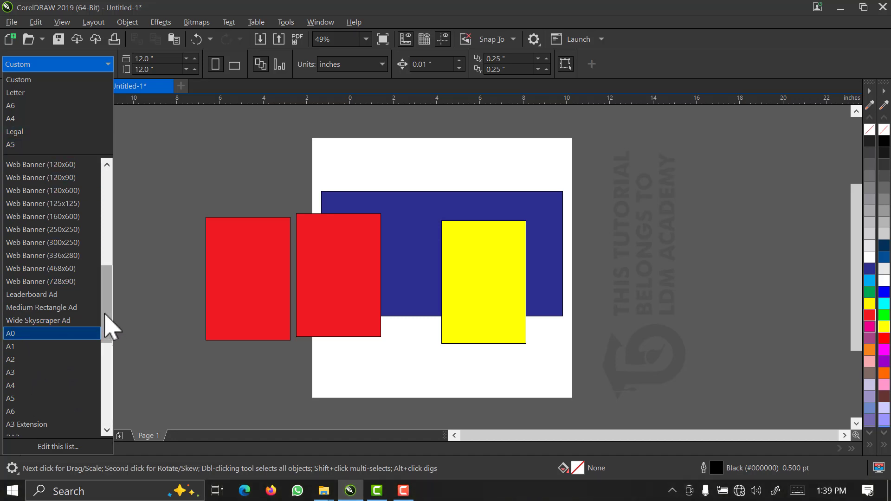
scroll(107, 260, "up", 4)
left_click_drag(107, 250, 104, 199)
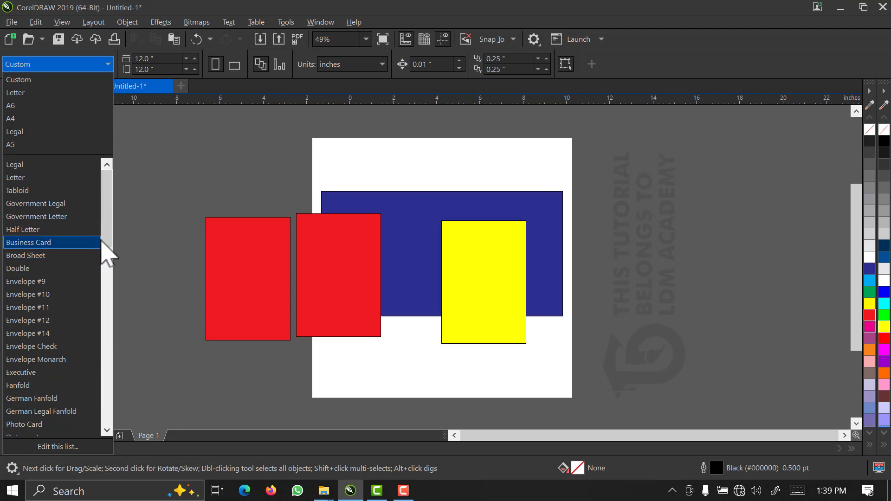
left_click_drag(102, 241, 105, 347)
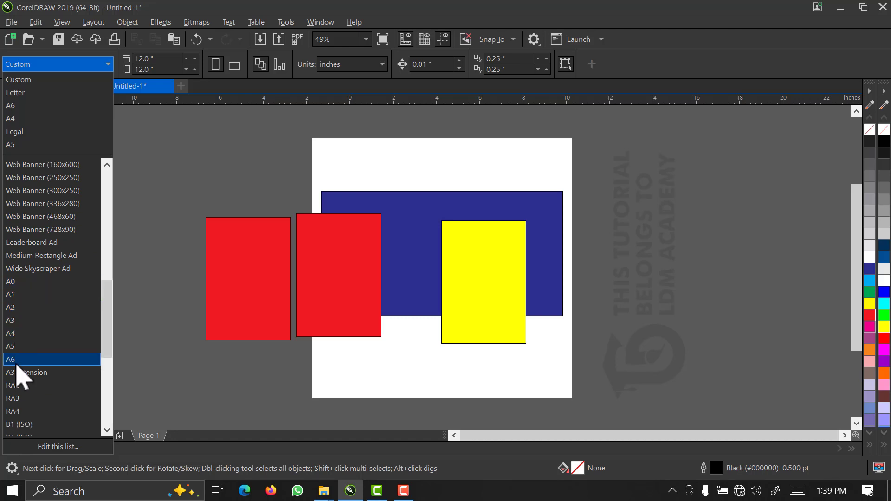
scroll(99, 334, "down", 6)
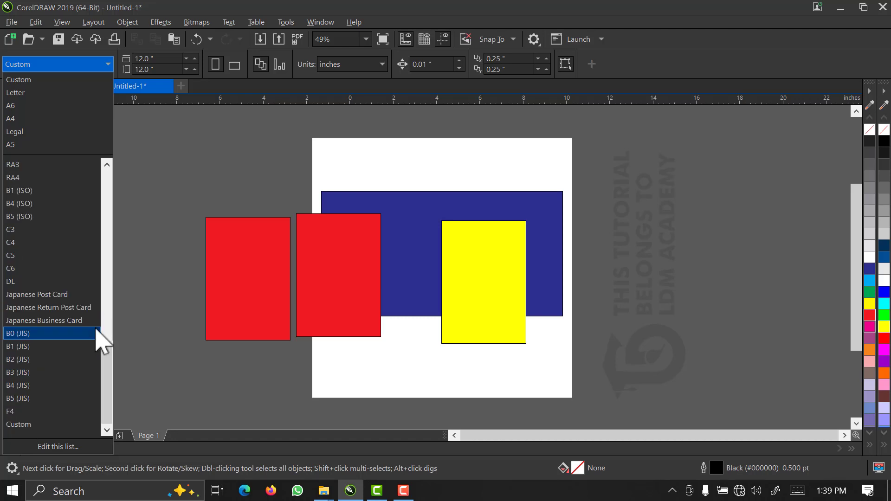
left_click(156, 275)
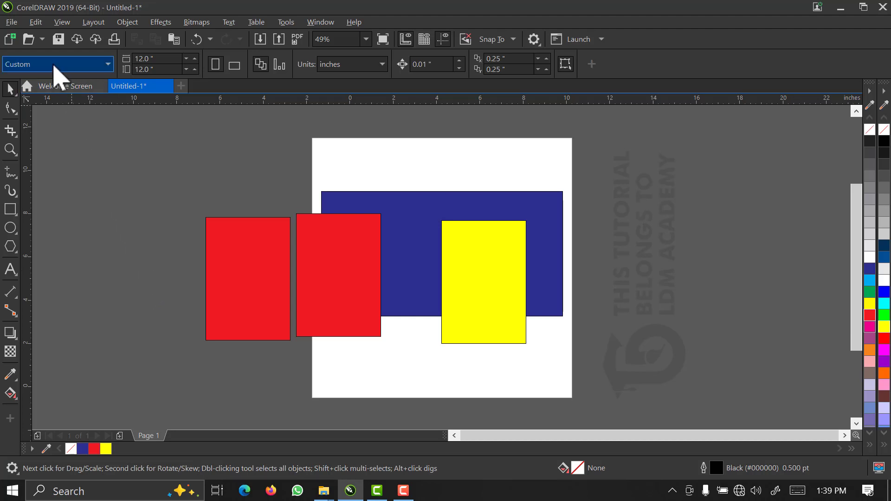
Step: Set the page dimensions to 8 inches wide and 10 inches high
left_click(165, 59)
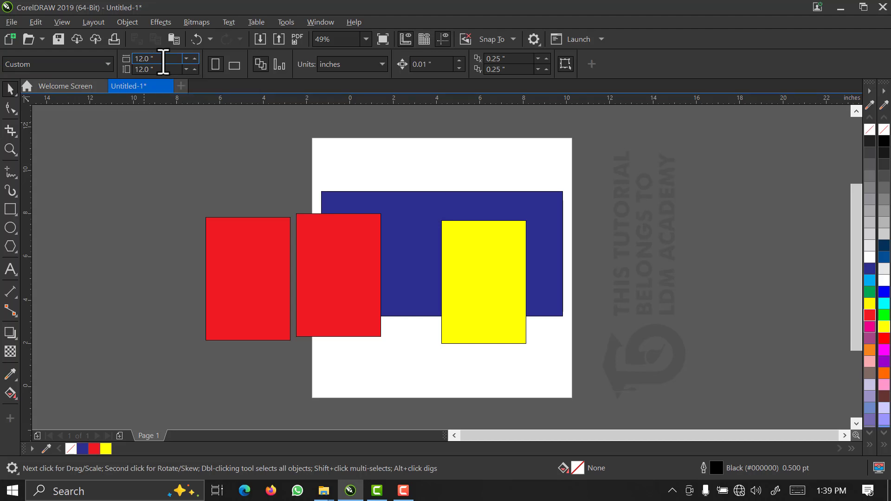
left_click_drag(163, 60, 124, 62)
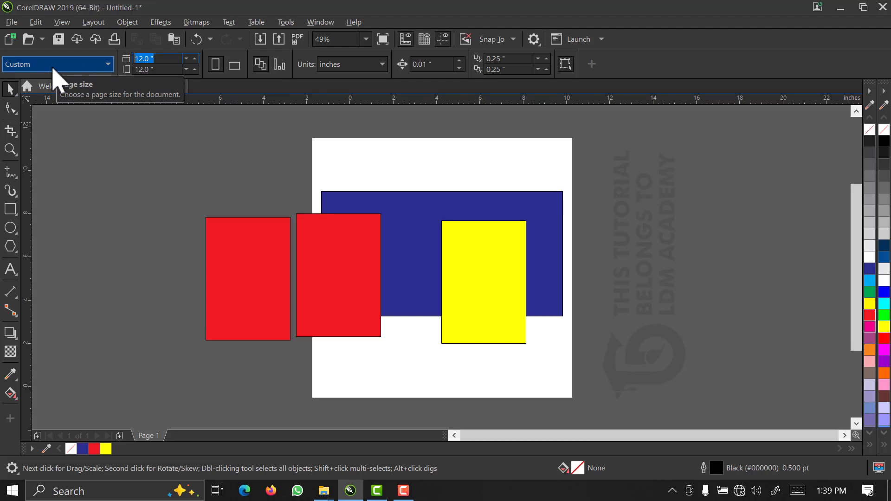
left_click(165, 60)
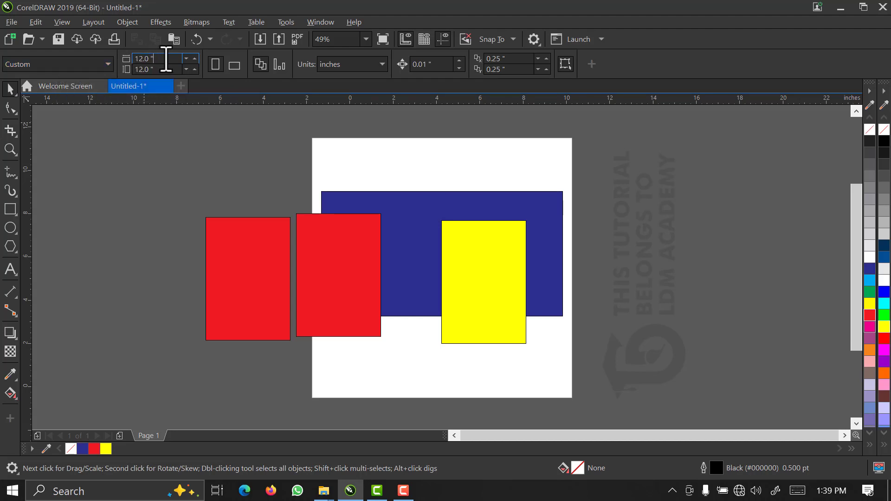
left_click_drag(166, 59, 115, 60)
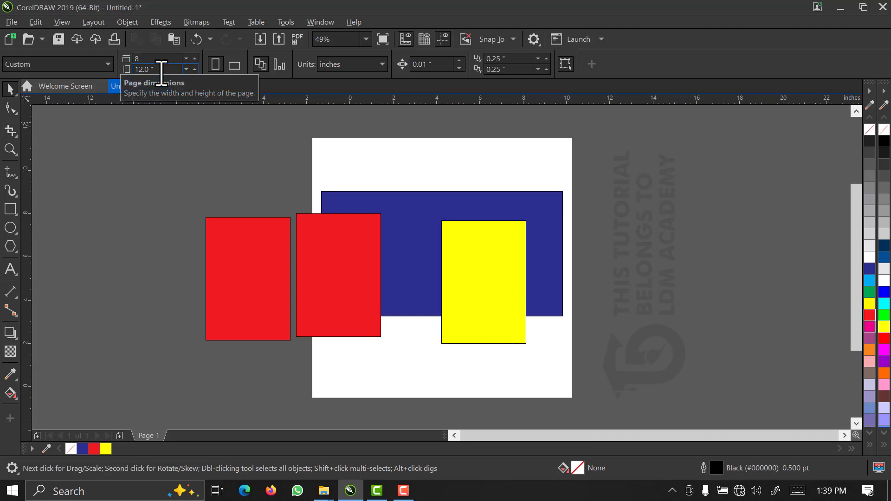
key("Tab")
key("Return")
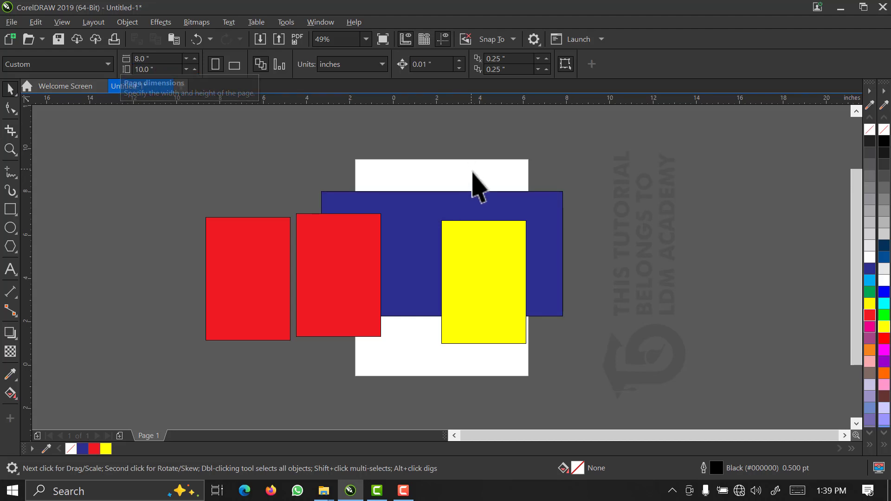
Step: Move all four coloured rectangles together off the page to its right side, centred at about X 16.67, Y 4.9 inches, and deselect them
left_click_drag(571, 181, 165, 378)
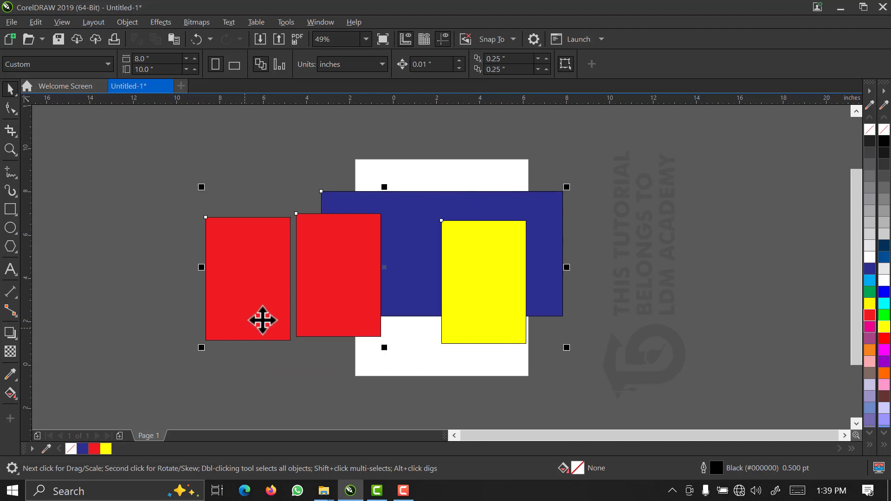
left_click_drag(260, 318, 635, 296)
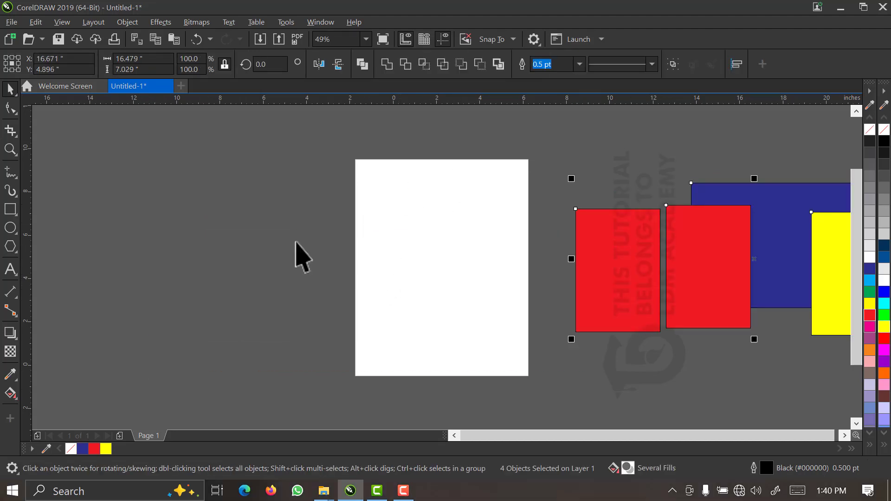
left_click(207, 206)
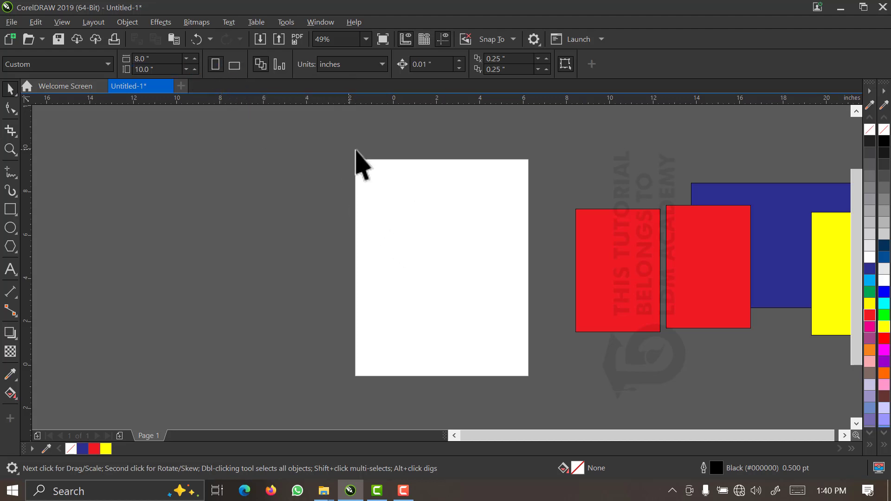
Step: Try landscape orientation for the empty page and return it to portrait
left_click_drag(339, 150, 548, 396)
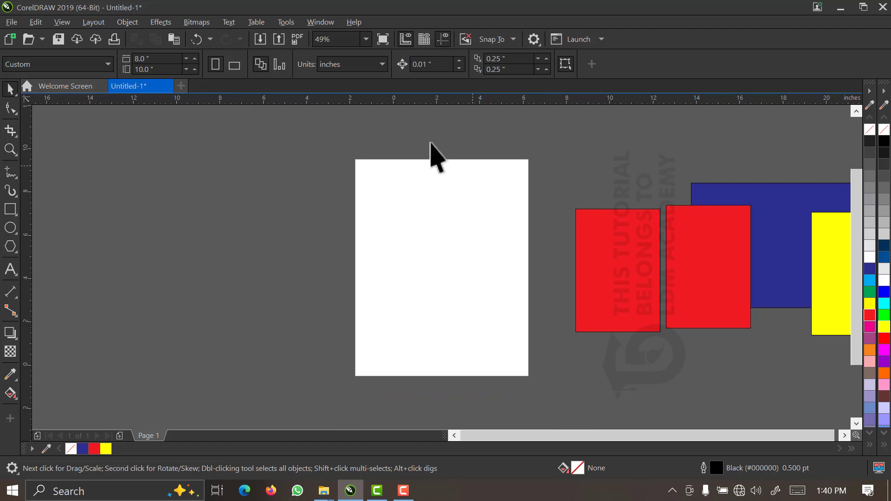
left_click(235, 65)
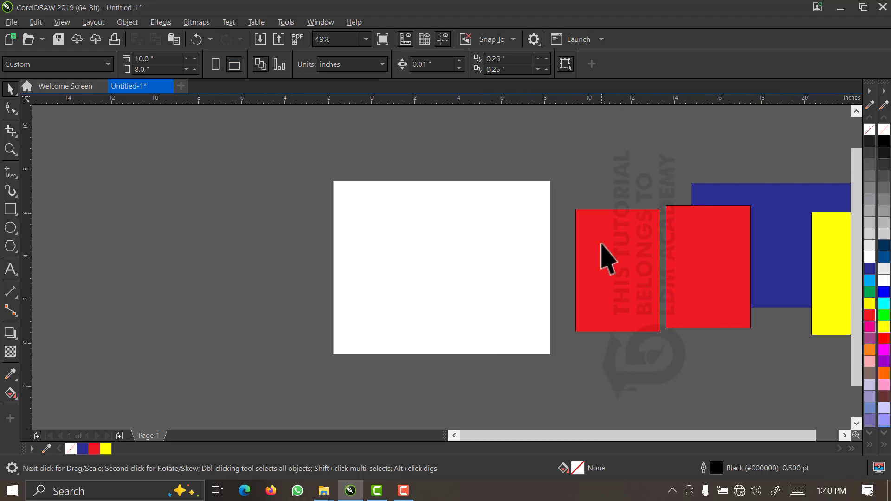
left_click(215, 64)
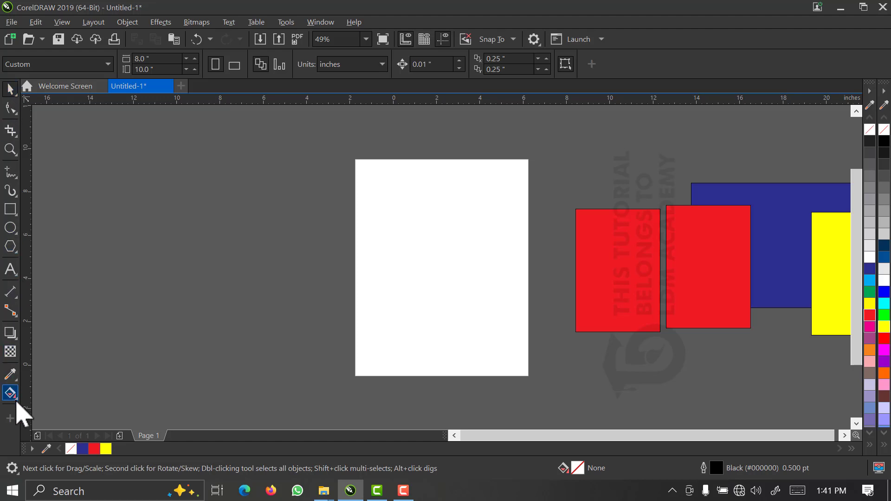
Step: Examine the tool variants grouped under the toolbox tools, such as Pick, Shape and Eyedropper, without choosing one
left_click(17, 95)
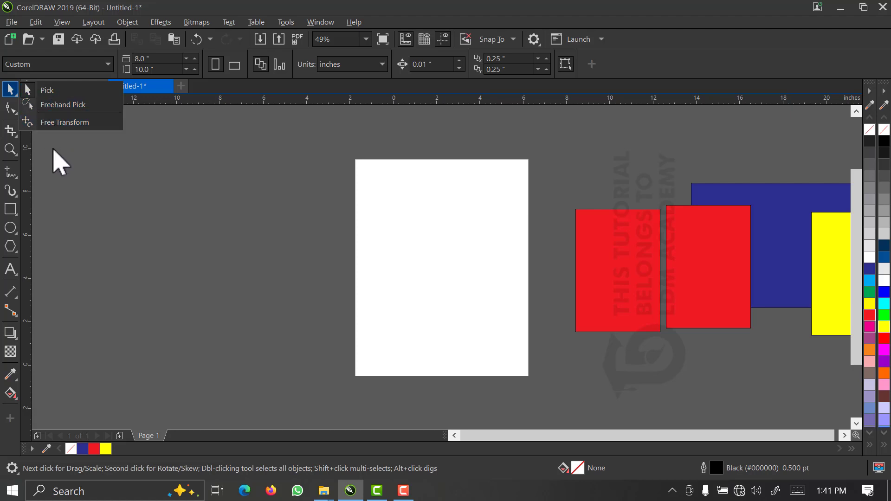
left_click(53, 148)
left_click(18, 116)
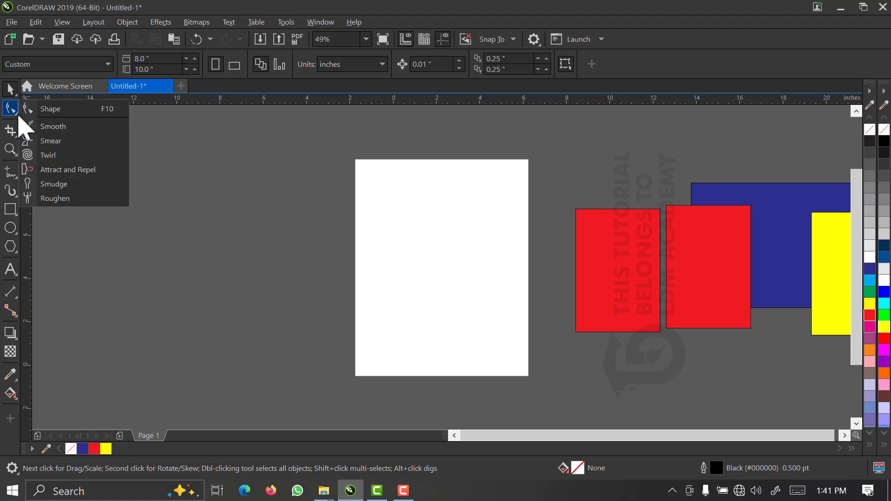
left_click(17, 95)
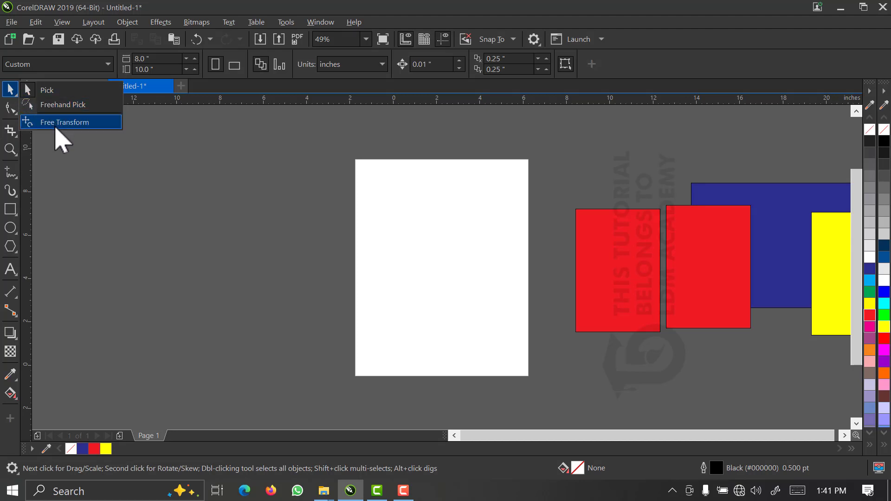
left_click(17, 115)
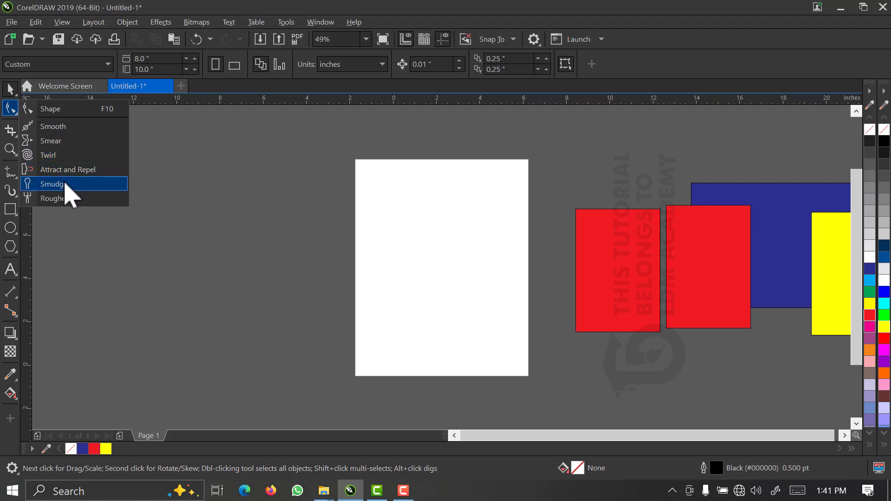
left_click(17, 138)
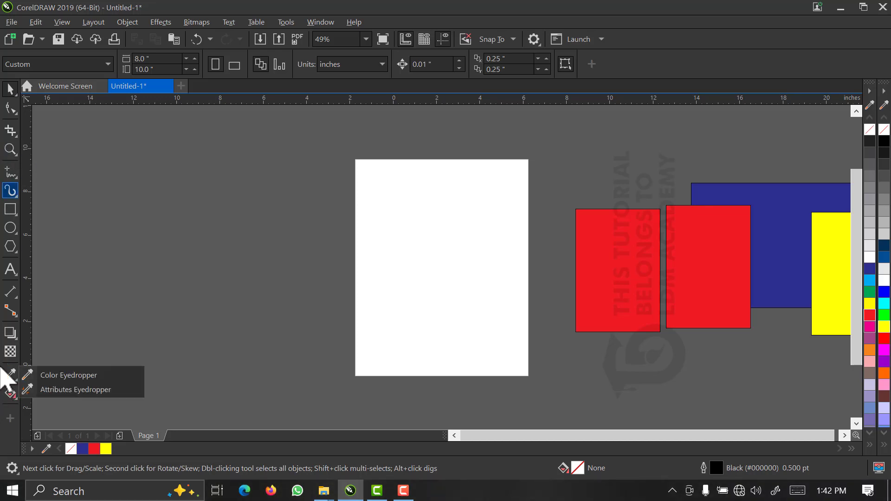
mouse_move(70, 188)
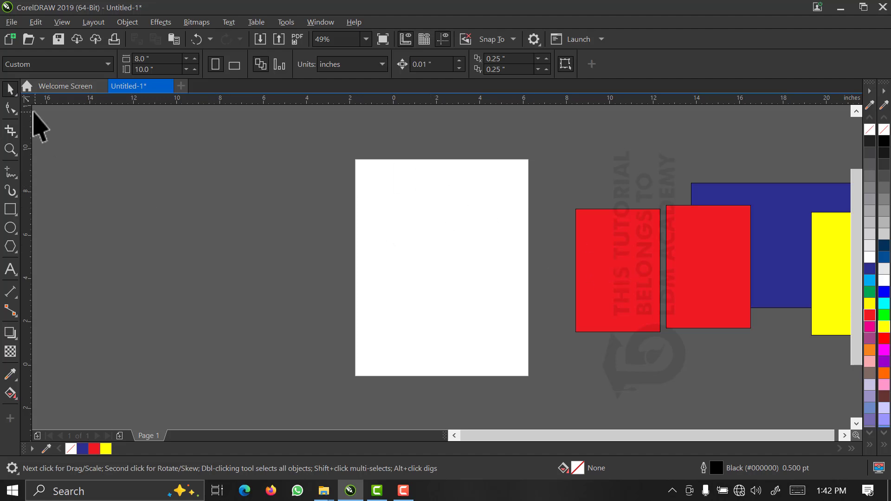
Step: Bring the leftmost red rectangle onto the page and reposition it to about X 1.38, Y 4.8 inches
left_click(604, 251)
left_click_drag(619, 264, 441, 242)
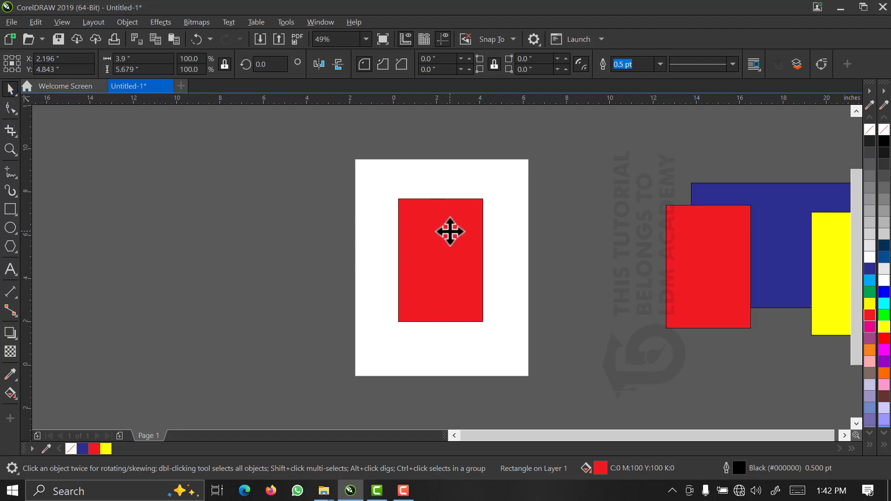
left_click_drag(436, 241, 427, 260)
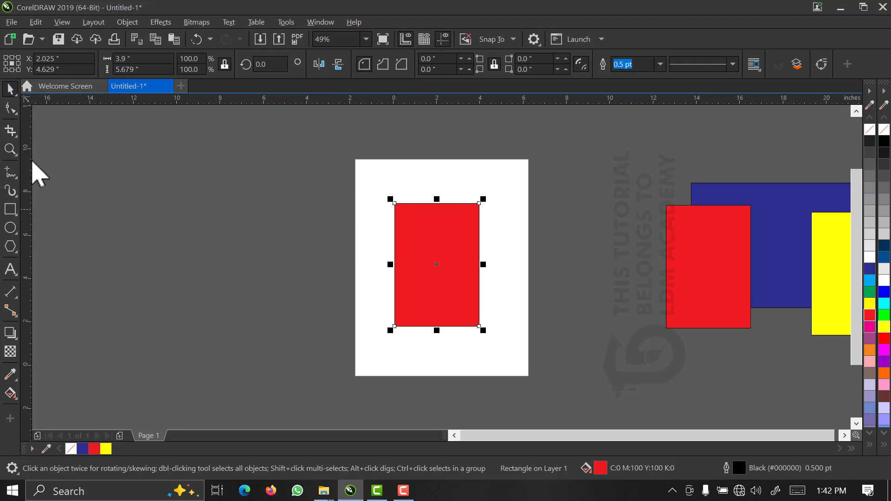
left_click(415, 253)
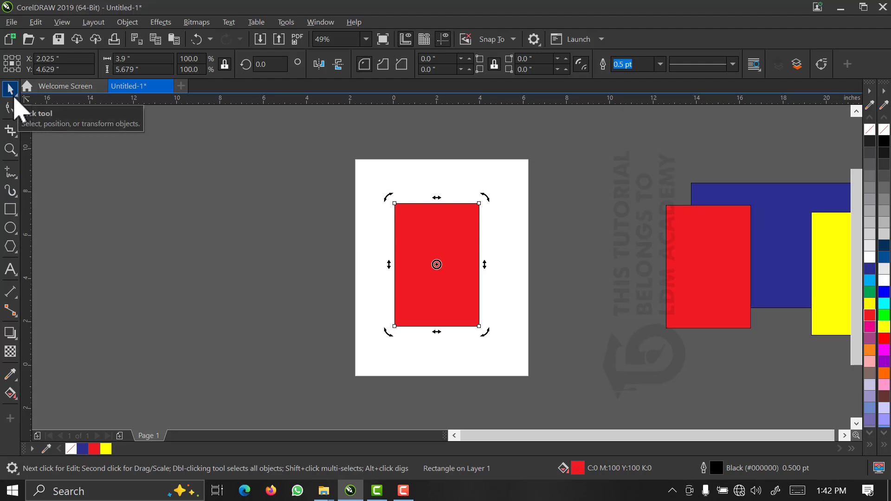
left_click_drag(434, 236, 371, 221)
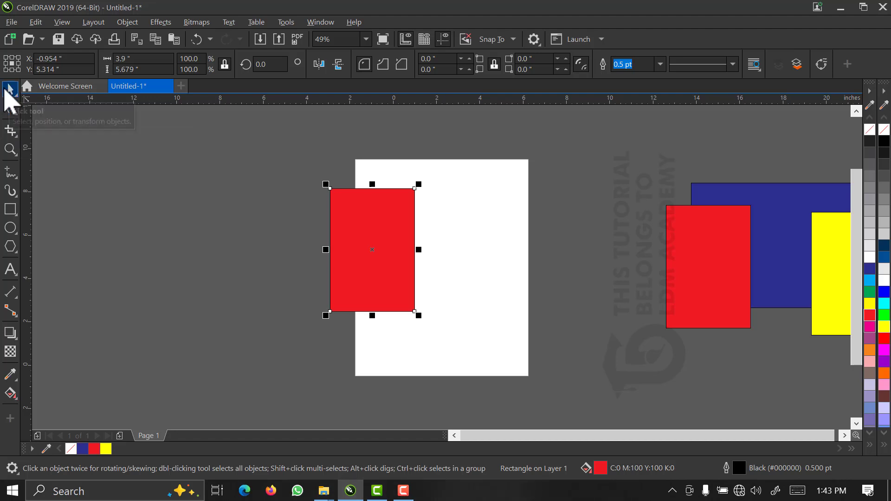
left_click_drag(374, 257, 425, 267)
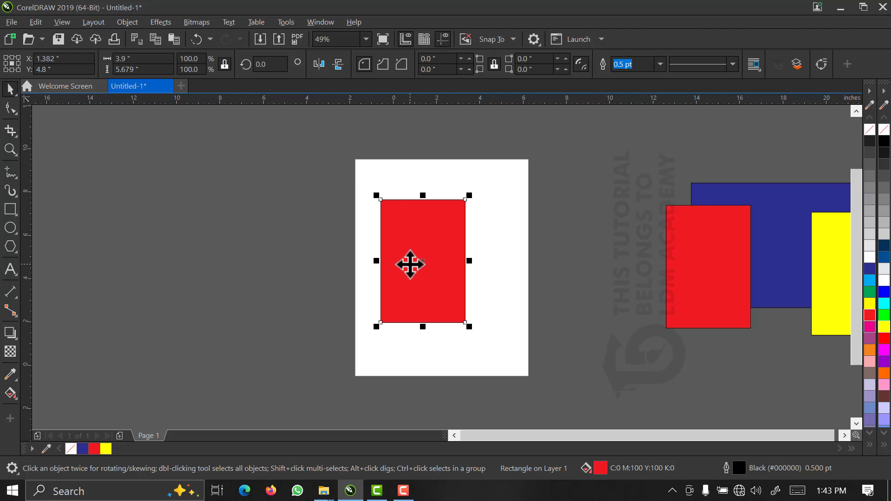
Step: Practise deselecting and reselecting the red rectangle on the page with the Pick tool, leaving nothing selected
left_click(140, 194)
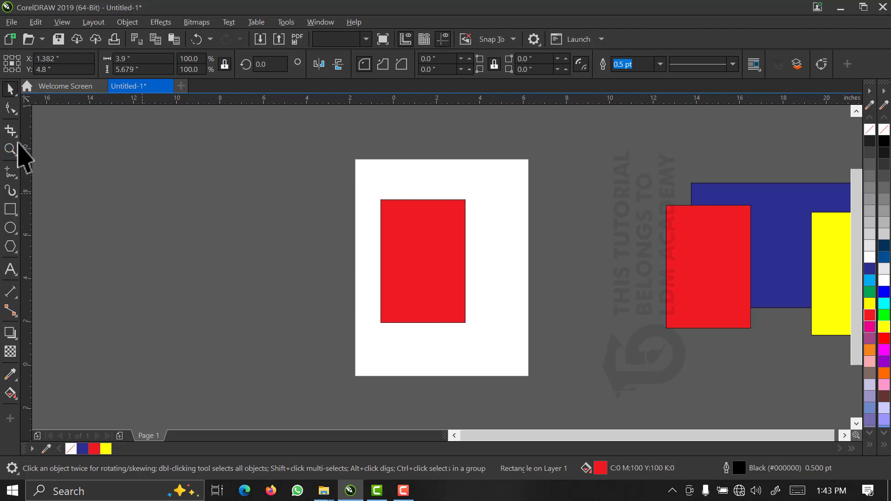
left_click(407, 253)
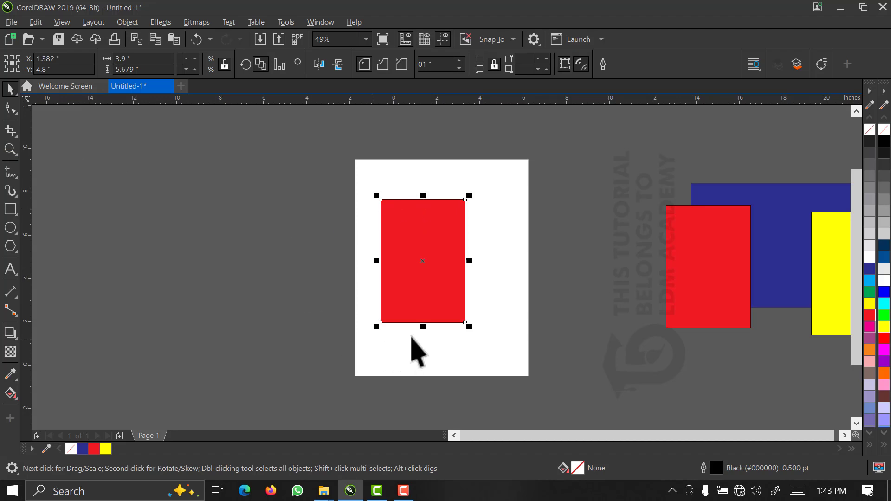
left_click(307, 173)
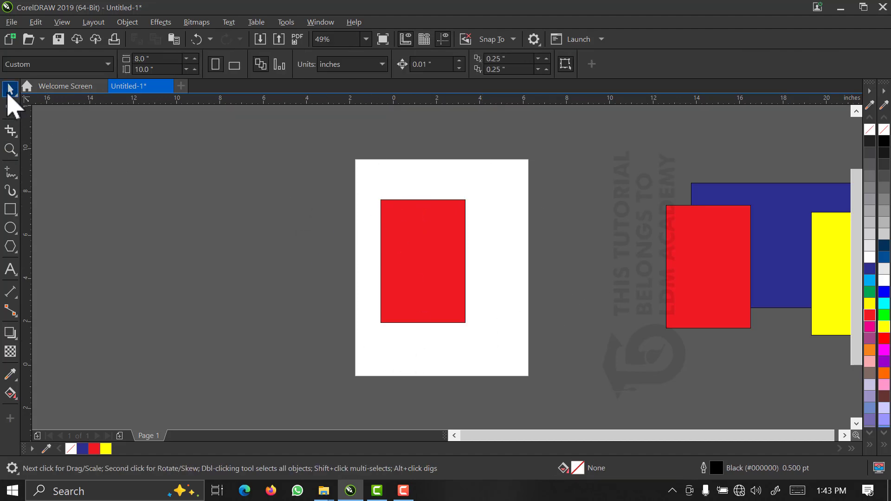
left_click(9, 93)
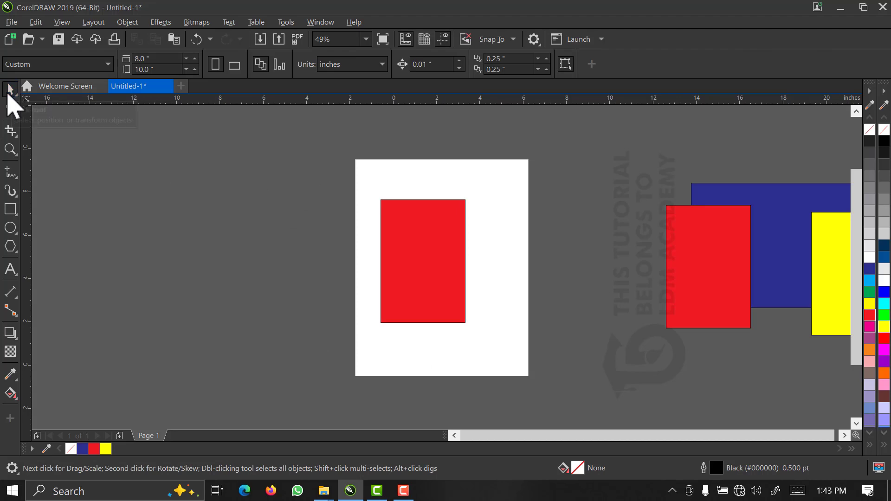
Step: Draw two unfilled rectangles left of the page, about 0.88 by 0.96 inches and about 4.52 by 4.35 inches
left_click(10, 209)
left_click_drag(134, 171, 160, 199)
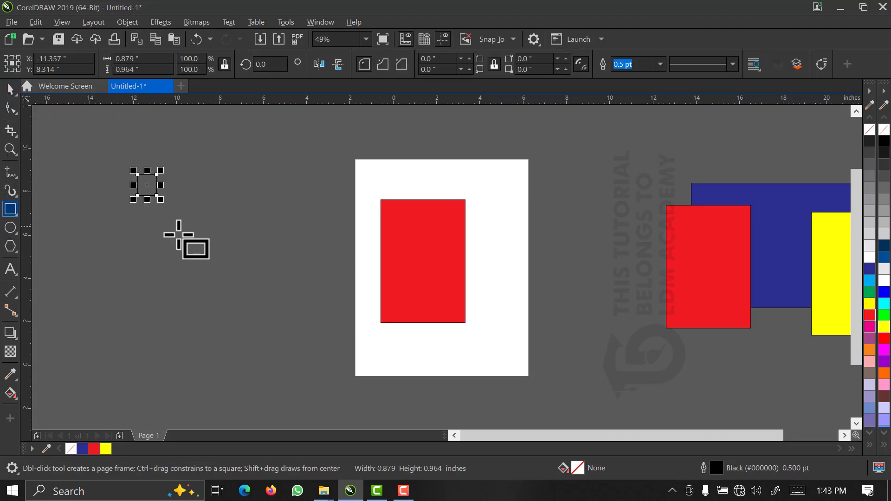
left_click_drag(178, 231, 277, 325)
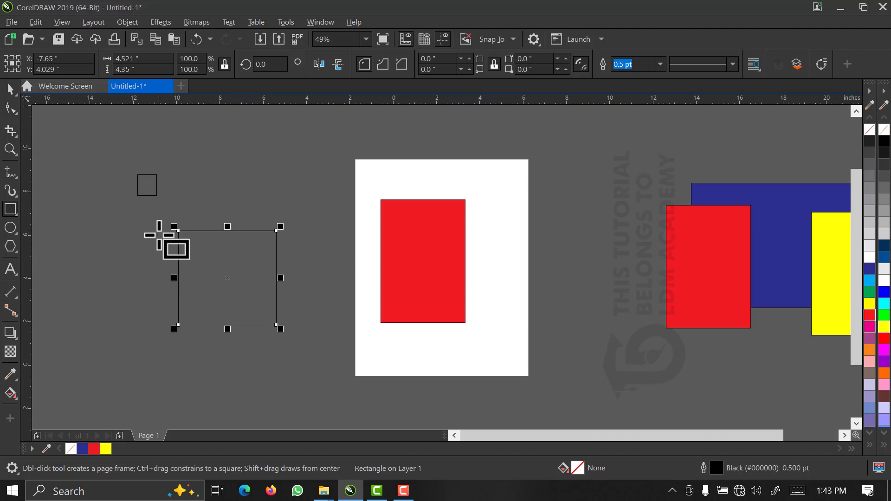
Step: Select both unfilled rectangles together with a Pick tool marquee, and deselect them
left_click(10, 88)
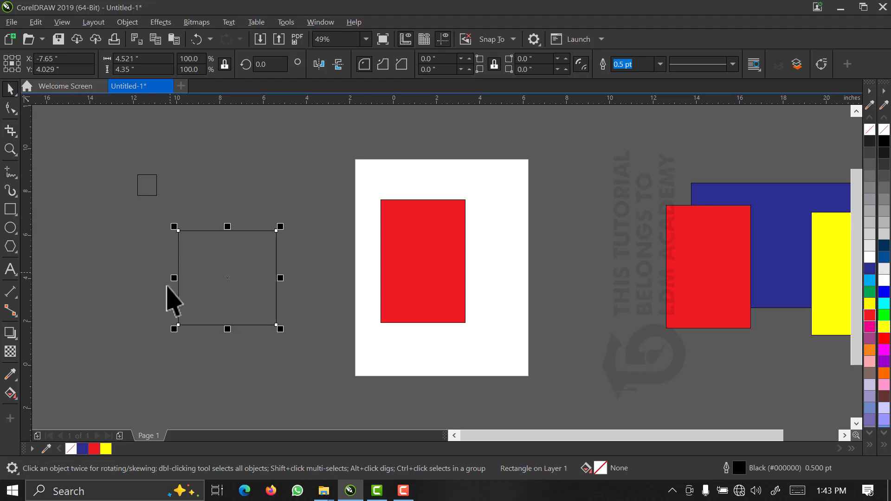
left_click_drag(91, 146, 329, 371)
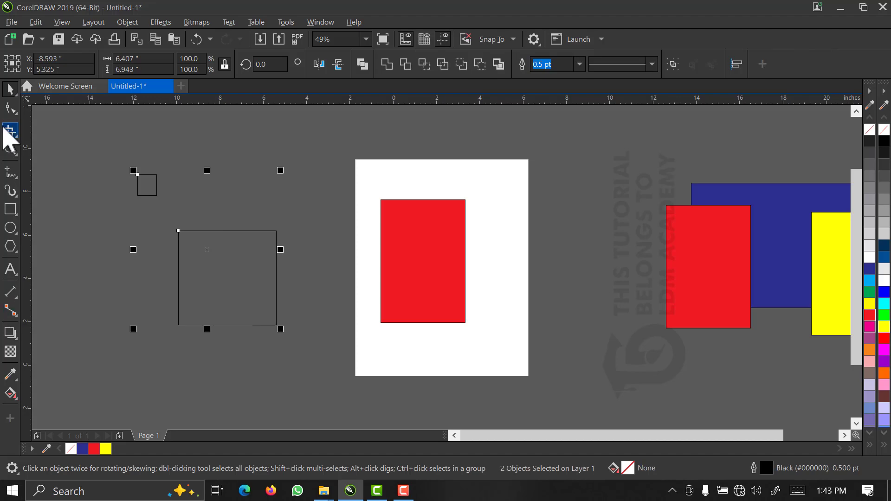
left_click(70, 215)
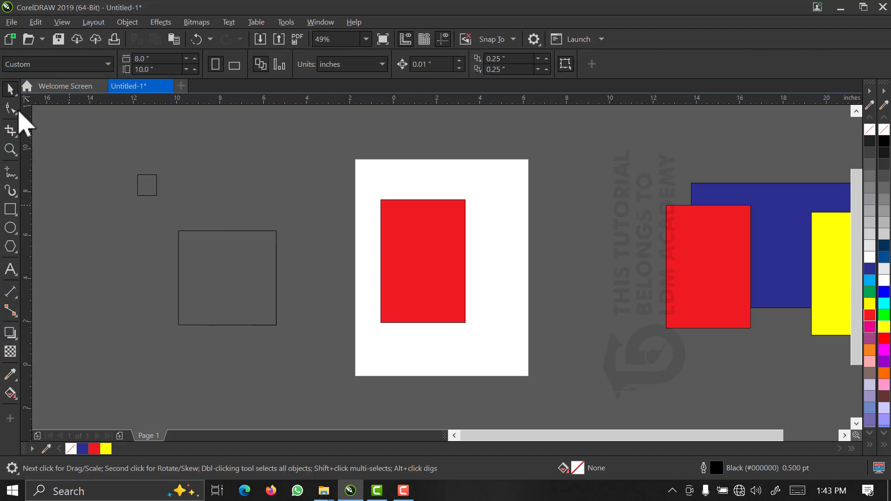
Step: Move the larger unfilled rectangle upward to about X -7.56, Y 5.64 inches and deselect it
left_click(208, 243)
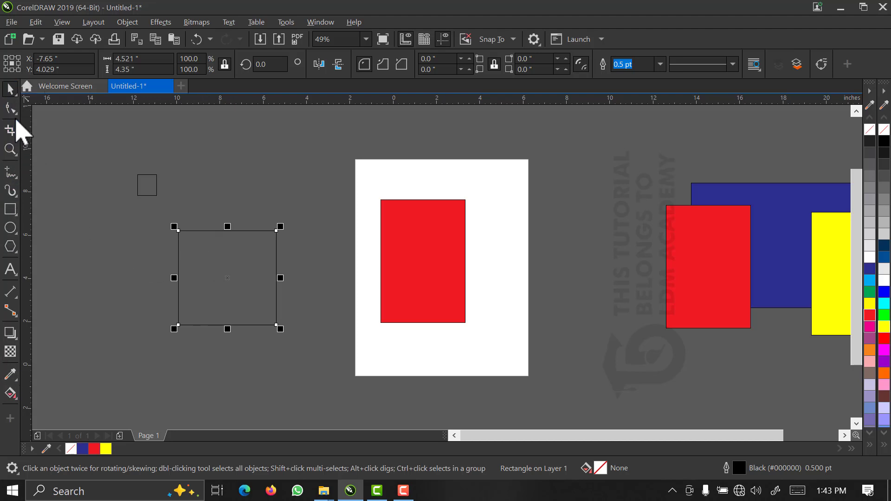
left_click_drag(200, 267, 202, 232)
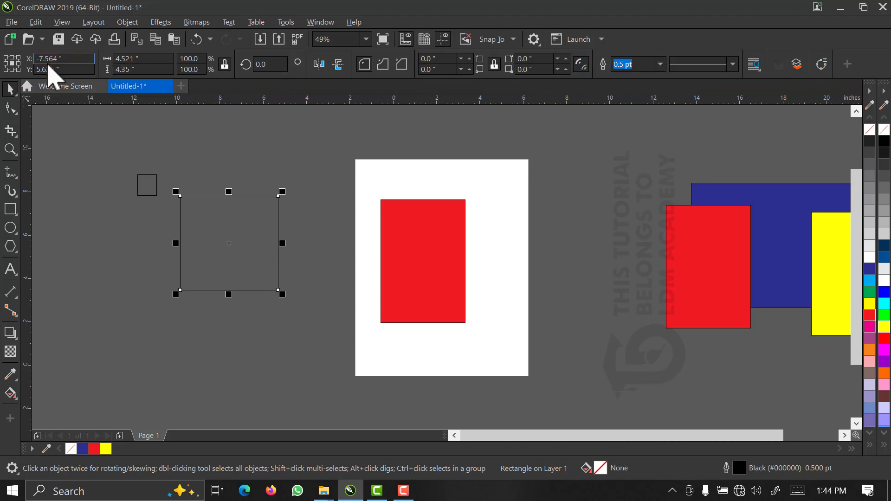
left_click(10, 108)
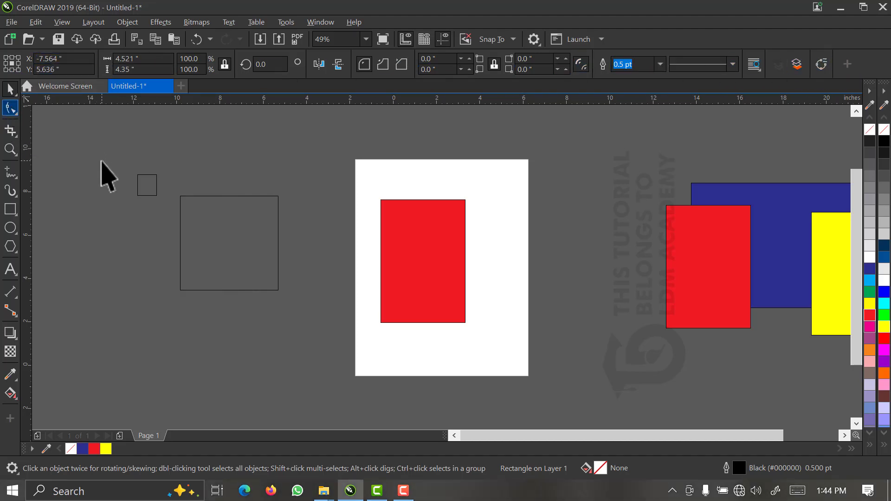
left_click(101, 162)
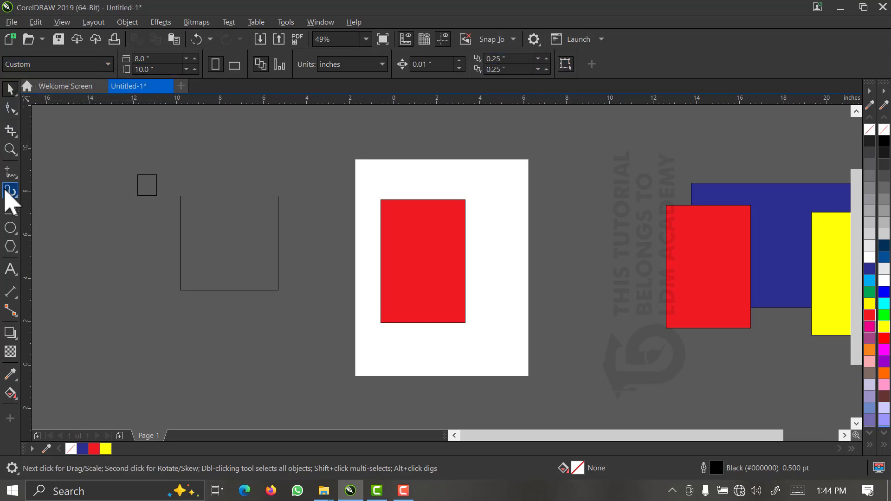
Step: Move the red rectangle off the page to its right, and place the larger unfilled rectangle on the page at about X 1.84, Y 4.52 inches
left_click(9, 152)
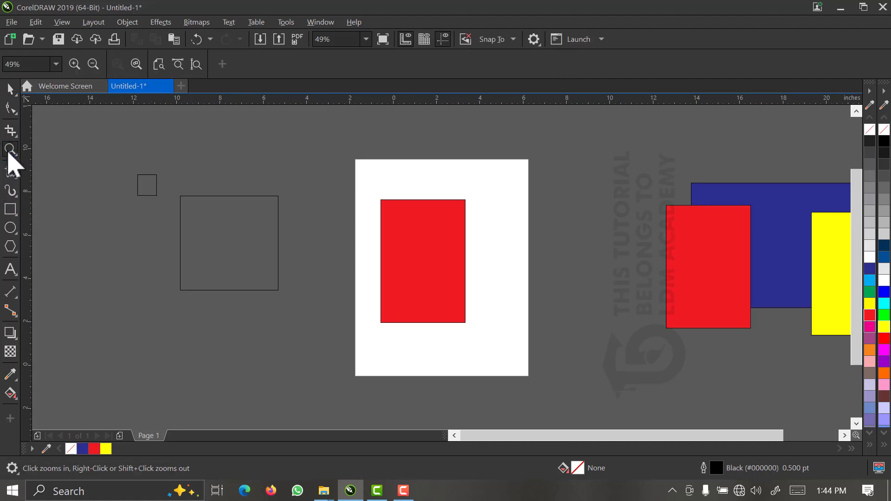
left_click(10, 89)
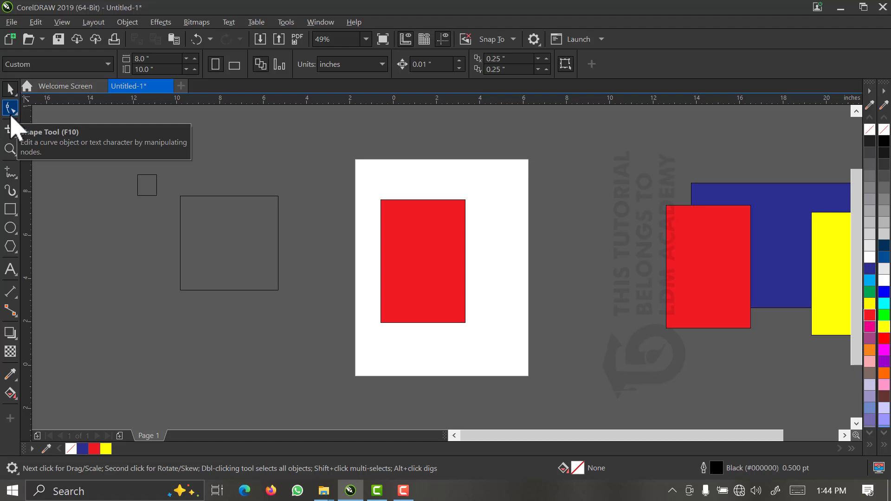
left_click(425, 282)
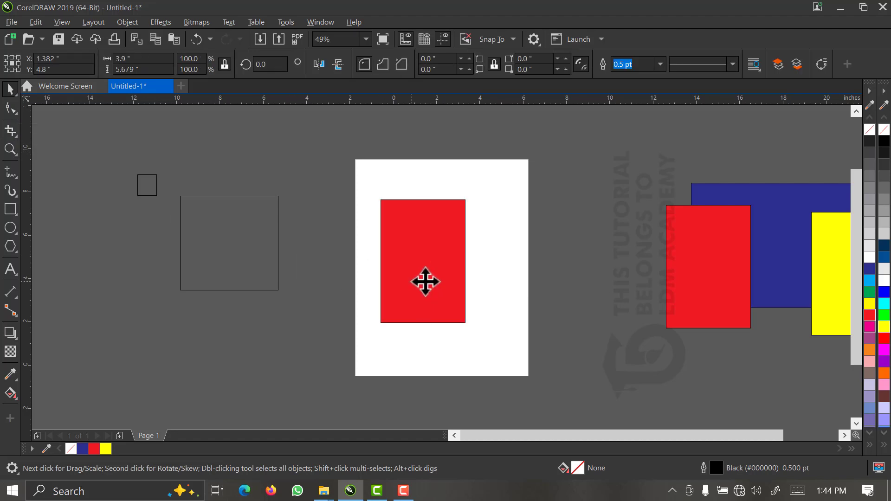
left_click_drag(425, 282, 615, 293)
left_click(274, 268)
left_click_drag(230, 249, 434, 273)
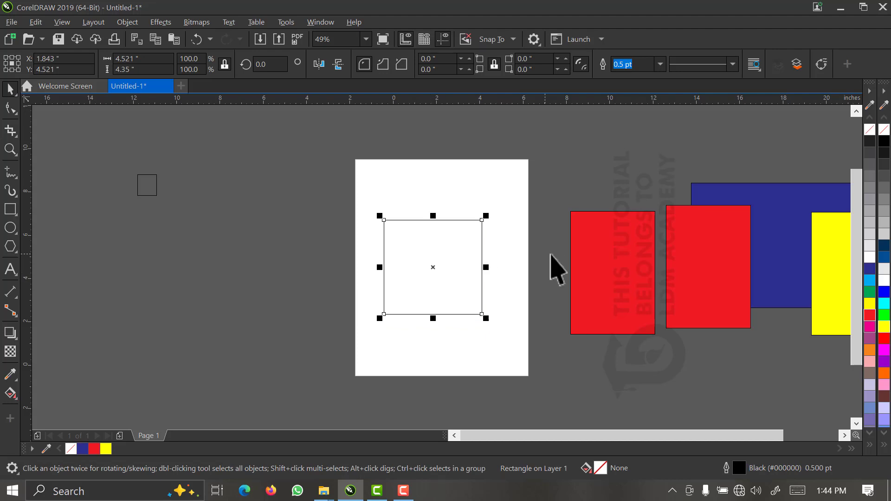
Step: Zoom in on the unfilled rectangle on the page with a Zoom tool marquee and return to the Pick tool
key("z")
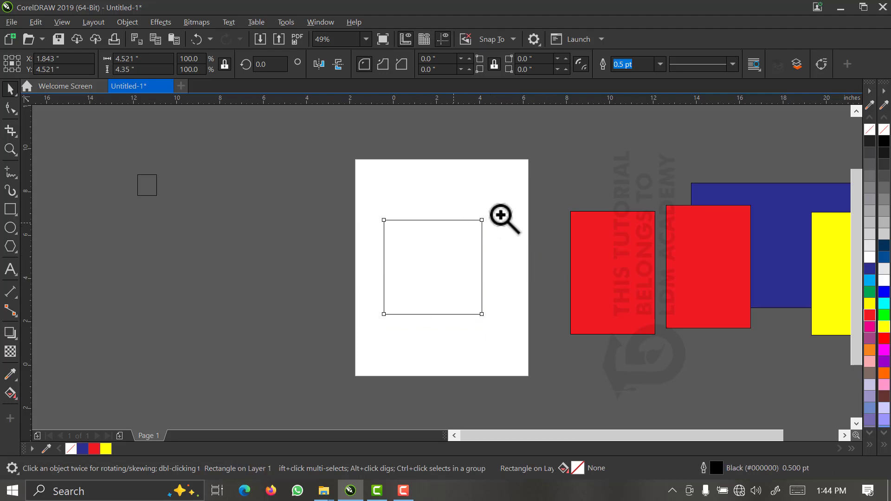
left_click_drag(500, 213, 370, 333)
left_click_drag(370, 333, 370, 333)
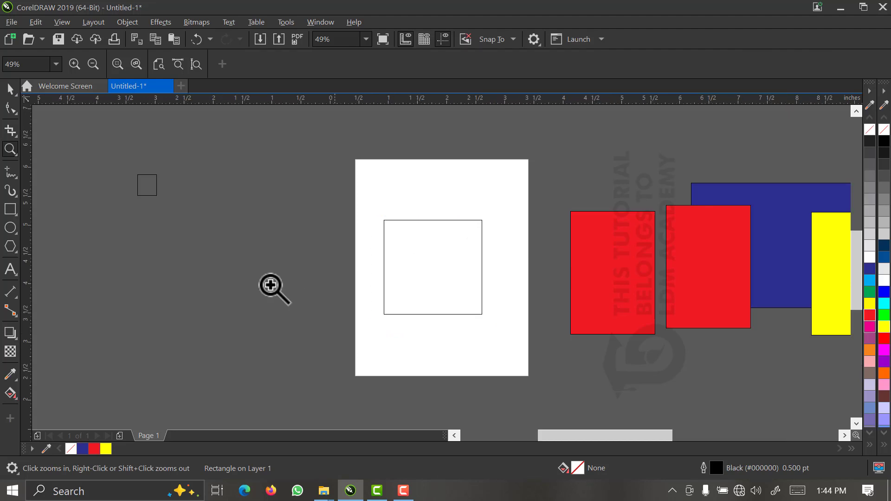
key("space")
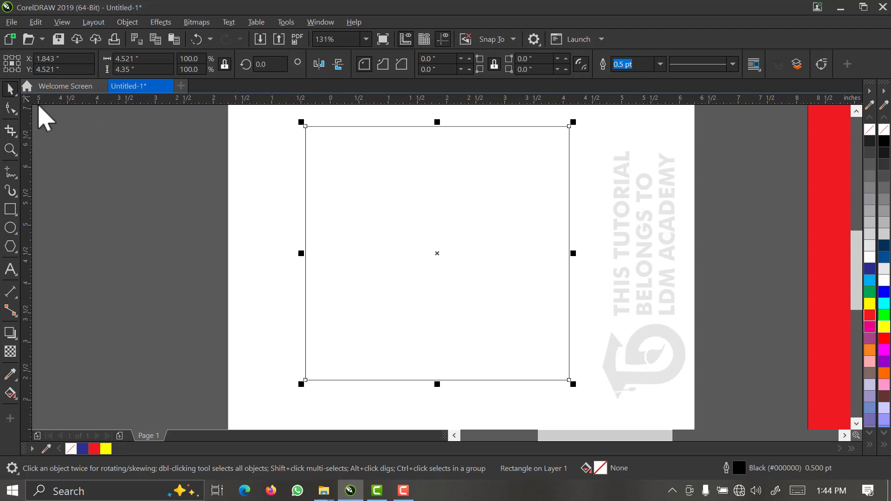
Step: Examine the rectangle's corner nodes with the Shape tool, return to the Pick tool, and deselect and reselect the rectangle
left_click(12, 108)
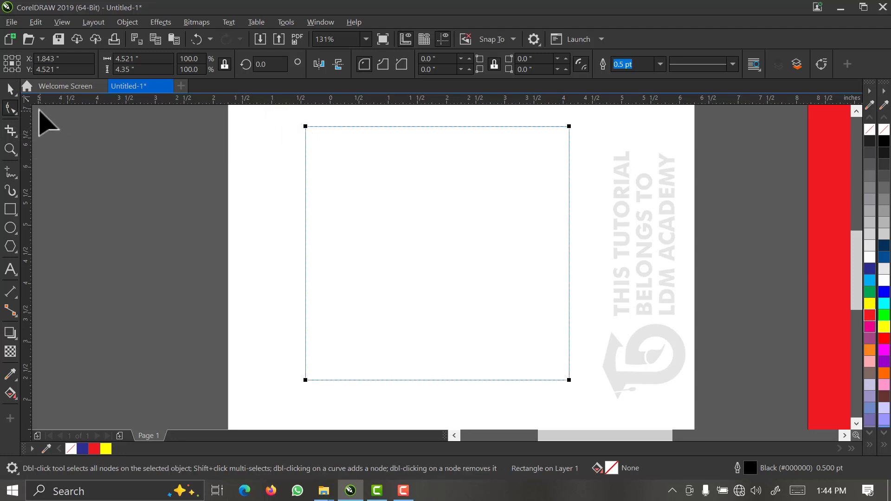
left_click(10, 90)
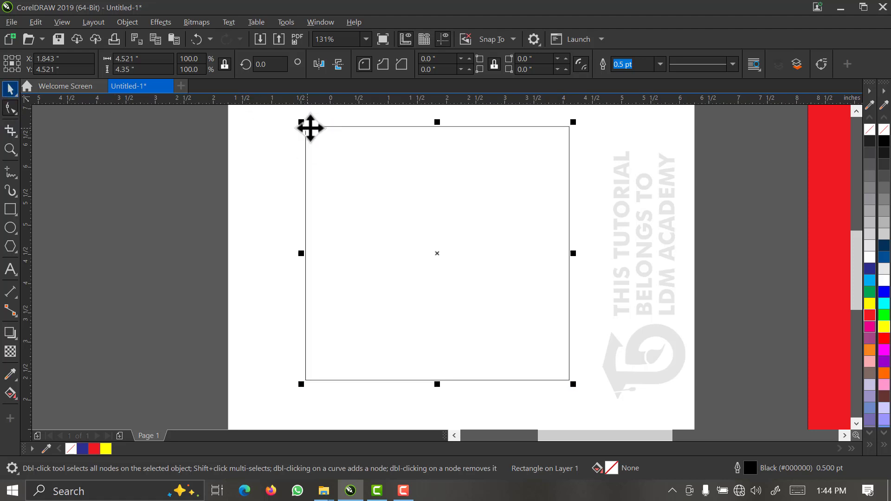
left_click(276, 145)
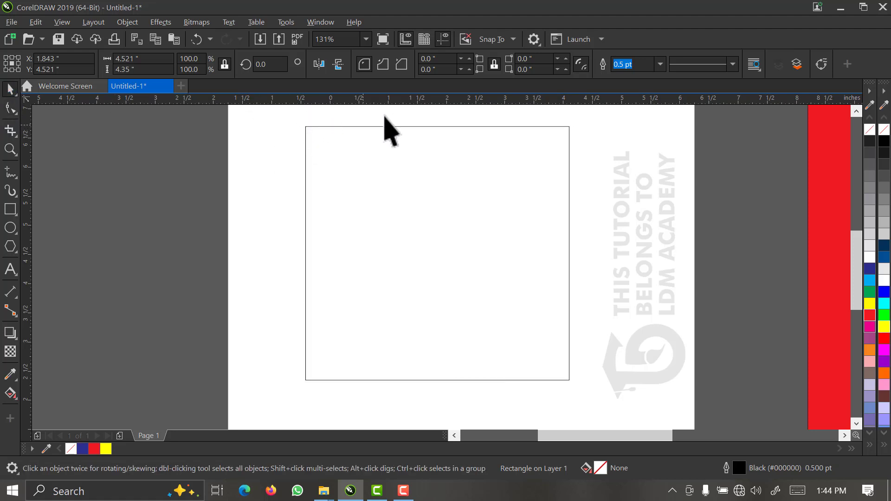
left_click(360, 170)
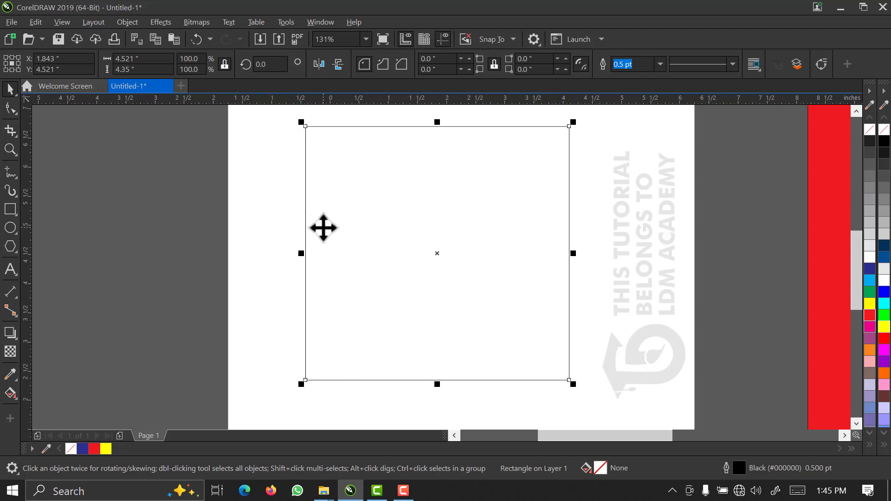
Step: Scale the unfilled rectangle proportionally from its lower-right corner to about 4.70 by 4.52 inches
left_click(226, 195)
left_click(409, 170)
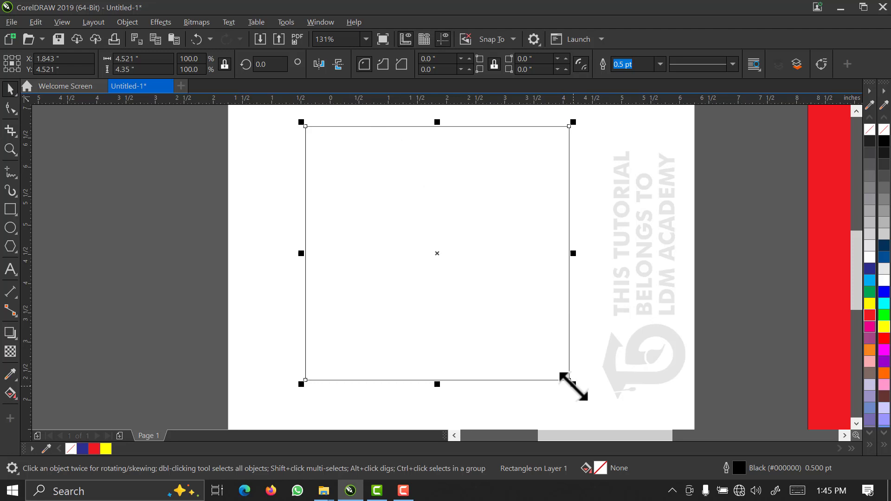
left_click_drag(574, 386, 609, 382)
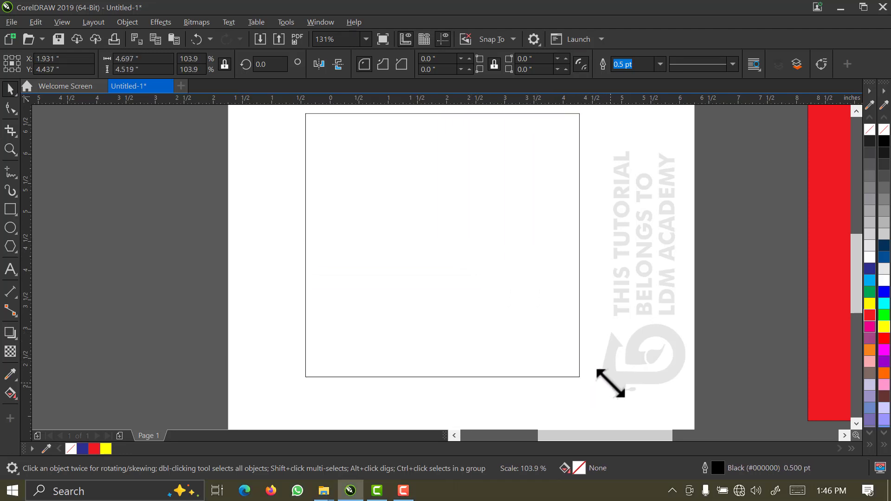
Step: Add the artistic text "dhdzacyvfacdsakecj" beginning left of the page, and select it with the Pick tool
key("F8")
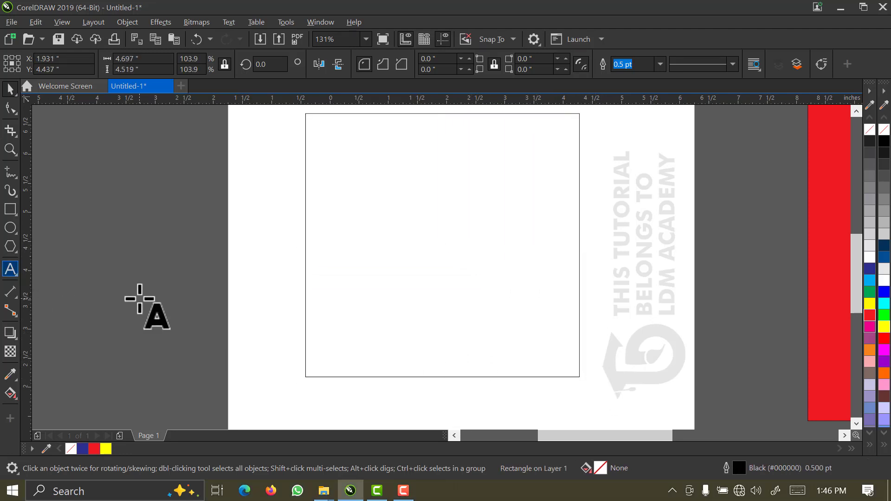
left_click(139, 297)
type("dhdzacyvfacdsakecj")
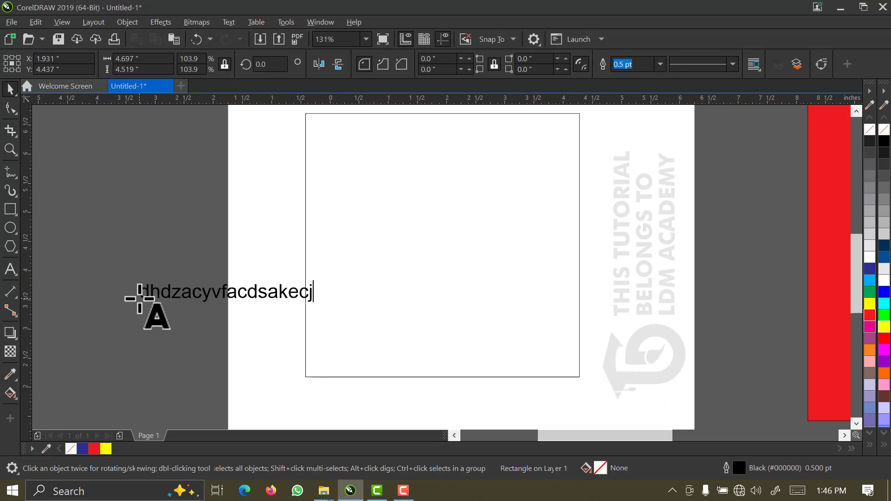
left_click(11, 88)
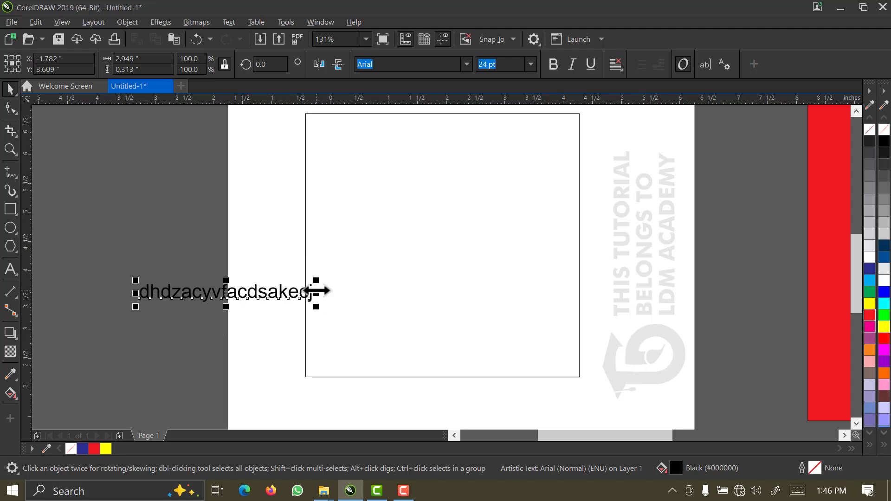
Step: Inspect the text's character nodes up close, and move the text to about X -2.64, Y 3.24 inches
scroll(177, 334, "up", 4)
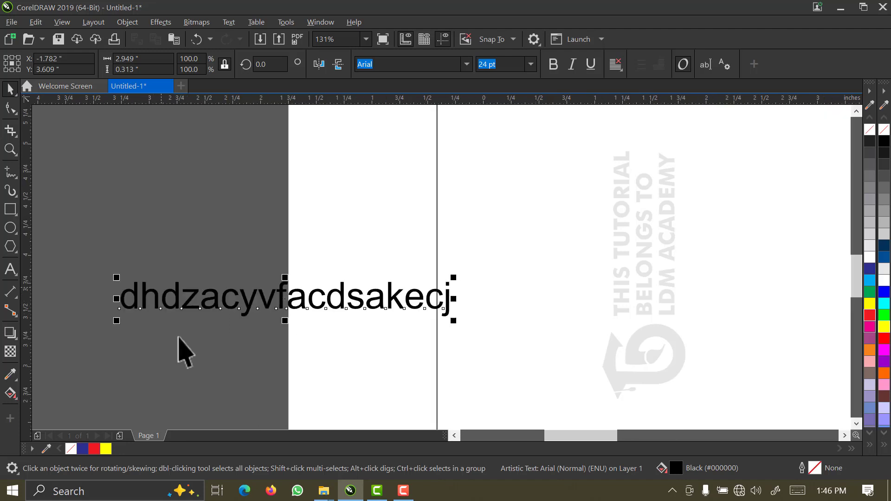
scroll(181, 321, "up", 4)
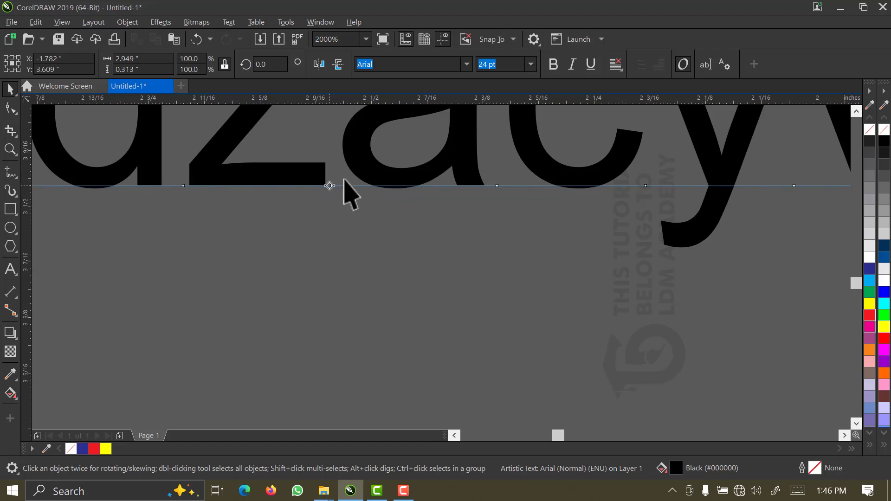
scroll(438, 198, "down", 4)
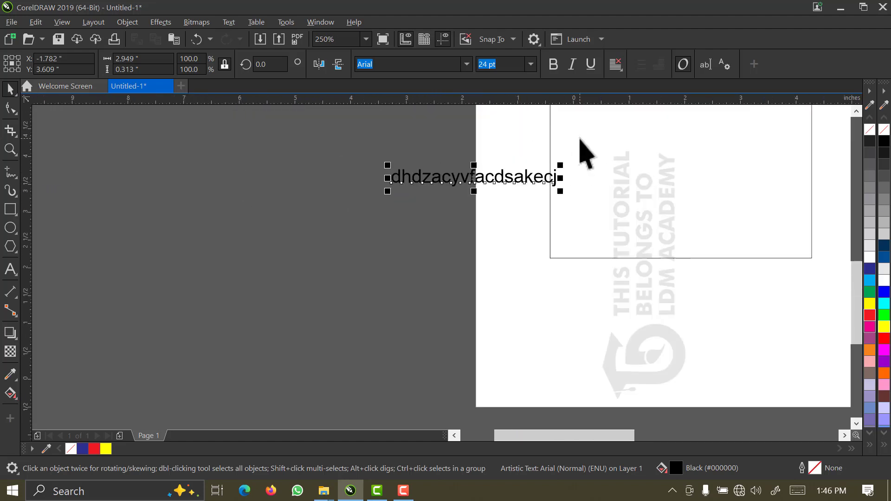
left_click_drag(471, 179, 423, 199)
scroll(639, 189, "down", 1)
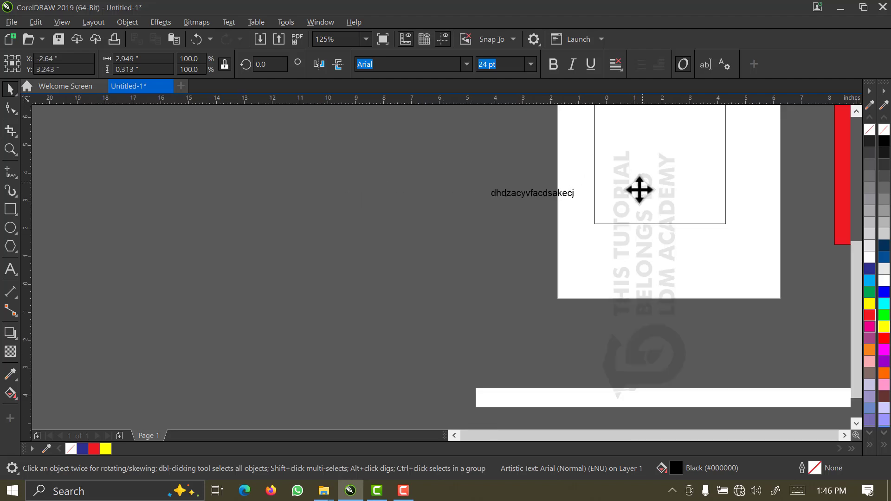
Step: Select the unfilled rectangle on the page and show its corner nodes with the Shape tool
key("z")
left_click_drag(743, 241, 576, 122)
key("space")
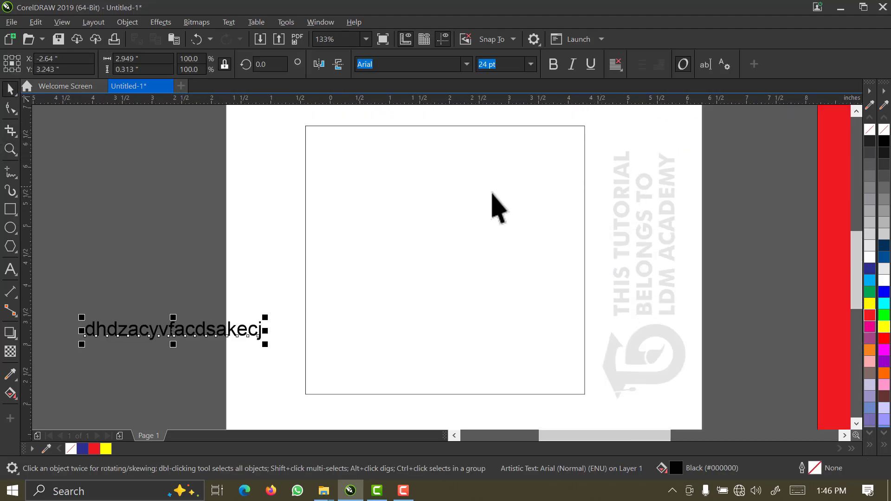
key("Tab")
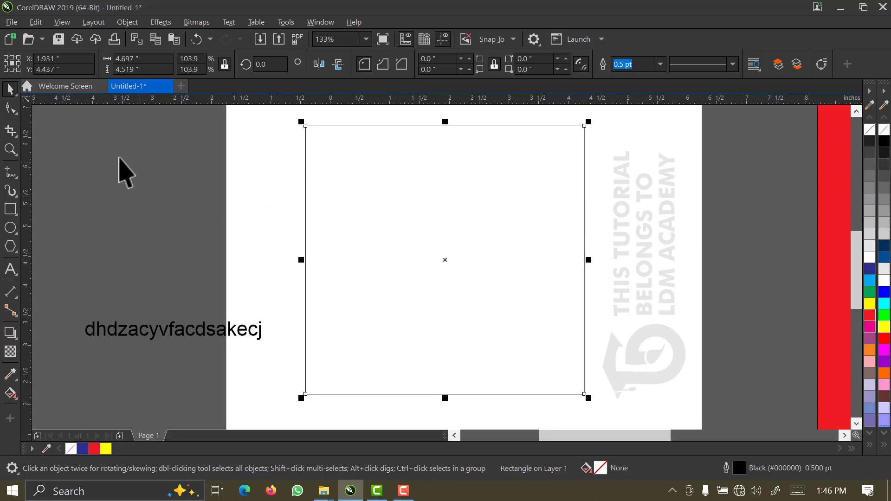
left_click(10, 109)
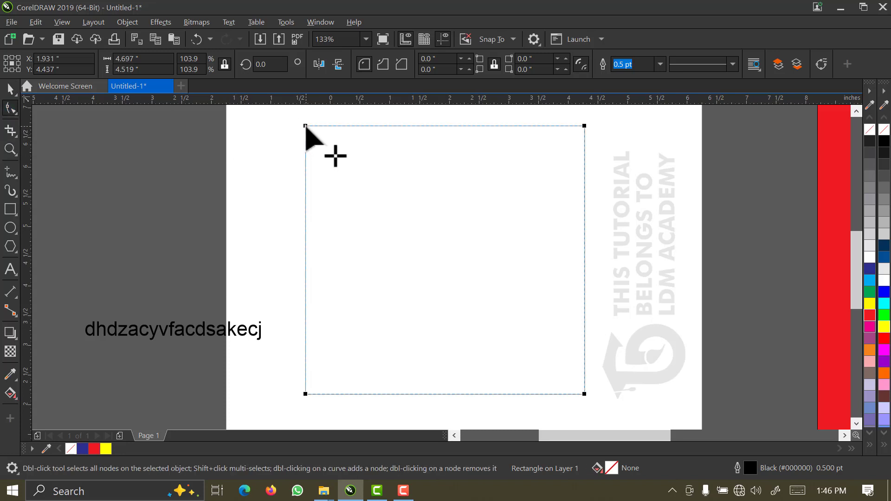
Step: Try rounding all four rectangle corners to a radius of about 2.26 inches with the Shape tool, and undo it
left_click_drag(306, 126, 467, 138)
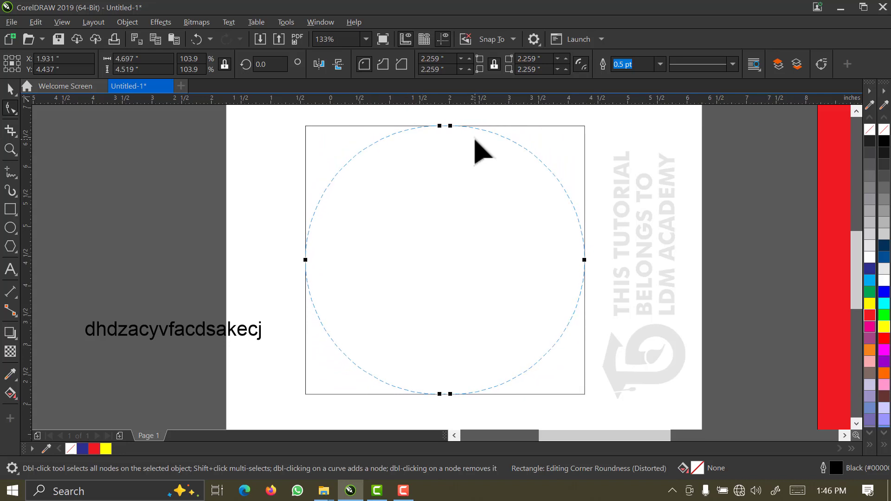
left_click_drag(475, 139, 475, 140)
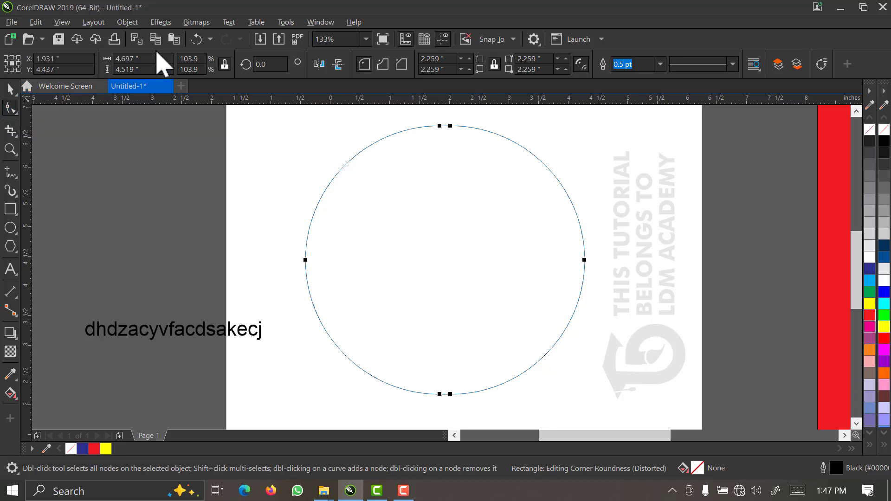
left_click(197, 39)
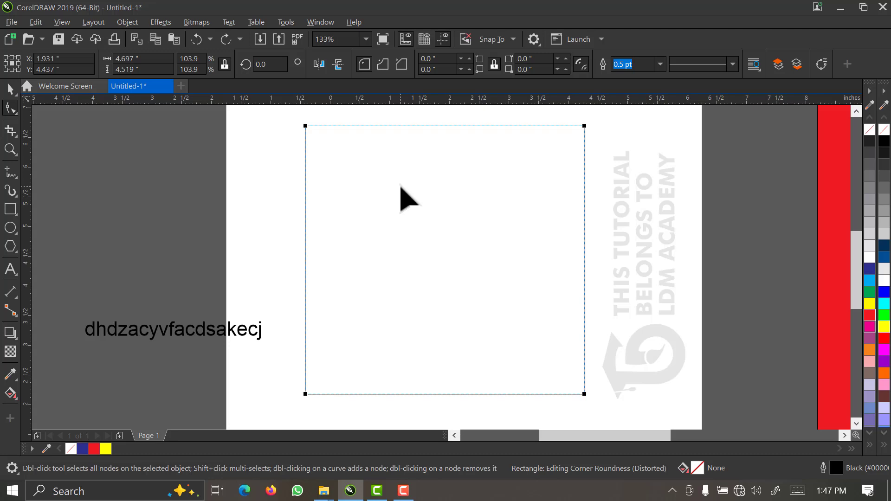
Step: Convert the rectangle to curves and bring its two lower nodes together to form a downward-pointing triangle
right_click(400, 187)
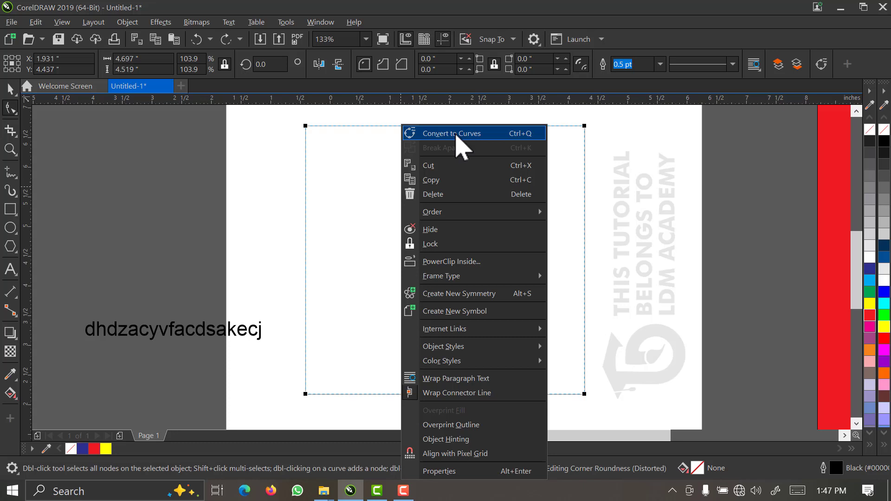
left_click(457, 134)
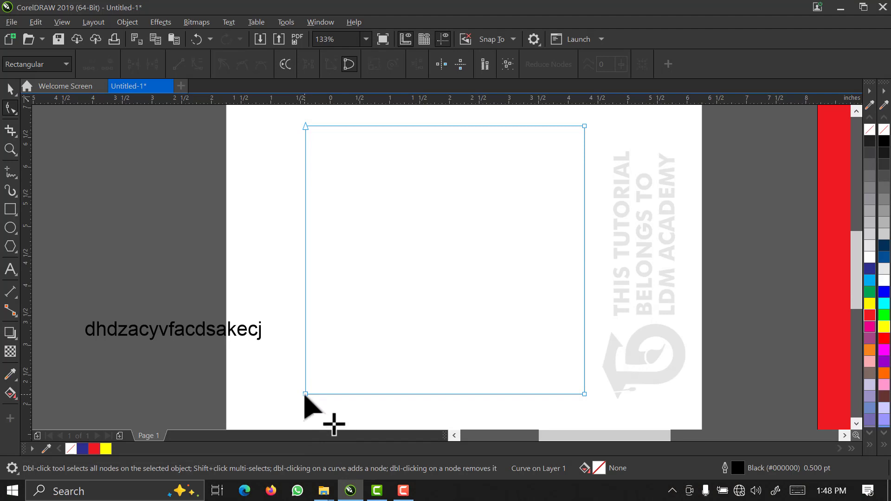
left_click_drag(305, 395, 442, 390)
mouse_move(450, 389)
left_mouse_down()
mouse_move(431, 394)
mouse_move(440, 389)
left_mouse_up()
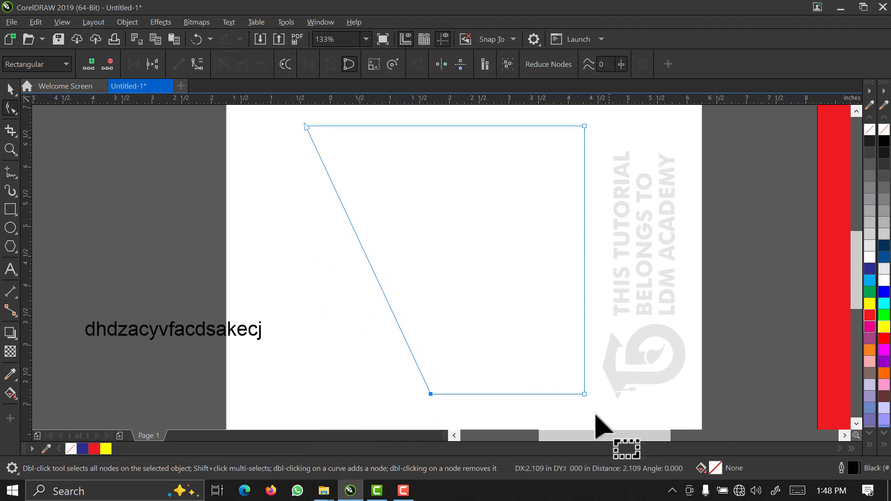
left_click_drag(585, 394, 430, 395)
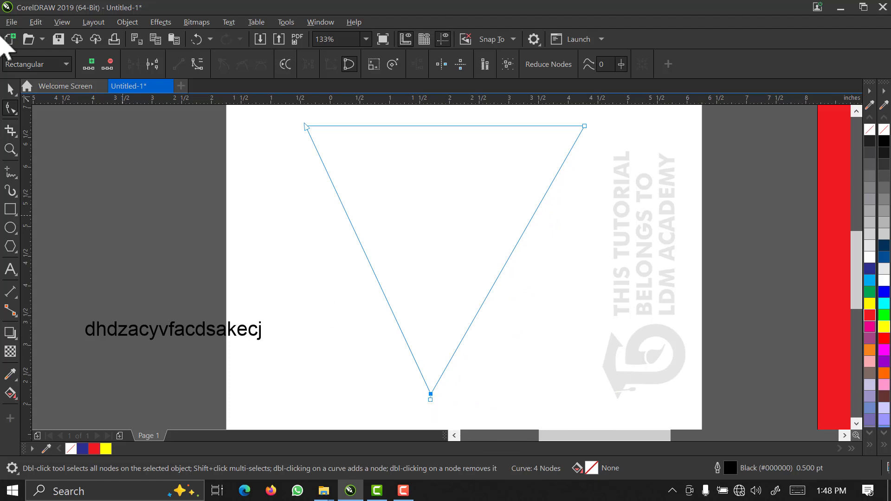
Step: Move the triangle off the page to its right, and place the text on the page at about X 0.37, Y 4.94 inches
left_click(10, 87)
left_click(505, 327)
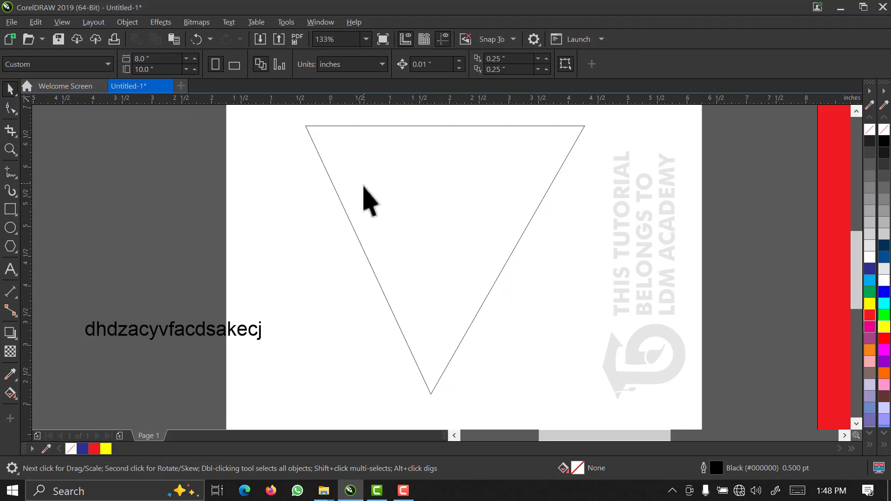
left_click(346, 213)
left_click_drag(664, 227, 768, 208)
left_click_drag(170, 346, 348, 244)
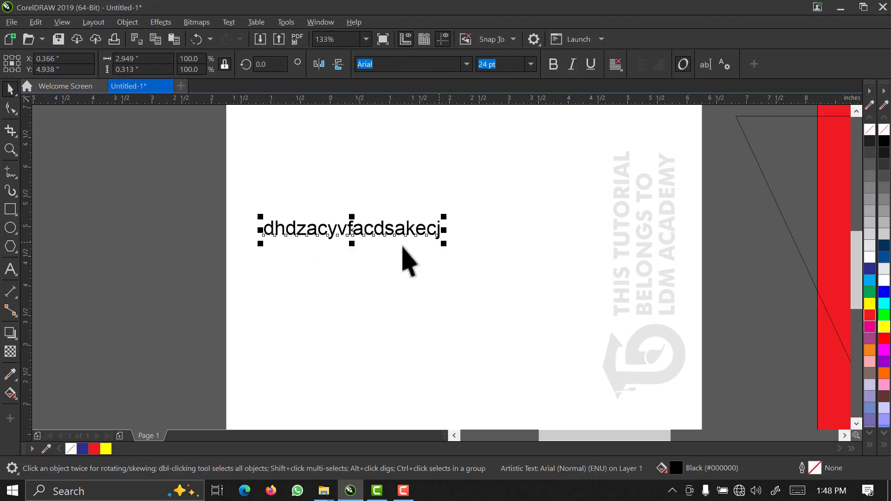
Step: With the Shape tool, shift individual letters of the artistic text vertically, raising "h" and both "c" letters and lowering "z" and "v"
left_click(10, 109)
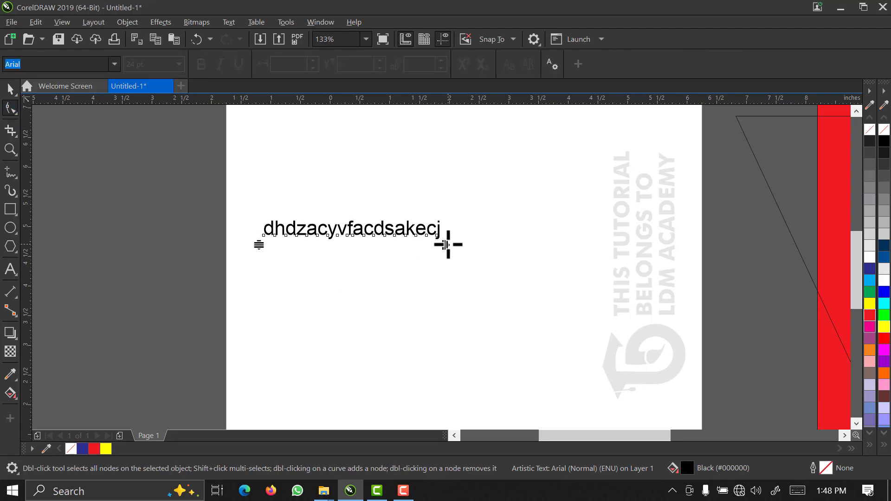
left_click_drag(445, 245, 439, 269)
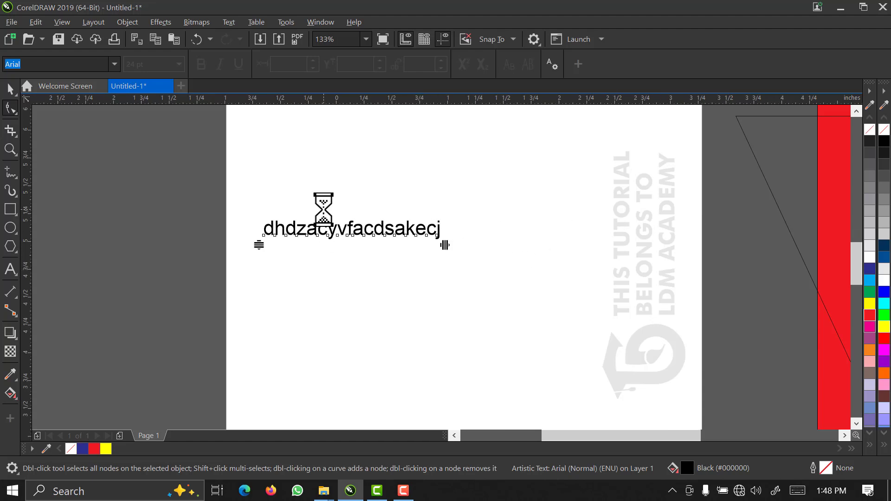
scroll(323, 209, "up", 2)
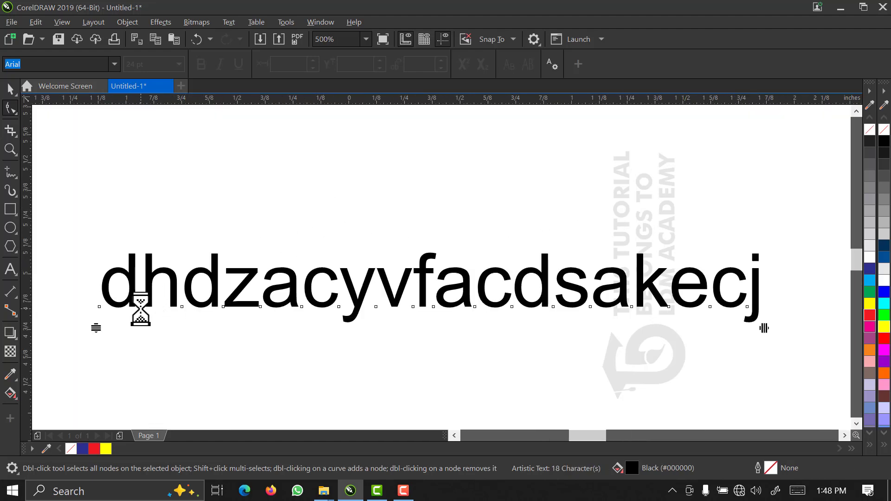
left_click_drag(141, 307, 144, 258)
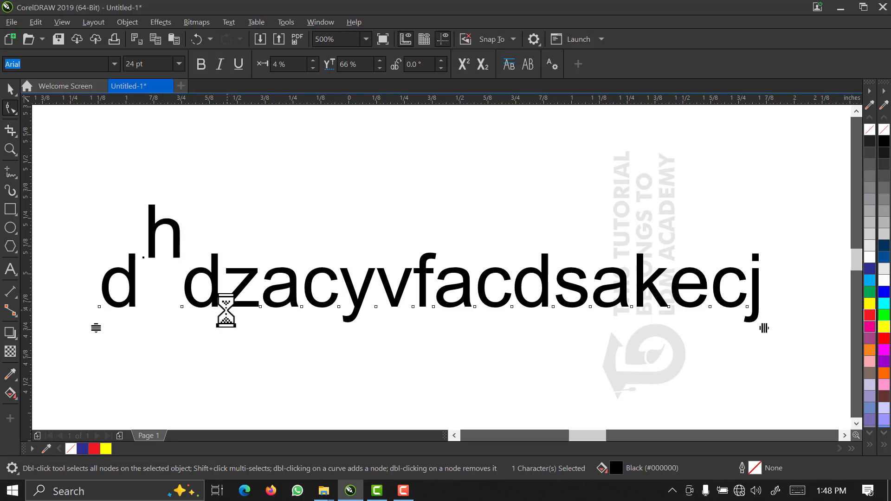
left_click_drag(226, 310, 222, 357)
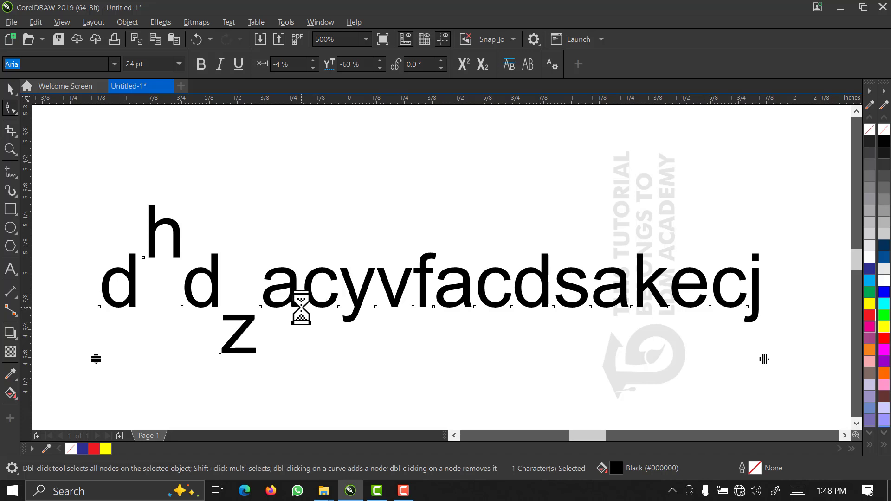
left_click_drag(302, 307, 307, 237)
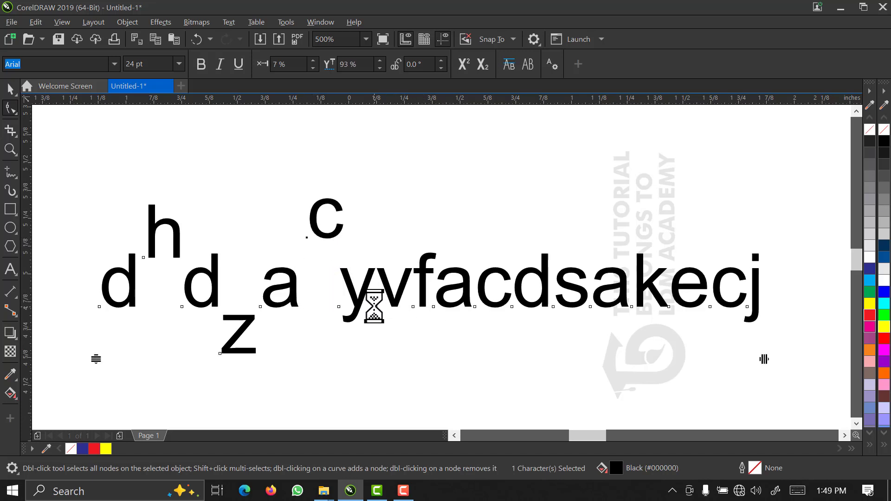
left_click_drag(377, 307, 379, 358)
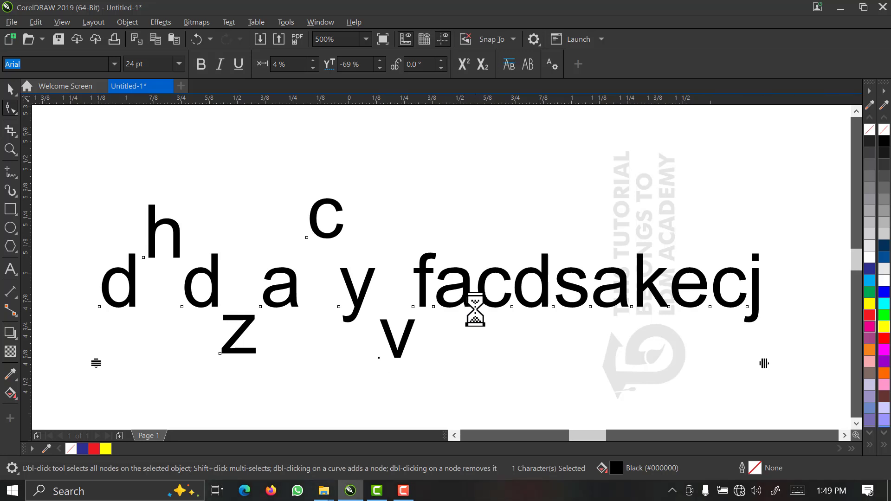
left_click_drag(476, 310, 478, 237)
scroll(430, 313, "down", 1)
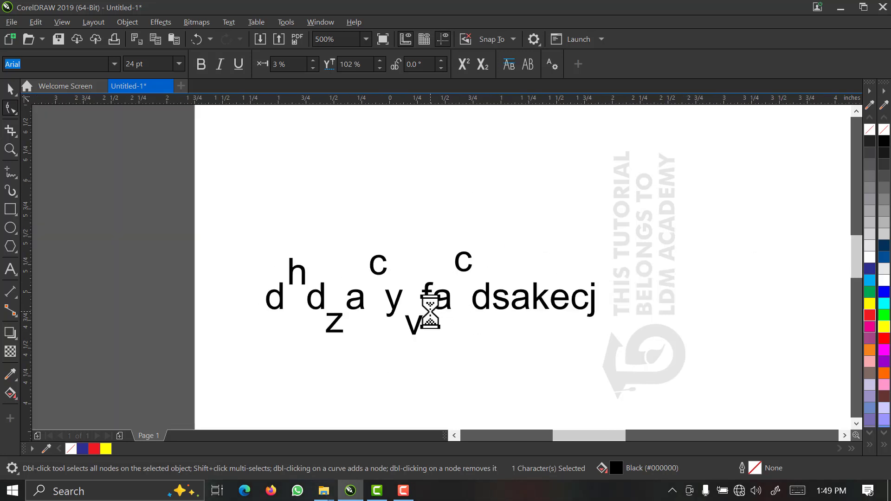
left_click(12, 111)
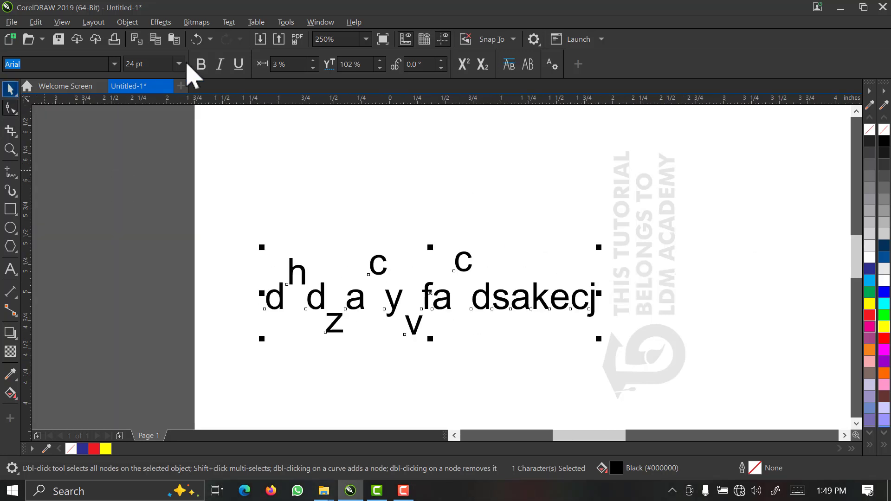
scroll(285, 201, "down", 1)
left_click(123, 174)
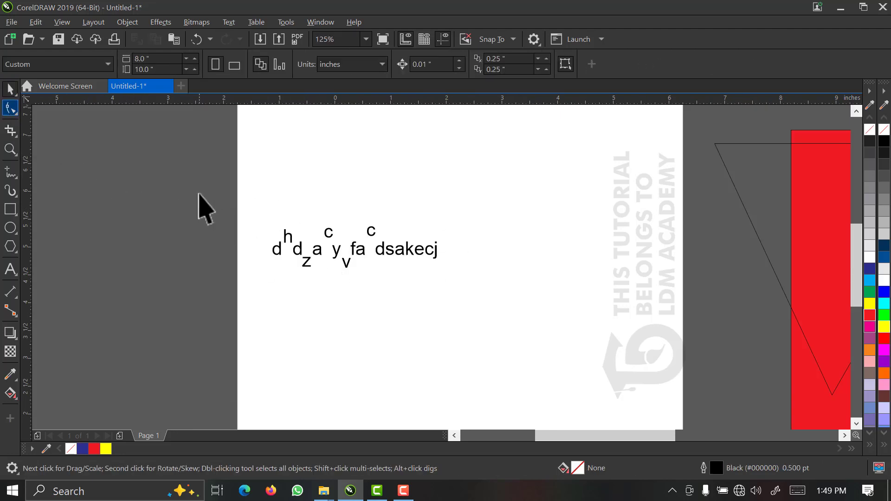
Step: Bring the nearest red rectangle onto the page, with the triangle moved up to about Y 7.21 inches and the text placed off the page's left side
left_click_drag(405, 271, 495, 305)
left_click(131, 195)
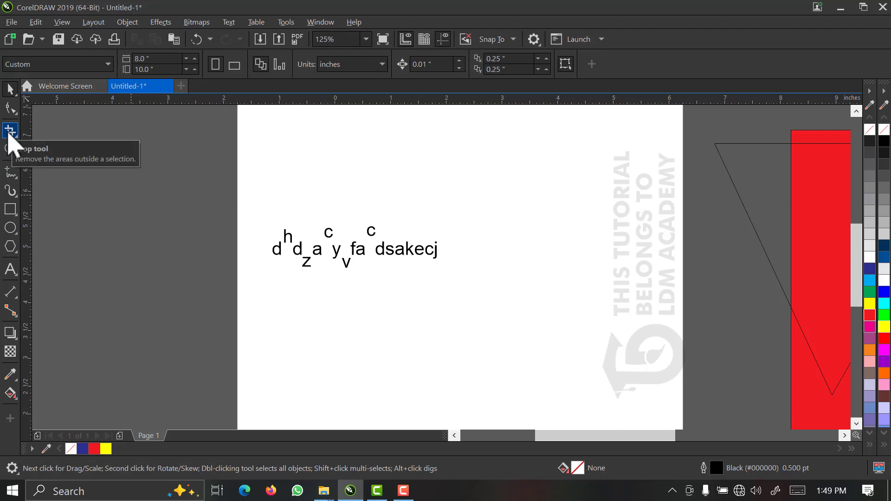
scroll(322, 260, "down", 2)
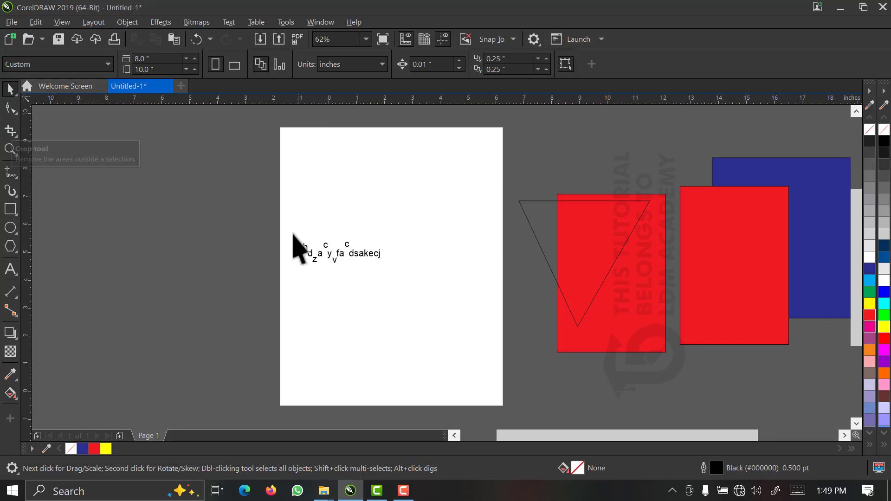
left_click_drag(260, 200, 455, 329)
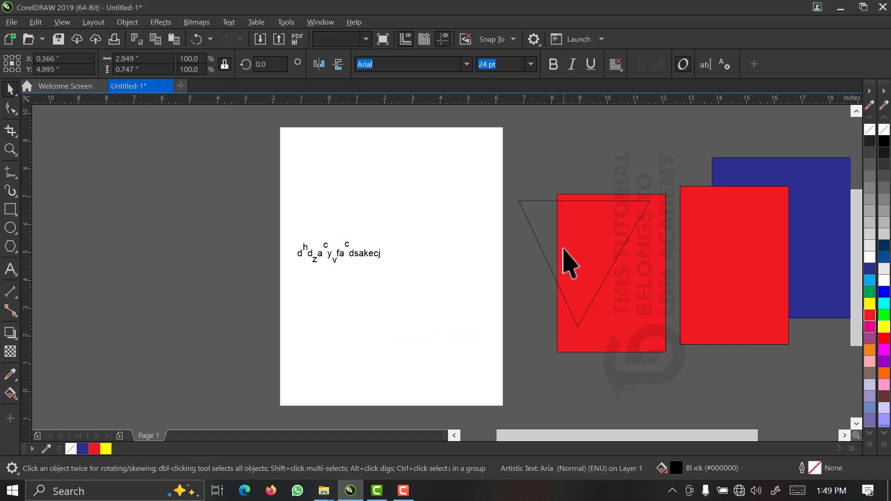
left_click_drag(577, 274, 557, 201)
left_click(633, 302)
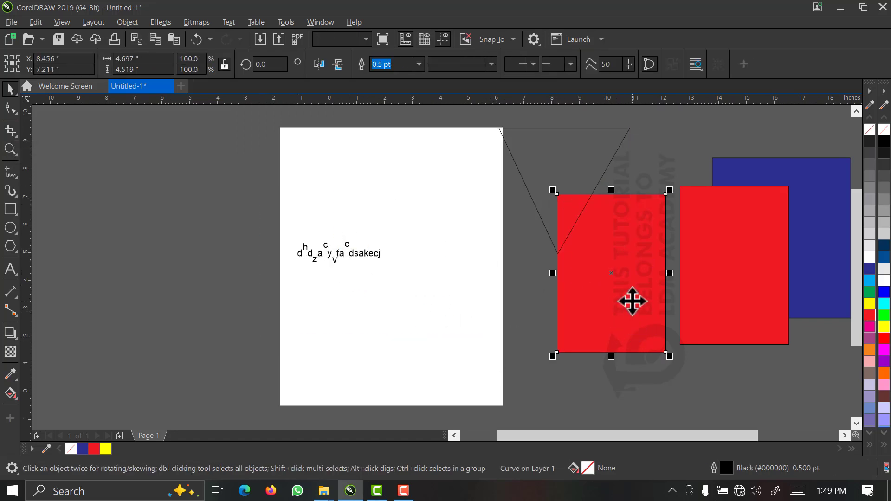
left_click_drag(633, 302, 432, 325)
left_click_drag(246, 195, 432, 320)
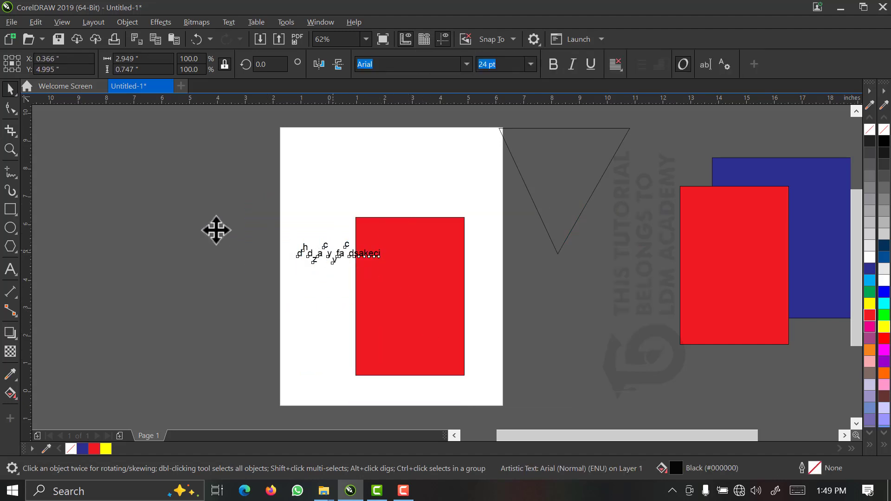
left_click_drag(216, 230, 216, 230)
Step: Shorten the page's red rectangle to about 4.3 inches high and cover its lower half with a yellow copy about 3.9 by 2.17 inches
left_click(436, 344)
left_click_drag(413, 376, 388, 300)
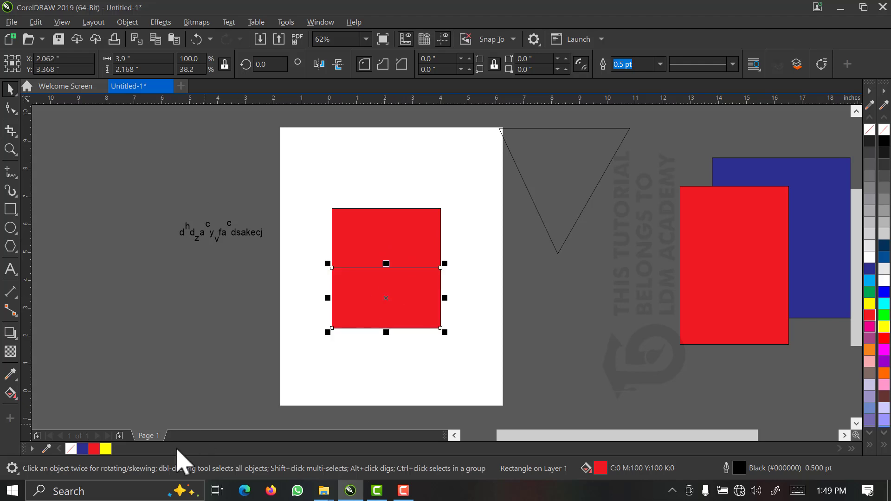
left_click(106, 449)
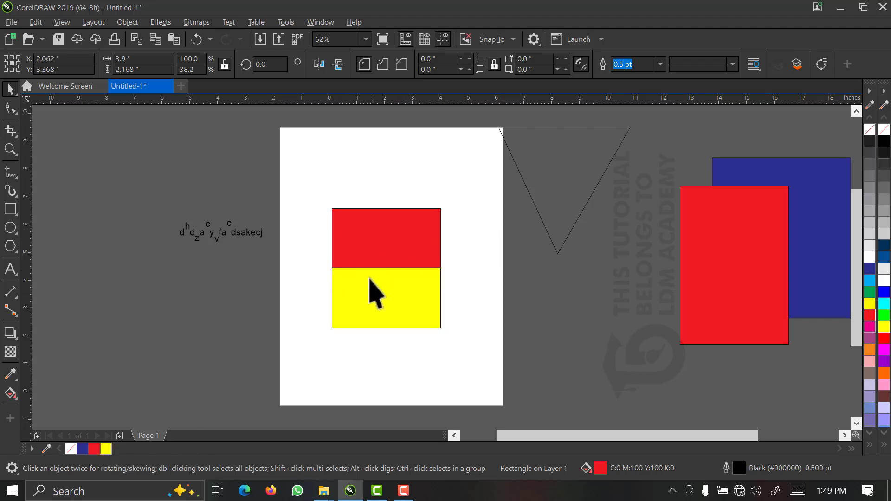
Step: Select the red and yellow rectangles together and remove their outlines
left_click_drag(304, 175, 476, 377)
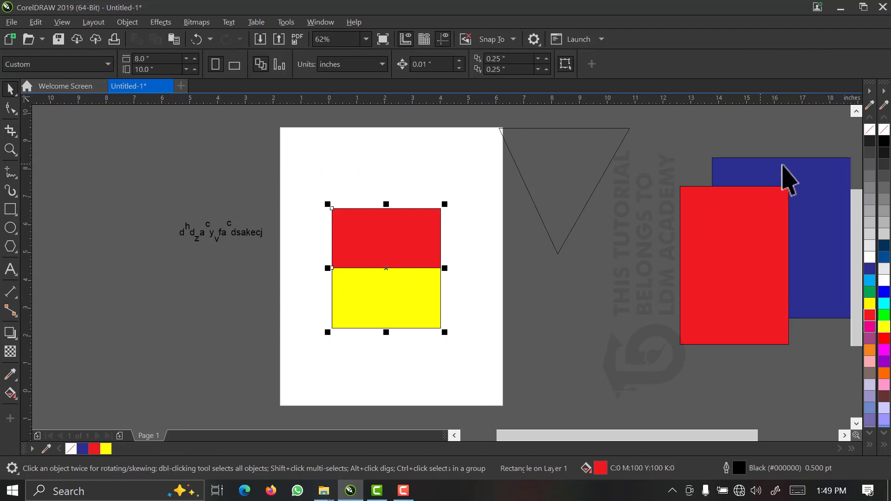
right_click(886, 130)
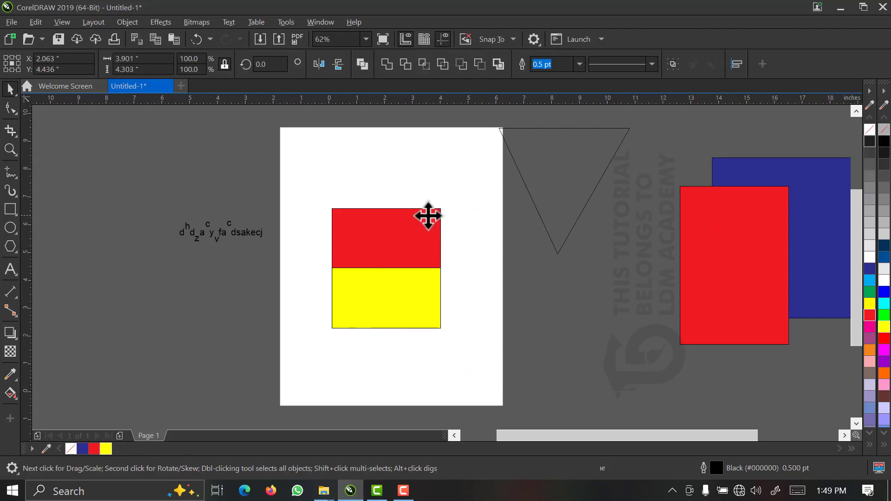
scroll(438, 253, "up", 3)
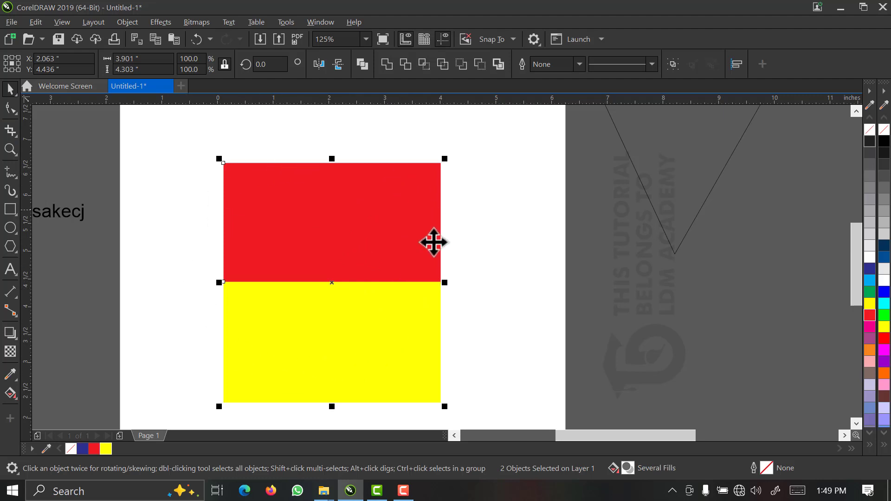
Step: Crop both rectangles to an area about 1.52 by 1.72 inches across their shared edge, and move the result up to about X 2.11, Y 4.65 inches
left_click(9, 131)
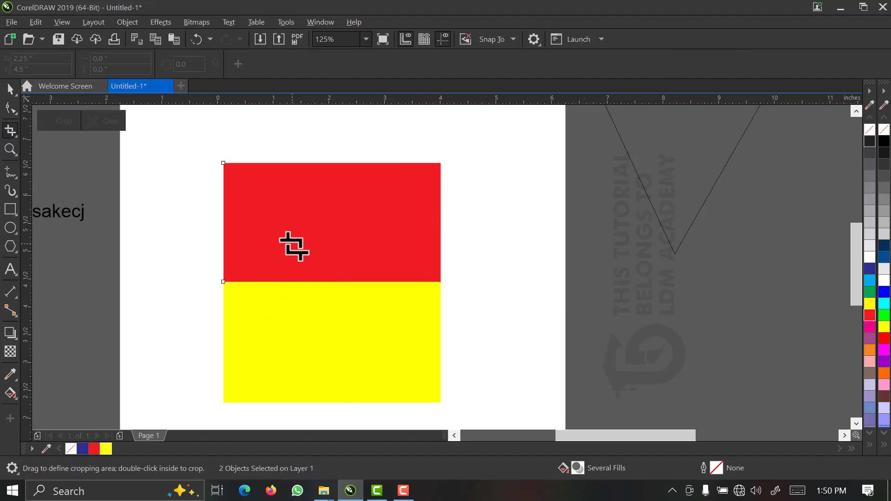
left_click_drag(292, 243, 377, 339)
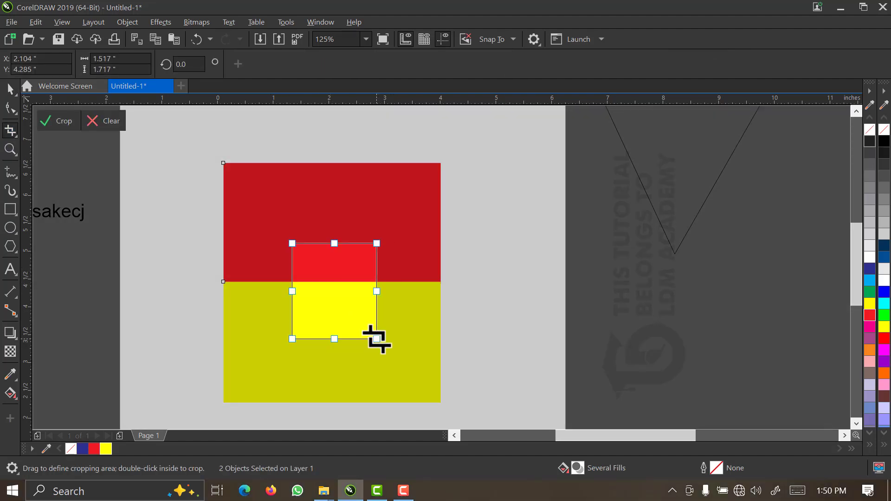
double_click(353, 308)
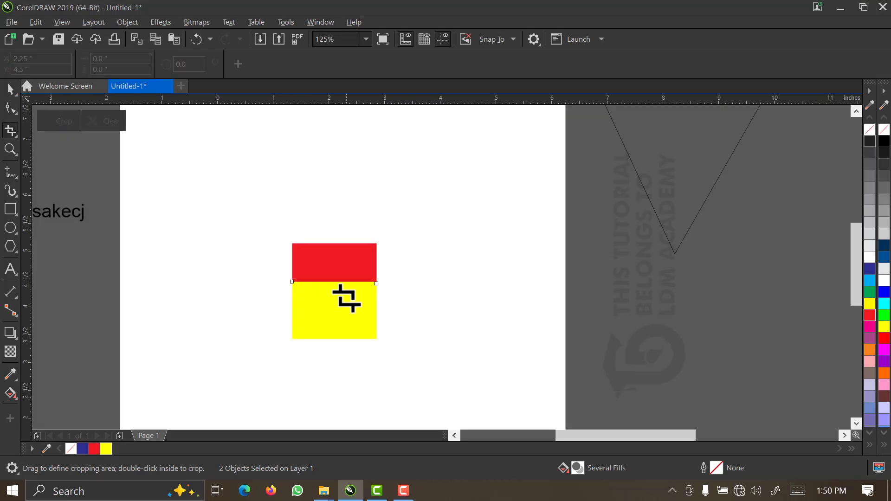
scroll(339, 259, "up", 2)
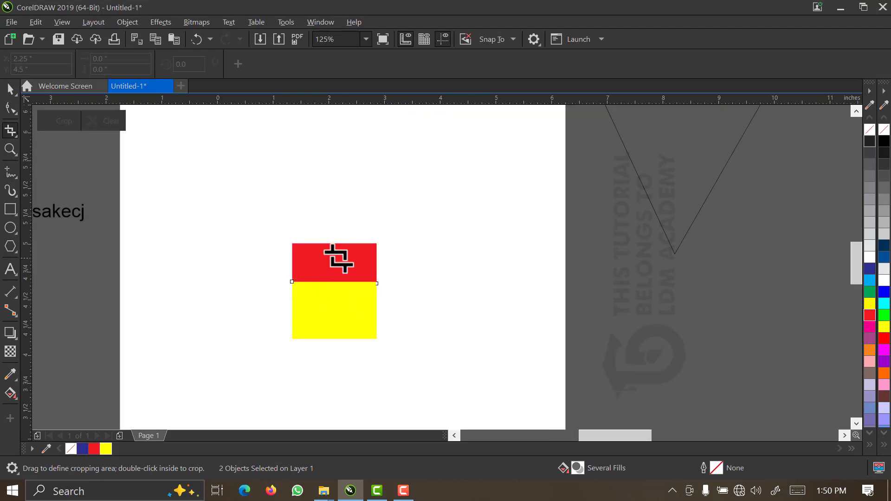
scroll(339, 259, "down", 1)
scroll(339, 258, "down", 1)
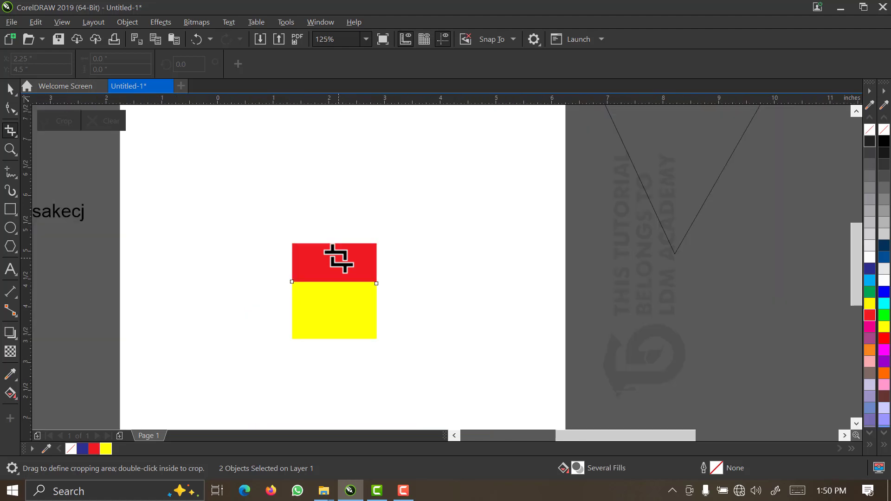
left_click(10, 88)
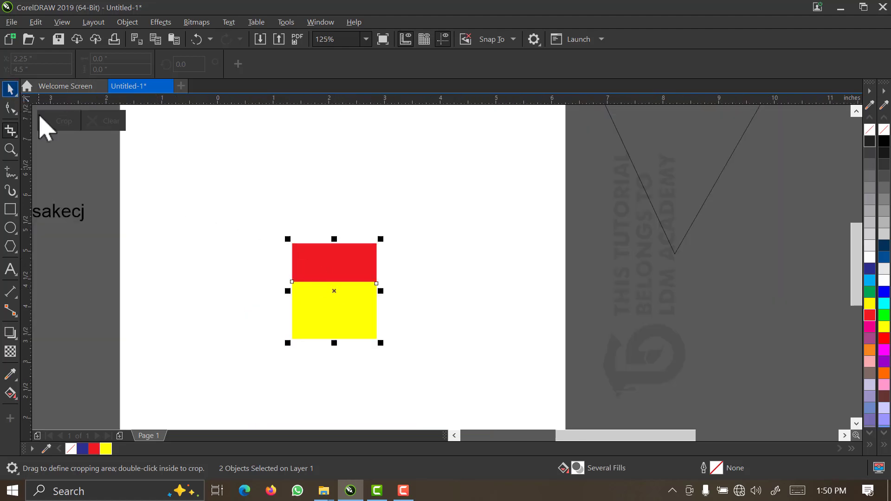
left_click_drag(332, 271, 351, 271)
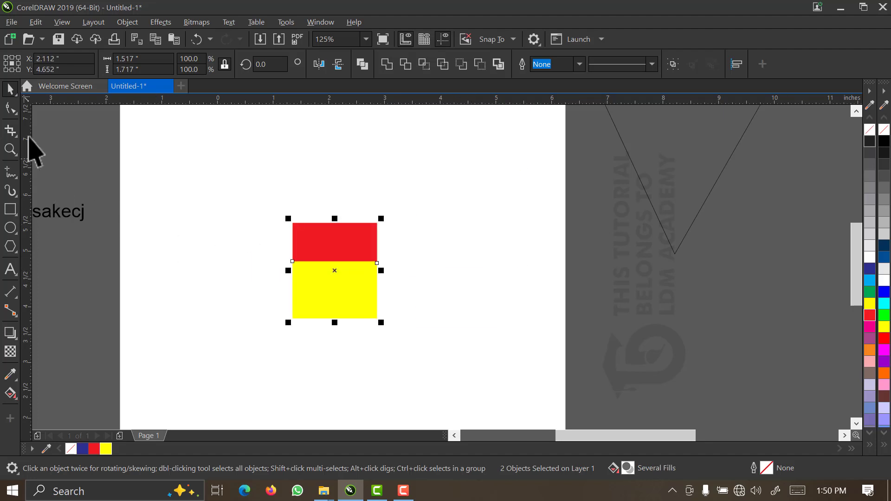
Step: Try moving the yellow piece down to about Y 4.16 inches, apart from the red piece, and undo the move
left_click(342, 282)
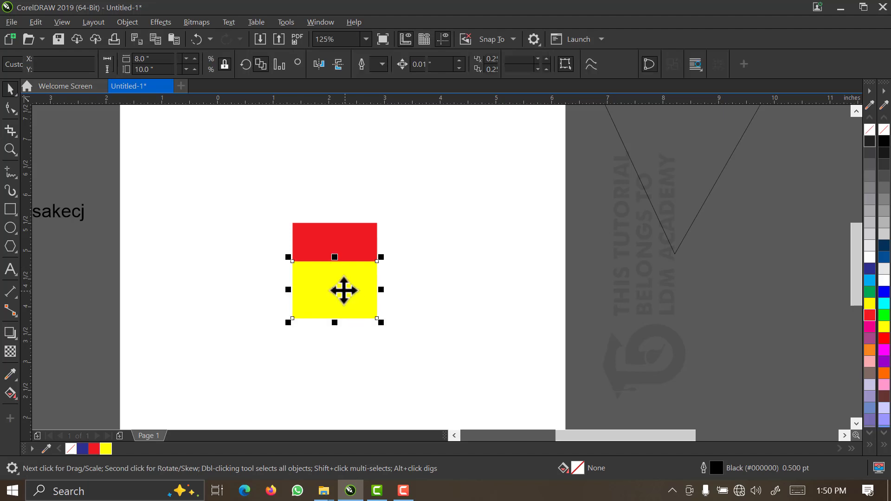
left_click_drag(341, 290, 341, 298)
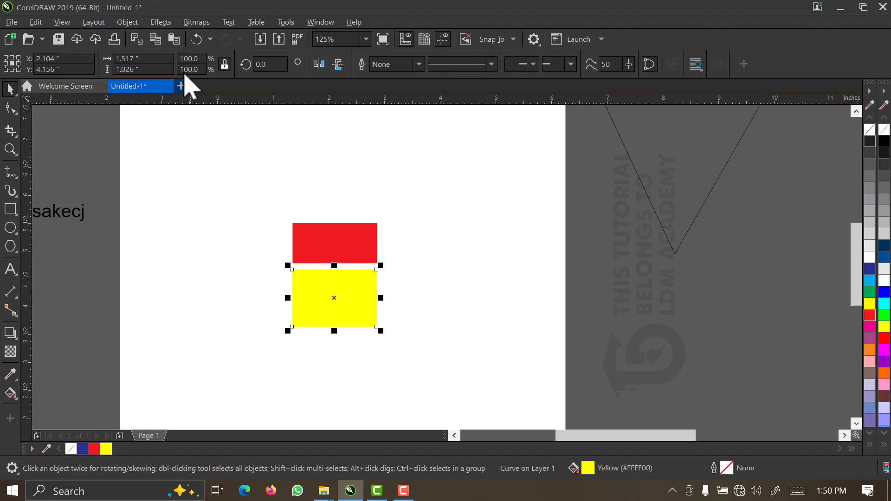
key("ctrl+z")
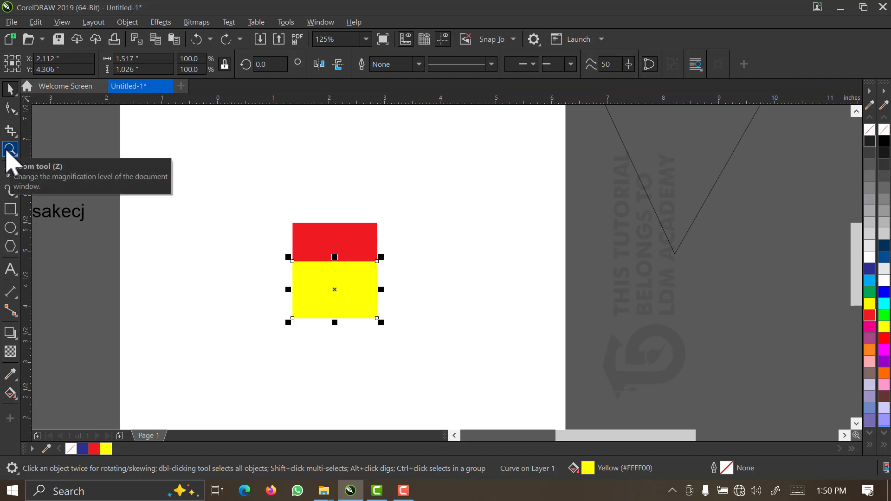
Step: Examine the cropped red and yellow pieces at different magnifications with the Zoom tool, going up to 3200% and back out to 100%
left_click(8, 151)
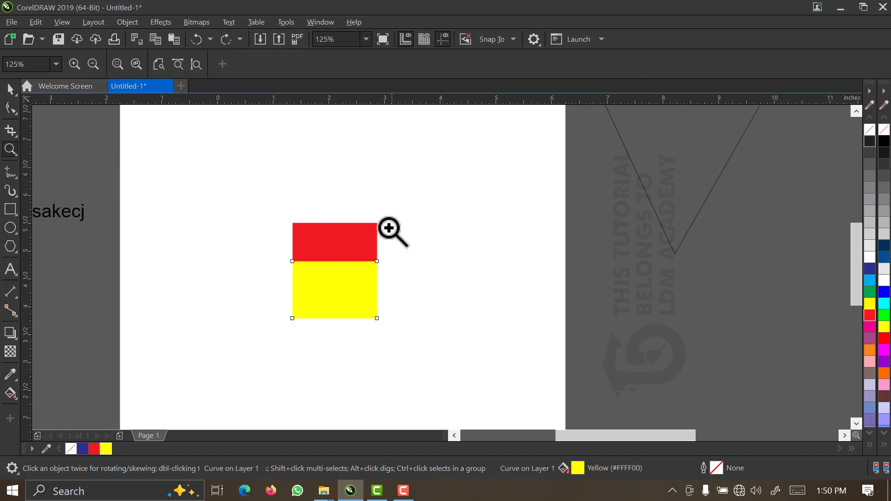
left_click_drag(387, 215, 284, 326)
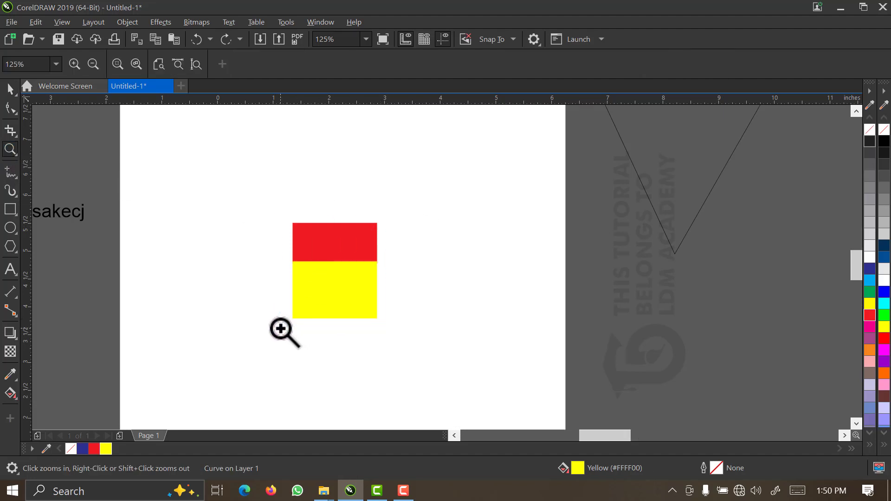
right_click(322, 240)
left_click_drag(311, 177, 474, 339)
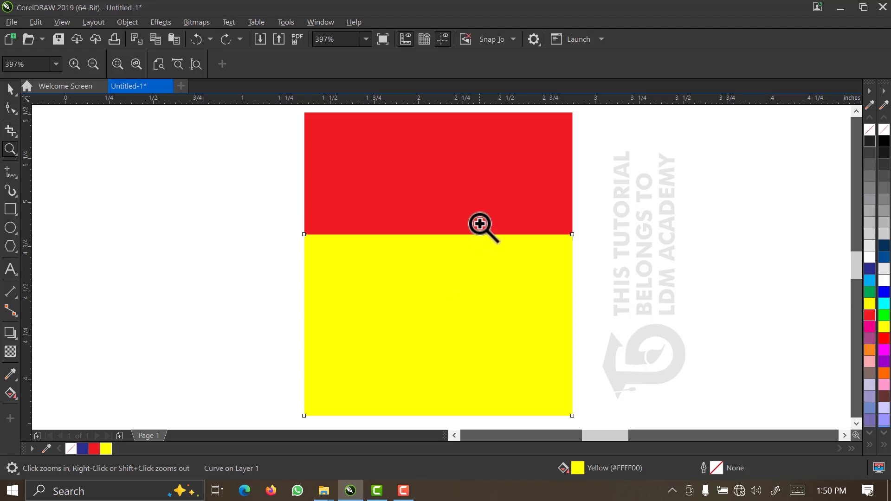
left_click(478, 185)
left_click(484, 171)
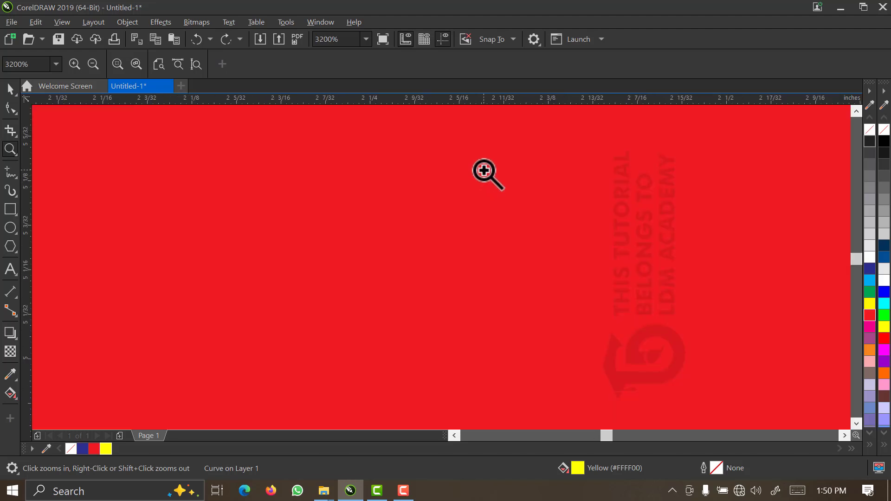
scroll(484, 171, "down", 5)
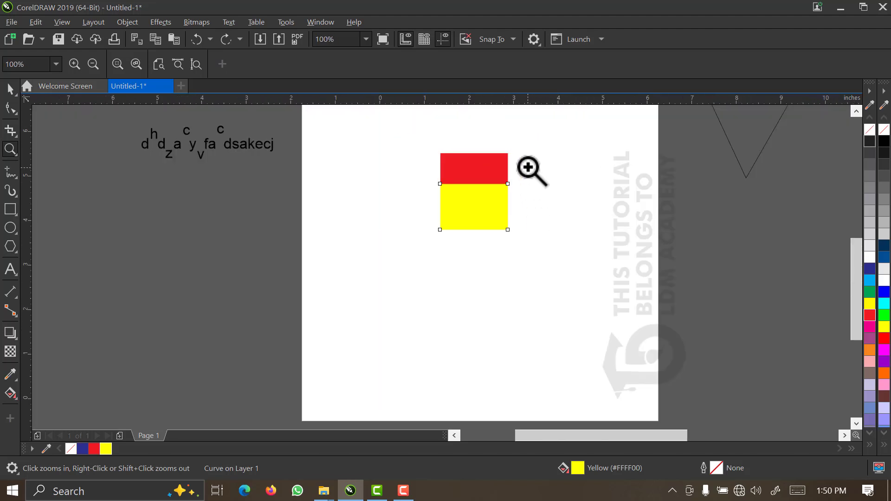
Step: Examine the red and yellow pieces with the Zoom tool, magnifying past 800% and reducing the view again
left_click_drag(534, 171, 408, 253)
left_click(479, 202)
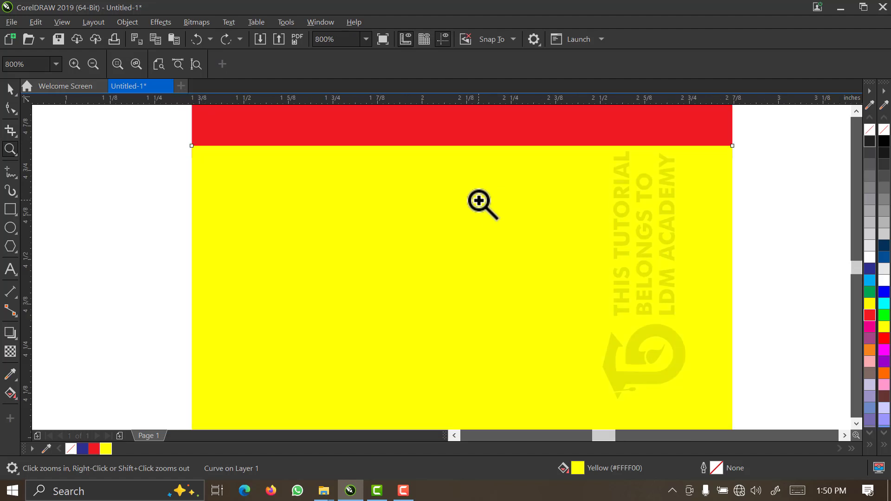
left_click(479, 201)
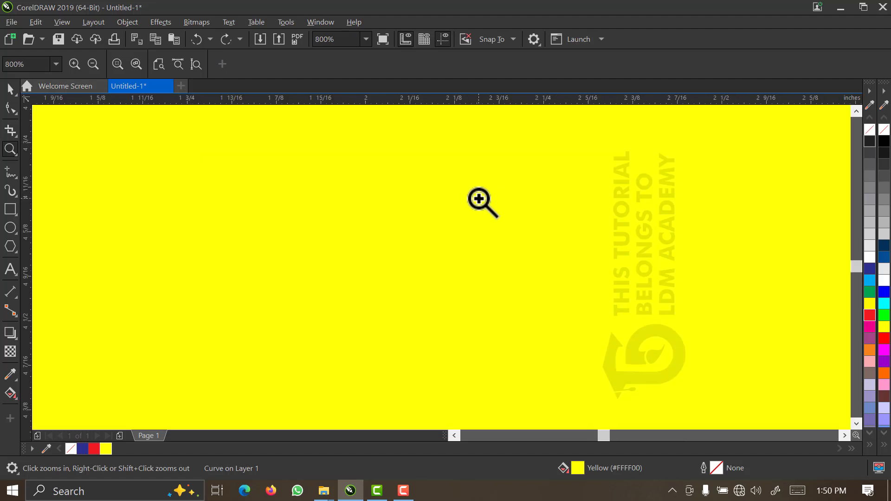
right_click(479, 201)
right_click(478, 201)
right_click(478, 201)
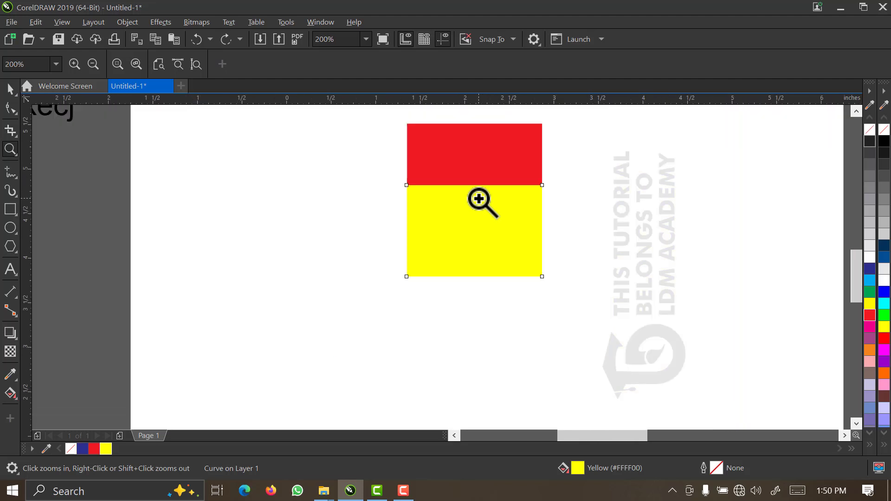
right_click(478, 201)
right_click(487, 213)
Step: Frame the red and yellow pieces with Zoom tool marquees, alternately enlarging them to fill the view and zooming back out
left_click_drag(521, 254, 446, 158)
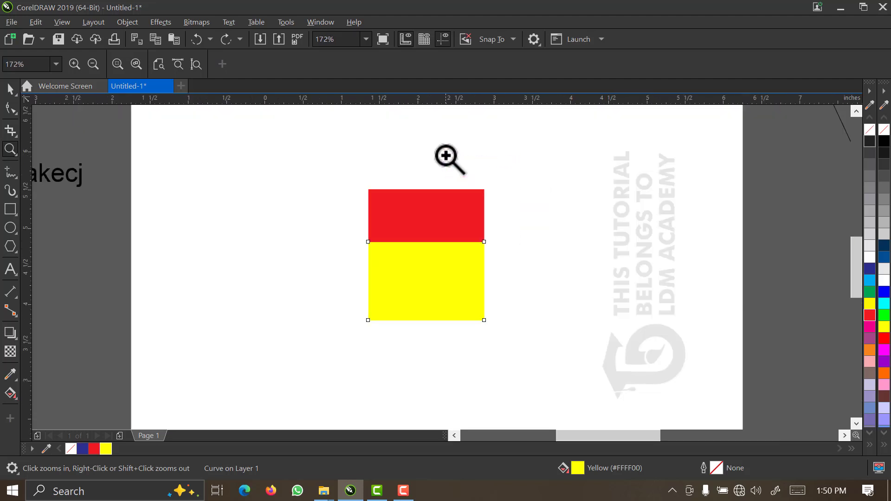
left_click_drag(361, 176, 500, 338)
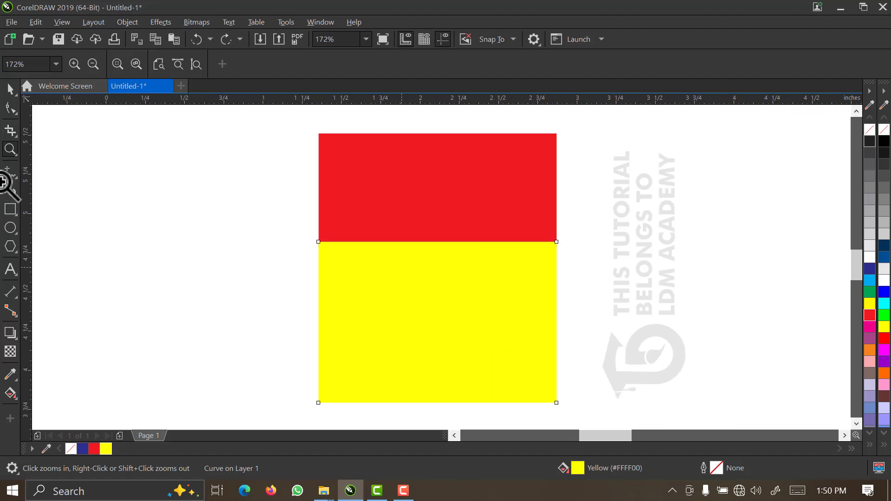
left_click_drag(297, 120, 544, 342)
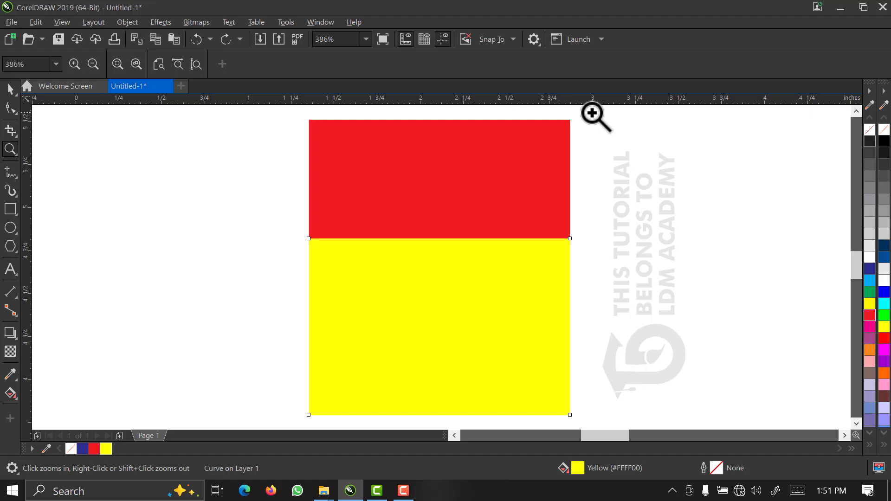
left_click_drag(591, 113, 297, 423)
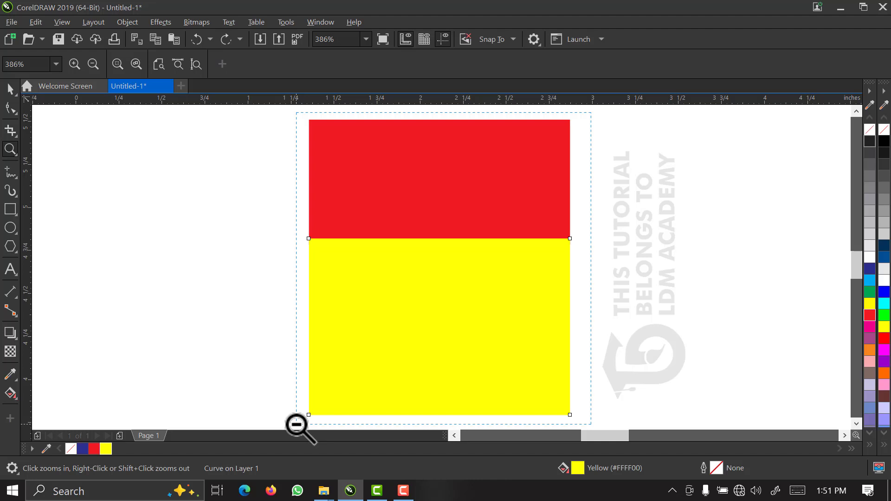
left_click(297, 425, "shift")
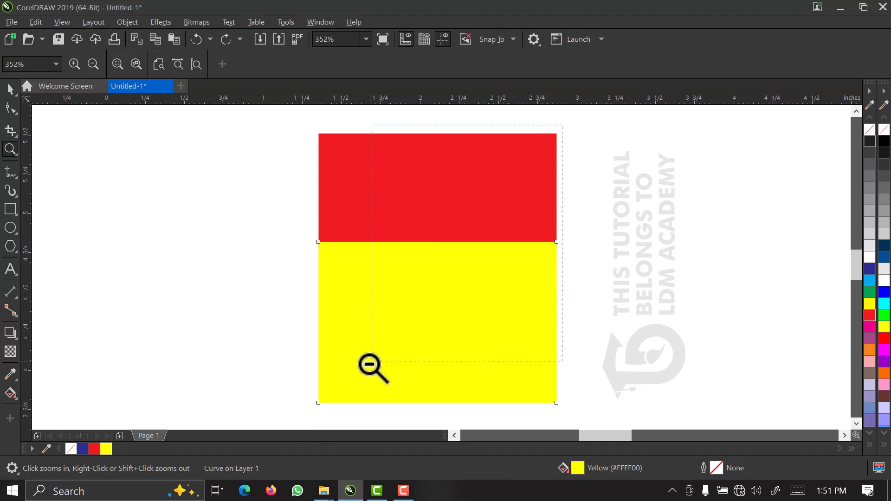
left_click(353, 406, "shift")
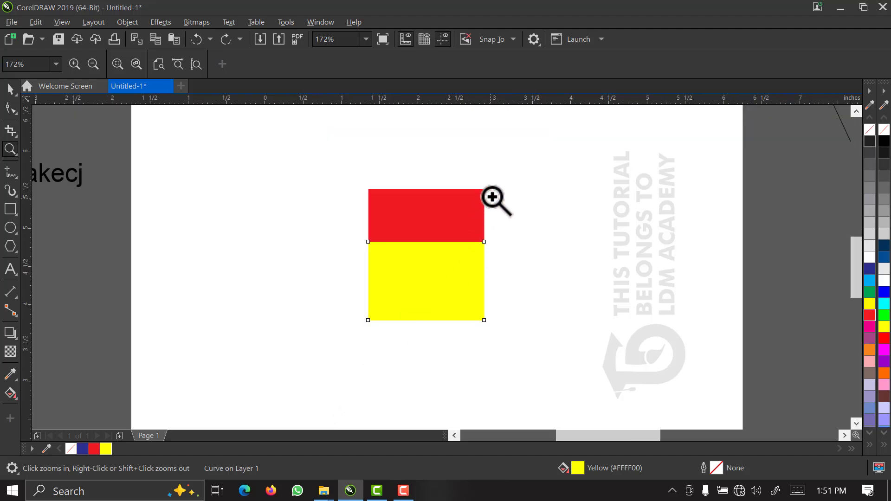
left_click_drag(494, 184, 392, 295)
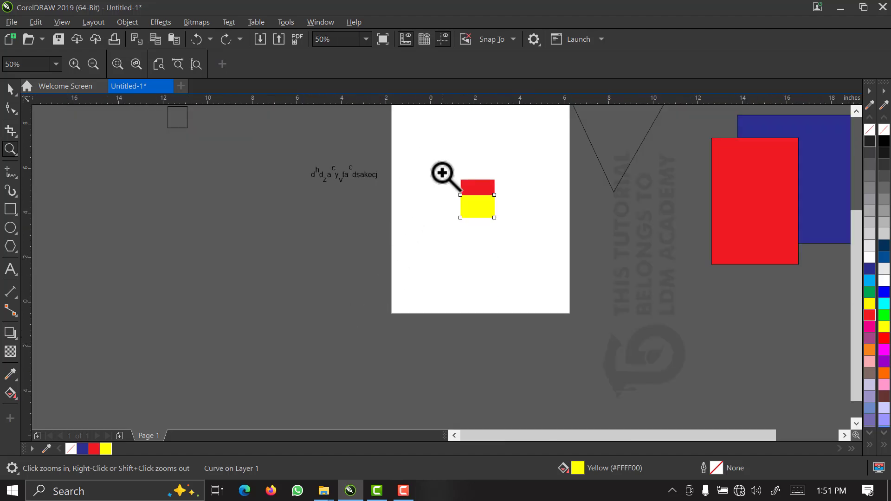
left_click_drag(455, 178, 501, 224)
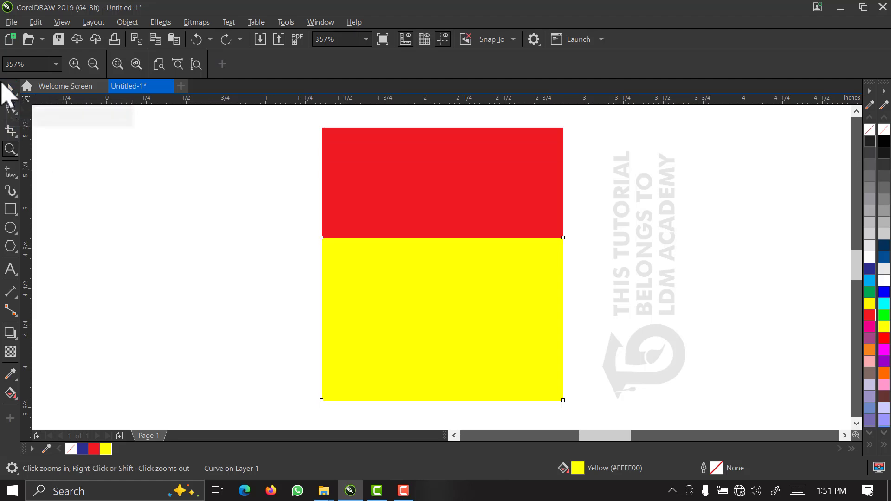
Step: Move the red and yellow pieces together to the page's right edge, at about X 6.38, Y 4.21 inches
left_click(11, 88)
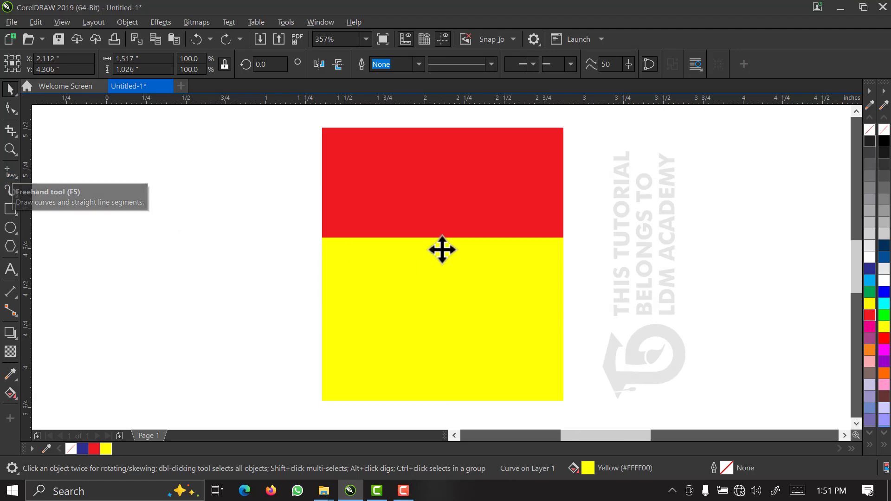
scroll(442, 249, "down", 4)
left_click_drag(445, 260, 635, 279)
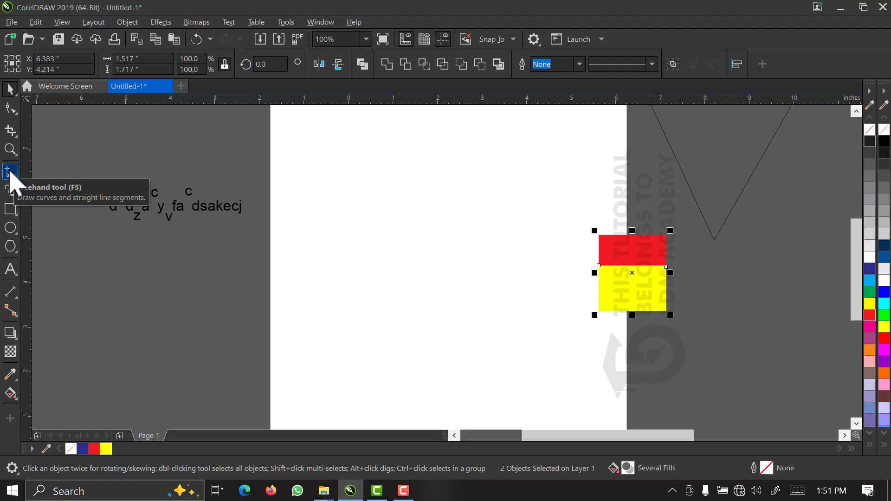
Step: Draw three Freehand curves: a looping one about 3.96 by 3.36 inches, a scribble about 5.7 by 1.9 inches below it, and a small curl
left_click(10, 174)
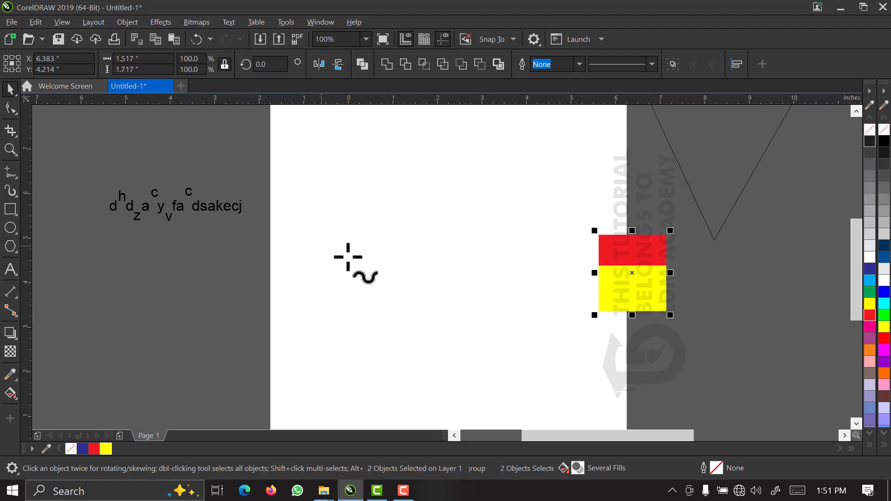
mouse_move(351, 259)
left_mouse_down()
mouse_move(493, 228)
mouse_move(434, 235)
mouse_move(452, 299)
mouse_move(498, 259)
left_mouse_up()
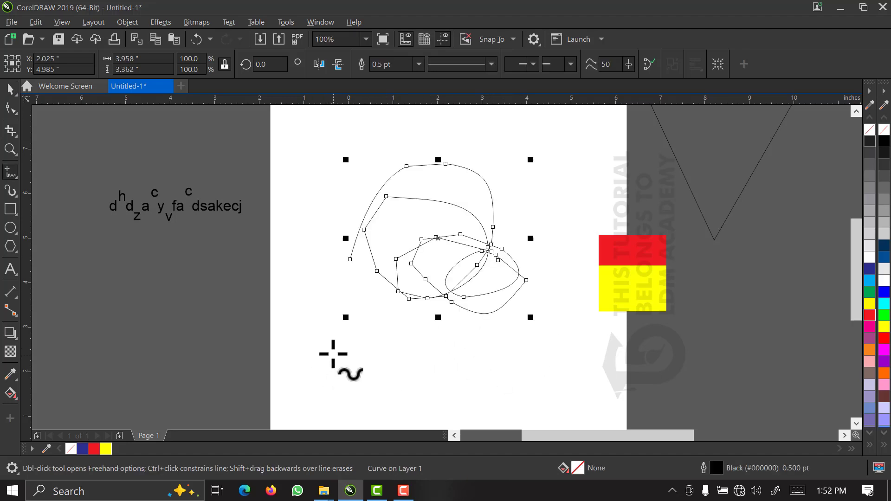
mouse_move(333, 349)
left_mouse_down()
mouse_move(314, 408)
mouse_move(368, 358)
mouse_move(487, 357)
left_mouse_up()
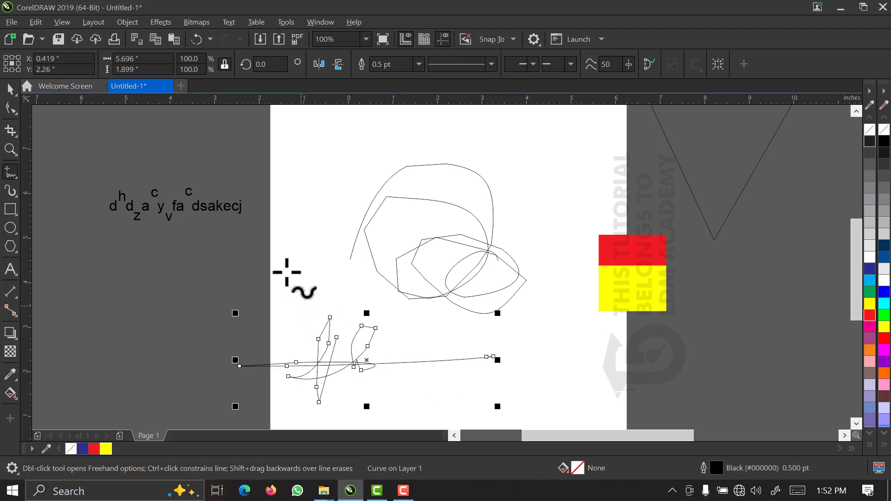
scroll(284, 177, "up", 1)
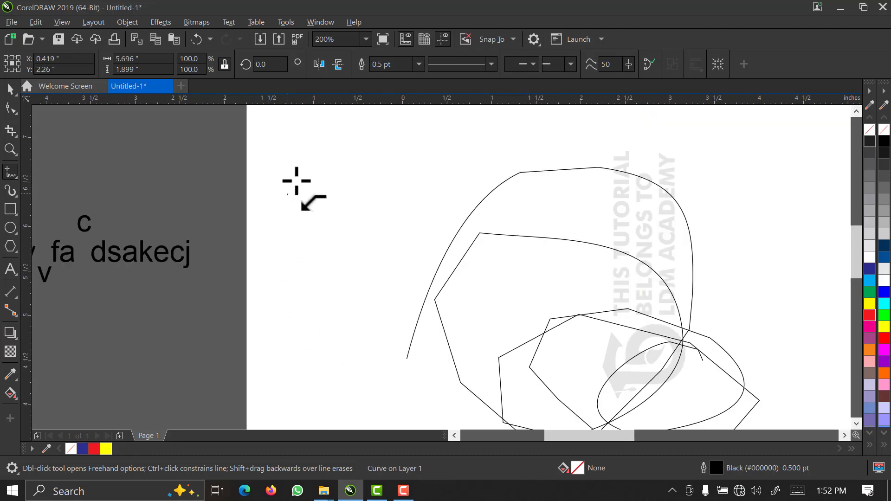
mouse_move(286, 195)
left_mouse_down()
mouse_move(319, 175)
mouse_move(335, 193)
mouse_move(304, 256)
mouse_move(323, 301)
mouse_move(381, 253)
mouse_move(335, 240)
left_mouse_up()
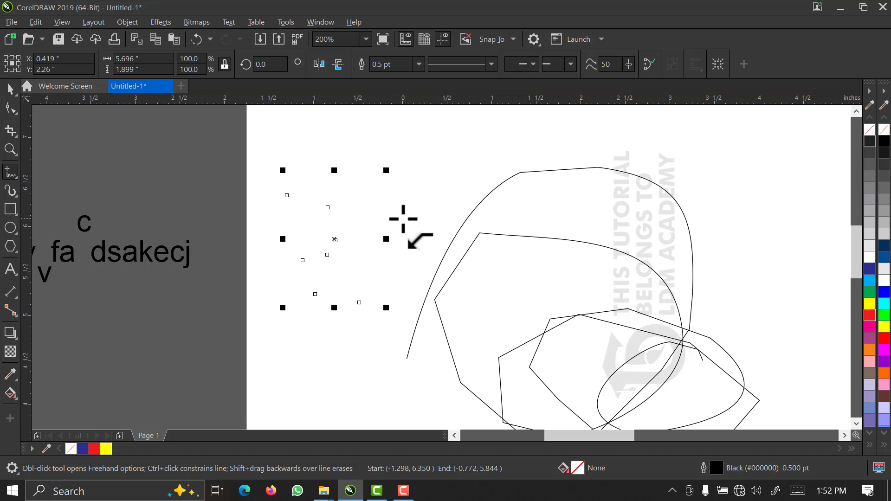
Step: Draw a closed triangle about 1.45 by 1.3 inches from straight Freehand segments, its lowest corner on the looping curve
left_click(386, 131)
left_click(480, 234)
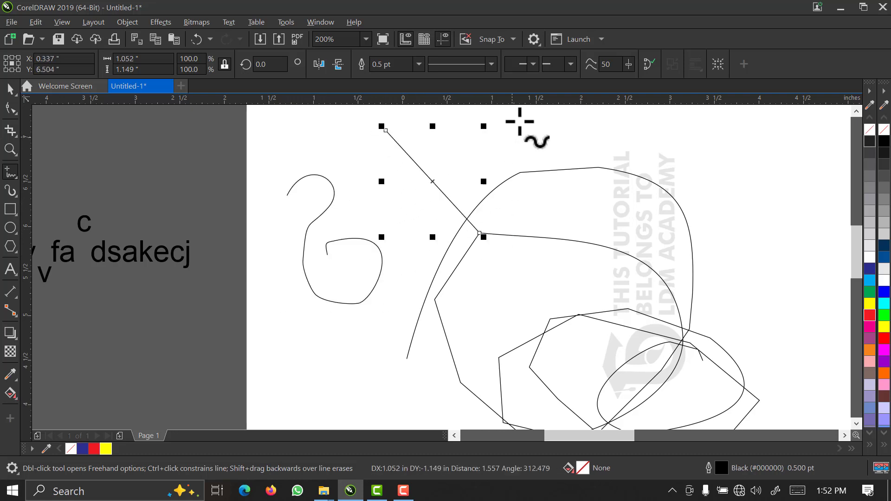
left_click(480, 234)
left_click(516, 117)
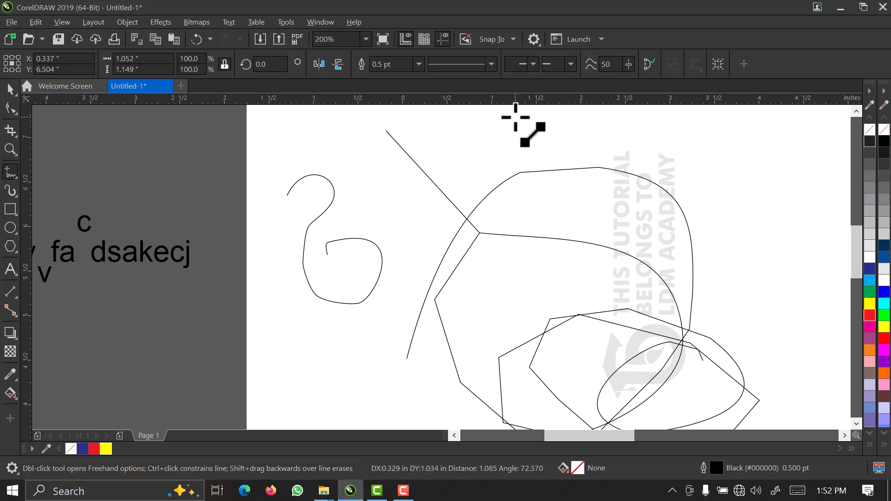
left_click(386, 130)
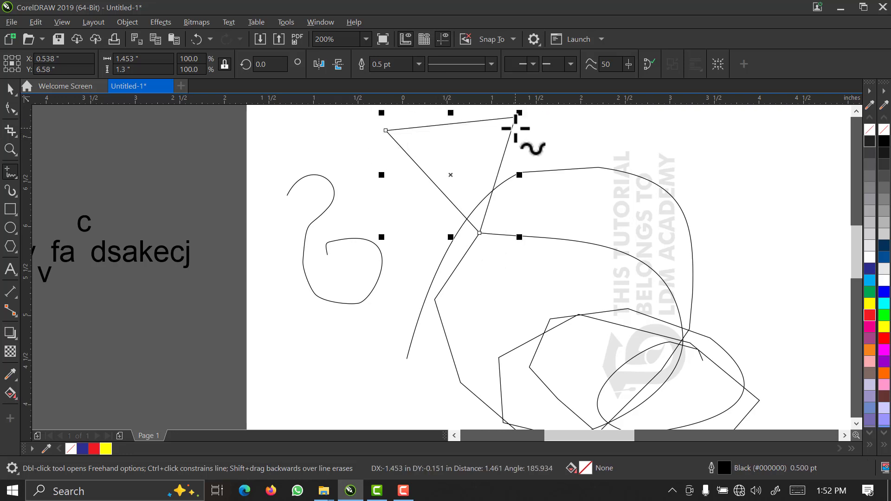
Step: Draw a closed four-sided shape about 1.41 by 0.94 inches with straight Freehand segments near the page's upper right
scroll(527, 168, "down", 2)
scroll(590, 151, "up", 2)
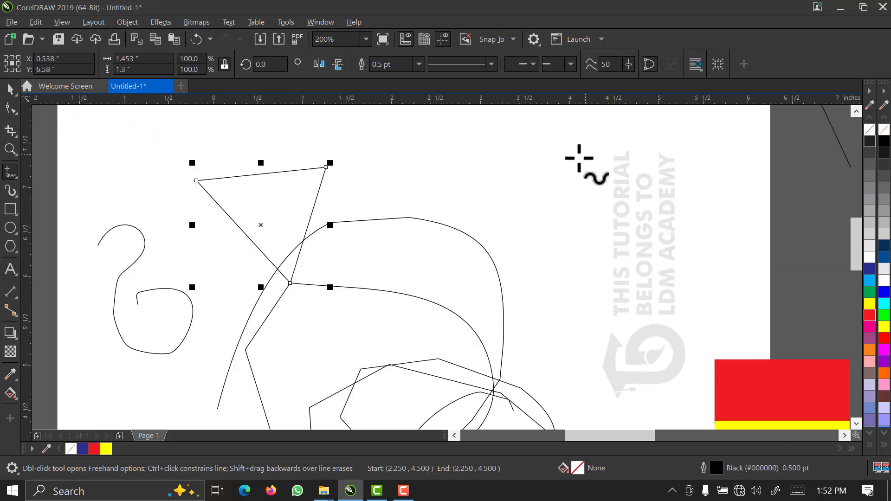
left_click(538, 141)
left_click(536, 226)
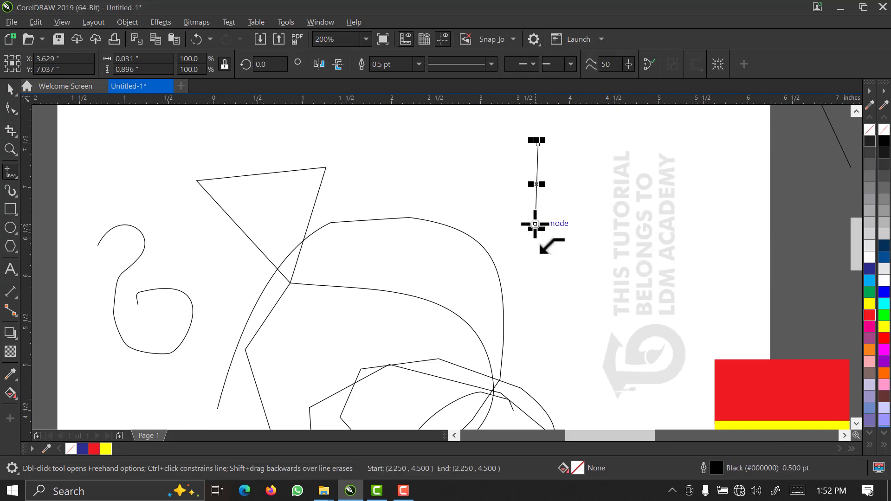
left_click(535, 225)
double_click(661, 228)
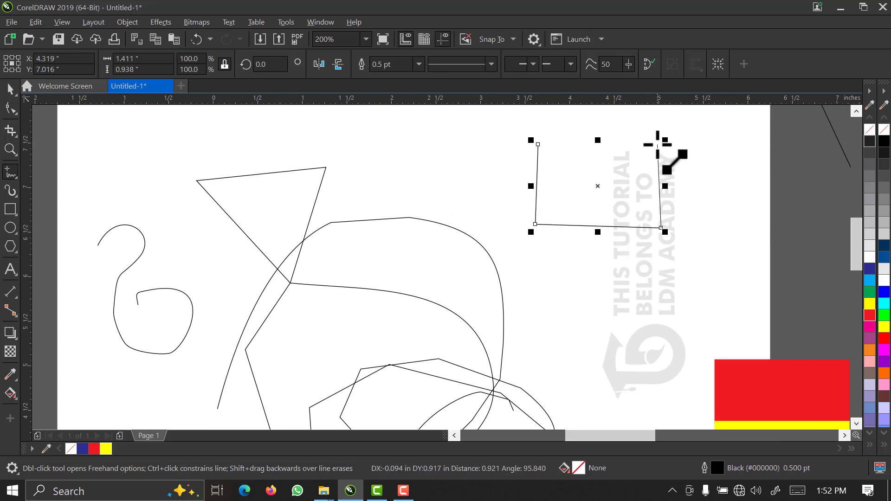
double_click(658, 144)
left_click(537, 144)
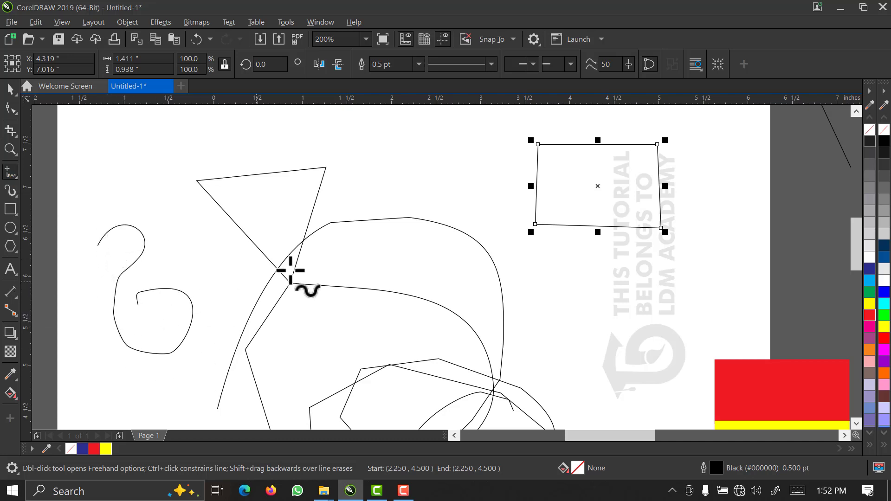
Step: Apply a tapered Artistic Media preset stroke with a 1.0-inch width to the four-sided shape
scroll(290, 275, "down", 2)
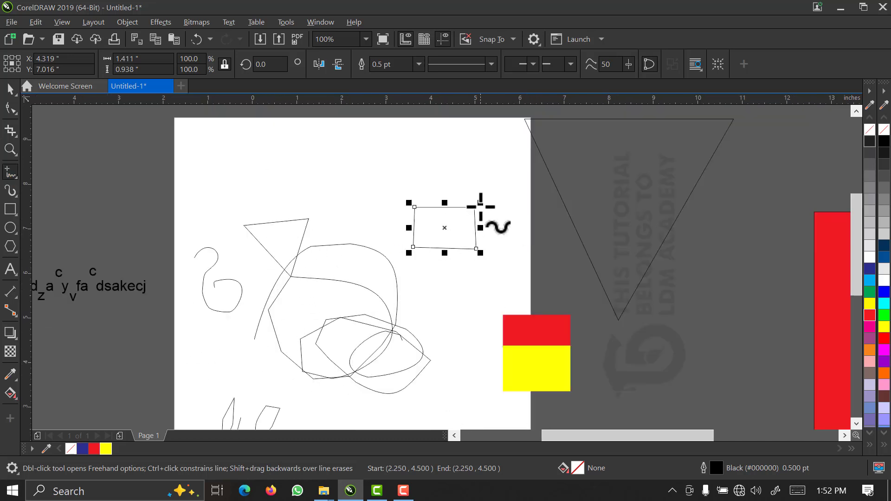
scroll(455, 208, "up", 2)
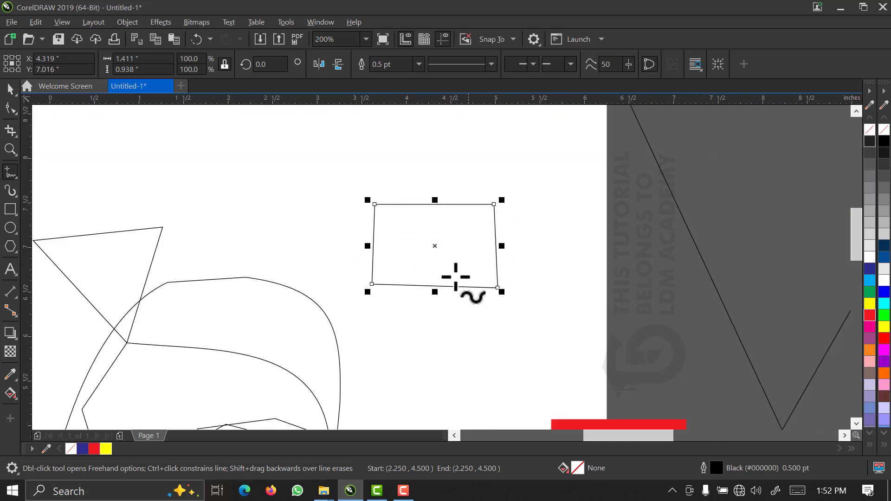
left_click(11, 188)
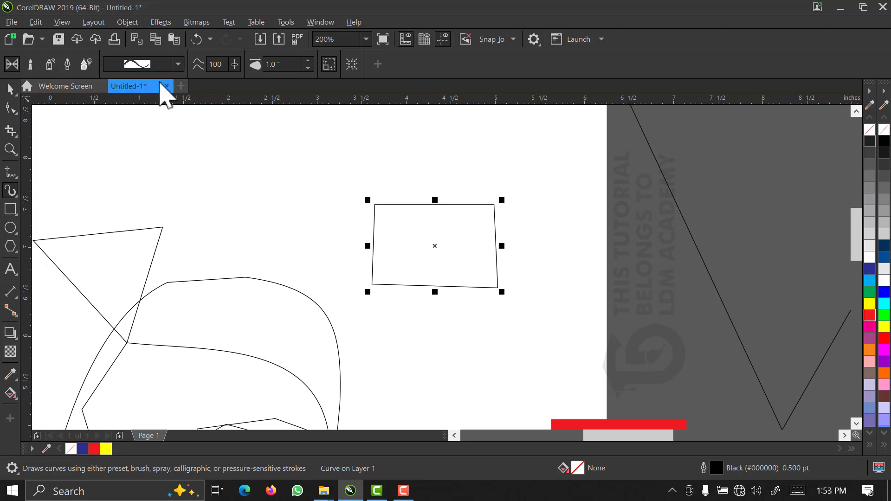
left_click(177, 68)
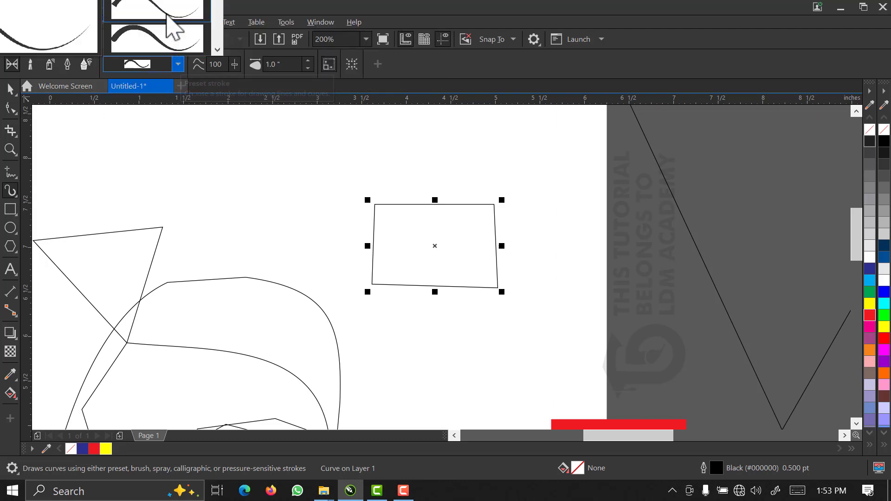
left_click(138, 47)
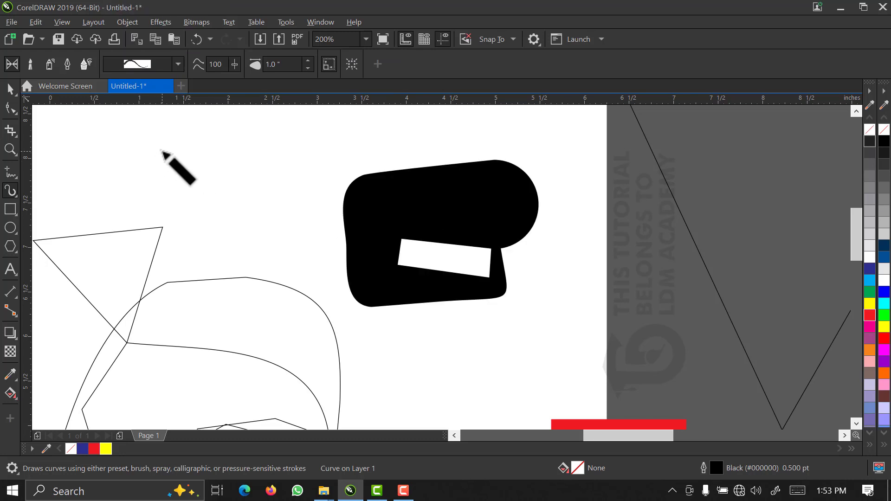
Step: Paint several tapered Artistic Media strokes on both sides of the thickened four-sided shape, including one near the page's upper-left corner
left_click_drag(211, 170, 218, 237)
left_click_drag(258, 179, 277, 209)
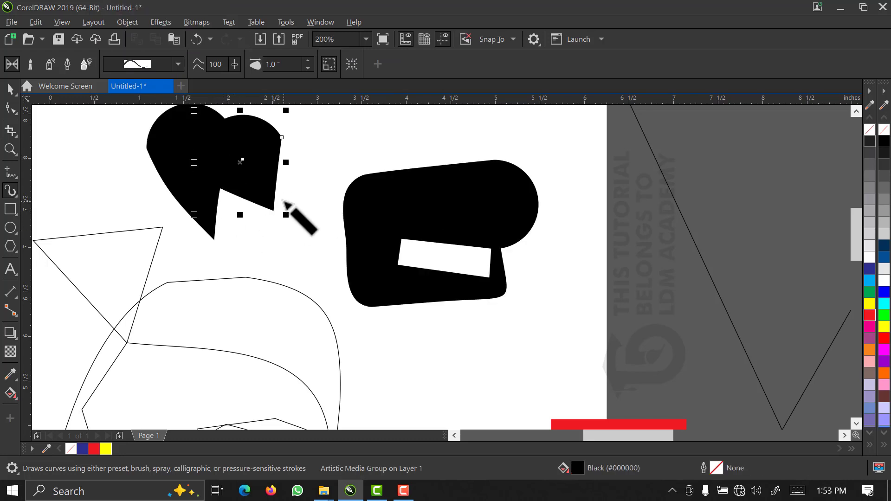
mouse_move(639, 205)
left_mouse_down()
mouse_move(690, 261)
mouse_move(604, 232)
left_mouse_up()
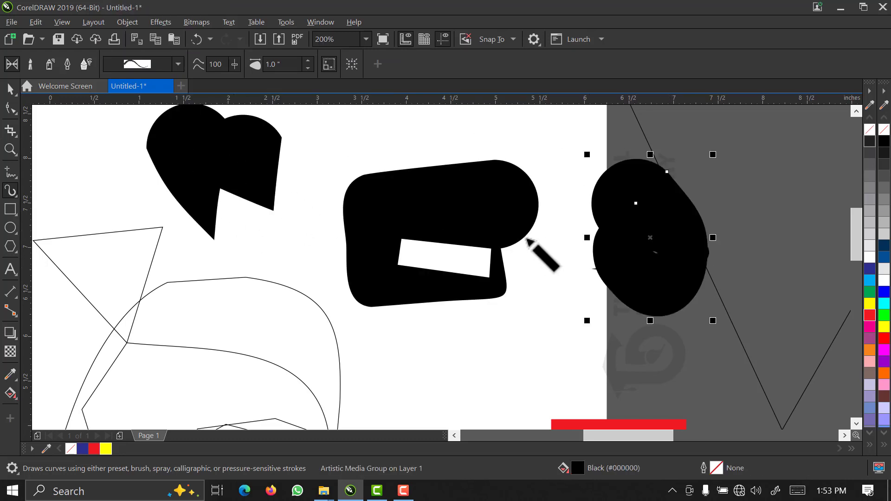
scroll(529, 246, "down", 1)
left_click_drag(251, 193, 318, 170)
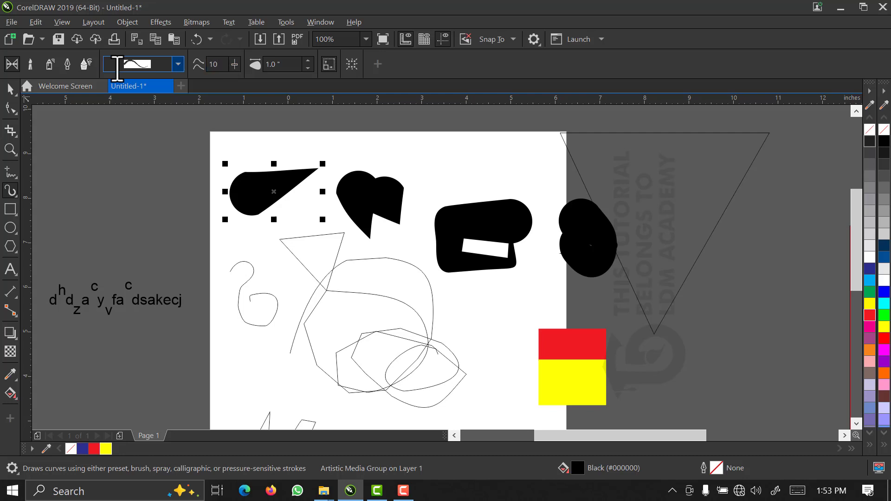
Step: Paint three more Artistic Media strokes with freehand smoothing at 10, around and beyond the page's upper-left corner
mouse_move(104, 204)
left_mouse_down()
mouse_move(158, 205)
mouse_move(151, 252)
mouse_move(132, 264)
left_mouse_up()
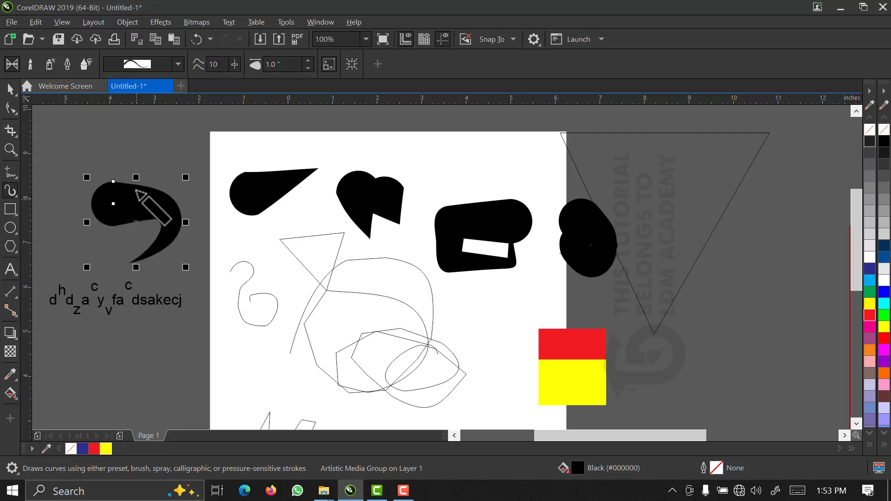
mouse_move(140, 152)
left_mouse_down()
mouse_move(202, 167)
mouse_move(231, 158)
left_mouse_up()
left_click_drag(293, 135, 363, 130)
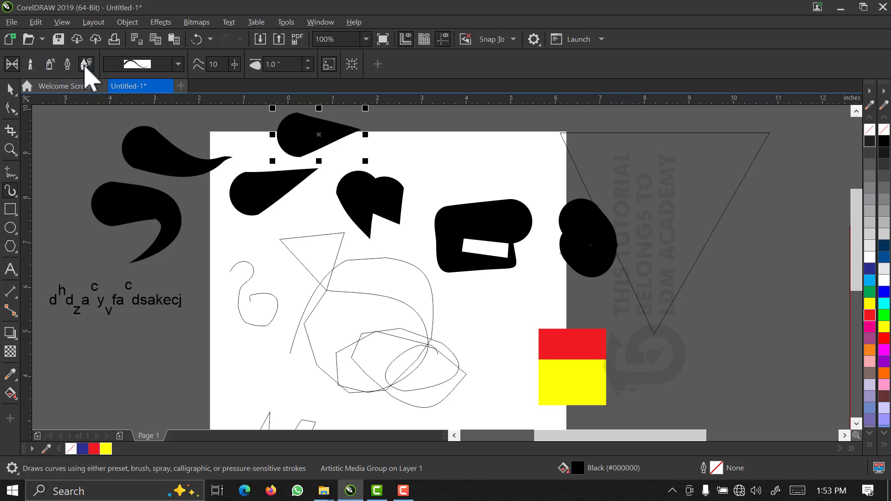
left_click(67, 64)
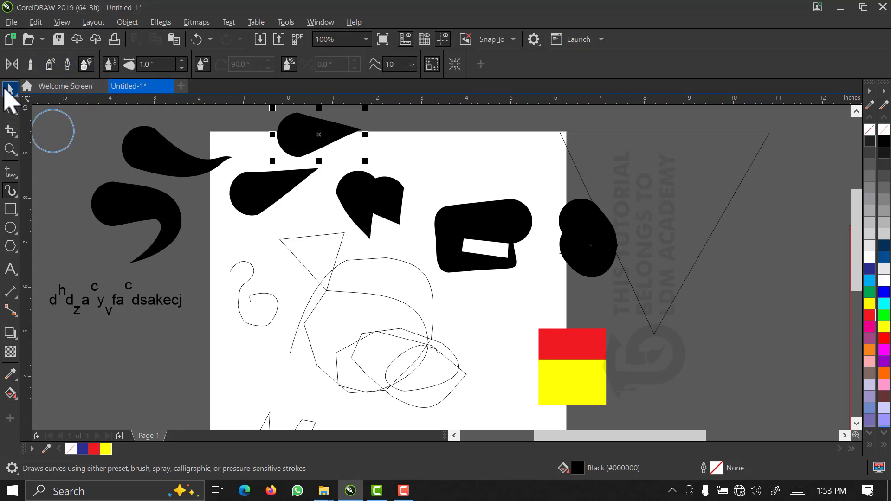
key("space")
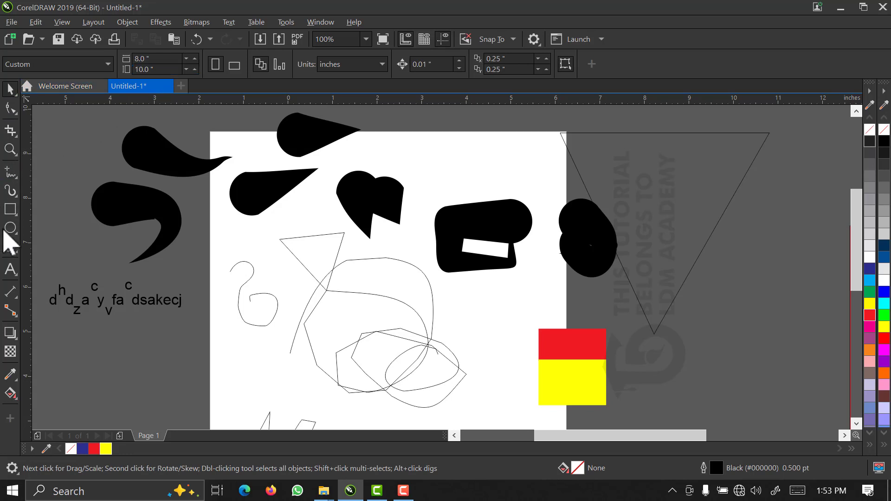
left_click(10, 192)
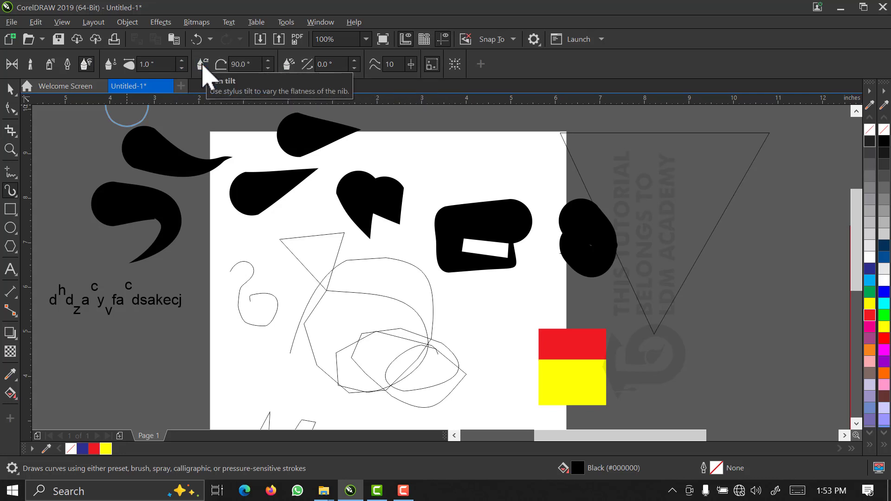
Step: Paint four strokes with a sketchy scribbled Artistic brush at 1.0-inch width, around and below the scattered text and across the page's left edge
left_click(49, 65)
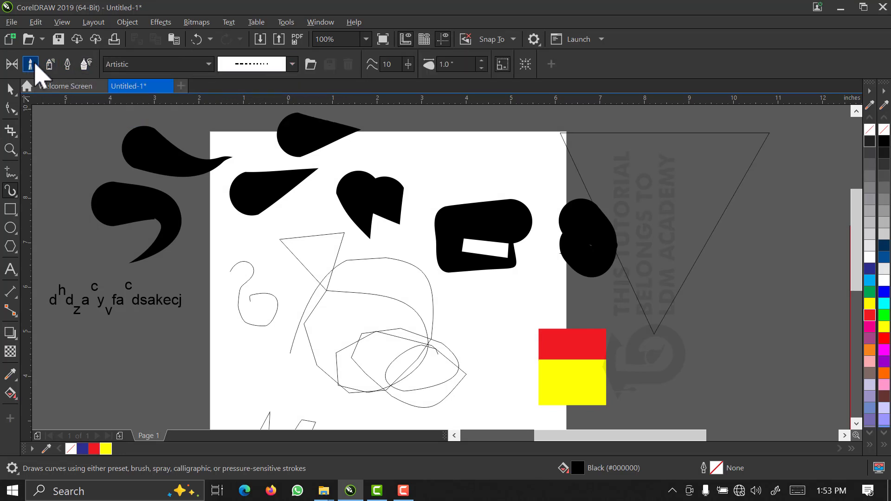
left_click(292, 65)
left_click(265, 38)
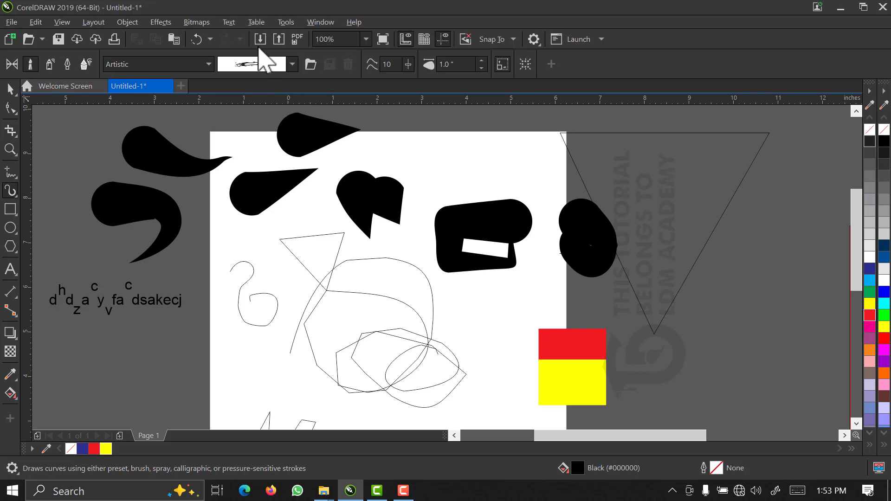
mouse_move(71, 395)
left_mouse_down()
mouse_move(199, 358)
mouse_move(202, 343)
left_mouse_up()
left_click_drag(128, 342, 155, 412)
left_click_drag(217, 268, 162, 369)
left_click_drag(218, 362, 274, 383)
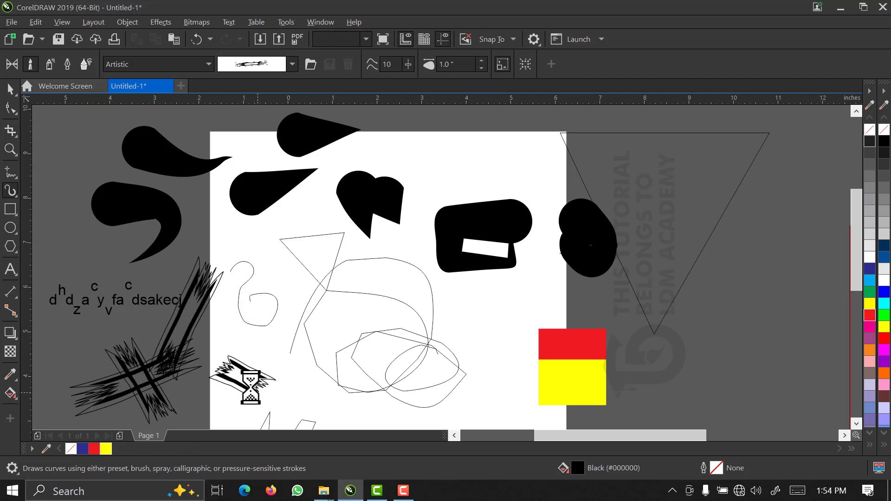
left_click(292, 65)
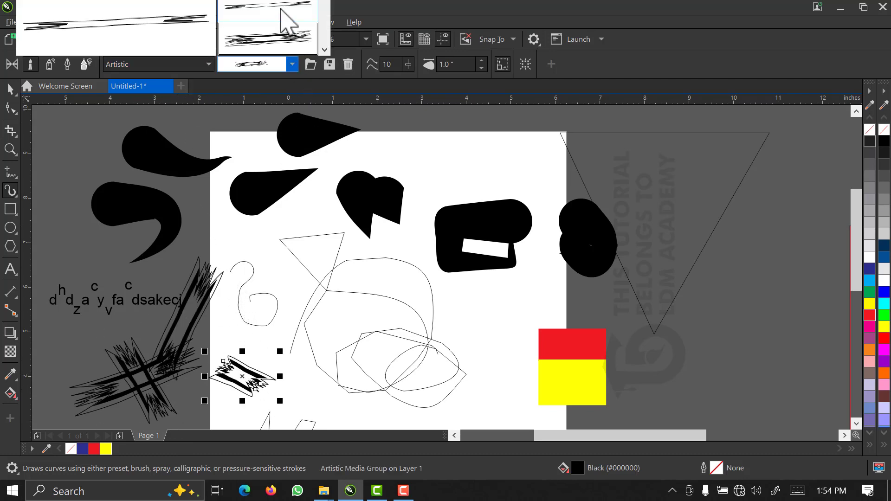
left_click(267, 65)
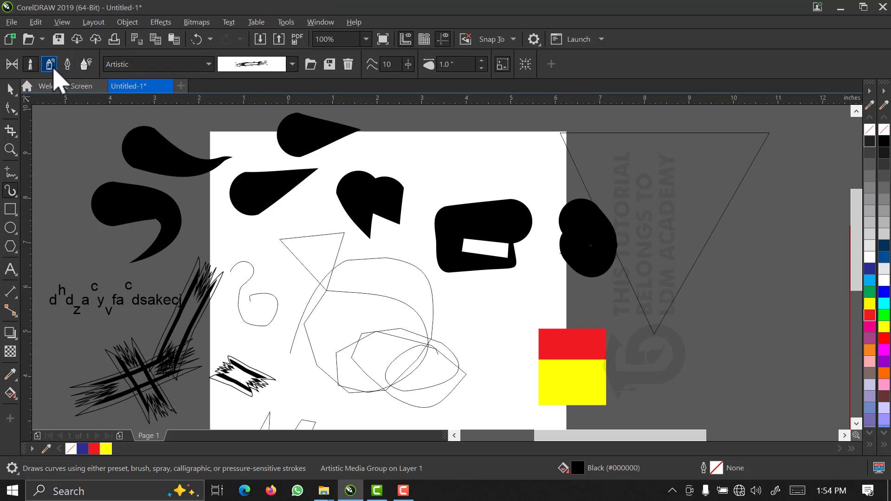
Step: Spray a Brush Strokes mark beyond the page's upper-left corner, give it the multicoloured swirl spraylist, and spray a swirl stroke below the large triangle
left_click(51, 65)
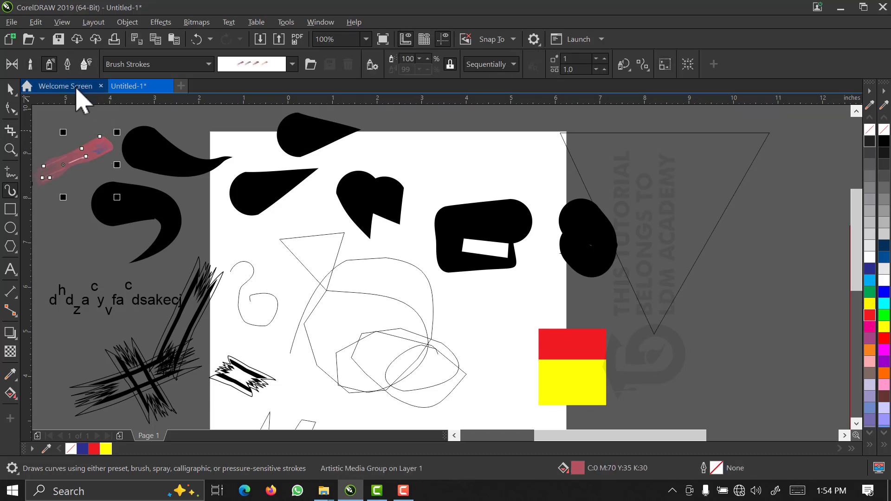
left_click(292, 64)
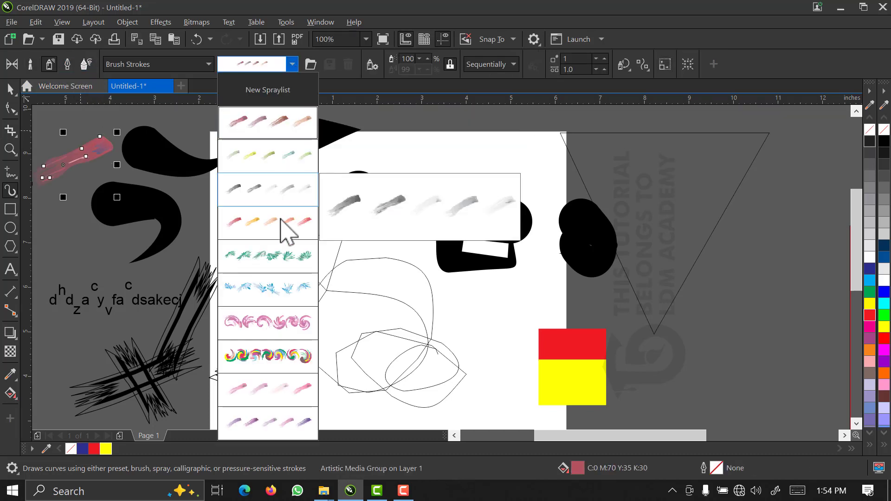
left_click(278, 365)
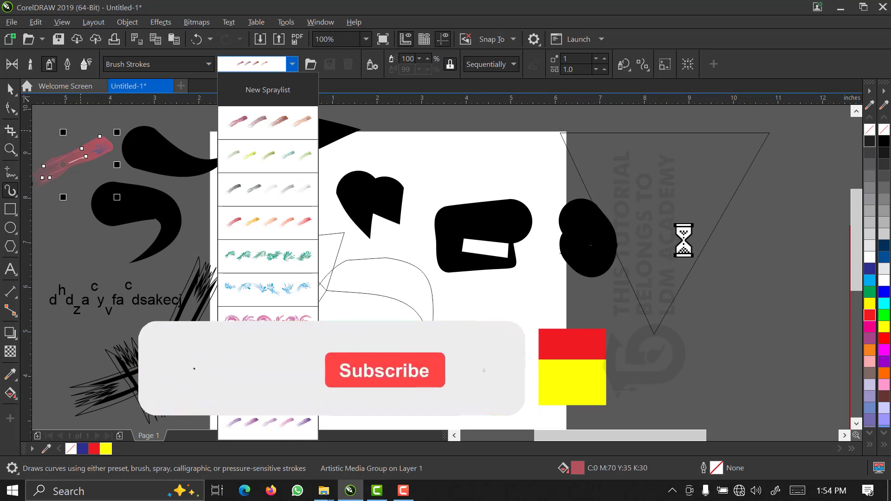
left_click_drag(680, 370, 747, 271)
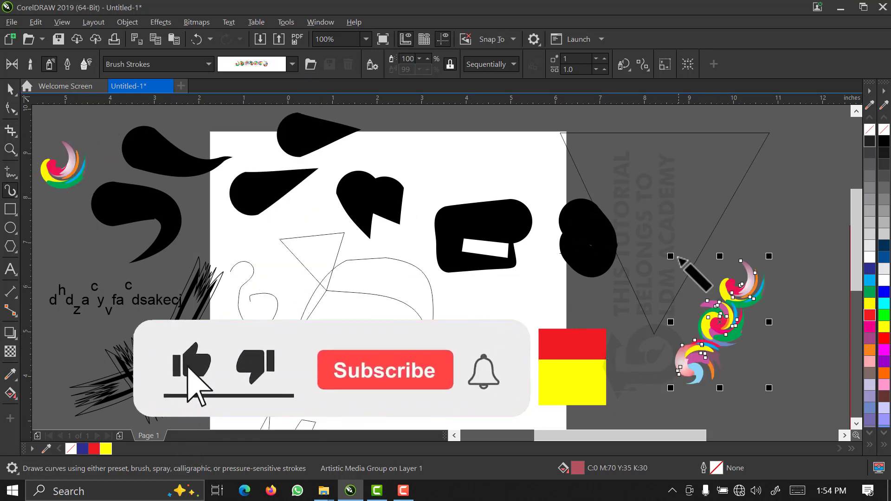
left_click(292, 64)
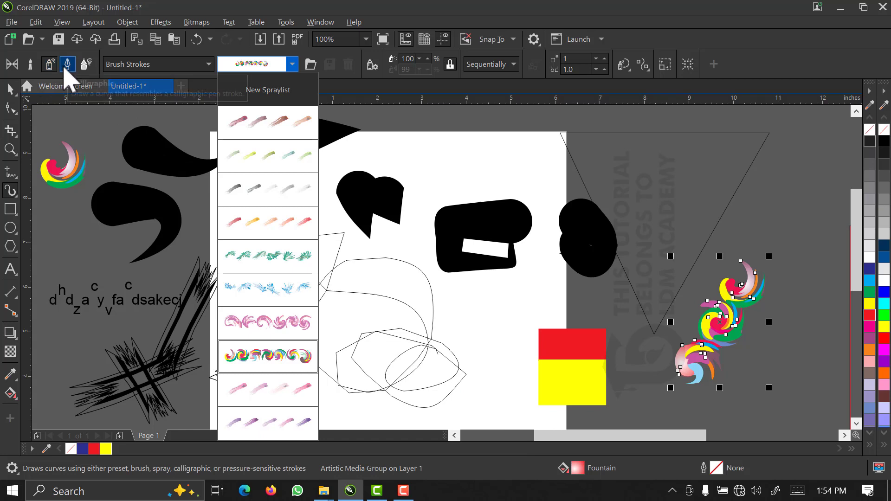
left_click(64, 70)
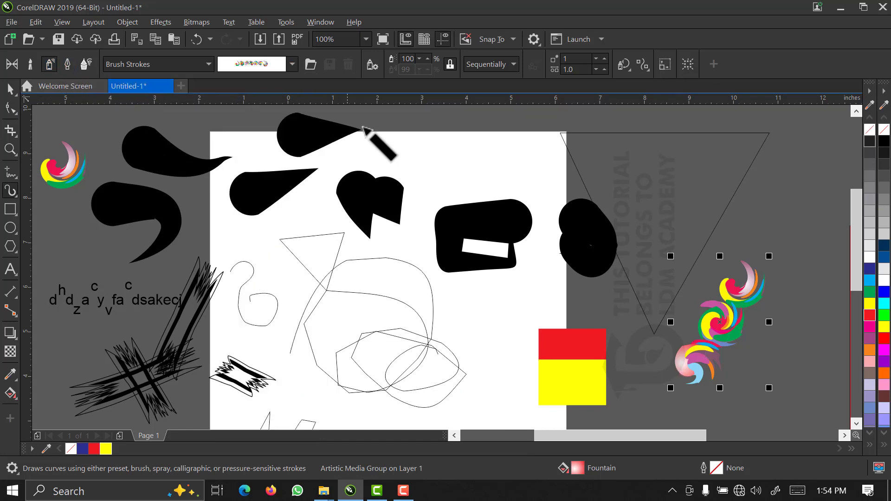
Step: Paint a colourful swirl brush stroke with the Artistic Media tool across the upper part of the page
mouse_move(404, 139)
left_mouse_down()
mouse_move(484, 169)
mouse_move(480, 160)
left_mouse_up()
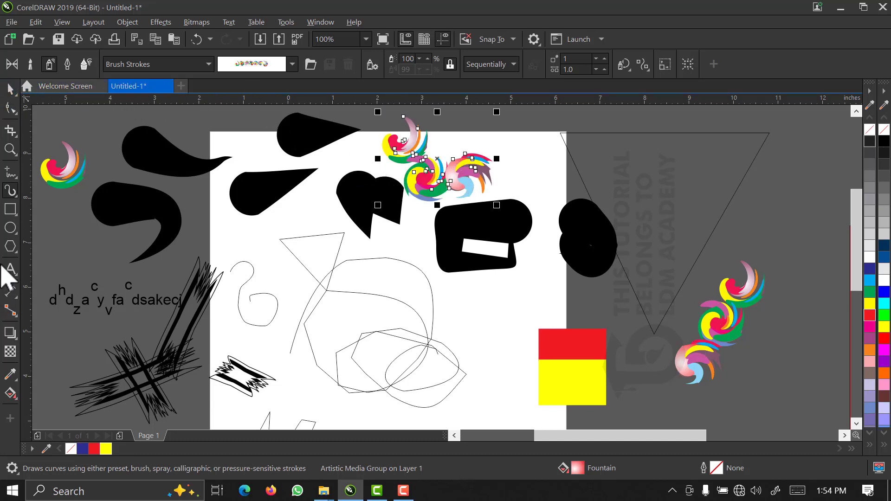
Step: Delete all artwork on and around the page, including the blue, red and yellow rectangles and the small stray rectangle
scroll(123, 233, "down", 2)
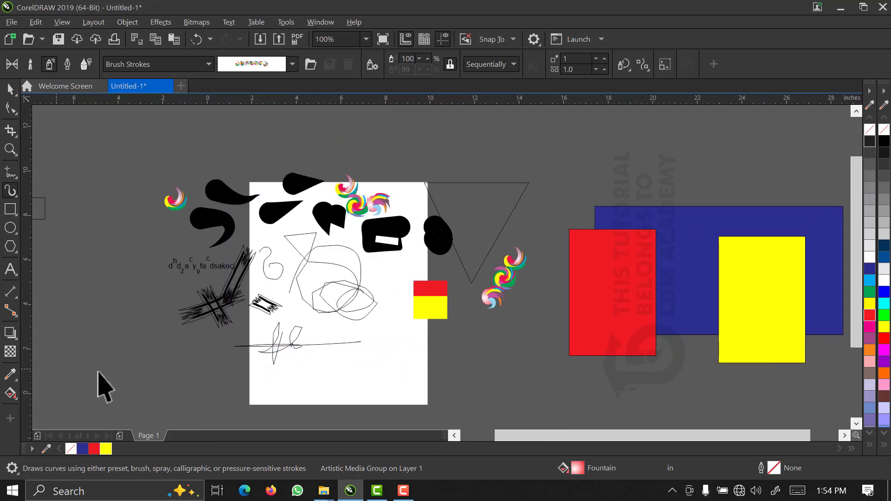
key("ctrl+a")
key("Delete")
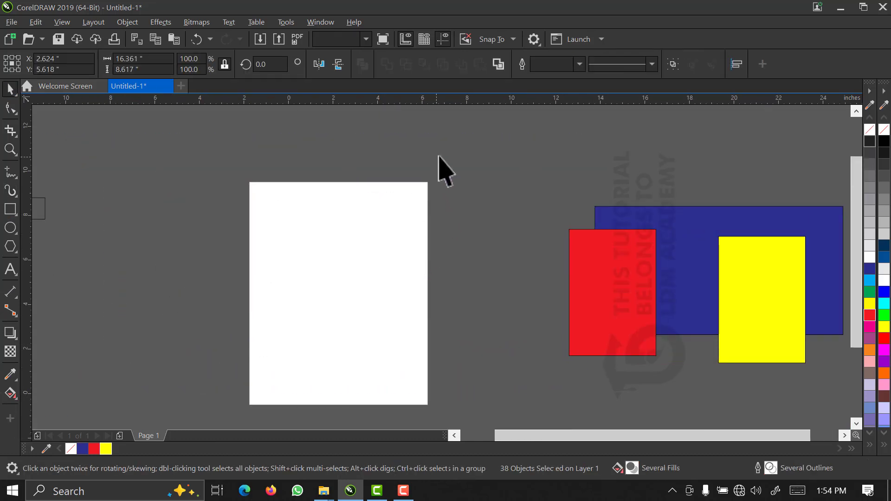
left_click_drag(438, 155, 777, 377)
left_click(185, 207)
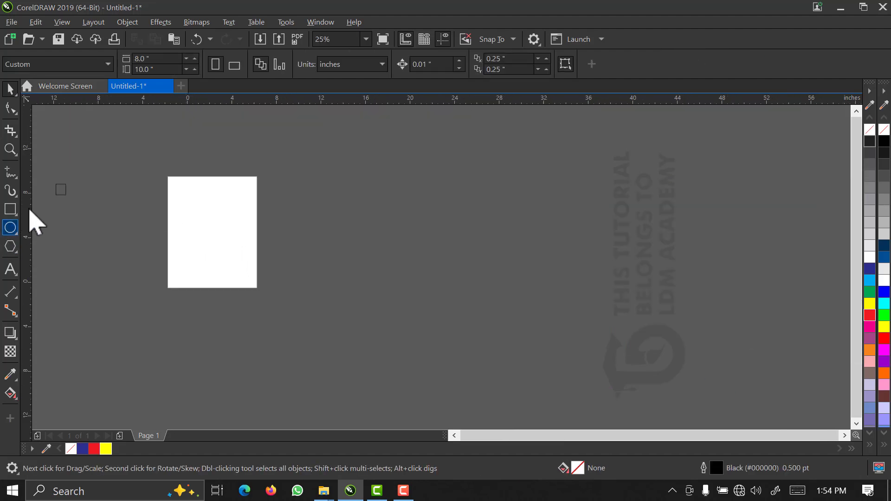
left_click_drag(84, 168, 53, 214)
key("Delete")
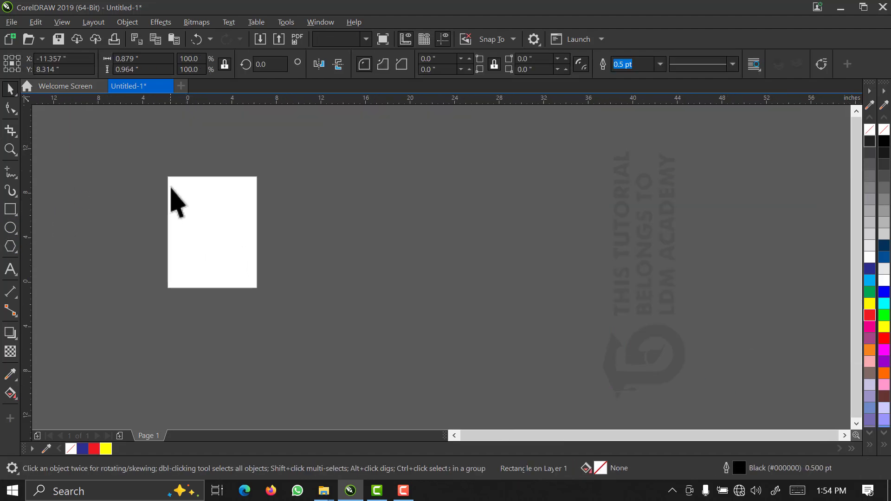
Step: Create a page frame rectangle that matches the full page size using the Rectangle tool
key("F2")
left_click_drag(274, 158, 149, 303)
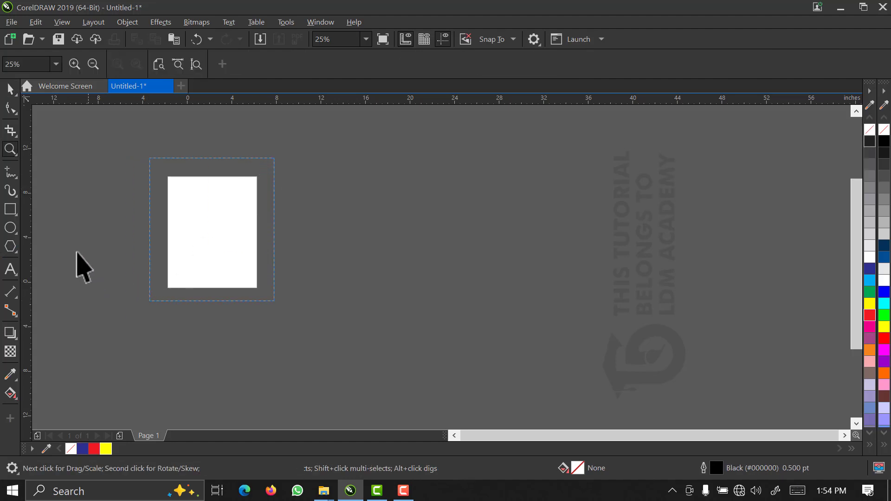
left_click(10, 210)
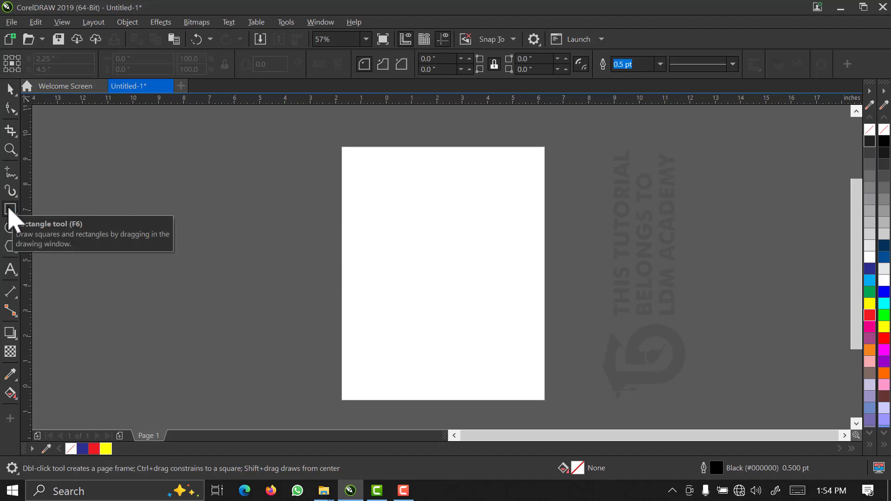
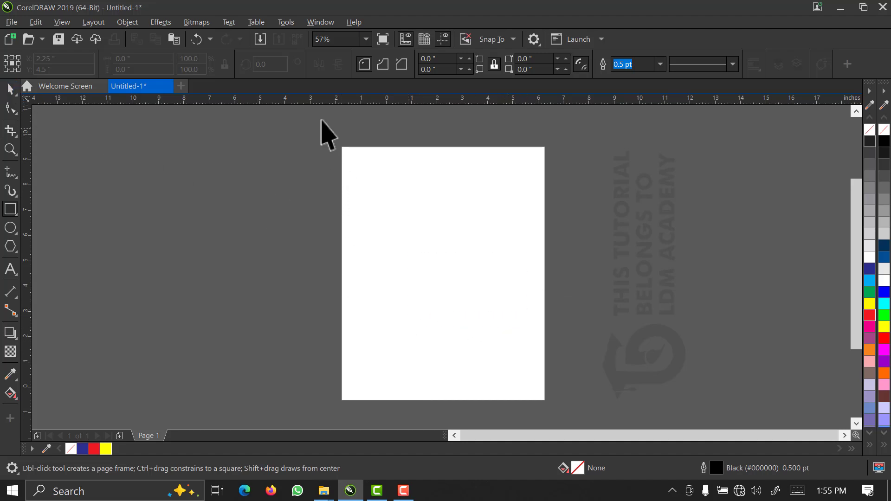
key("space")
left_click_drag(553, 137, 350, 348)
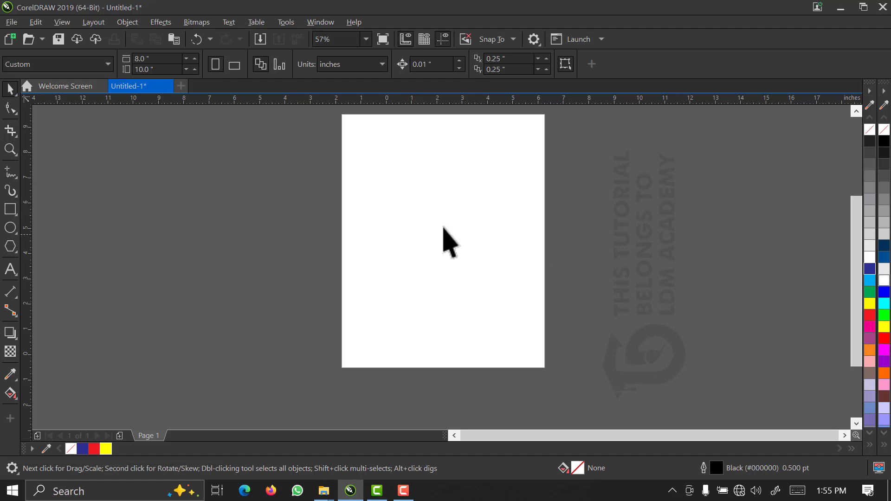
double_click(7, 214)
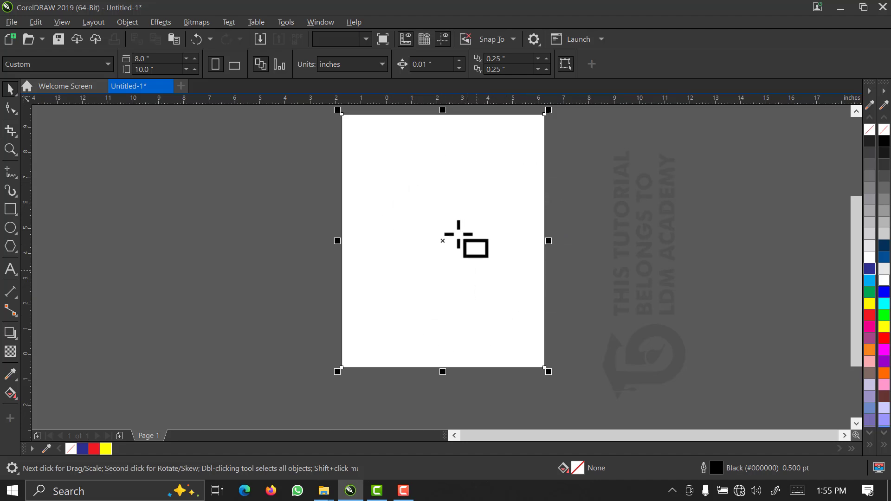
left_click(10, 89)
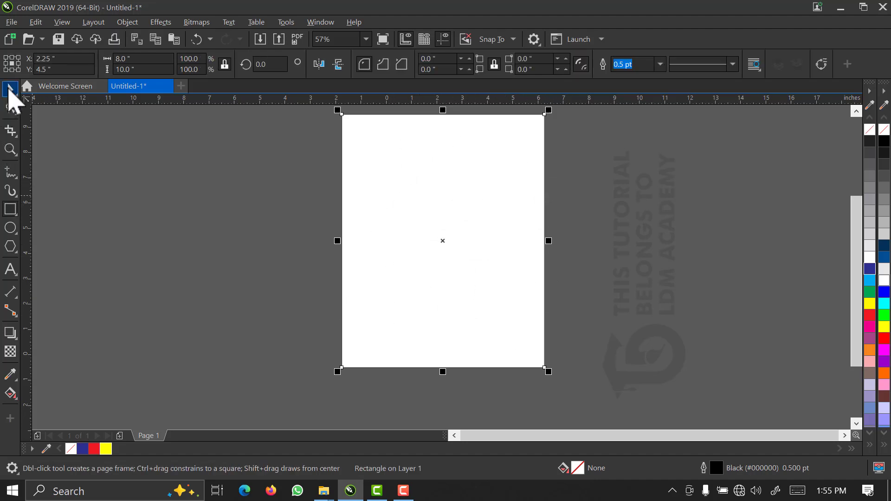
Step: Fill the page frame with cyan (C:100 M:0 Y:0 K:0) and deselect it
left_click(869, 292)
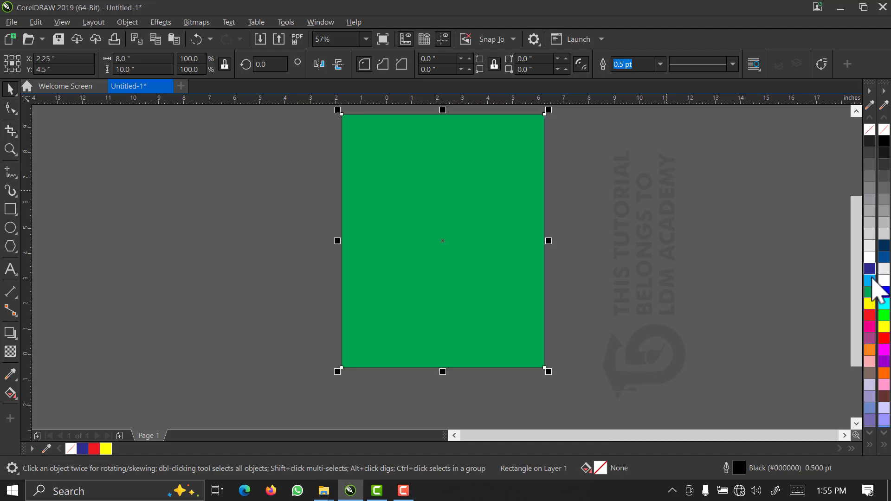
left_click(869, 281)
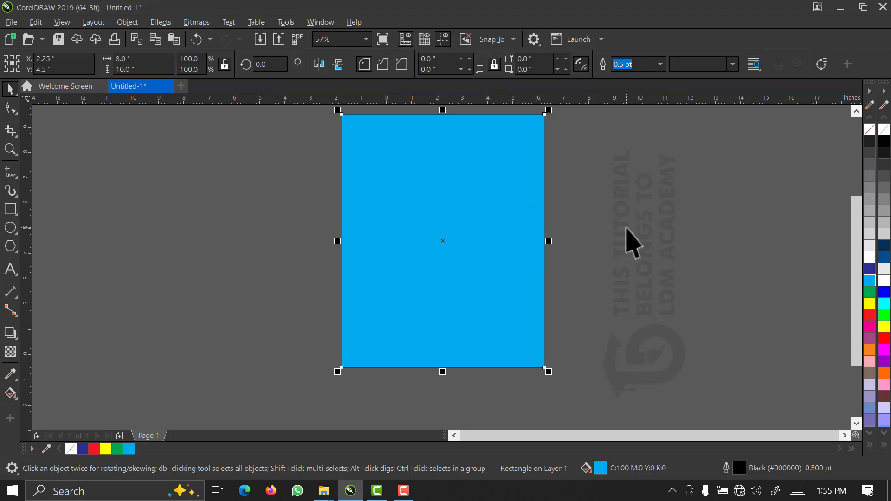
left_click(627, 241)
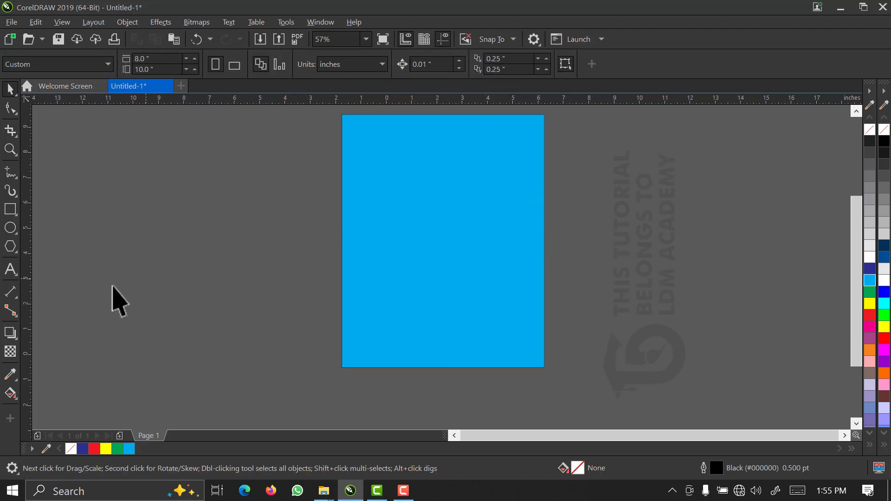
Step: Draw two rectangles beside the page, one about 5.3 by 5.5 inches and one above it about 4.6 by 2.5 inches
left_click(8, 212)
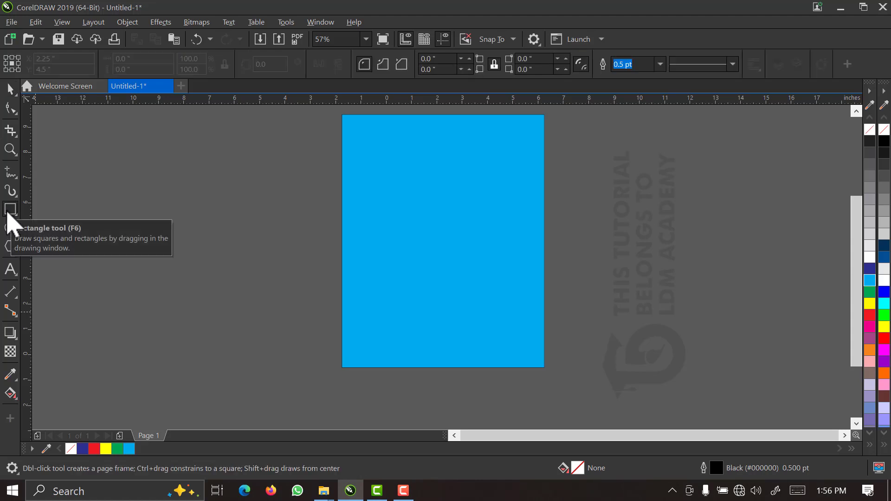
left_click_drag(169, 201, 304, 341)
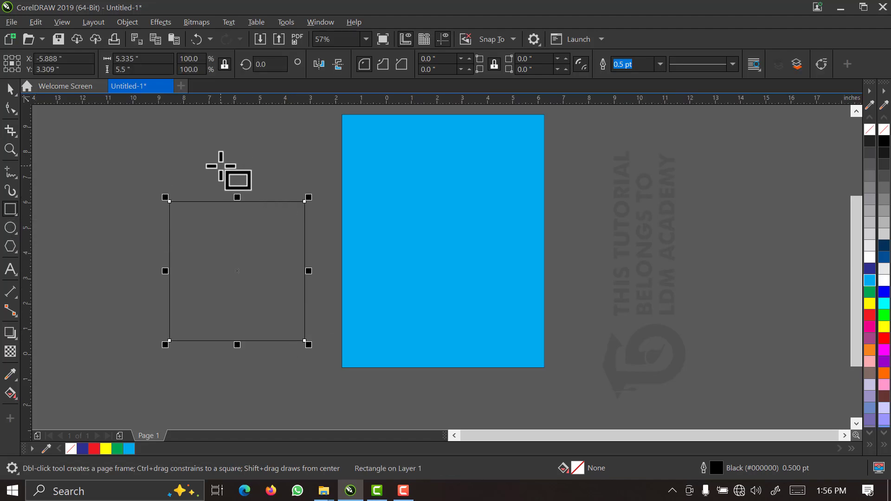
left_click_drag(140, 124, 255, 186)
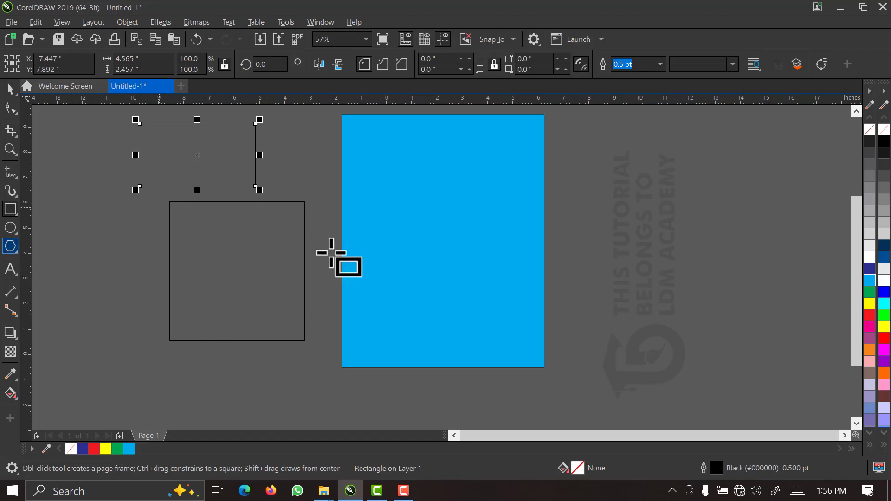
Step: Draw two ellipses, about 5.6 by 5.8 inches over the large rectangle and about 5.8 by 6.2 inches across the page's left edge
left_click(11, 229)
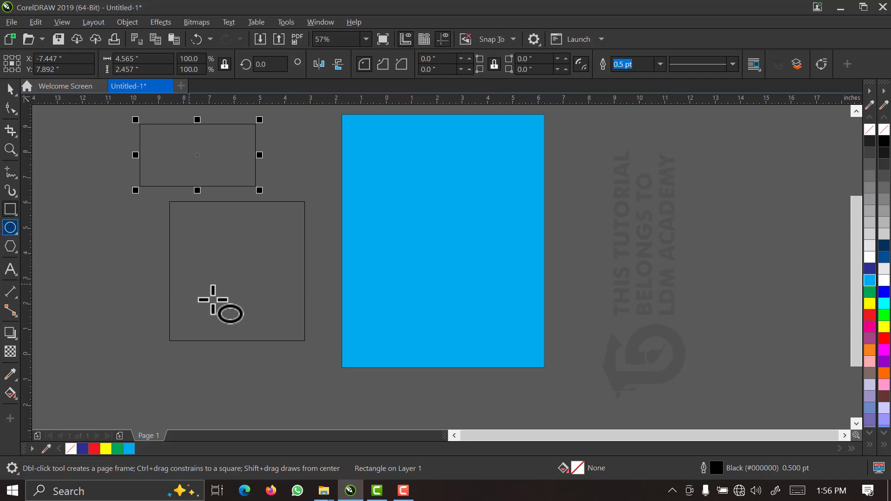
left_click_drag(96, 218, 238, 366)
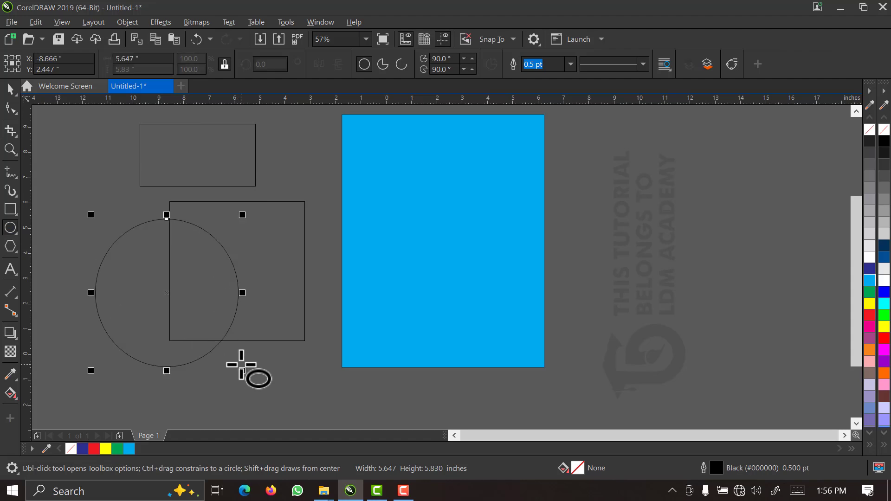
left_click_drag(435, 231, 285, 390)
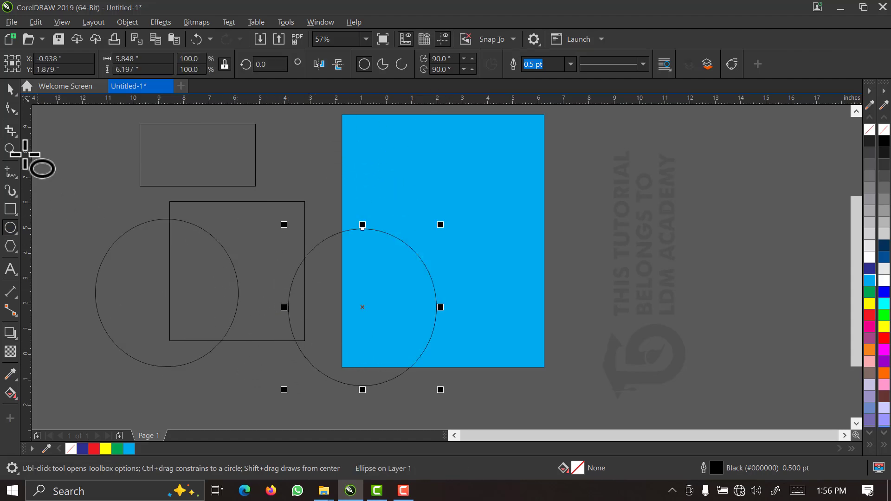
Step: Convert the ellipse on the page's edge into an arc and move it fully onto the blue page
key("space")
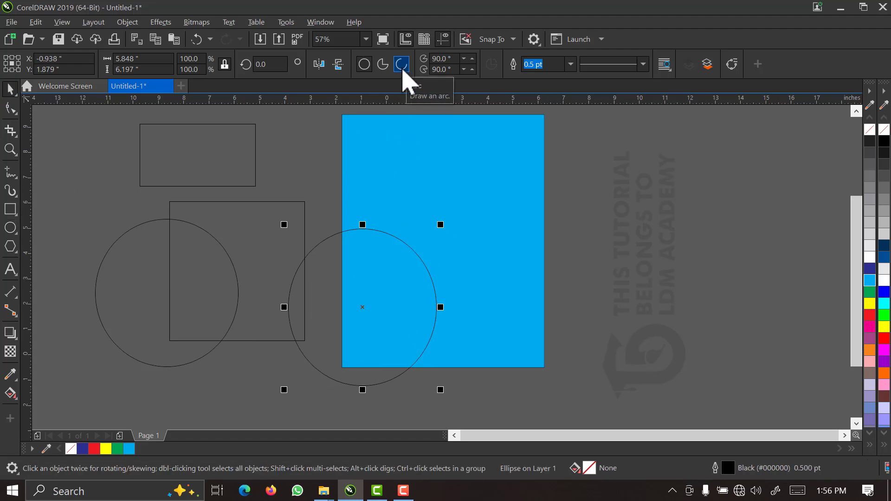
left_click(403, 65)
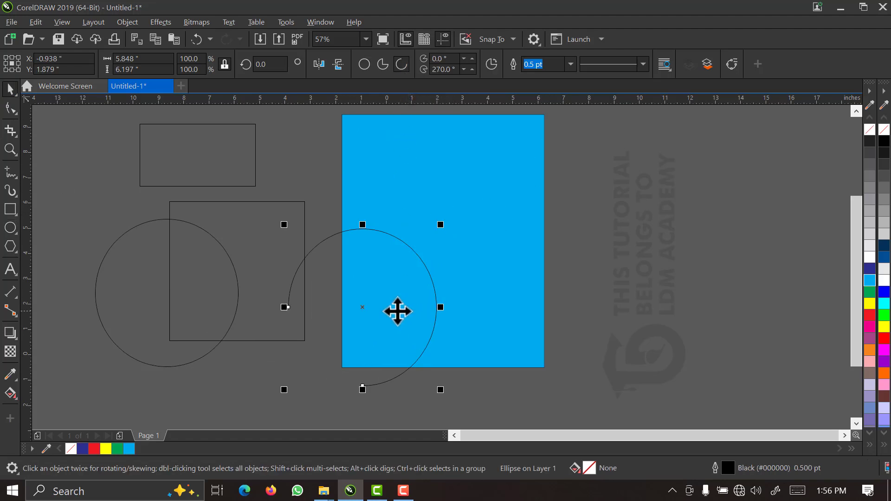
left_click_drag(398, 311, 489, 277)
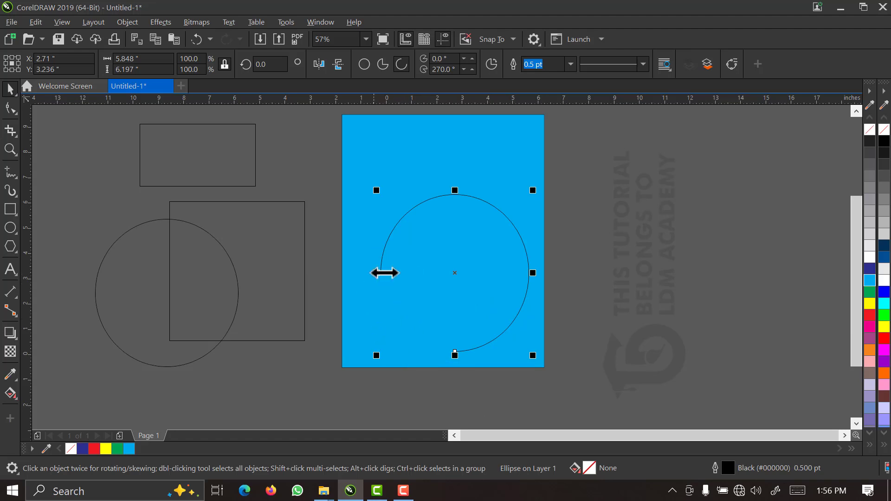
Step: Reshape the arc by its end node with the Shape tool into a pie wedge of about 85.6 degrees
left_click(11, 109)
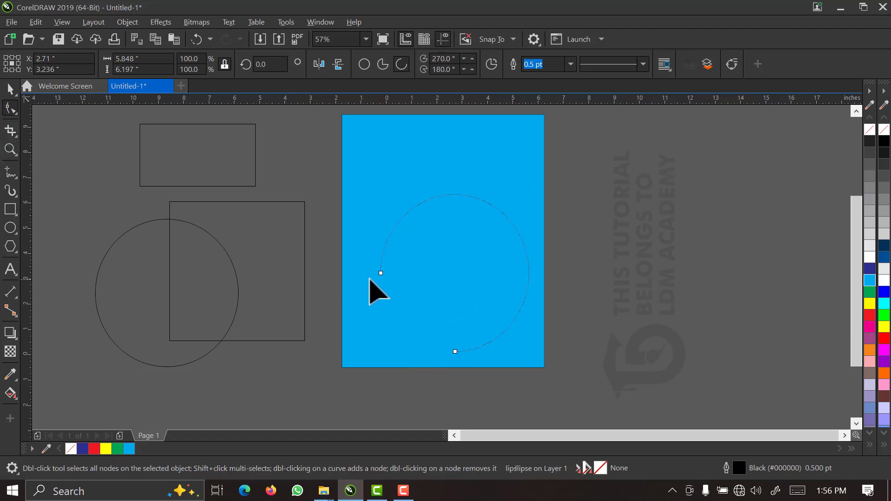
left_click_drag(387, 273, 471, 274)
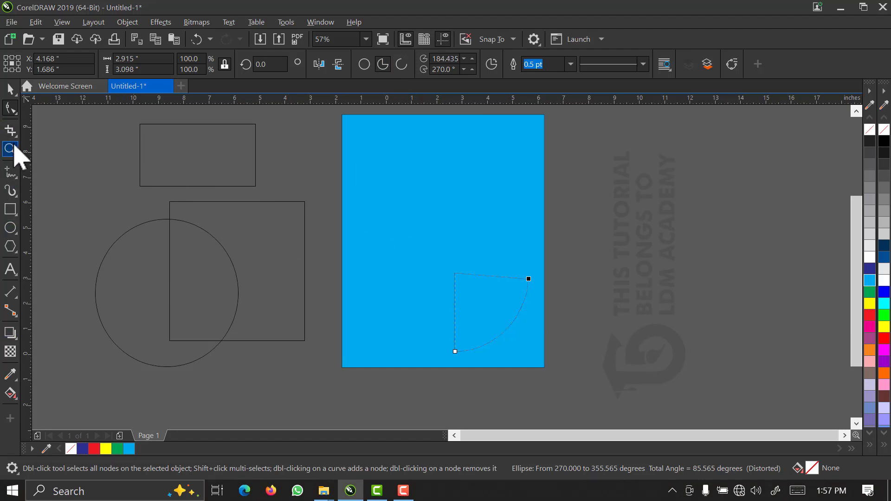
left_click(9, 88)
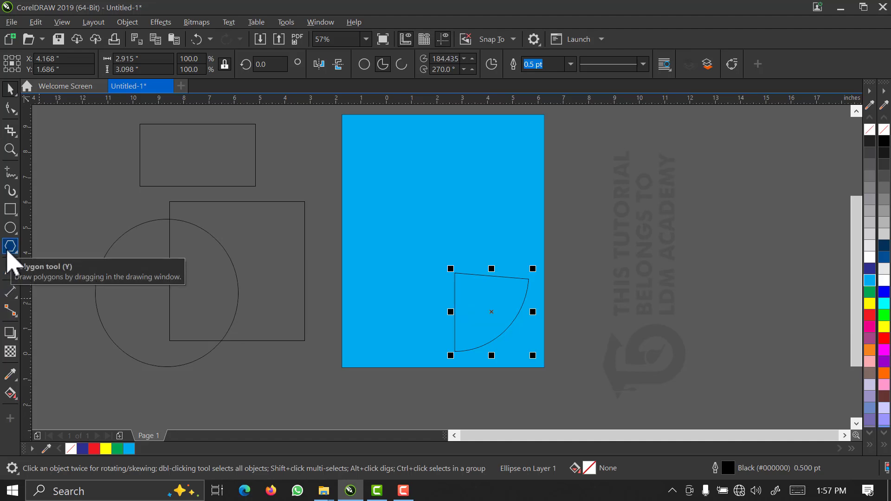
Step: Draw a five-sided polygon about 3.1 by 3.0 inches on the upper part of the blue page
left_click(8, 251)
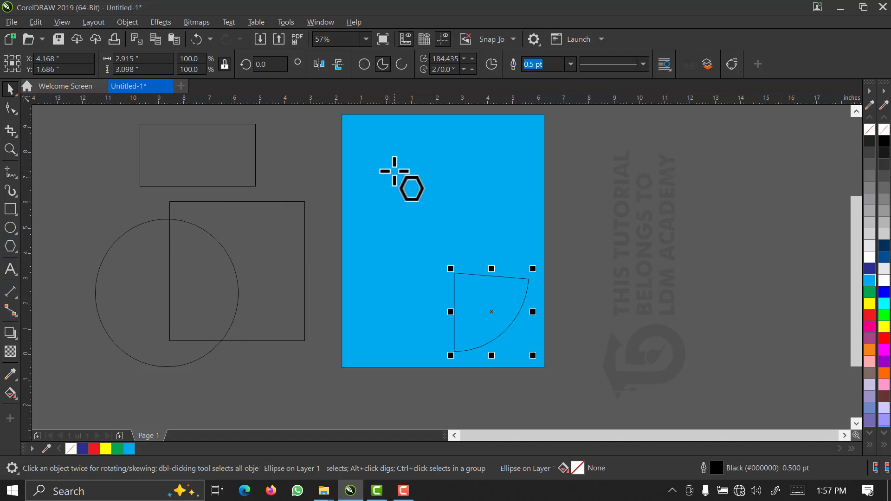
left_click_drag(386, 167, 465, 246)
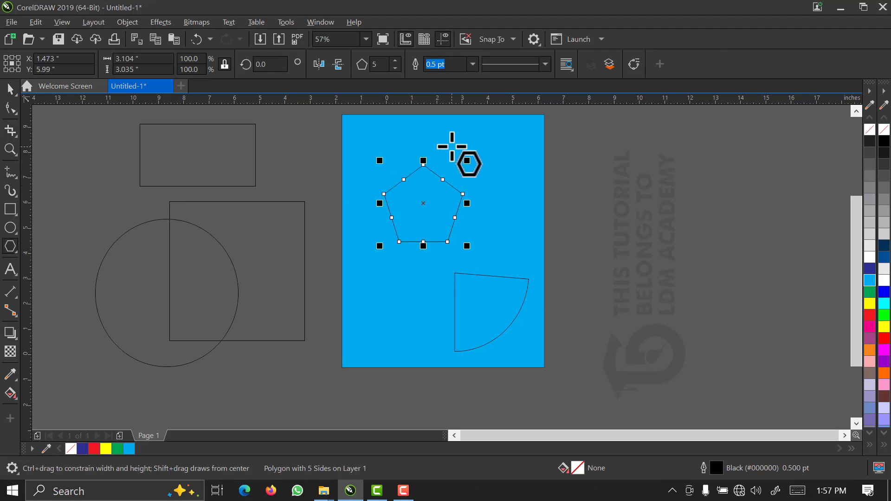
Step: Try different side counts on the polygon, raising it to 19, lowering it to 12 and raising it to 16
scroll(452, 145, "up", 3)
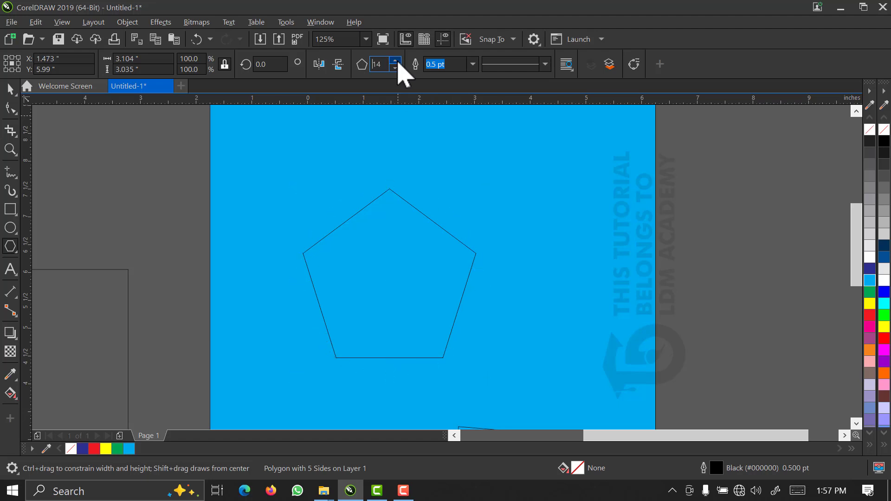
left_click(396, 61)
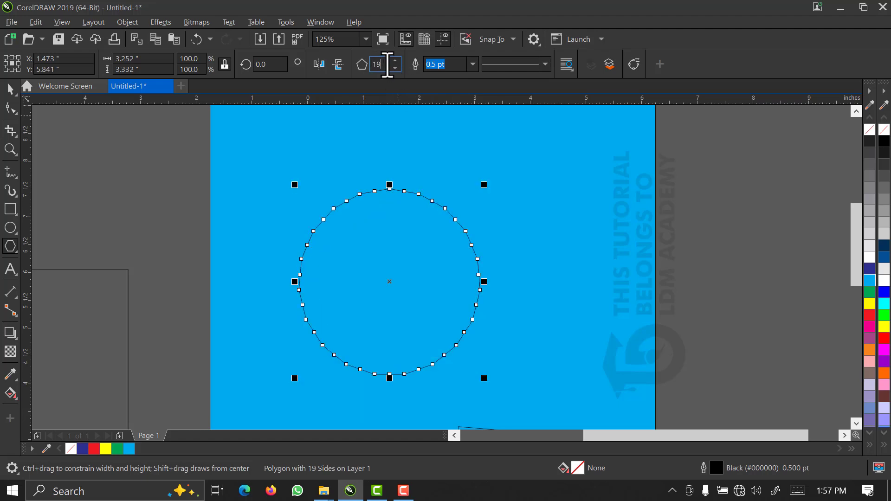
left_click(395, 68)
left_click(396, 67)
left_click(396, 67)
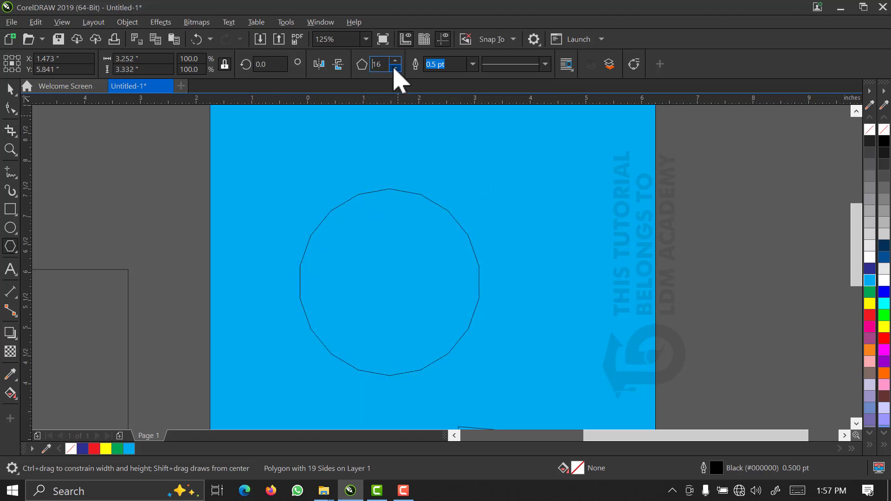
left_click(395, 67)
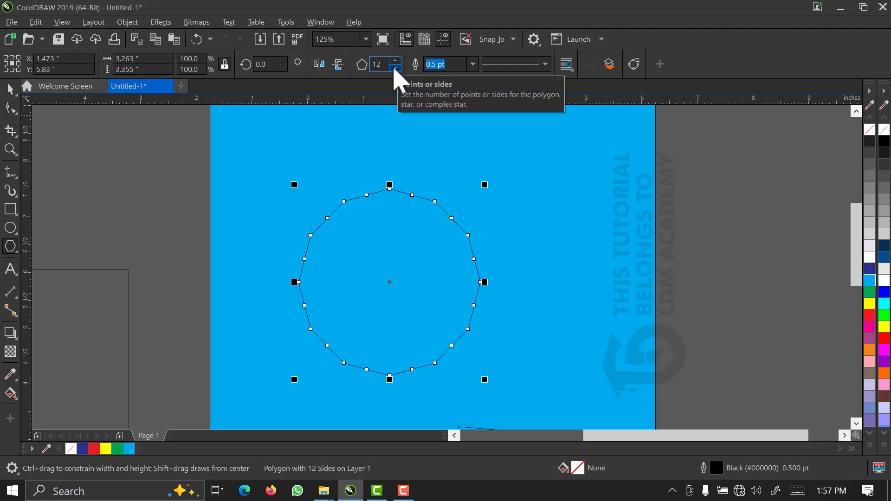
left_click(395, 62)
left_click(395, 62)
left_click(395, 62)
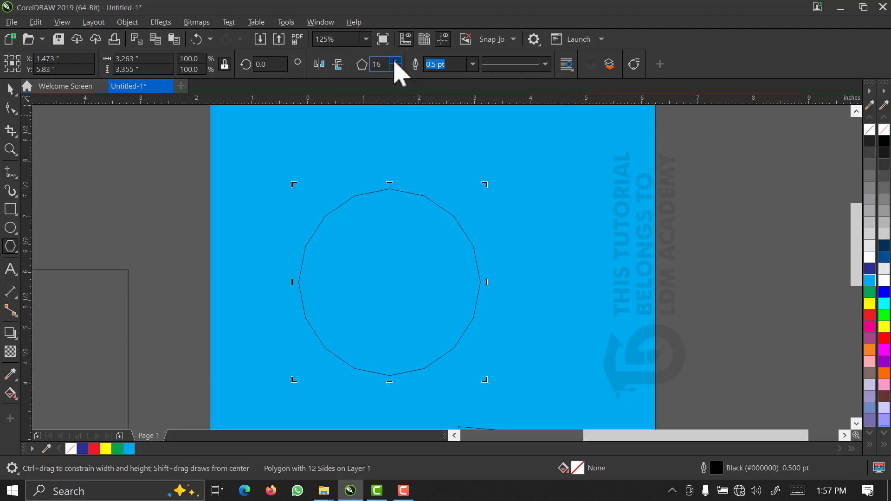
Step: Set the polygon's number of sides to 25
type("25")
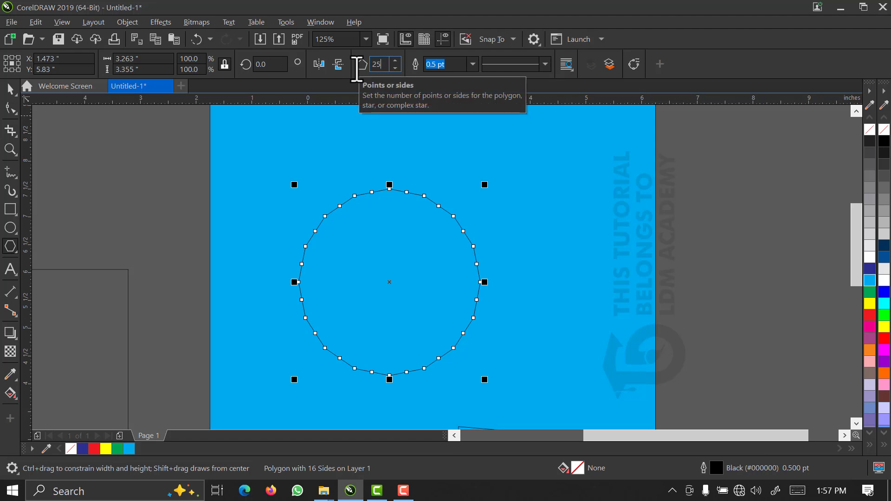
key("Return")
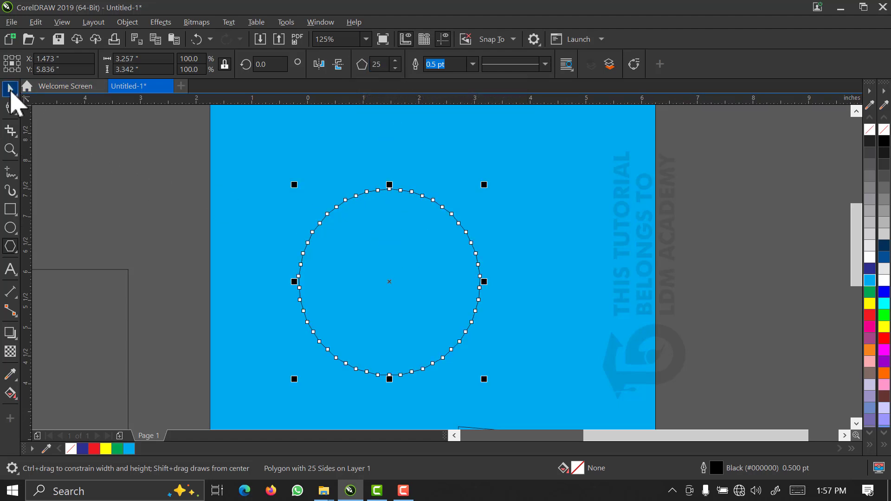
Step: Examine the deselected 25-sided polygon's outline up close to see its straight segments
key("Escape")
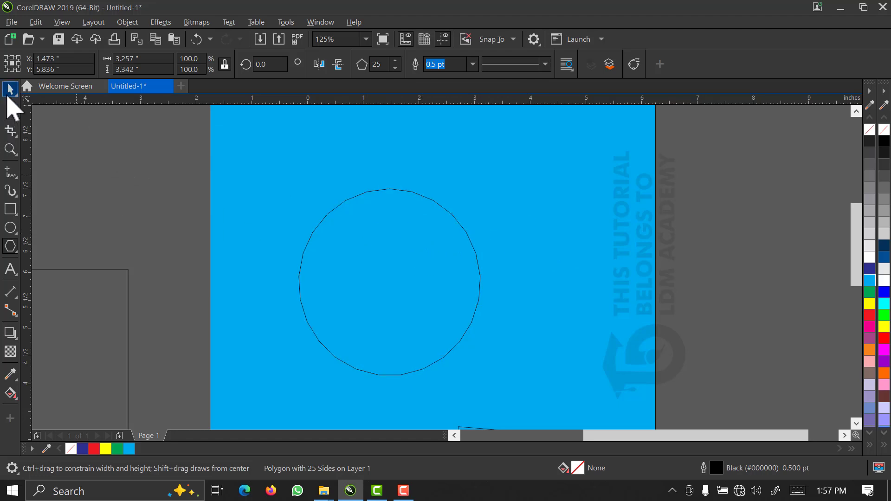
left_click(367, 180)
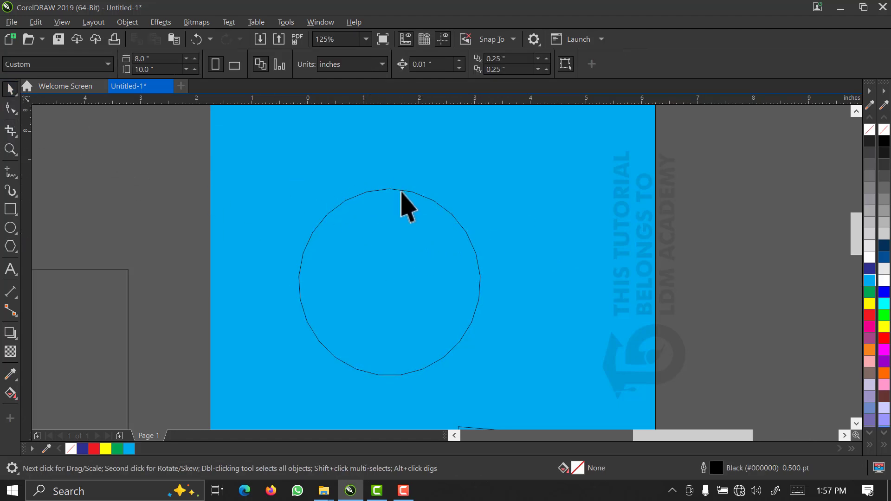
scroll(402, 192, "up", 2)
scroll(402, 192, "up", 3)
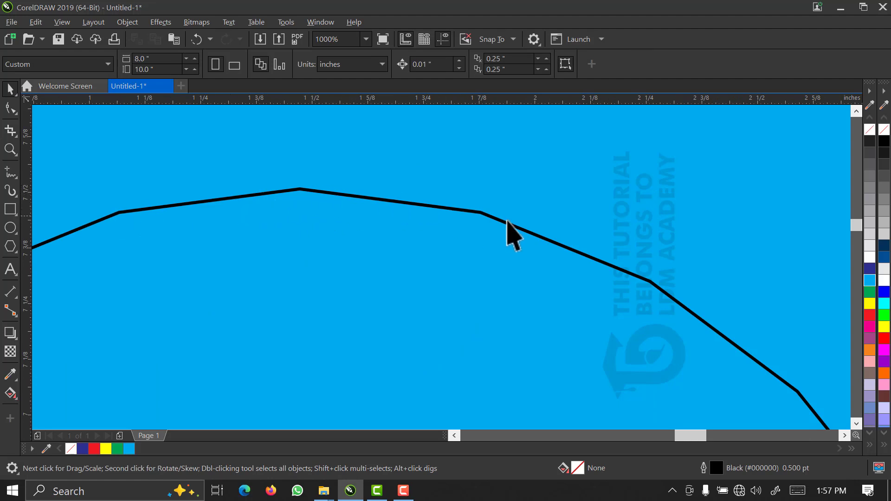
scroll(380, 276, "down", 6)
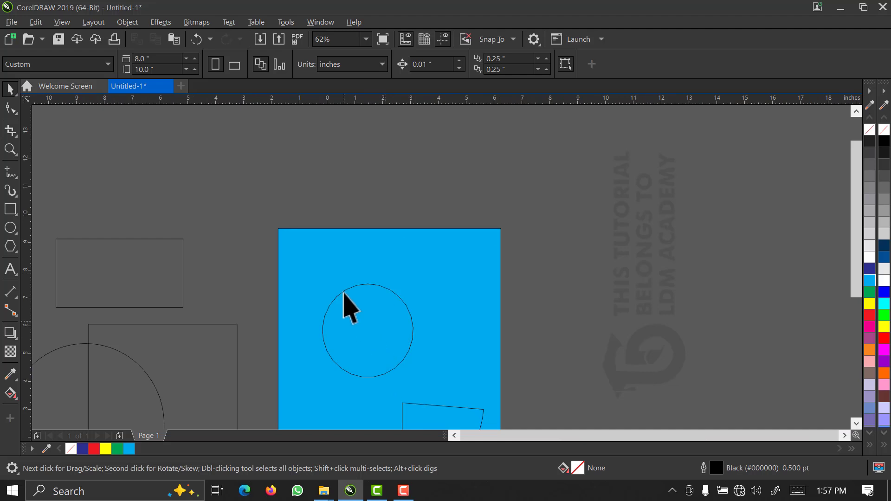
left_click(10, 149)
left_click_drag(424, 272, 319, 390)
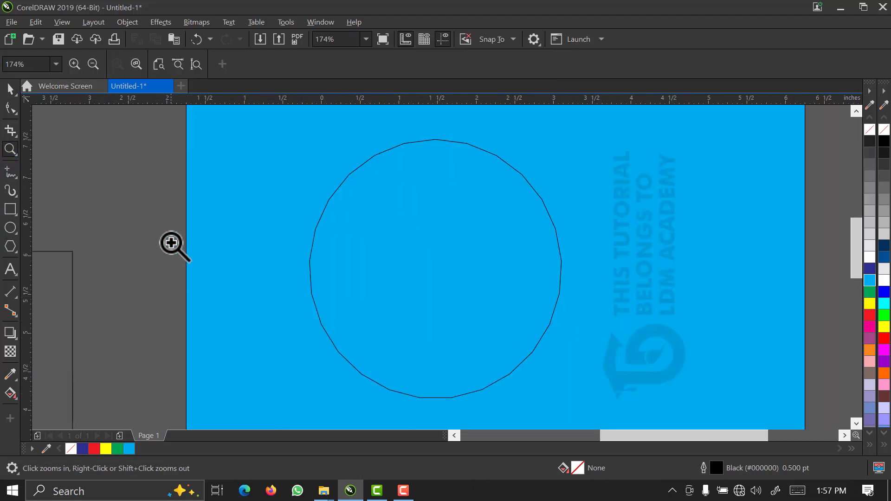
Step: Pull the polygon's side nodes inward with the Shape tool to form a 25-point starburst, and fill it red
left_click(10, 89)
left_click(480, 218)
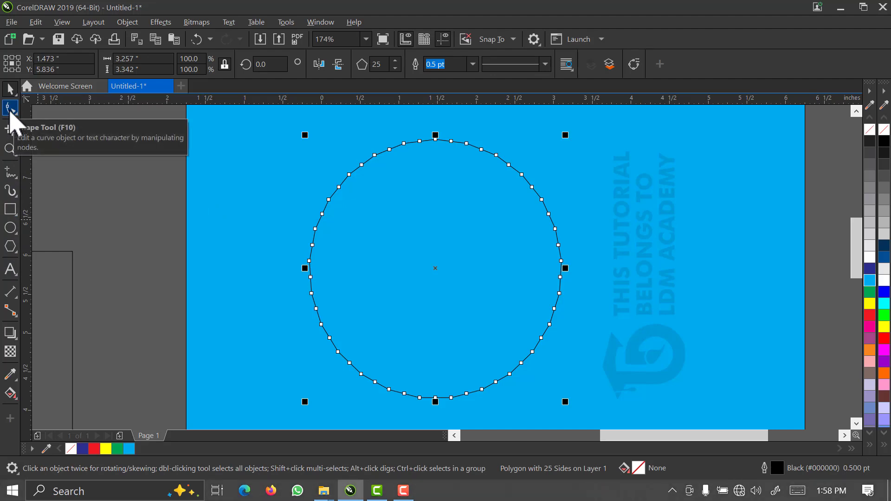
left_click(10, 111)
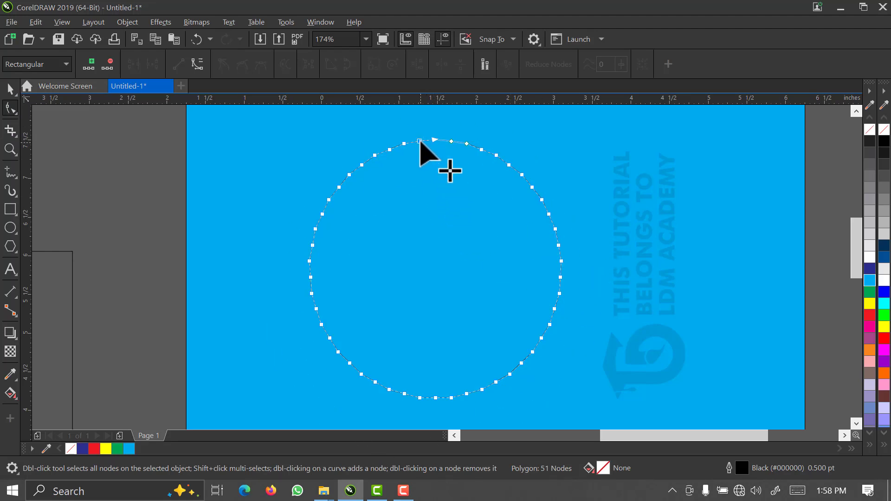
left_click_drag(421, 141, 425, 168)
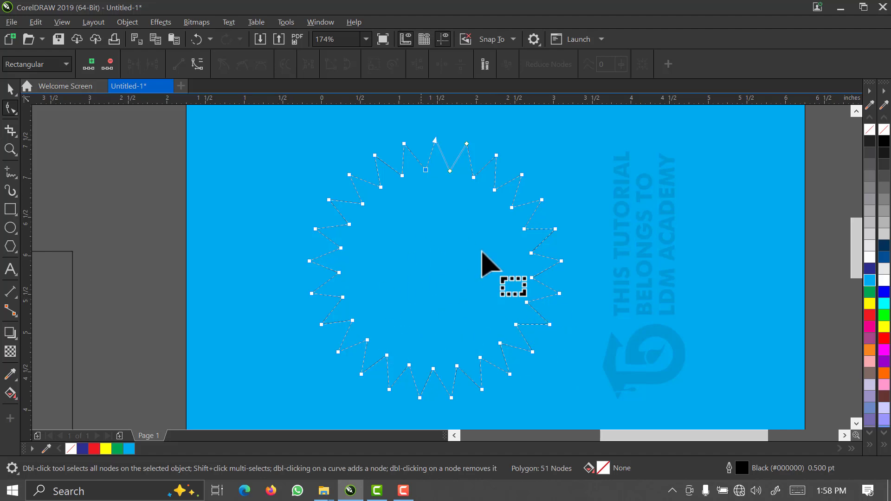
left_click(4, 92)
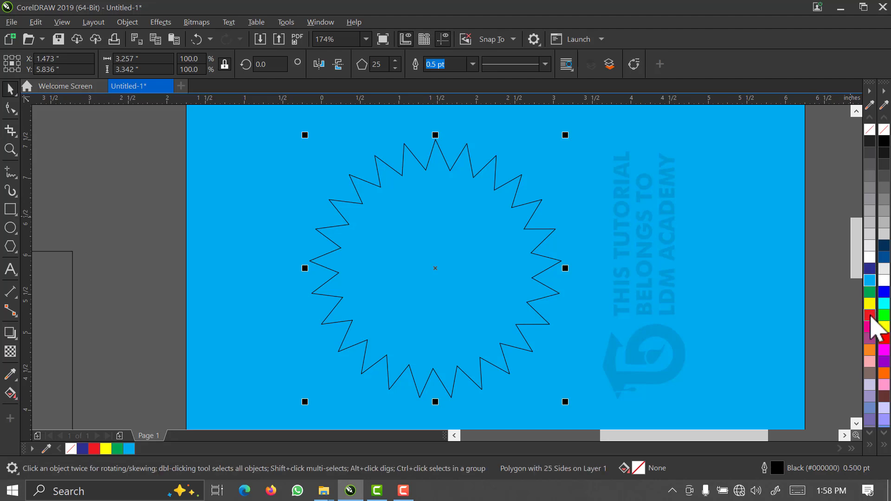
left_click(870, 316)
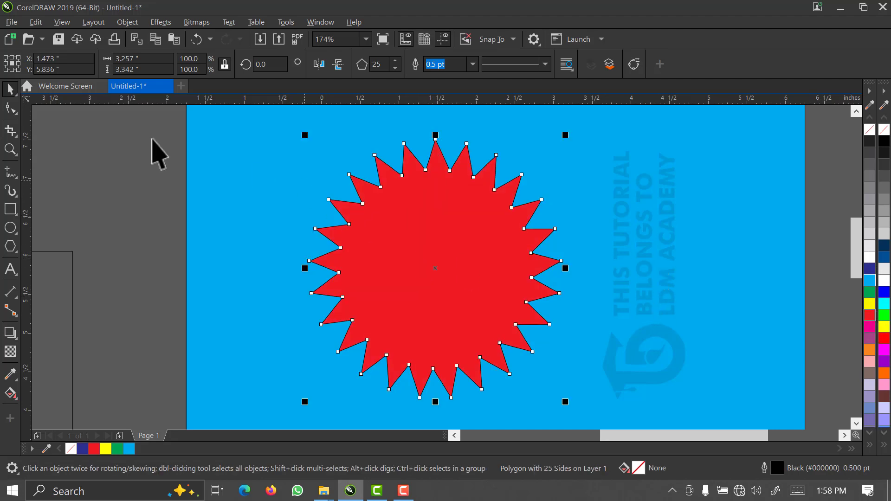
Step: Pull the starburst's inner nodes close to its centre with a twist, leaving a small red core with thin slanted rays
left_click(10, 108)
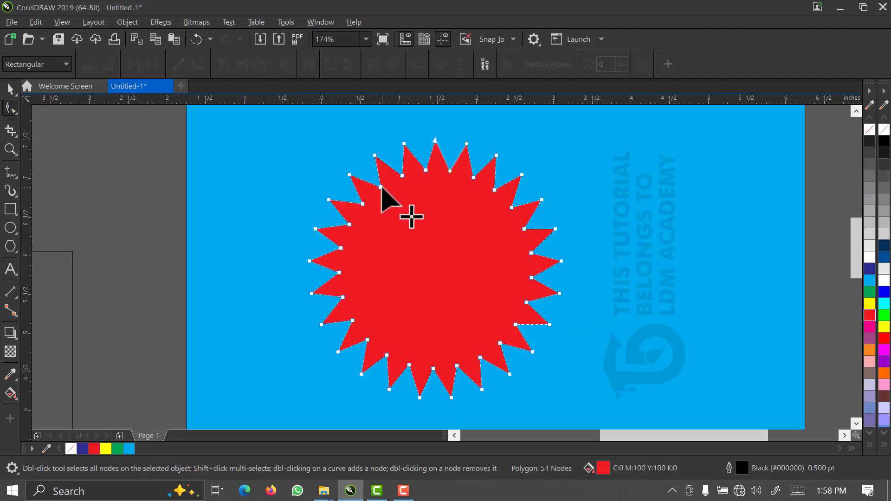
left_click_drag(380, 186, 442, 250)
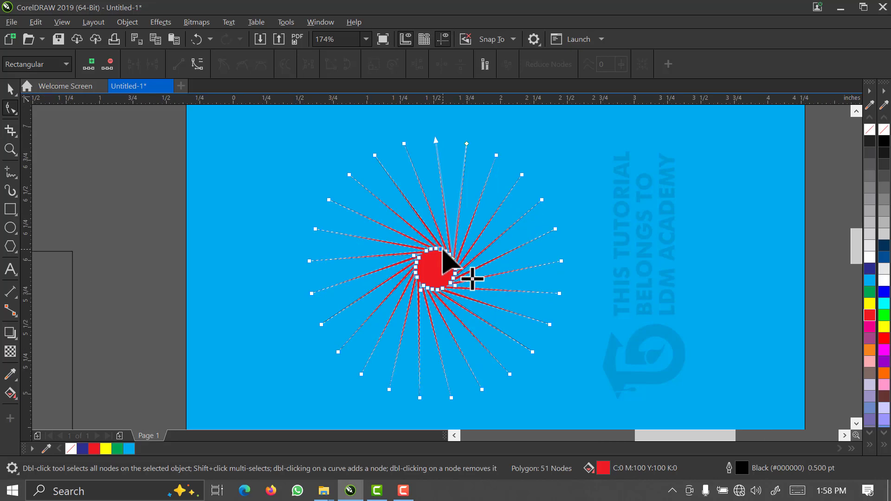
scroll(443, 249, "up", 3)
scroll(445, 249, "down", 2)
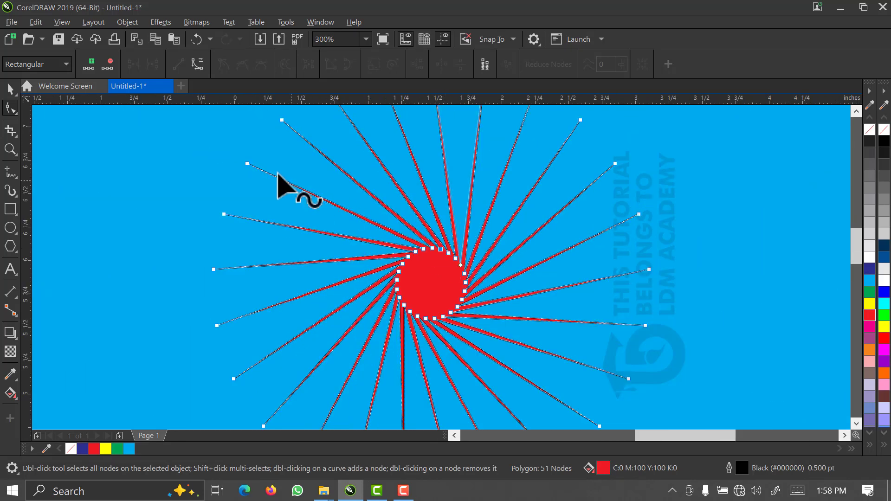
Step: Undo the last node reshaping of the red starburst and delete it from the blue page
left_click(10, 88)
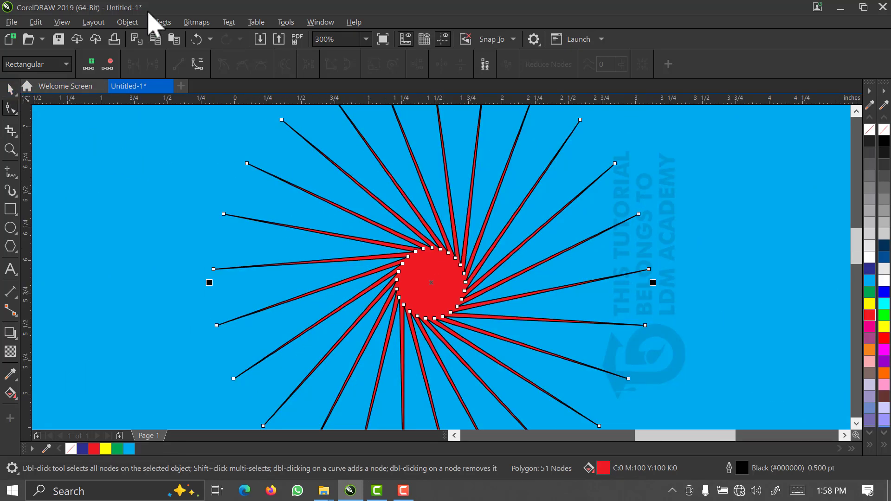
scroll(446, 265, "down", 4)
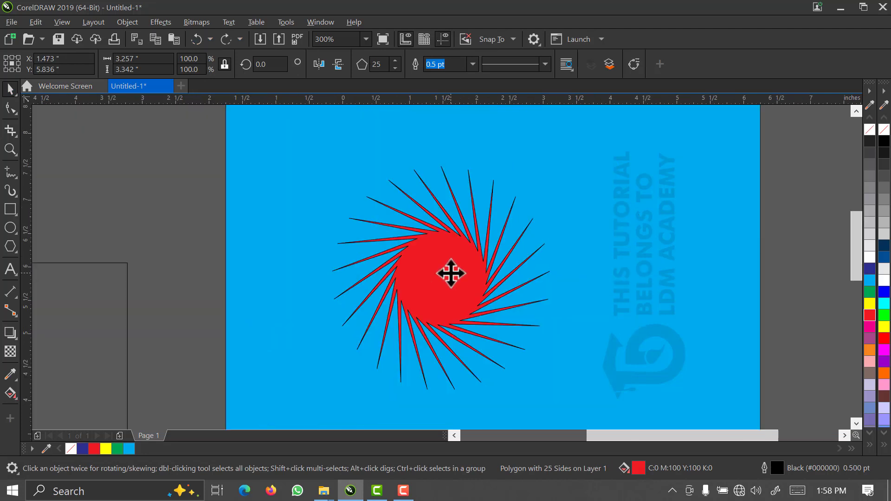
key("Escape")
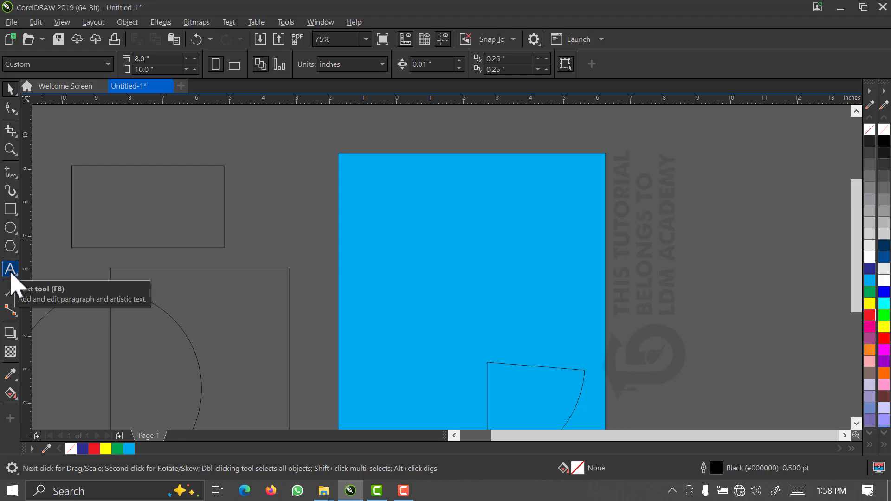
Step: Add the three-line artistic text "ldm academy / graphic design / training" on the blue page and scale it up to about 47.6 pt
left_click(11, 279)
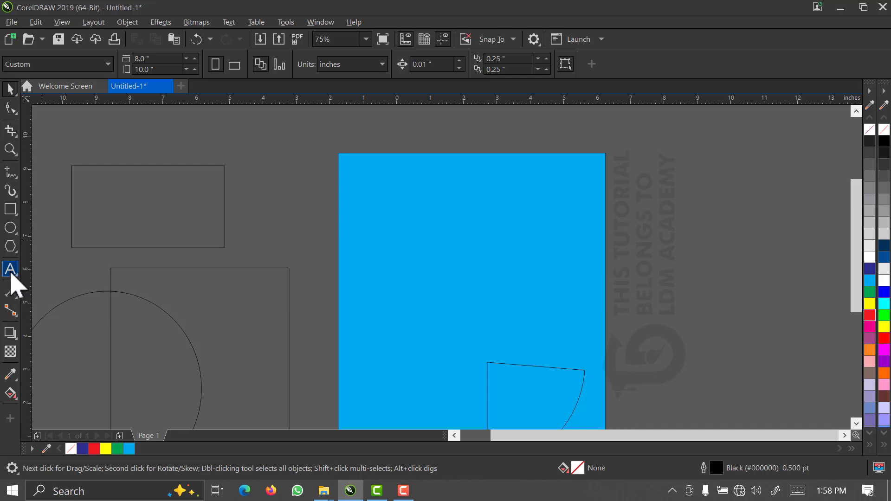
left_click(381, 258)
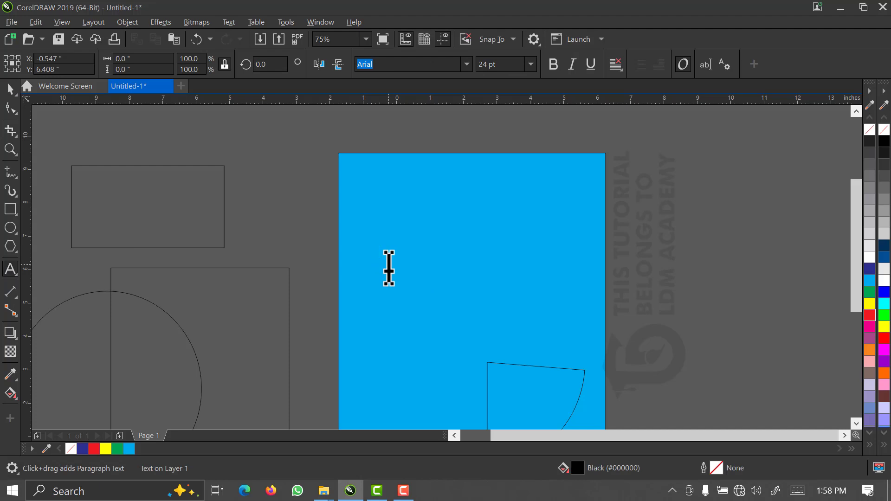
type("lam")
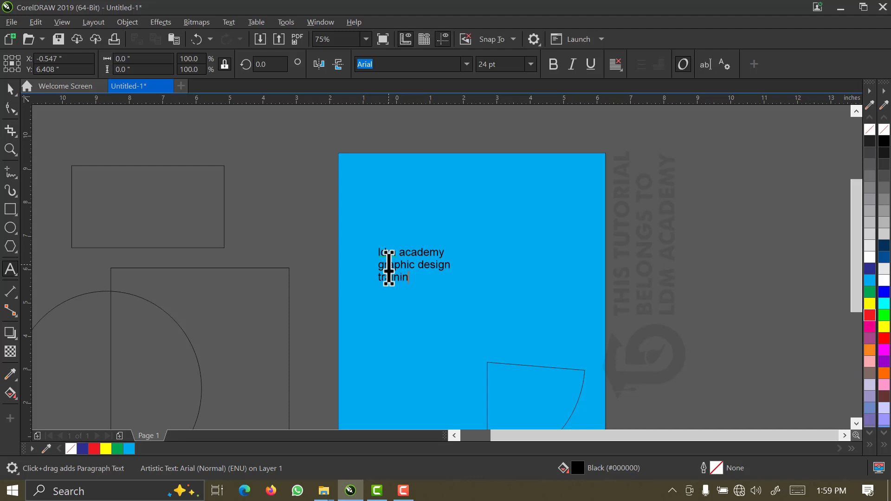
key("Escape")
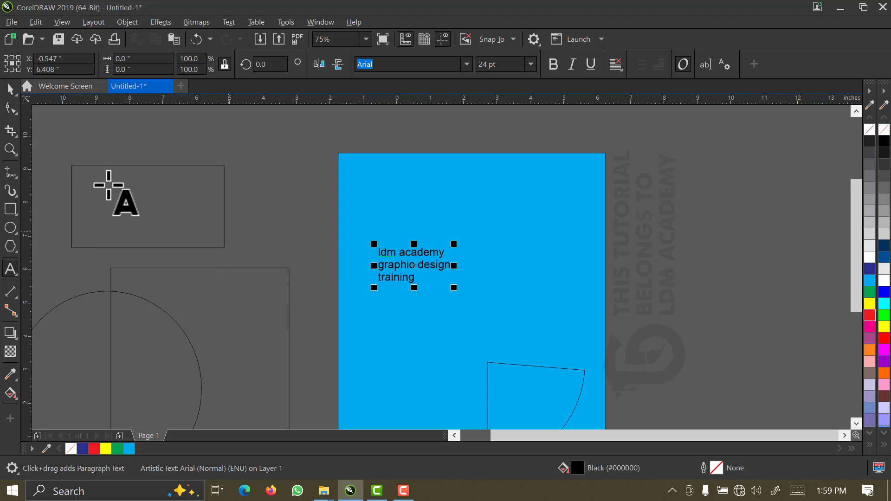
left_click(10, 89)
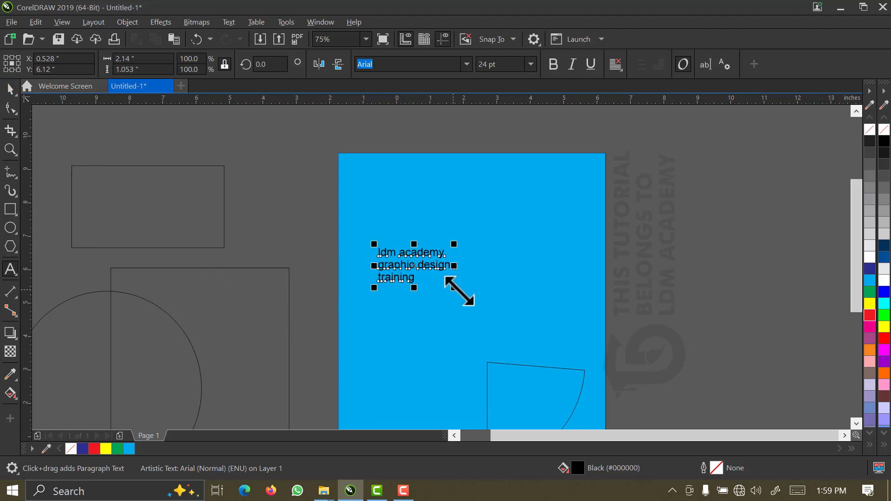
left_click_drag(458, 295, 518, 327)
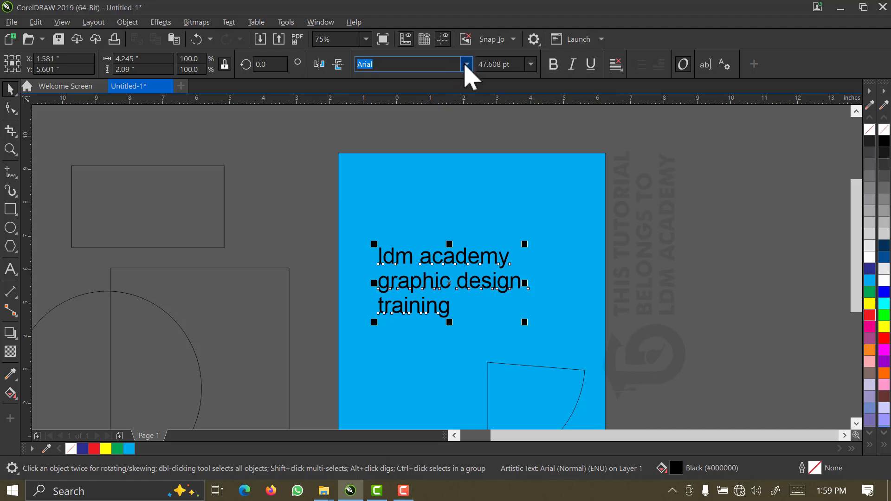
Step: Set the text's font to Bahnschrift and scale it up to about 59.5 pt
left_click(466, 65)
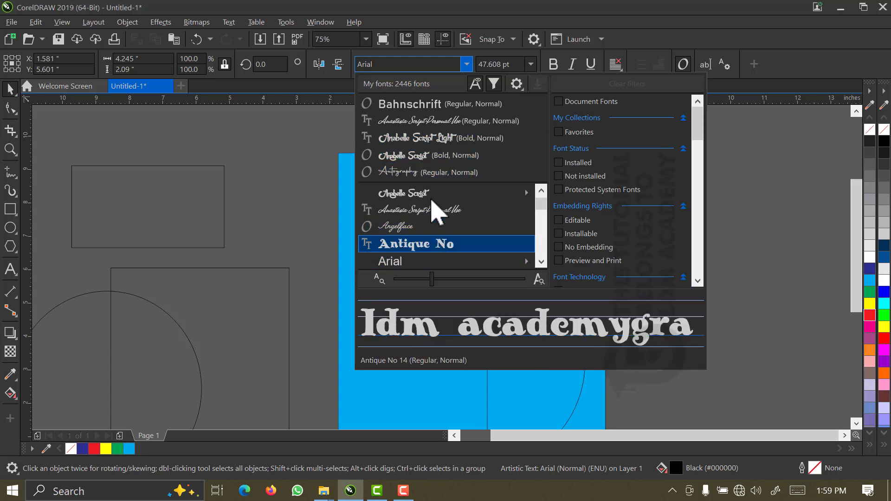
left_click(426, 103)
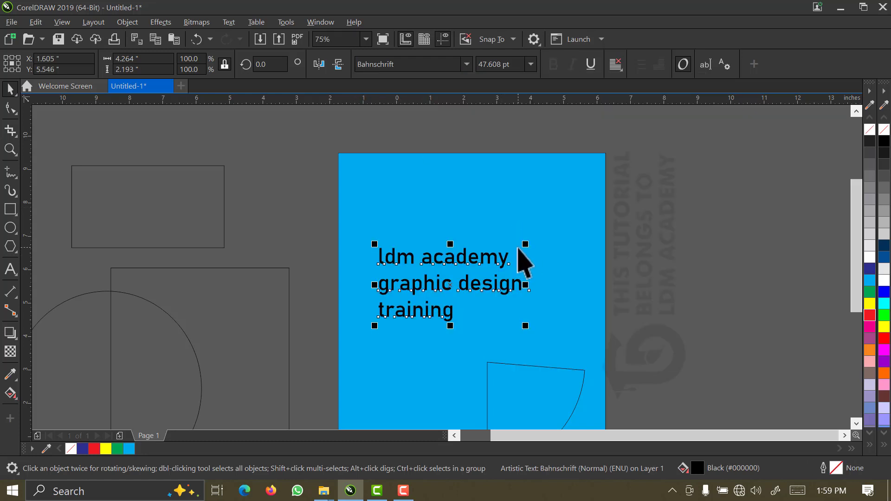
left_click_drag(525, 244, 563, 211)
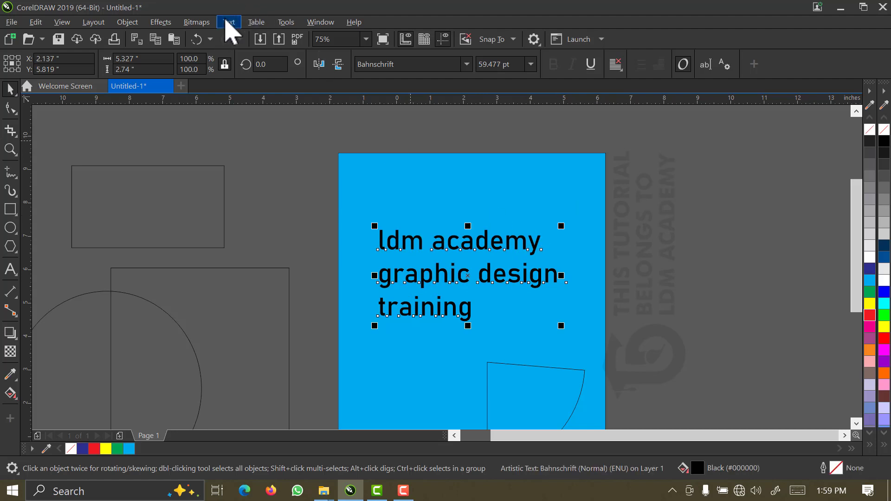
Step: Change the text's case to Sentence case, moving the Change Case dialog clear of the text
left_click(230, 24)
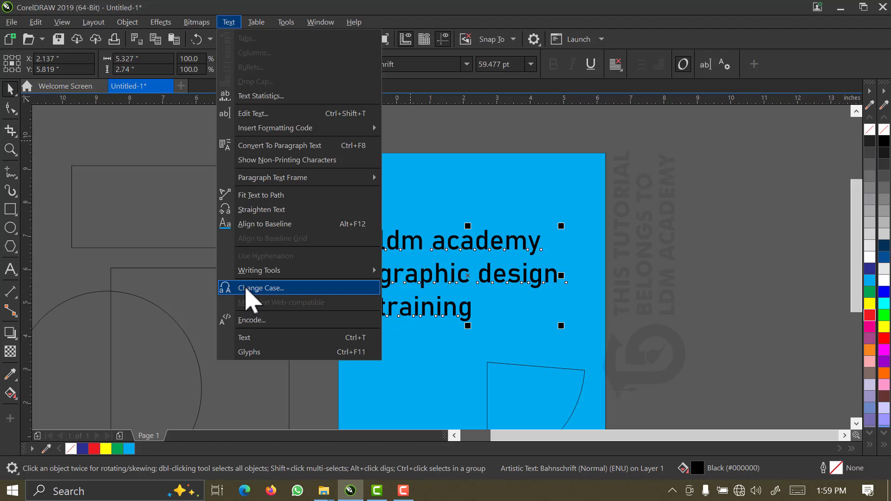
left_click(247, 290)
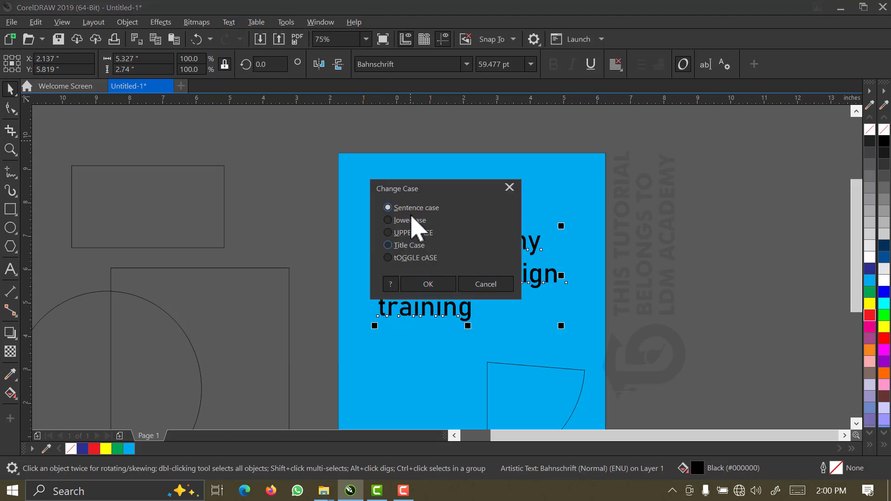
left_click_drag(423, 191, 646, 176)
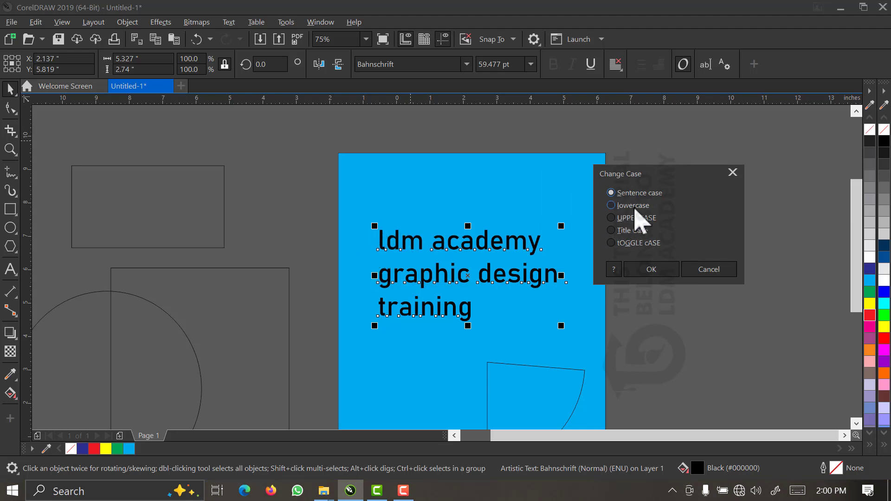
left_click(650, 274)
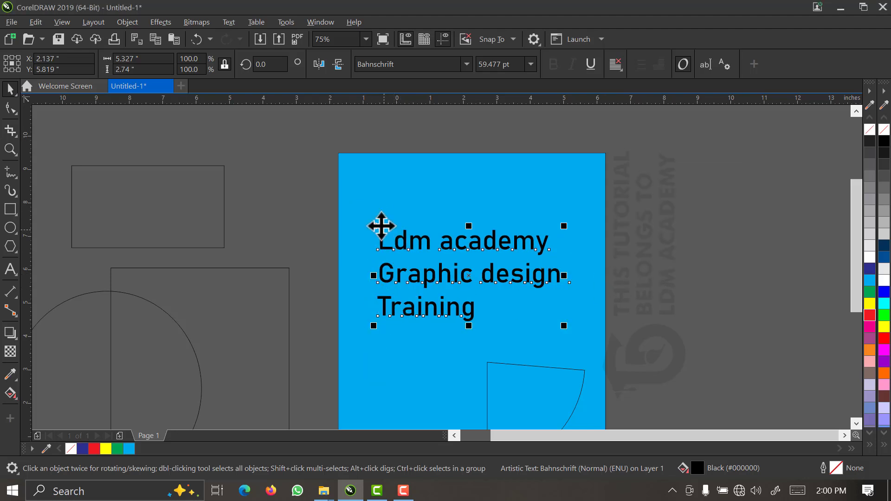
Step: Change the text's case to Title Case, keeping the Change Case dialog off the text
left_click(228, 22)
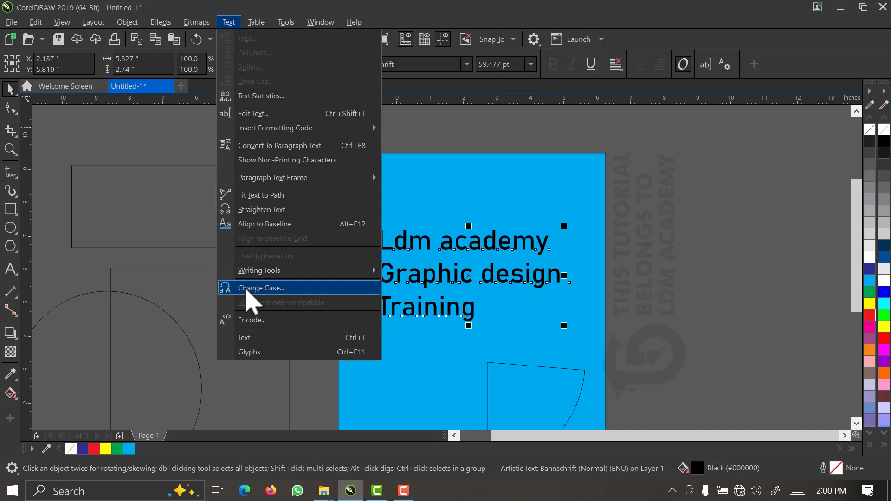
left_click(251, 289)
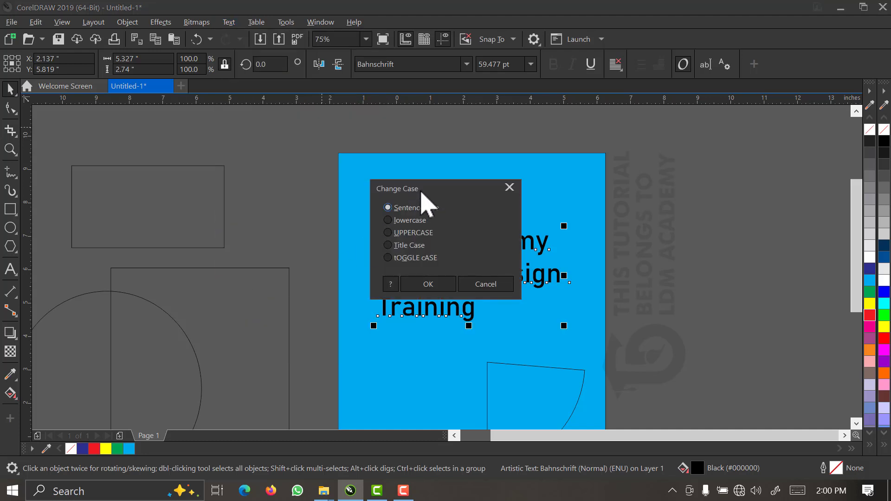
left_click_drag(422, 193, 603, 169)
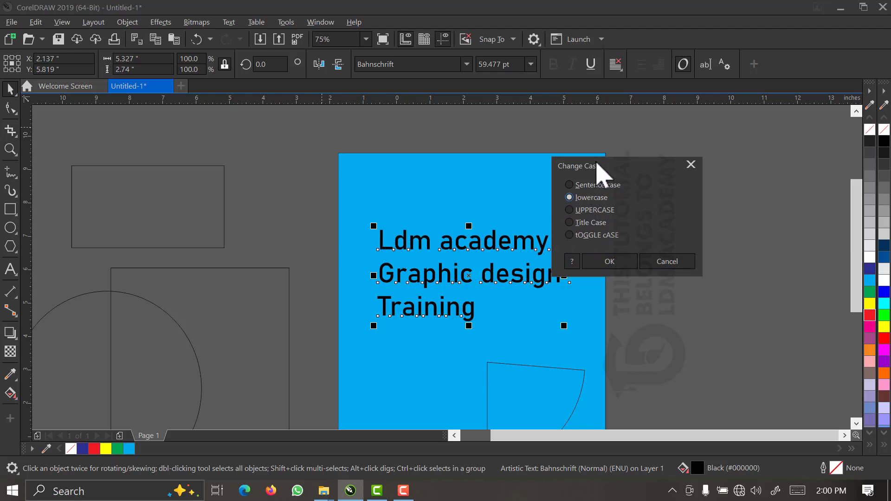
left_click_drag(597, 165, 679, 162)
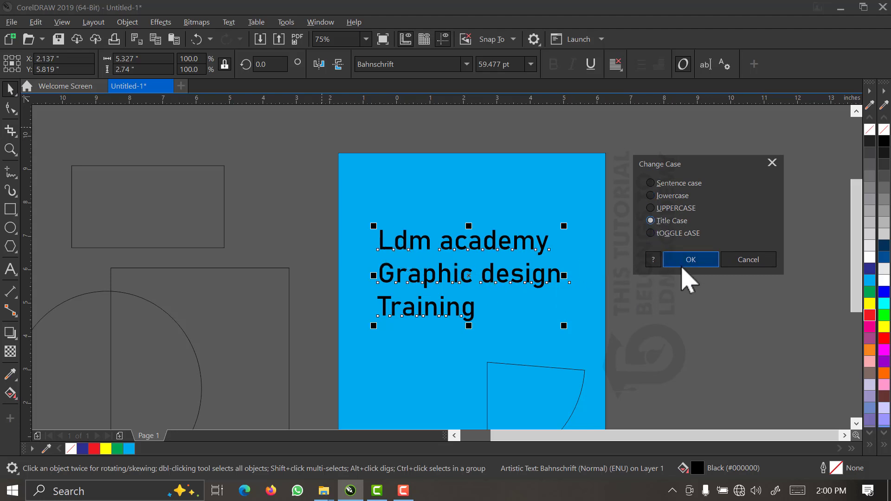
left_click(689, 263)
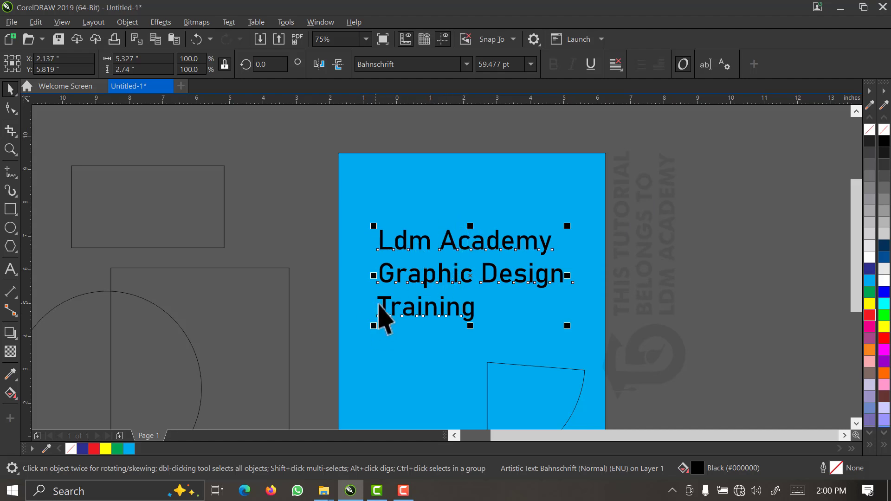
Step: Try changing the text's case to tOGGLE cASE with the Change Case dialog moved clear of the text, and undo it
left_click(229, 22)
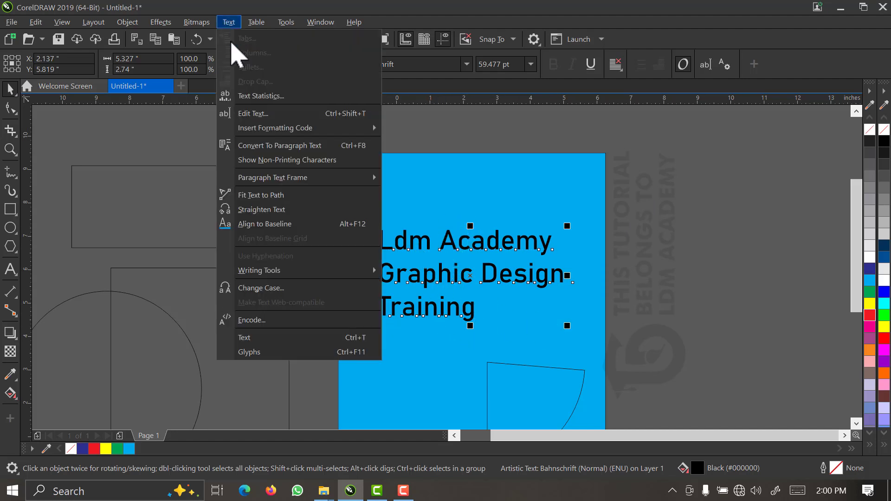
left_click(261, 289)
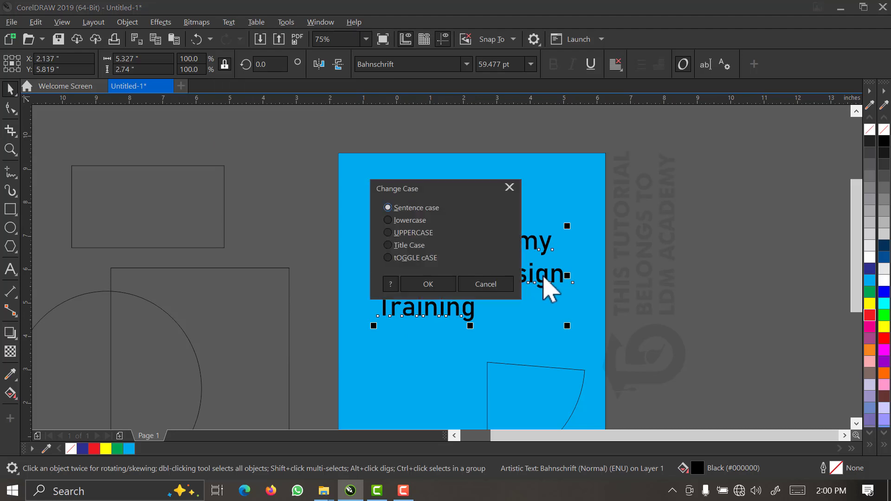
left_click_drag(435, 189, 664, 171)
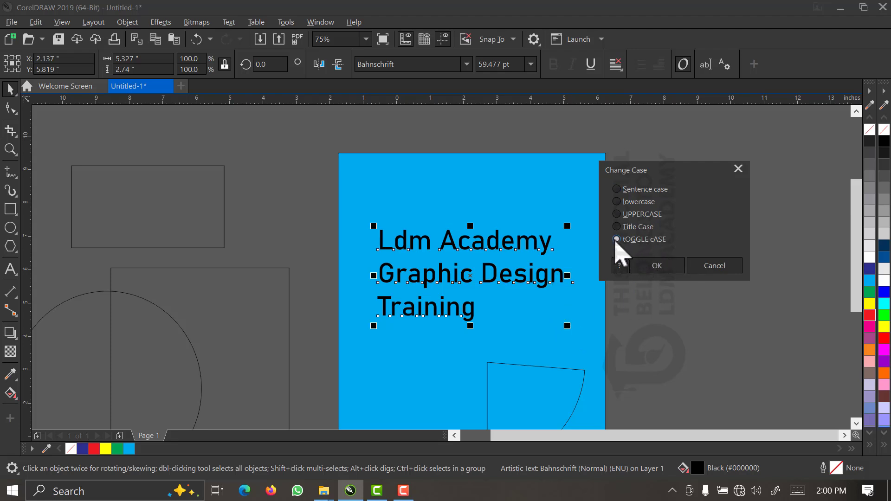
left_click(657, 267)
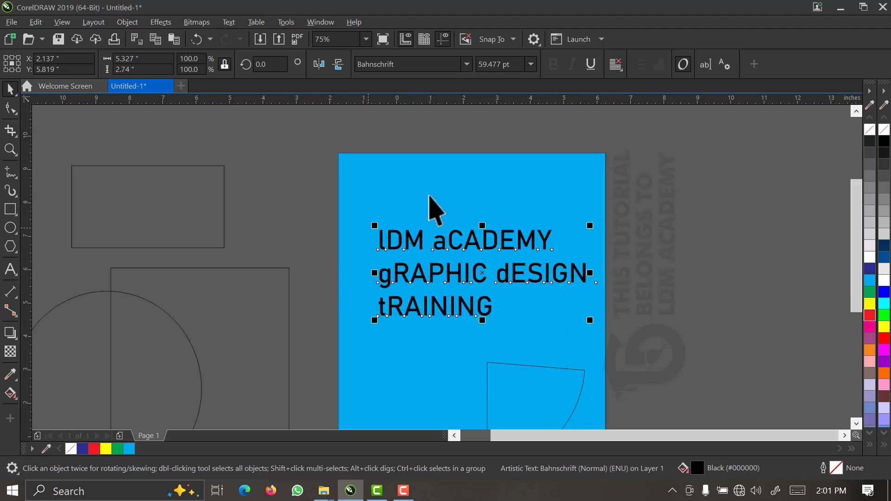
left_click(233, 160)
left_click(196, 39)
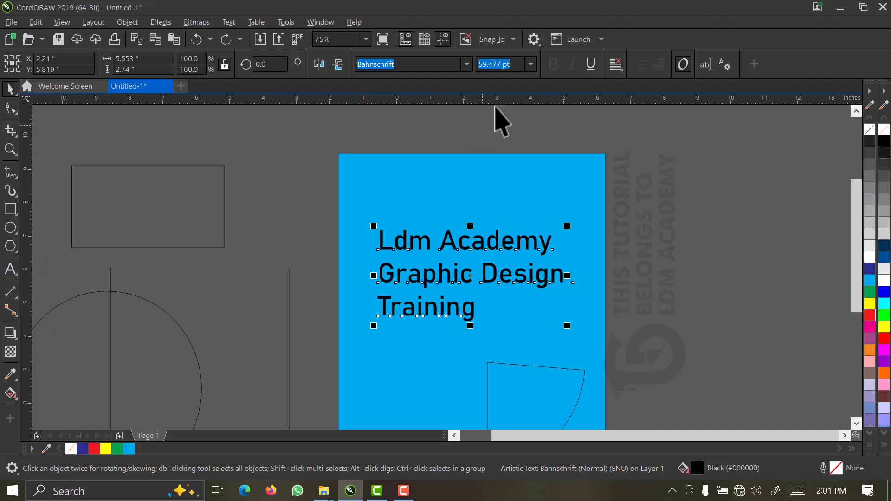
Step: Preview the preset font sizes on the text, scale it up to about 66.3 pt and underline it
left_click(530, 65)
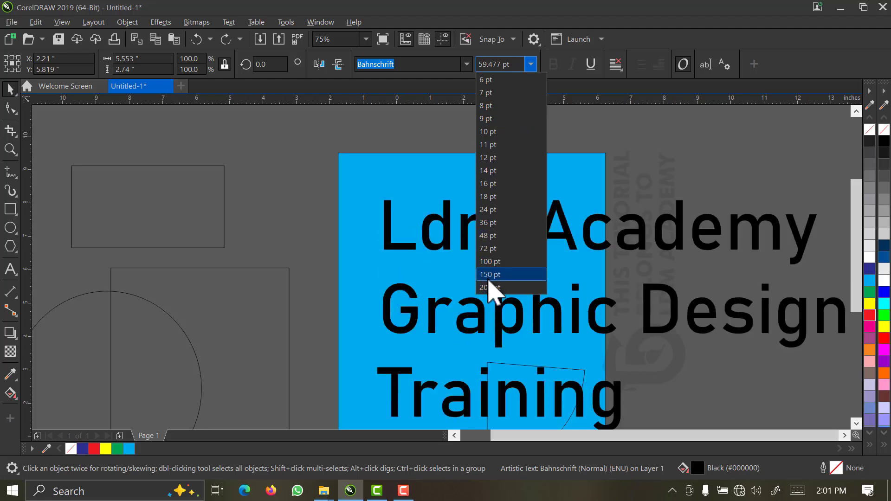
left_click(420, 292)
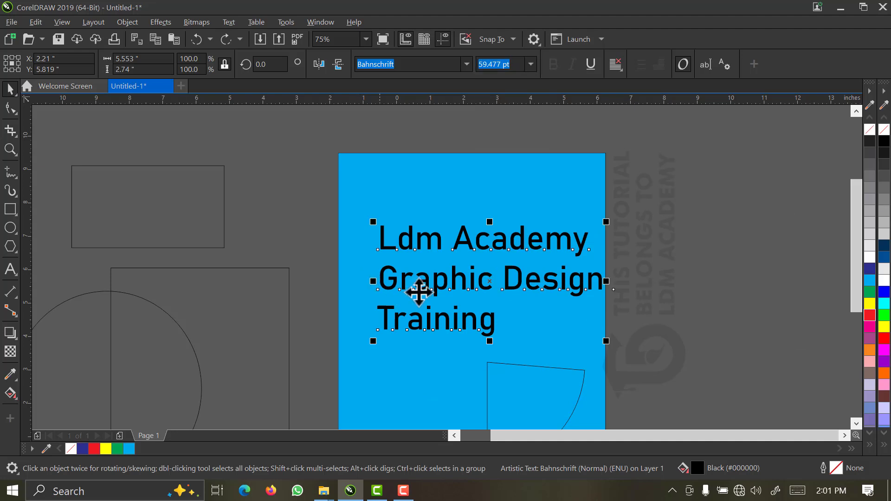
left_click_drag(607, 341, 592, 364)
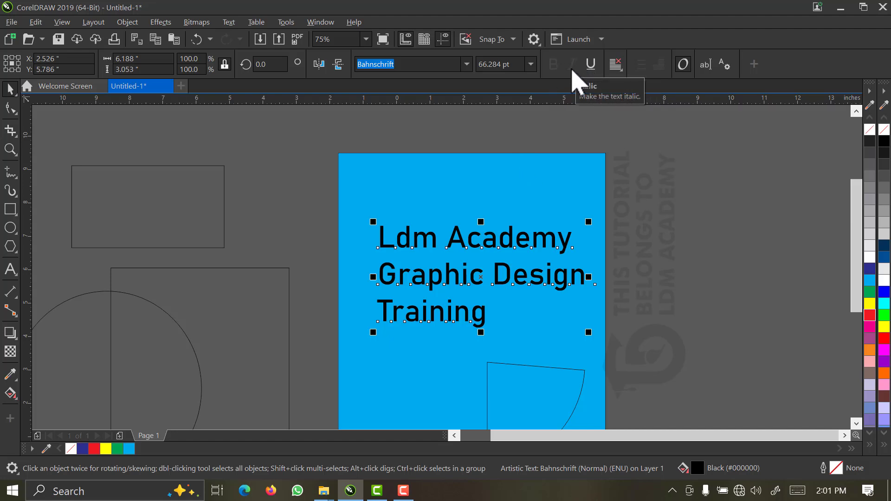
left_click(589, 66)
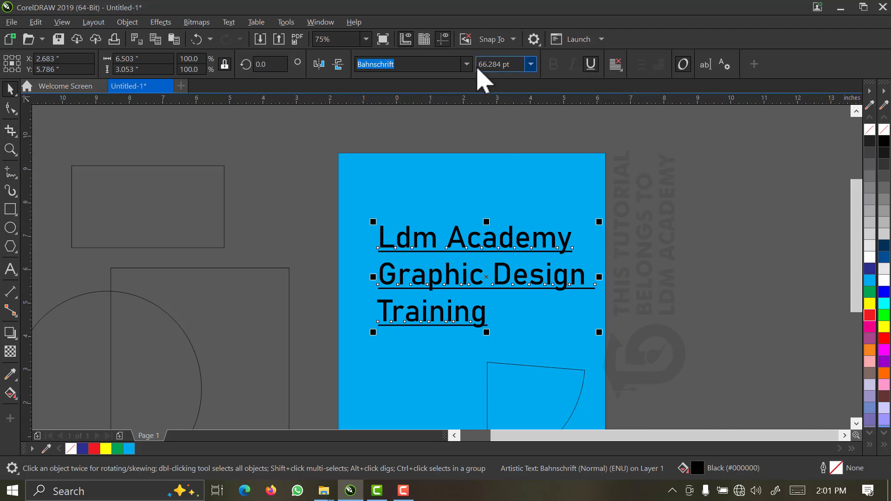
Step: Change the text's font to Arial (Bold), and switch its style from bold to italic
left_click(470, 67)
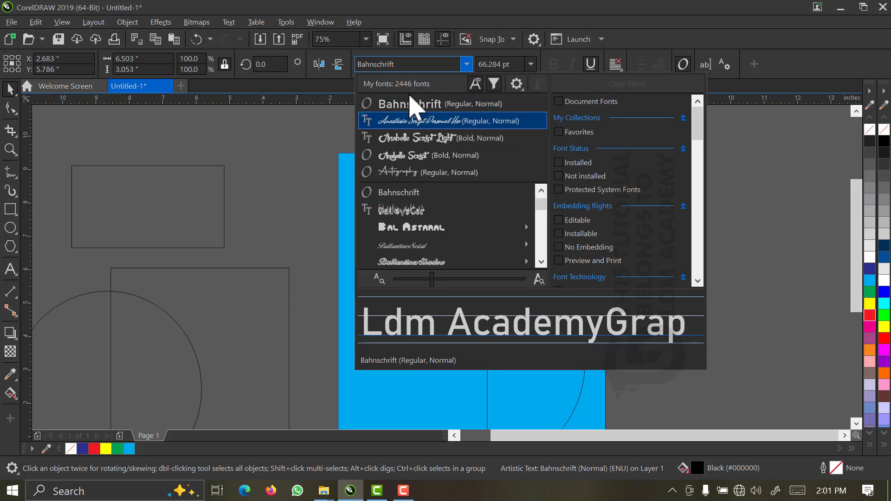
left_click(415, 65)
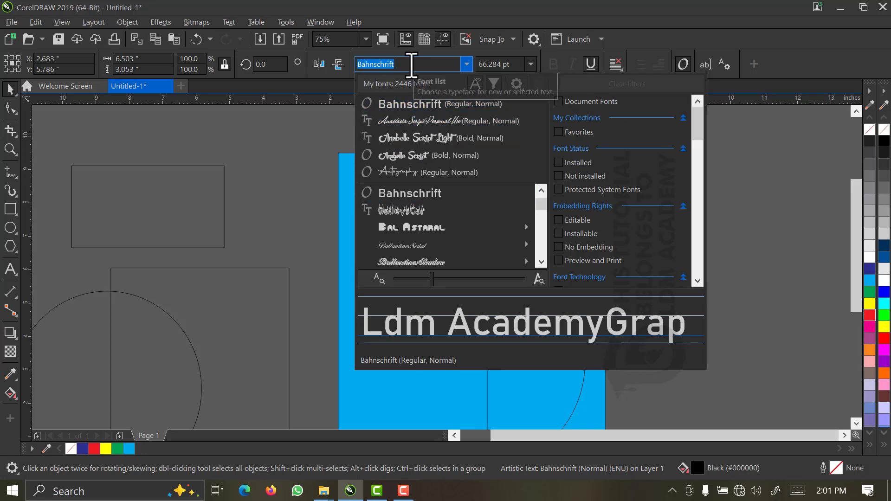
type("arial")
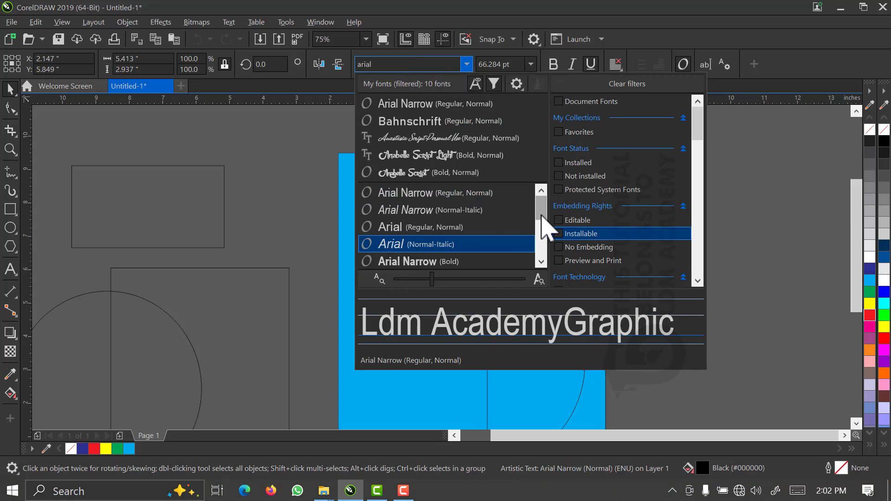
scroll(542, 232, "down", 1)
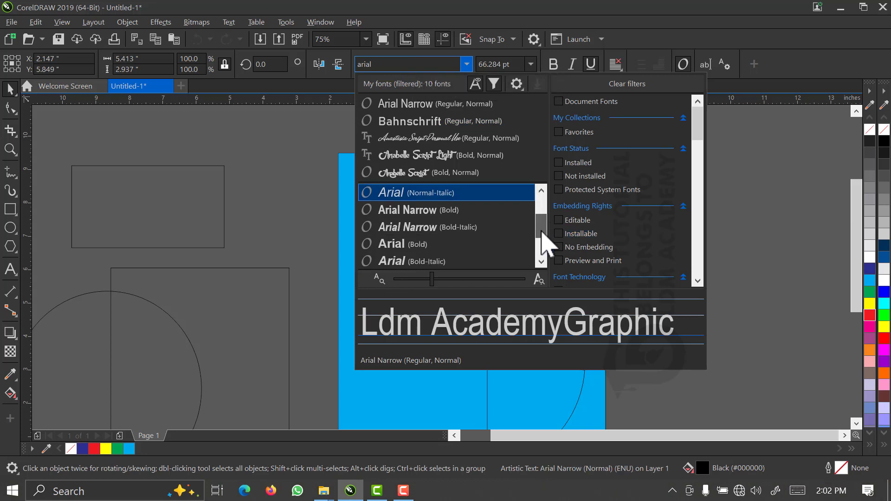
left_click(414, 250)
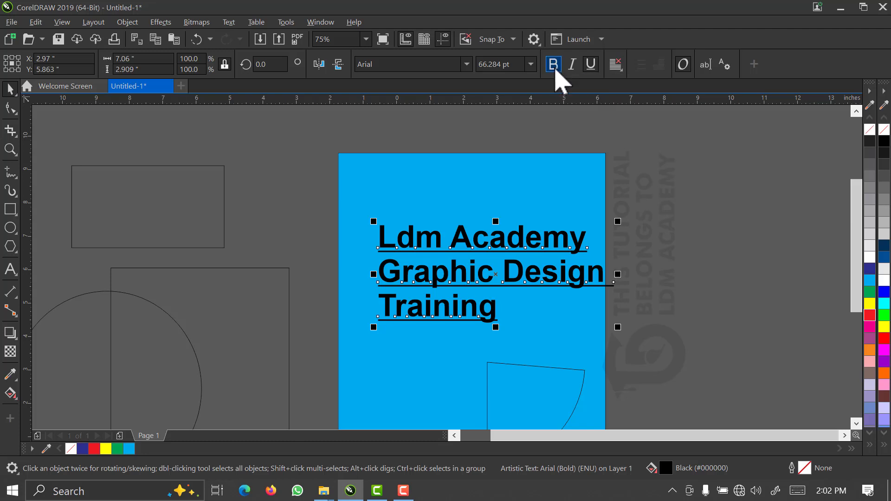
left_click(553, 65)
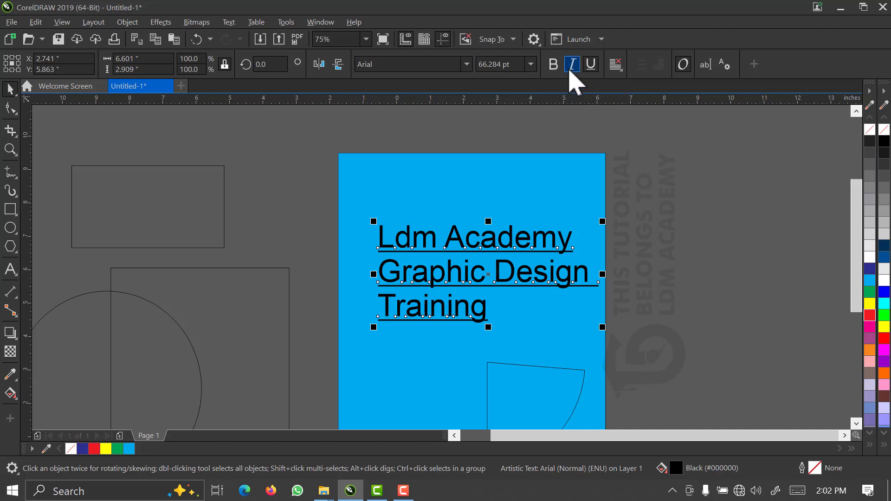
left_click(572, 65)
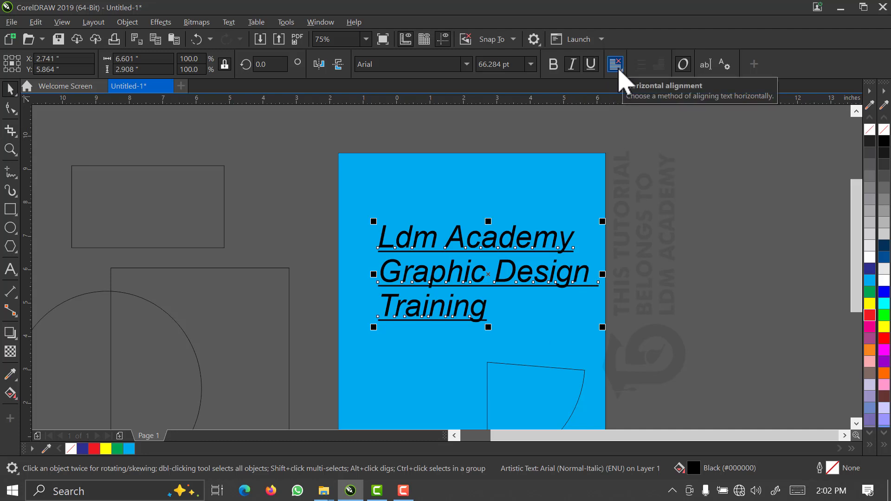
Step: Right-align the text after trying center alignment and previewing Force Justify, and move it up to the blue page's upper edge
left_click(617, 67)
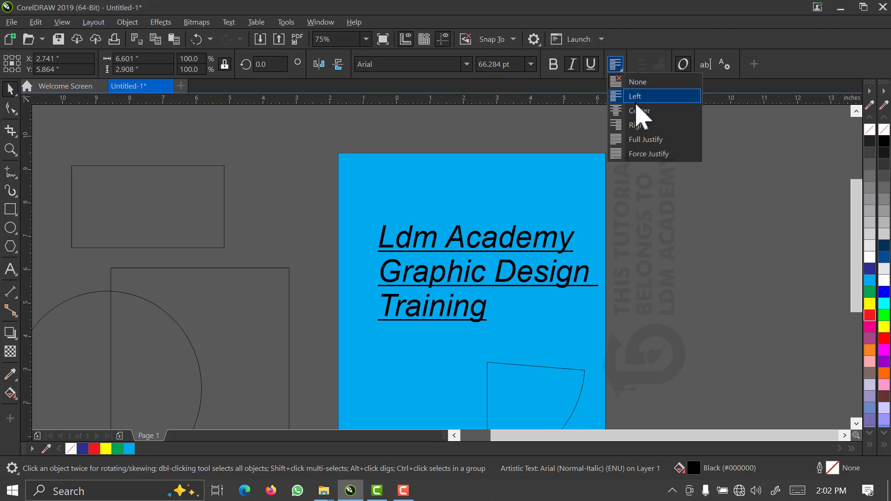
left_click(639, 111)
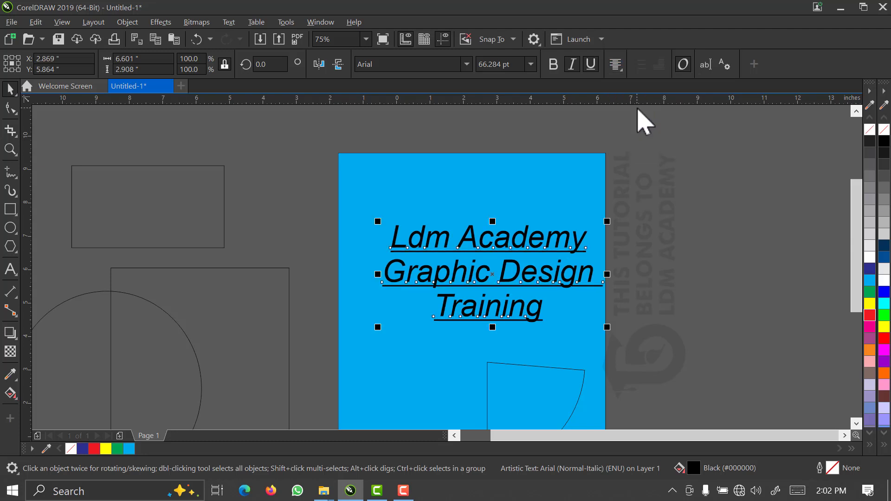
left_click(616, 64)
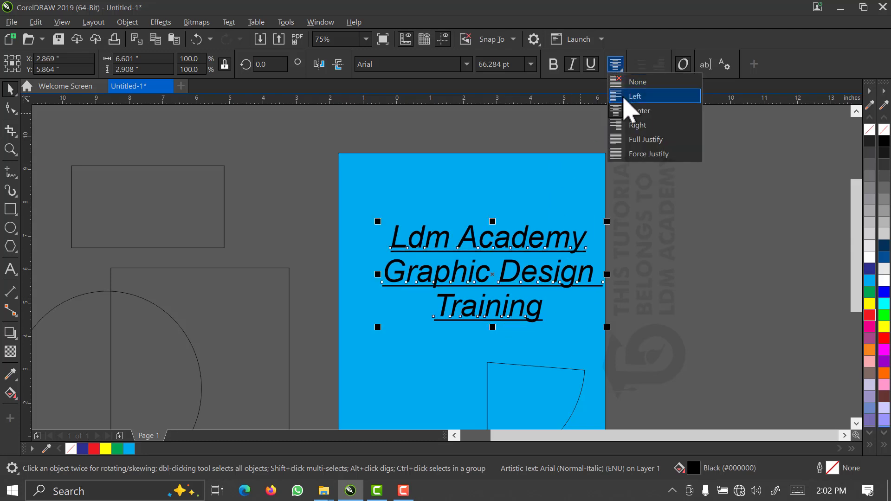
left_click(634, 128)
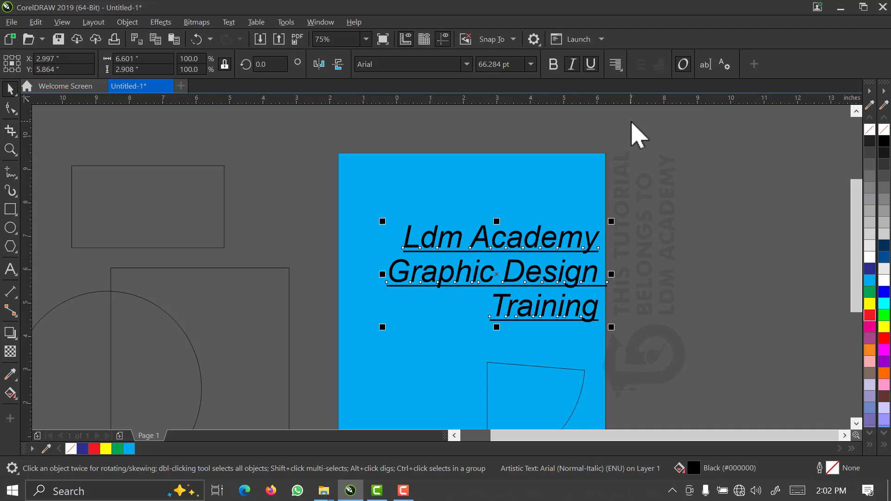
left_click(620, 66)
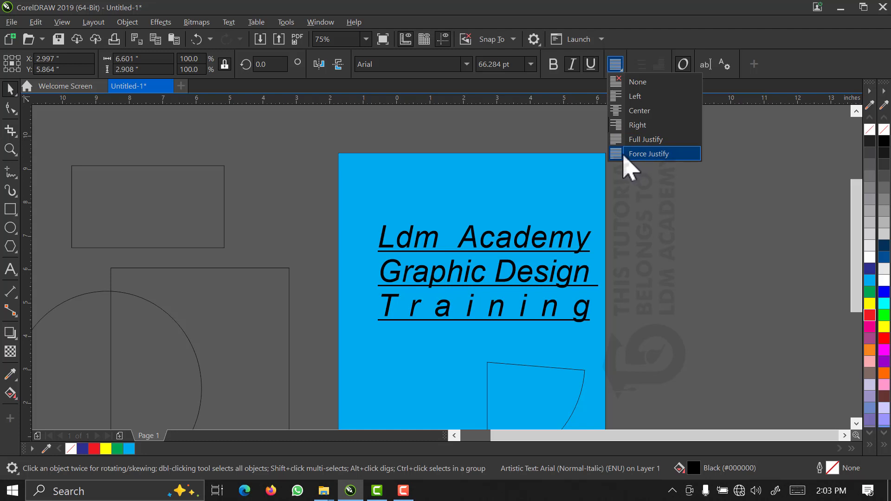
left_click(307, 141)
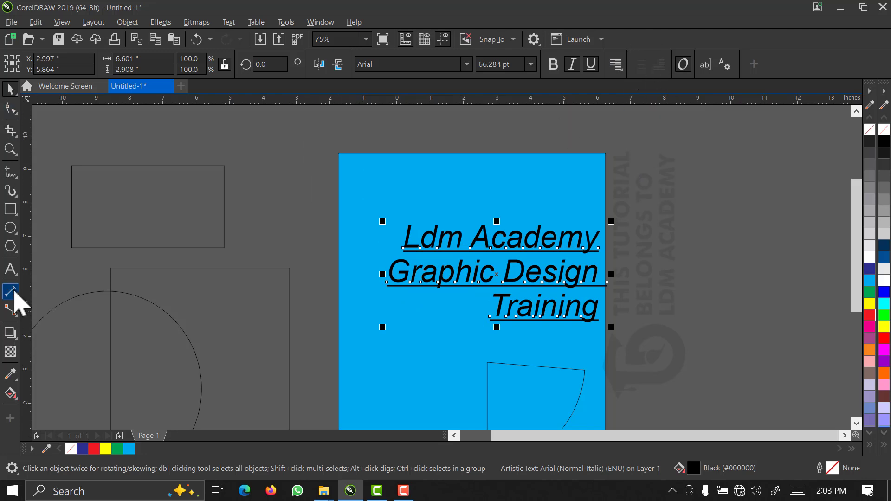
left_click_drag(477, 281, 420, 254)
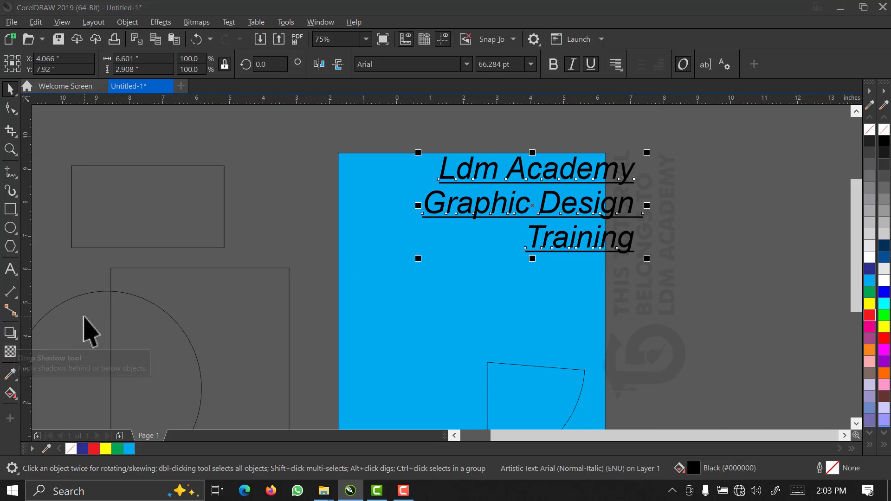
Step: Move the large ellipse onto the blue page, scale it down to about 3.32 by 3.43 inches and fill it red
left_click(76, 305)
left_click_drag(75, 305, 402, 243)
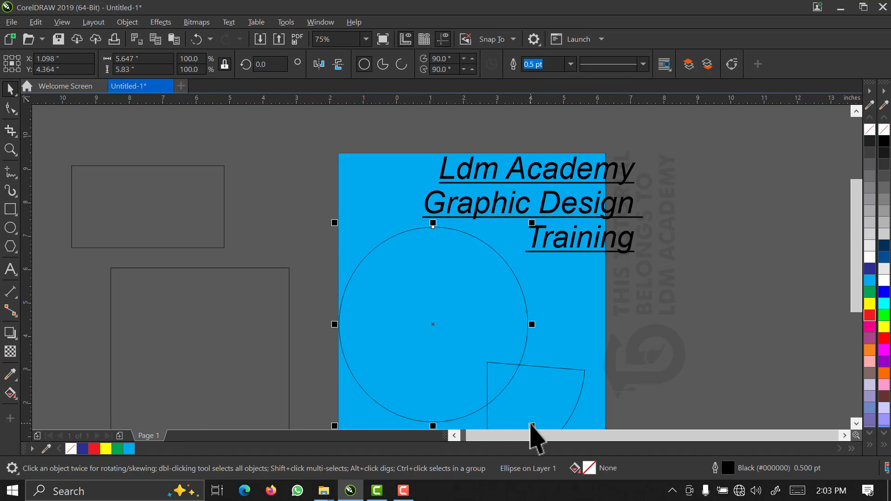
left_click_drag(532, 426, 451, 342)
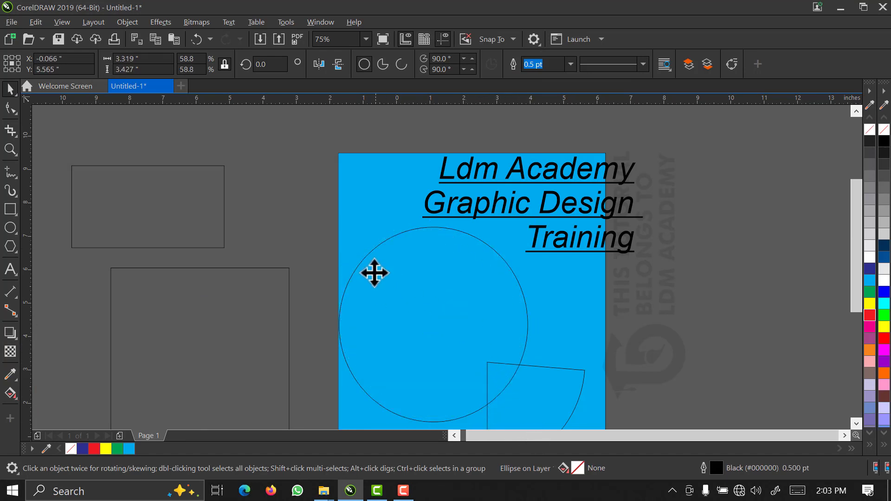
left_click_drag(375, 273, 392, 296)
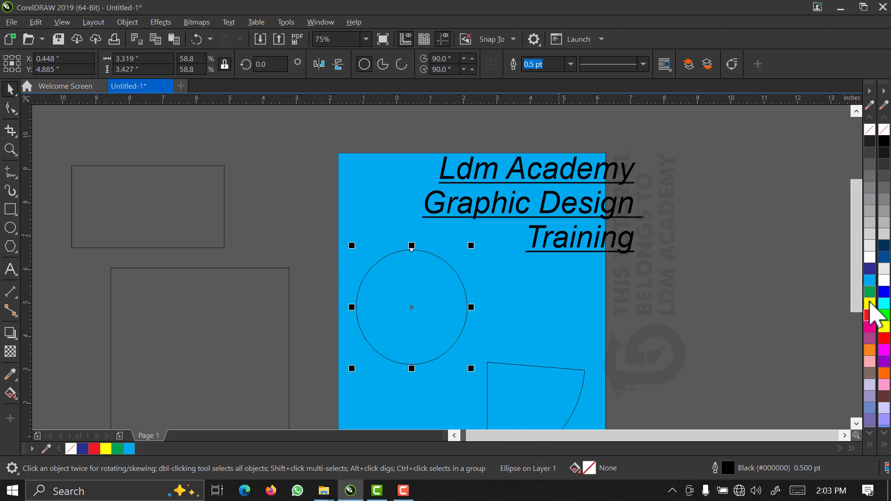
left_click(871, 318)
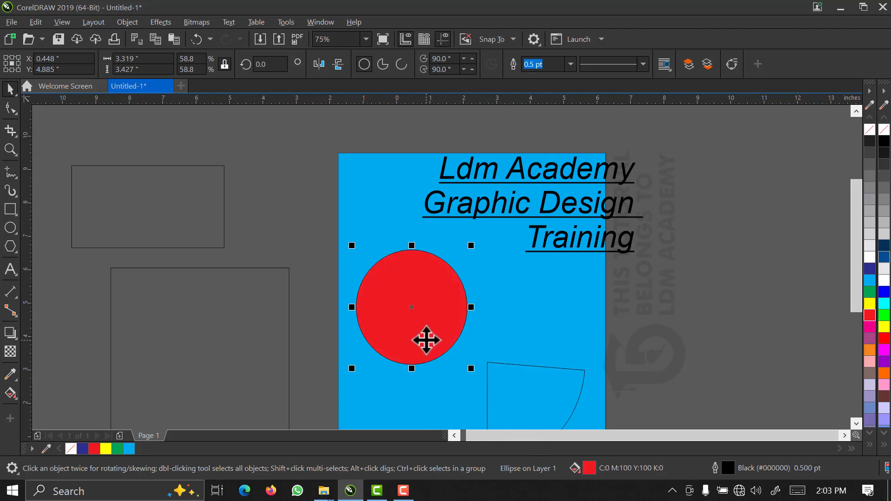
Step: Add a drop shadow to the red ellipse from its center, offset slightly downward and to the right
scroll(424, 339, "up", 2)
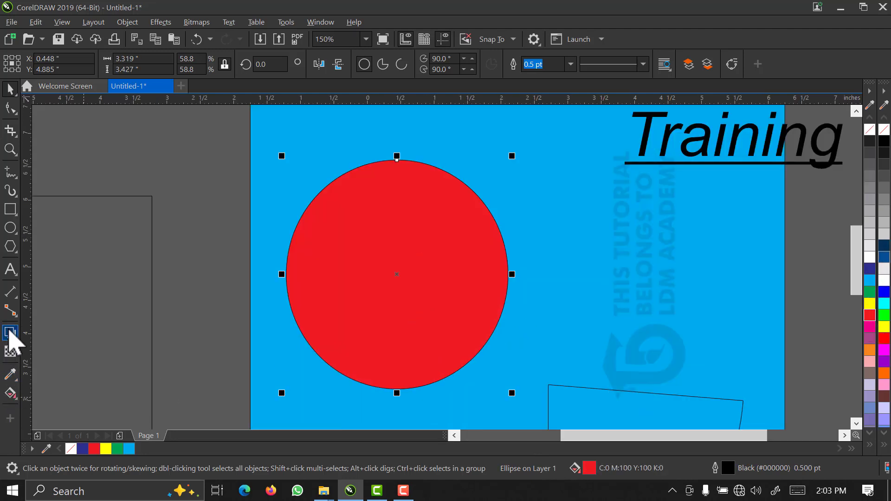
left_click(11, 332)
left_click_drag(398, 275, 423, 401)
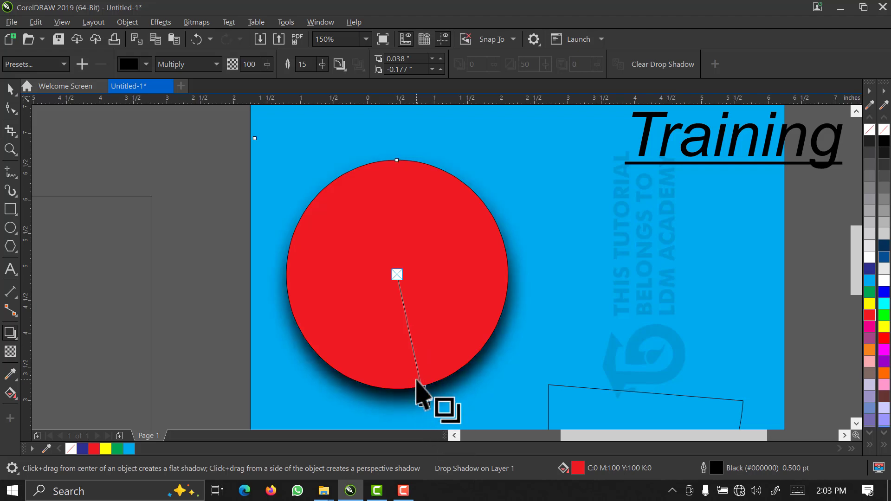
Step: Try the Perspective Top Left preset on the ellipse's shadow, and switch it to the Flat Top Left preset
left_click(60, 65)
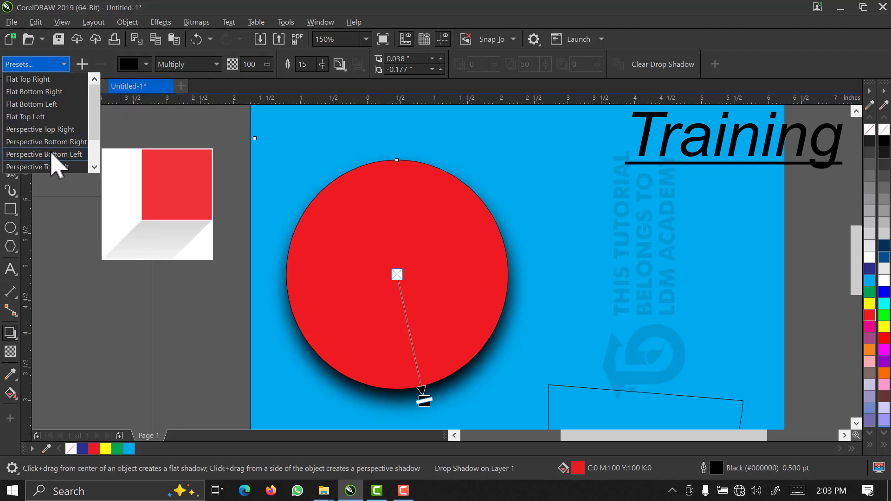
left_click(51, 168)
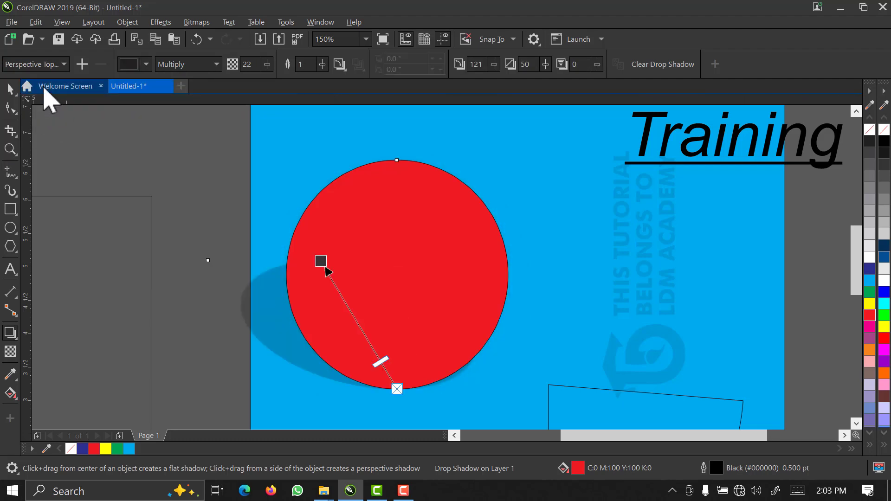
left_click(51, 65)
left_click(32, 119)
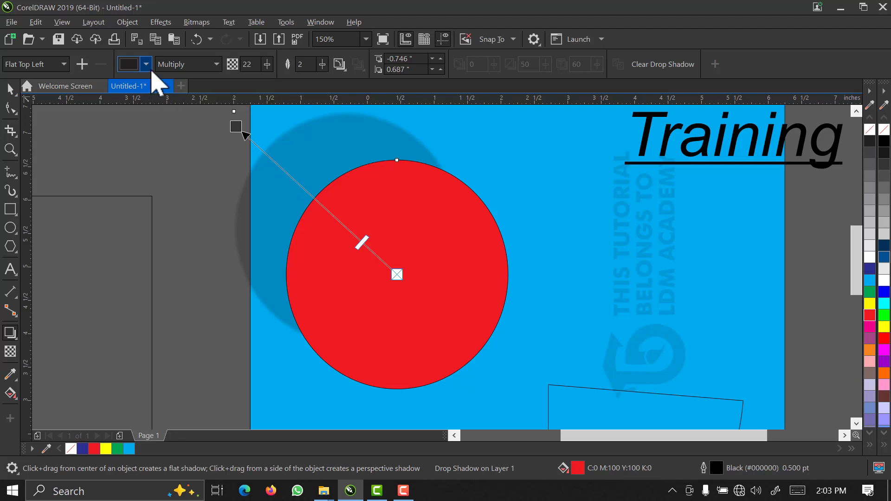
Step: Examine the shadow color choices in the CMYK palette, close it and return to the Pick tool
left_click(147, 65)
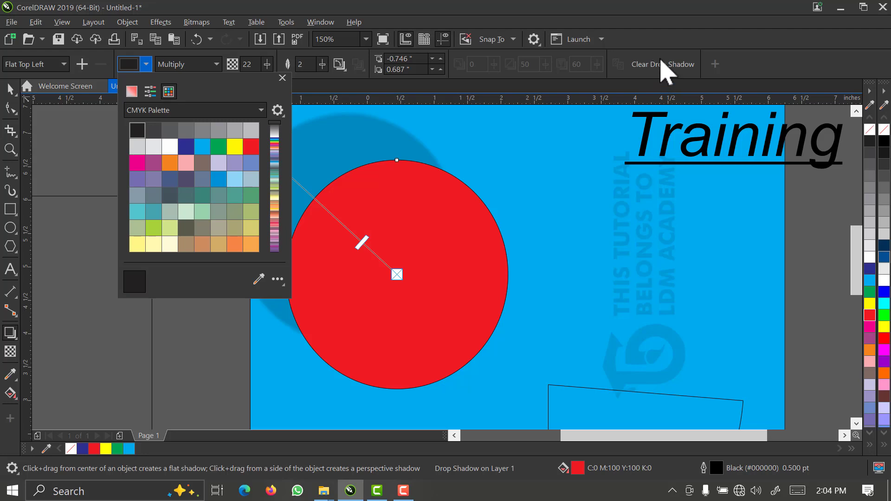
left_click(661, 60)
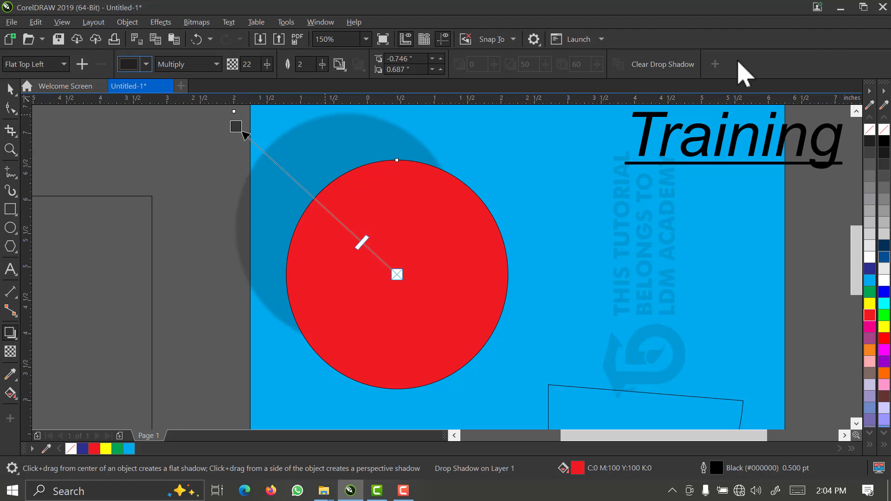
left_click(11, 88)
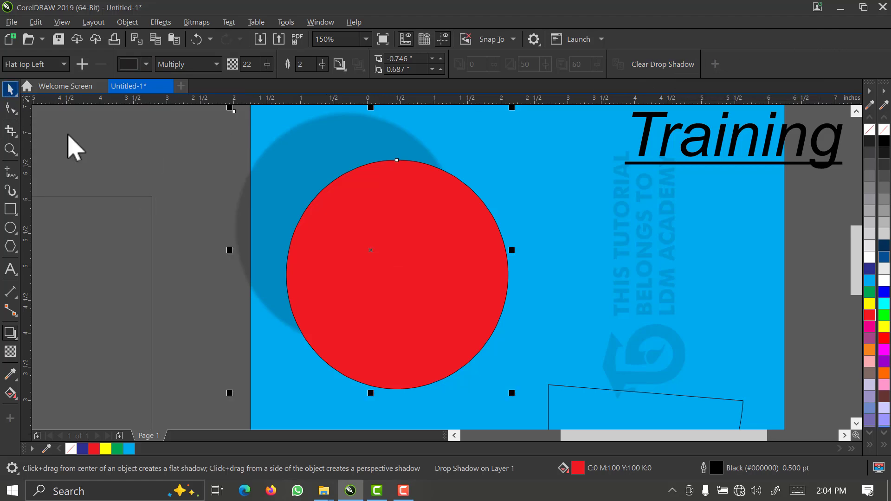
Step: Delete the red ellipse, and place the outlined rectangle on the blue page as a green shape about 3.63 by 3.33 inches
key("Delete")
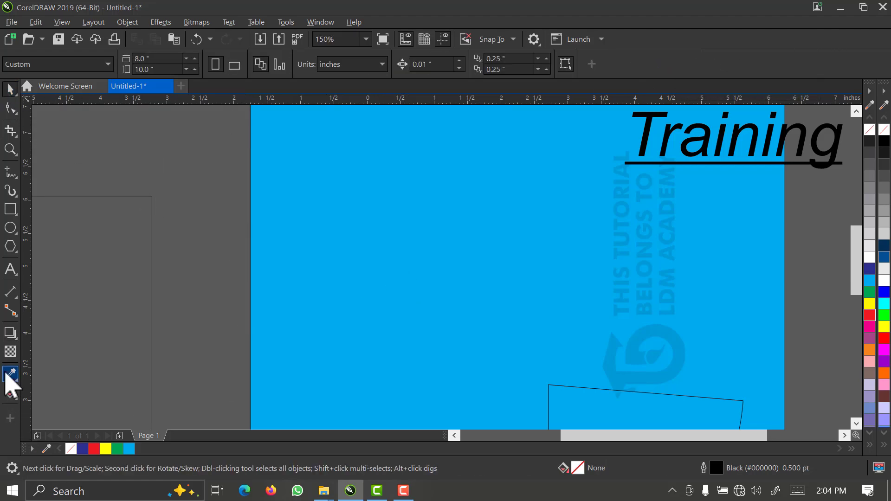
left_click_drag(134, 387, 517, 227)
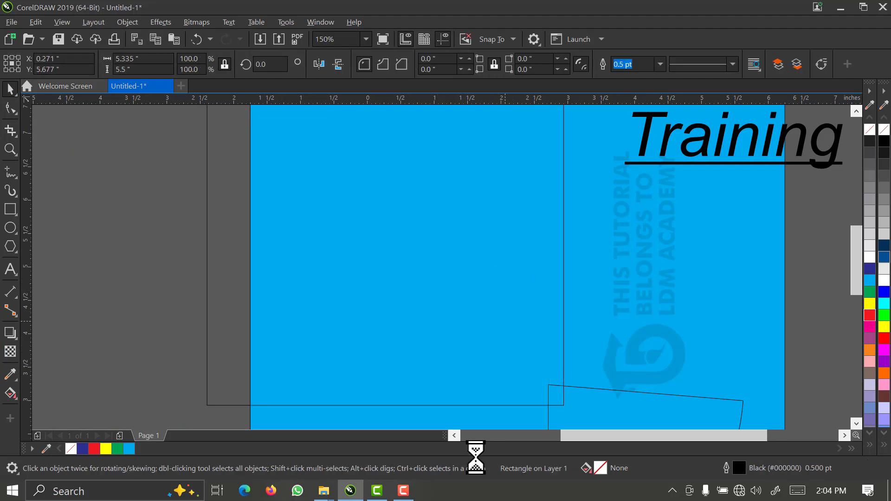
left_click_drag(385, 409, 420, 374)
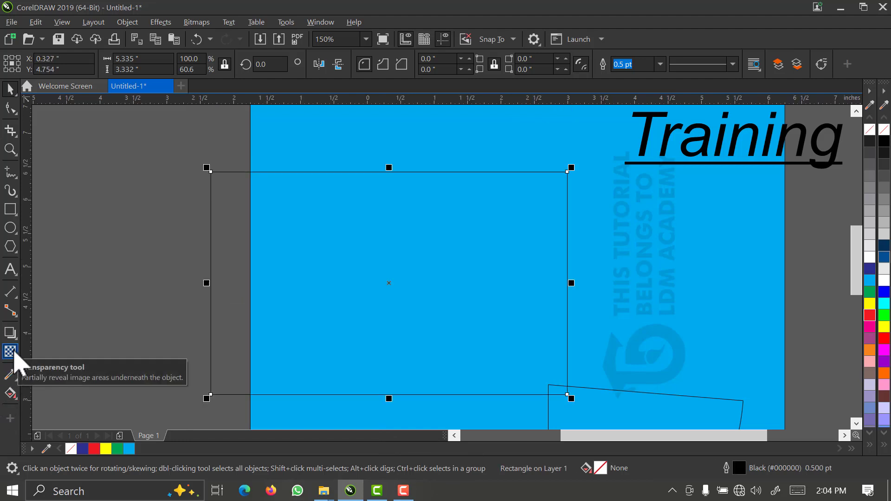
left_click(119, 448)
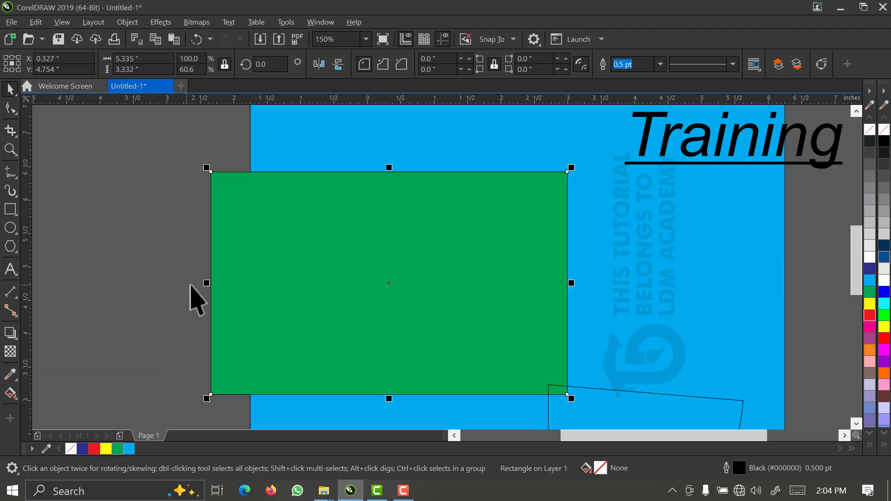
left_click_drag(207, 283, 320, 299)
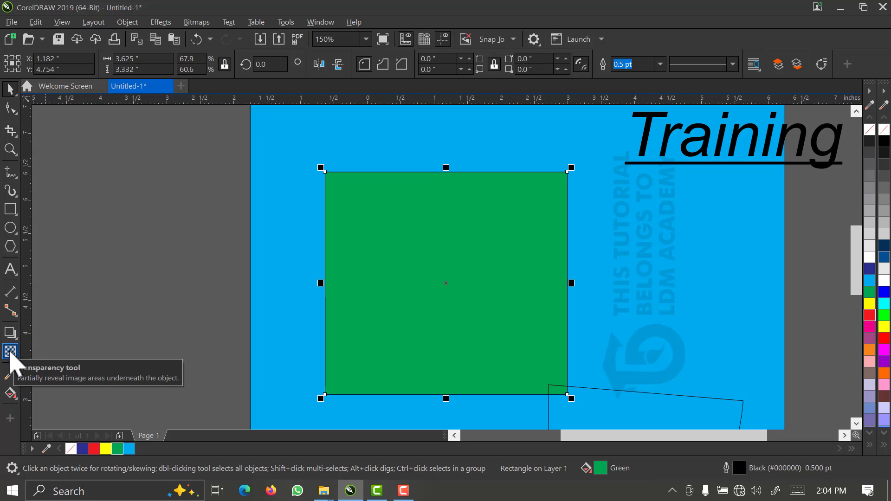
Step: Make a red copy of the green rectangle, about 3.96 by 2.97 inches and overlapping it, and remove both rectangles' outlines
left_click_drag(572, 399, 545, 374)
left_click_drag(548, 271, 590, 265)
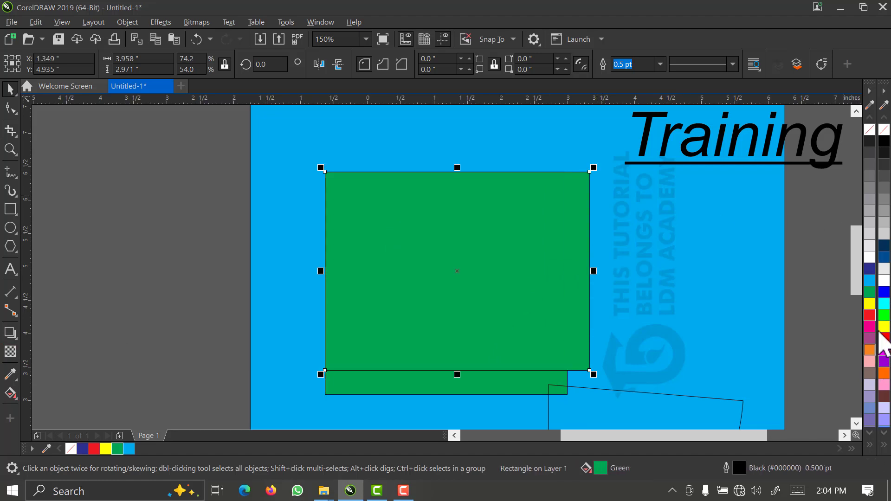
left_click_drag(870, 318, 515, 283)
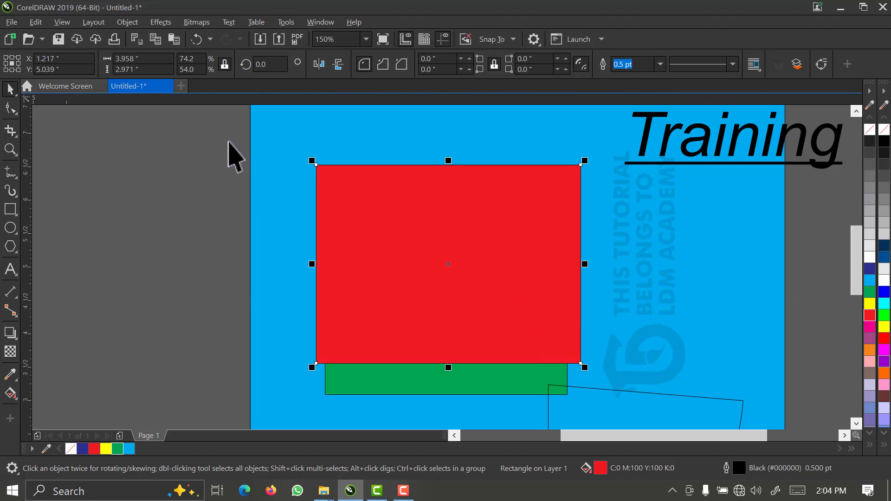
scroll(633, 424, "down", 1)
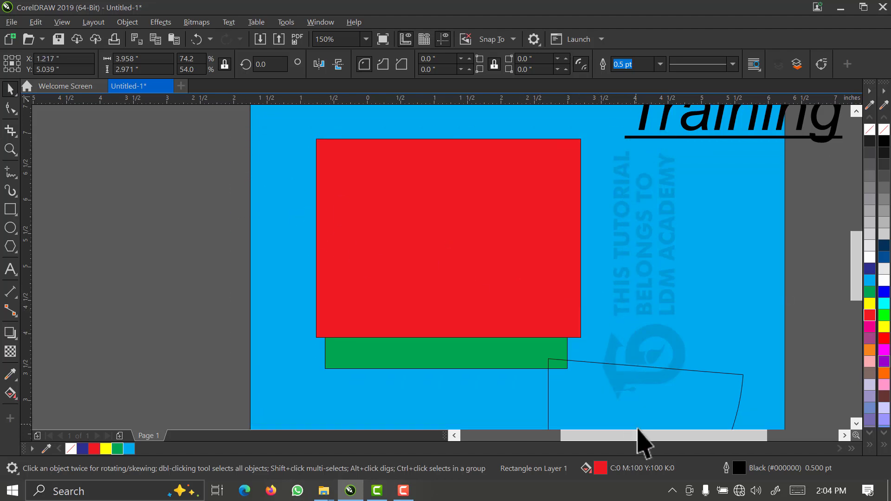
right_click(873, 133)
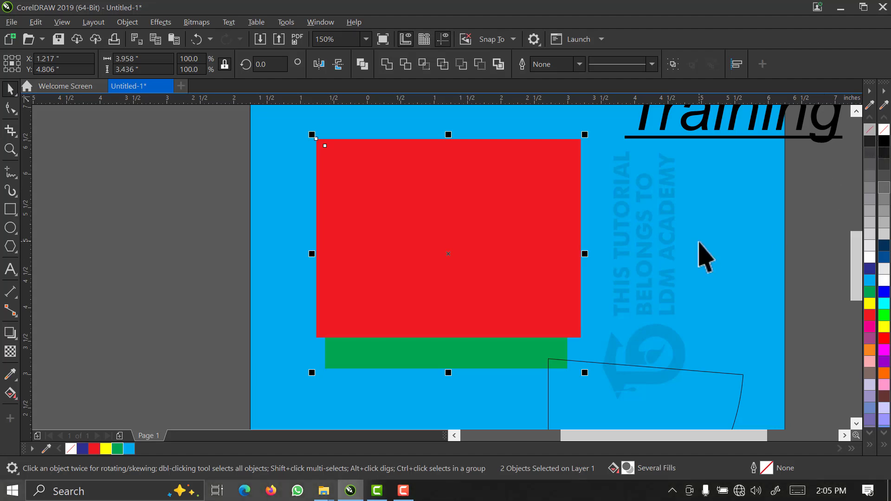
left_click(190, 263)
Step: Apply a linear fountain transparency to the red rectangle, fading straight down from near its center to its lower edge
left_click(460, 255)
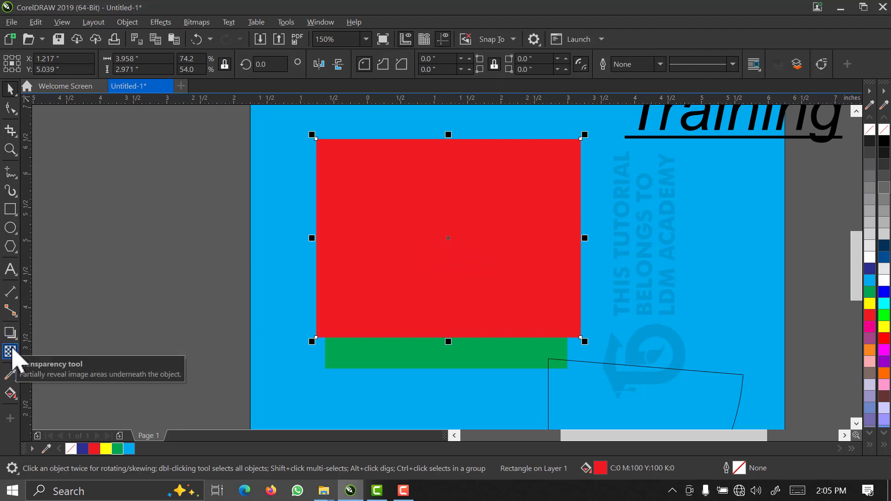
left_click(10, 352)
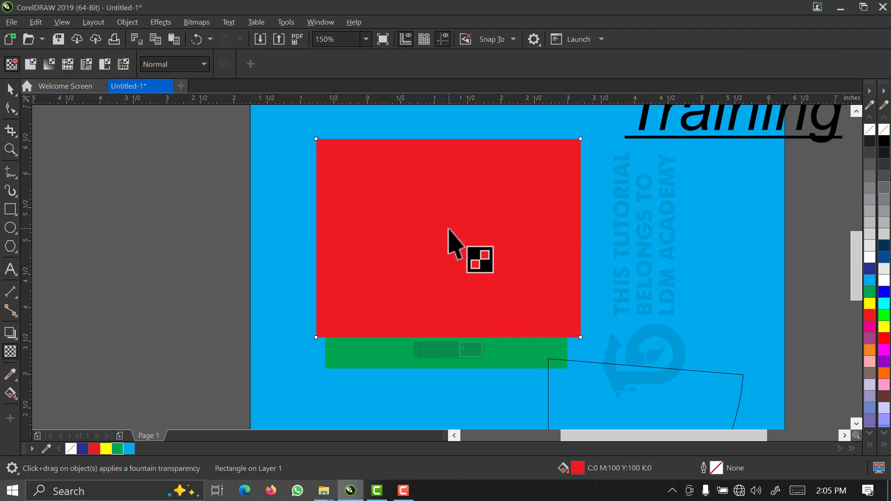
left_click_drag(447, 225, 448, 337)
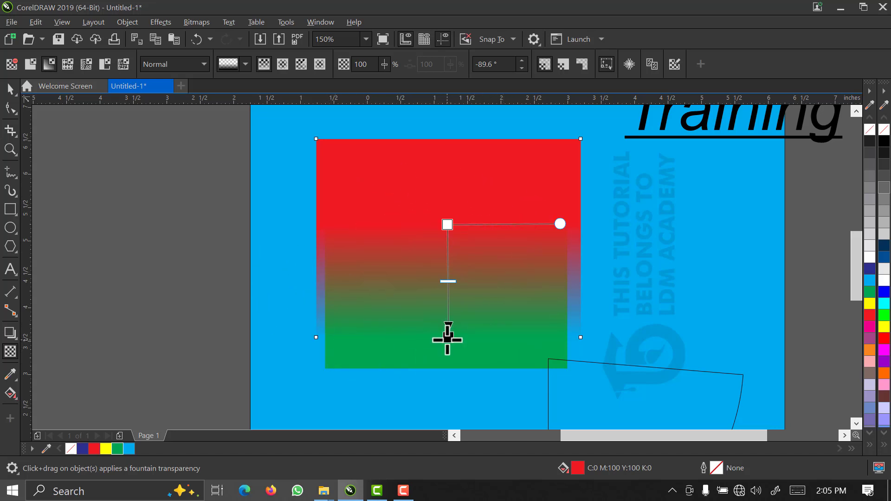
left_click_drag(448, 339, 447, 332)
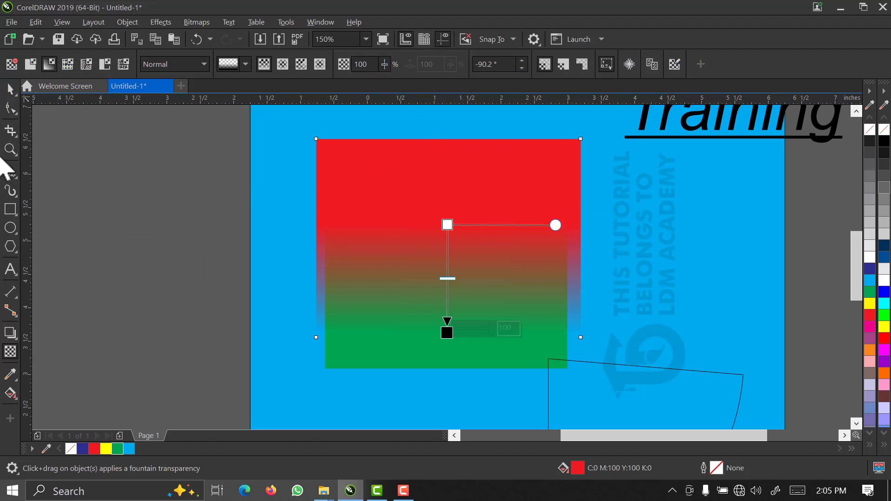
left_click(10, 88)
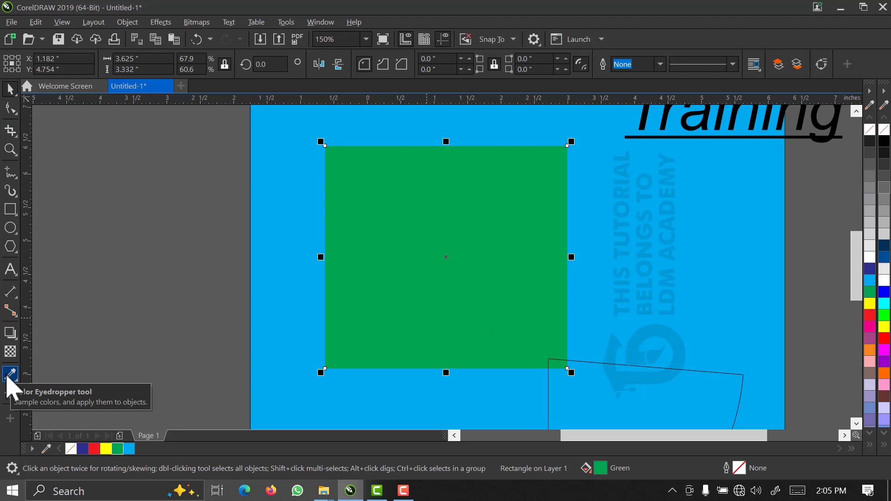
Step: Make a smaller copy of the green rectangle, about 2.34 by 2.15 inches, place it left of the original and fill it red
left_click_drag(572, 372, 488, 303)
right_click(488, 303)
left_click_drag(447, 251, 264, 293)
left_click(93, 449)
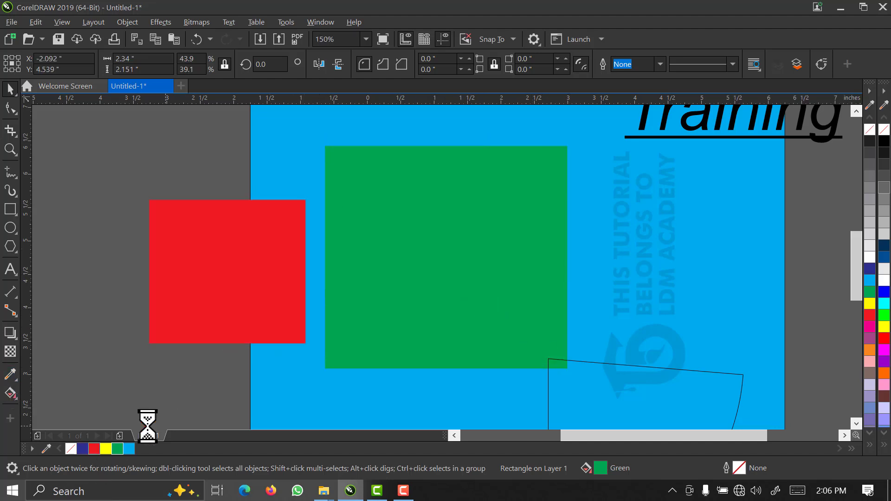
Step: Make another copy of the green rectangle, about 2.60 by 2.39 inches, place it right of the original and fill it orange
left_click(418, 274)
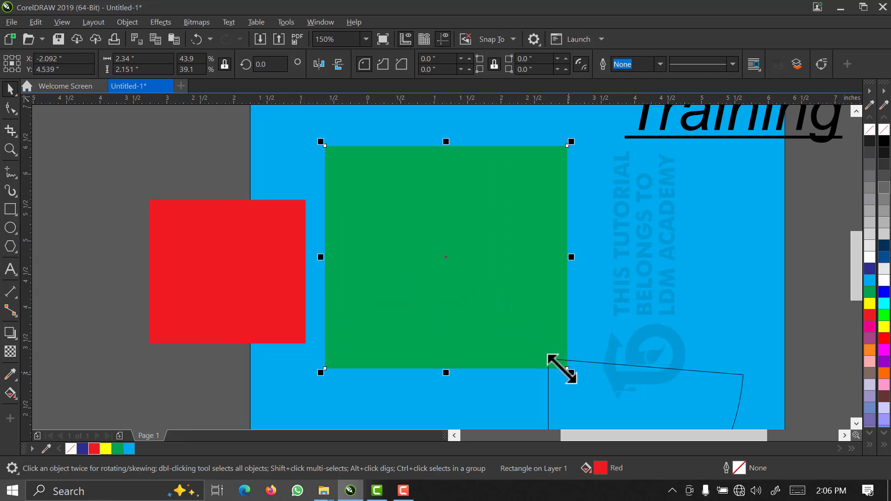
left_click_drag(562, 371, 506, 313)
right_click(506, 313)
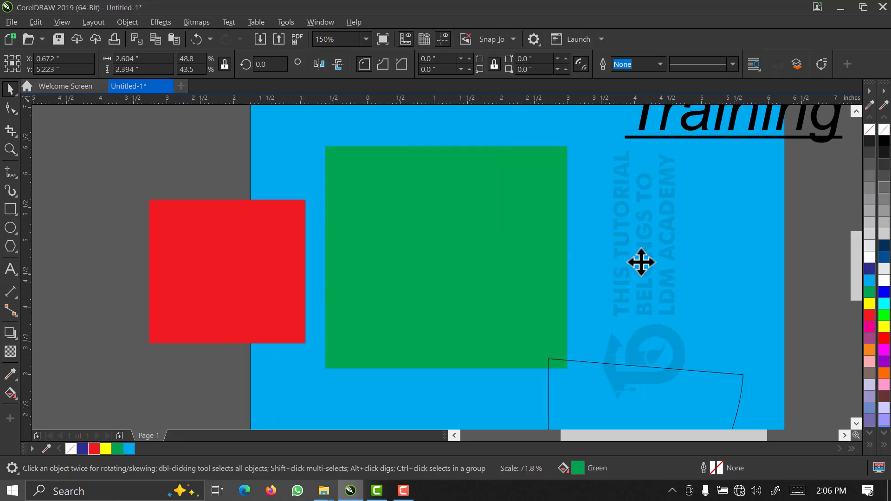
left_click_drag(641, 263, 693, 255)
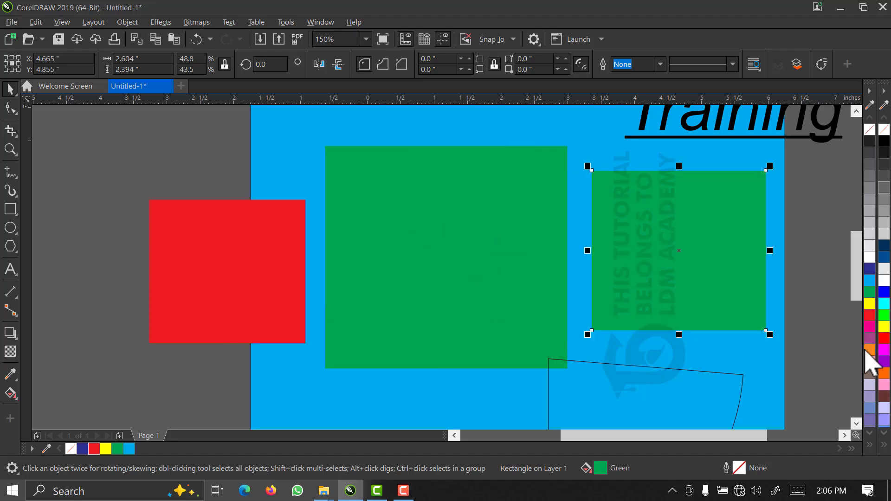
left_click(870, 352)
left_click(703, 364)
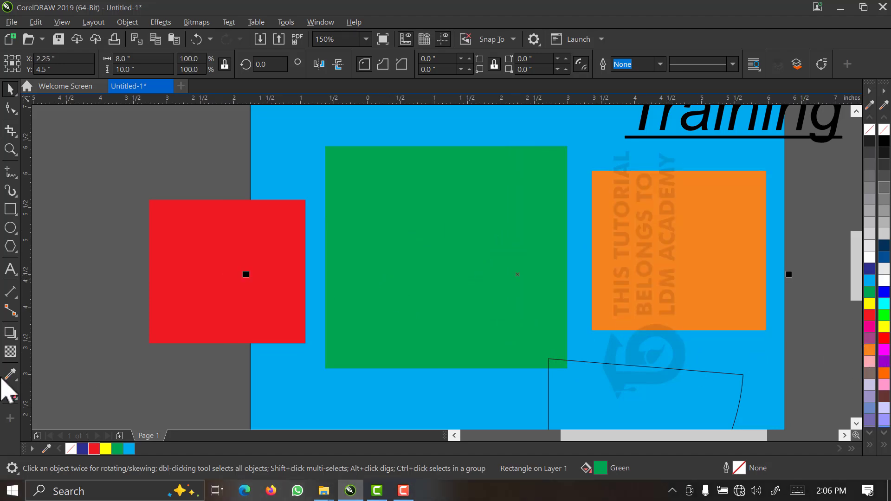
Step: Sample the orange rectangle's color with the Color Eyedropper and apply it to the large green and small red rectangles
left_click(399, 274)
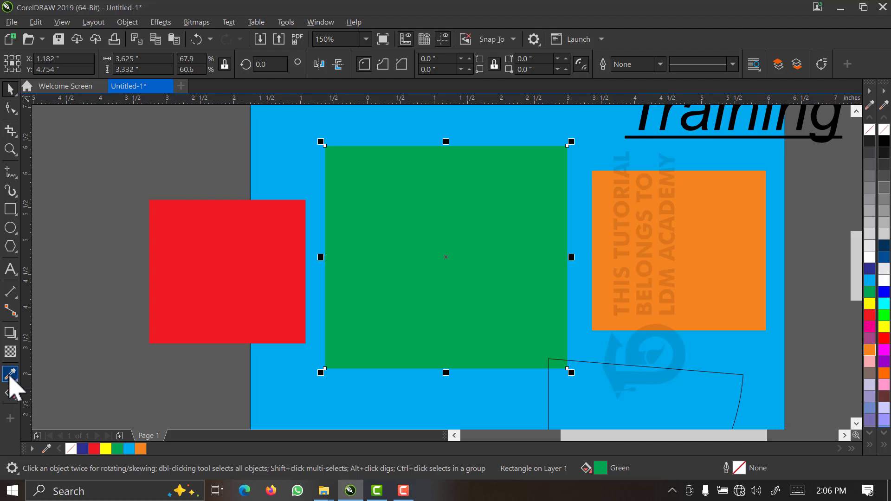
left_click(9, 375)
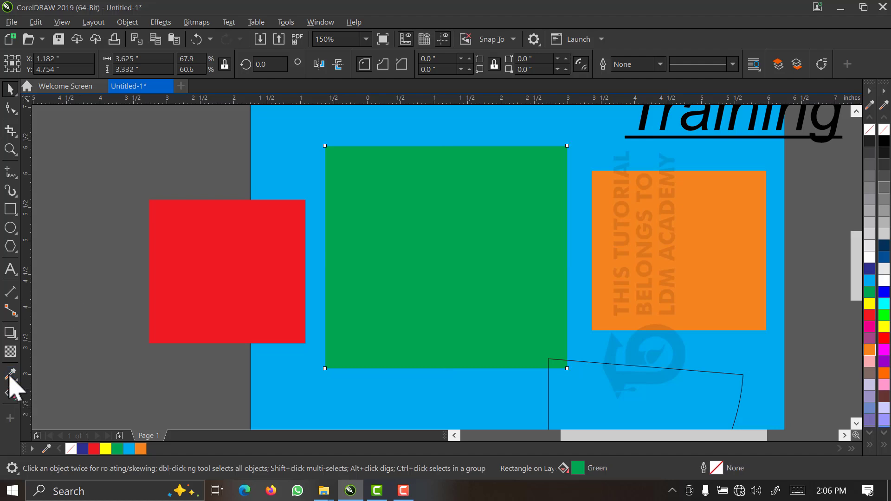
left_click(686, 257)
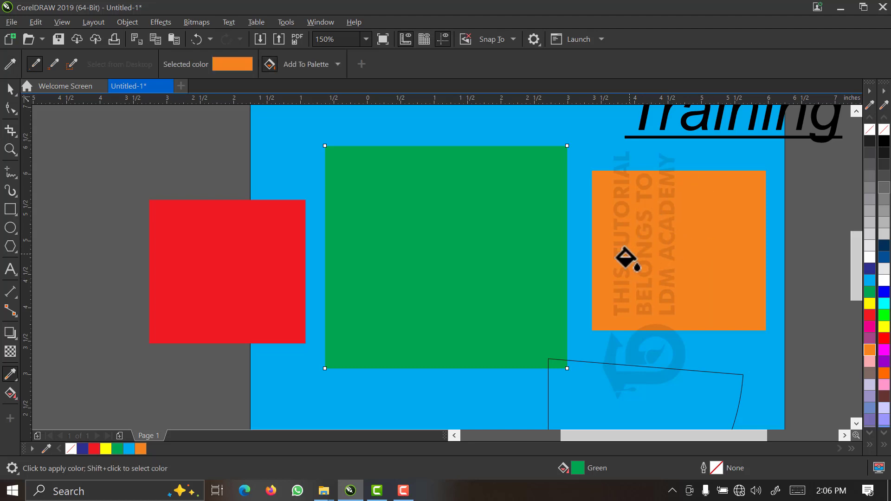
left_click(436, 260)
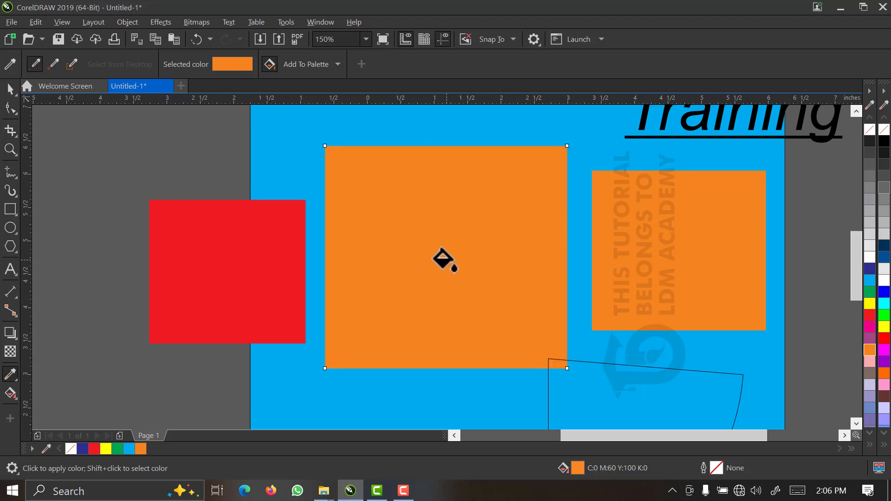
left_click(188, 258)
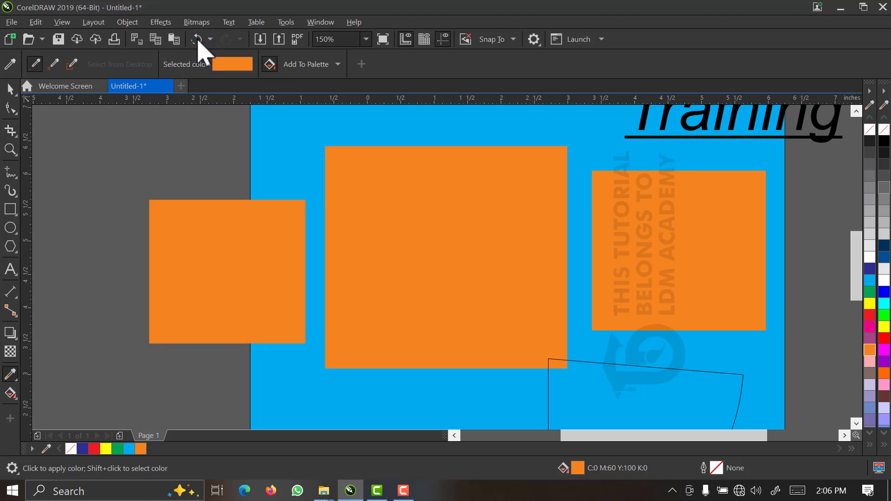
Step: Undo the last three color fills and return to the Pick tool
left_click(197, 40)
left_click(197, 40)
left_click(197, 40)
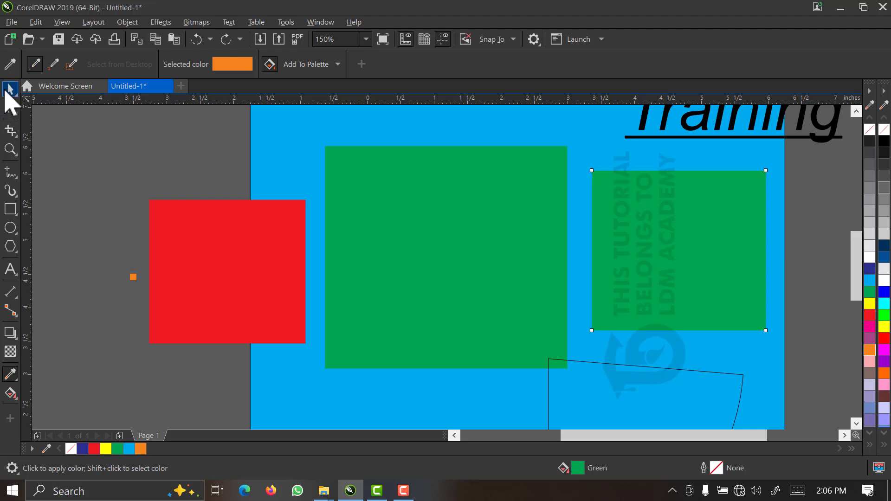
left_click(8, 89)
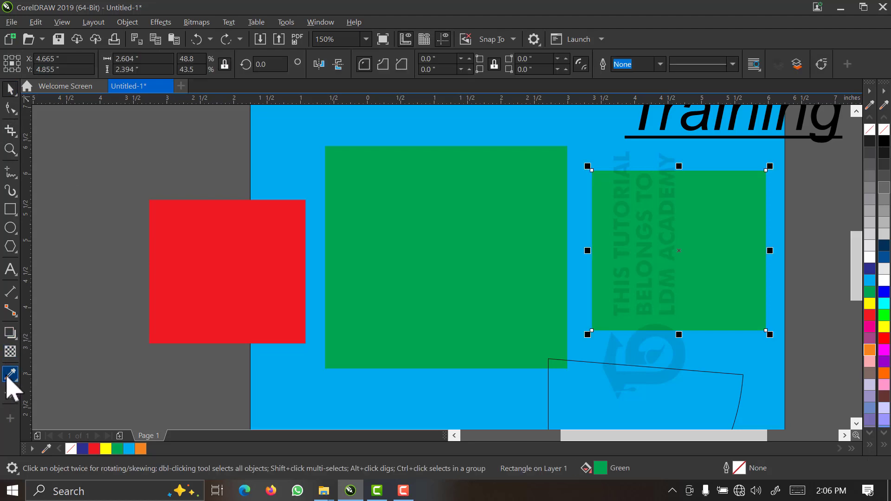
Step: Sample the small rectangle's red with the Color Eyedropper and apply it to both green rectangles and the pie shape
left_click(9, 375)
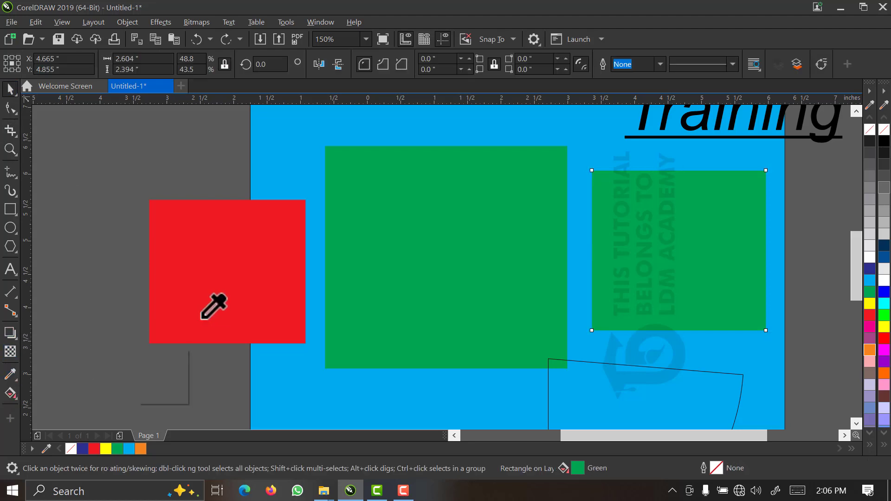
left_click(221, 278)
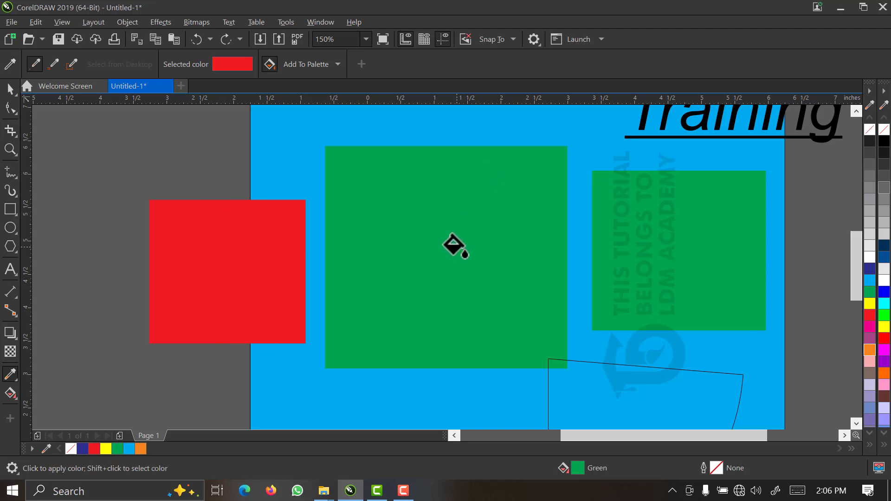
left_click(482, 201)
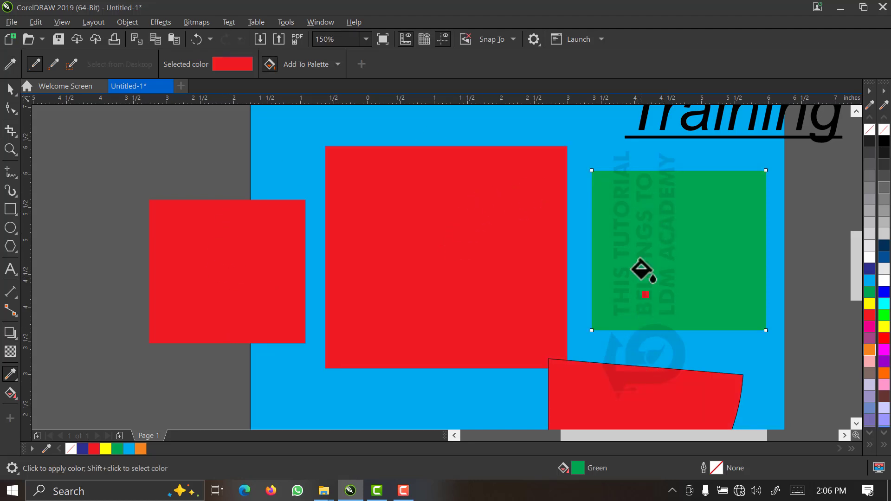
left_click(640, 374)
left_click(625, 238)
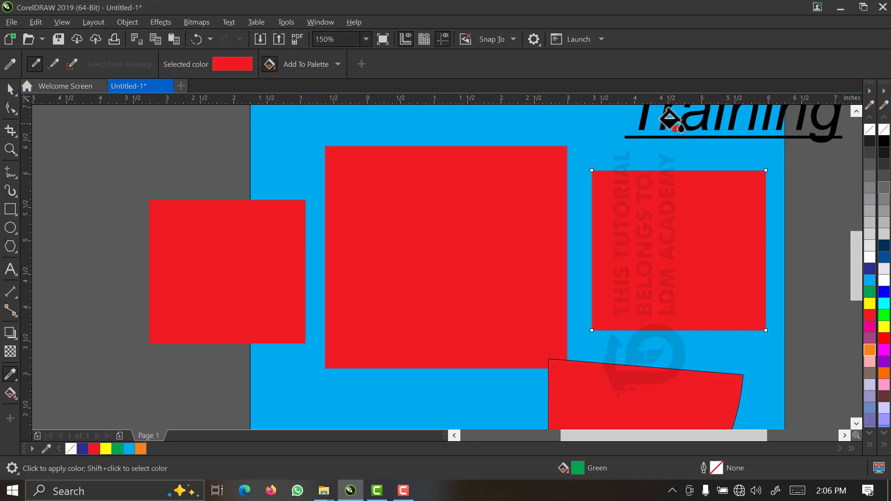
Step: Apply the sampled red to the "Graphic Design Training" text
scroll(644, 144, "down", 1)
scroll(662, 114, "up", 1)
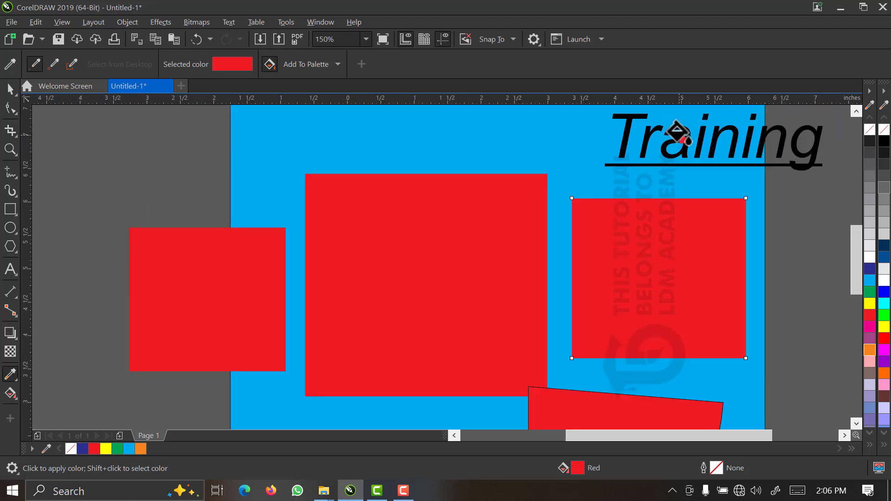
scroll(680, 128, "up", 1)
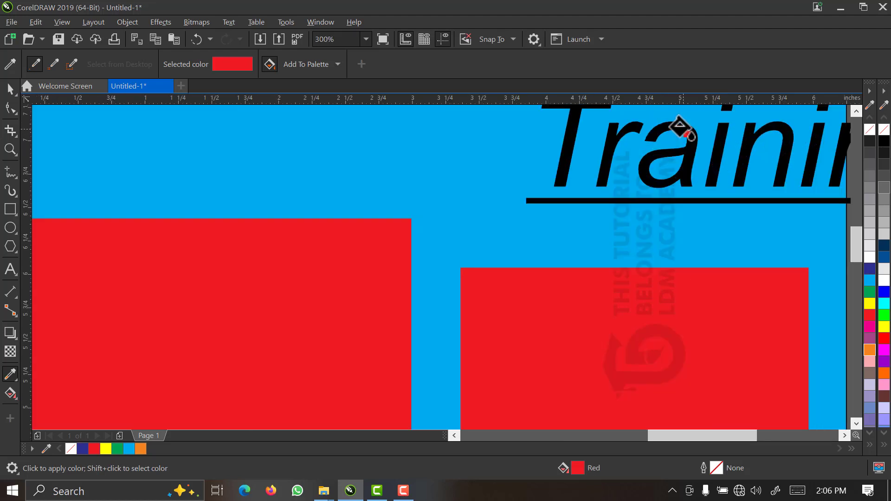
left_click(680, 128)
Step: Delete the two smaller red rectangles and the red pie shape, keeping the large rectangle and the text
scroll(679, 125, "down", 2)
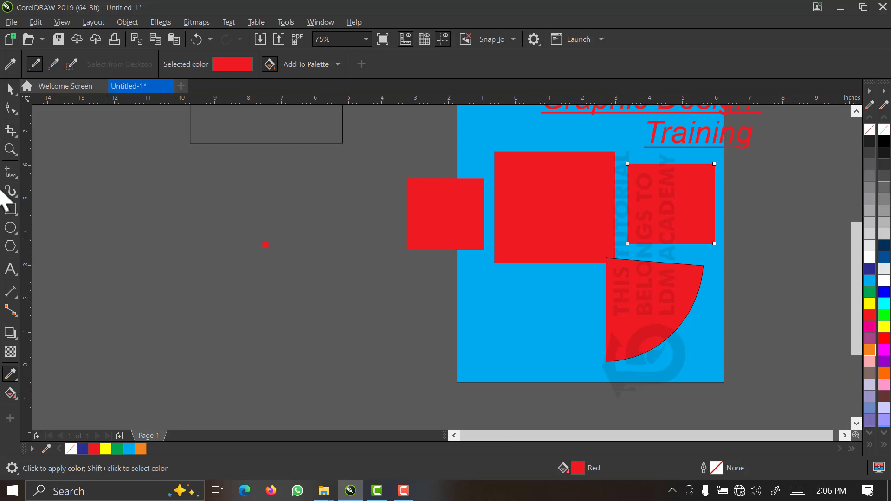
left_click(10, 88)
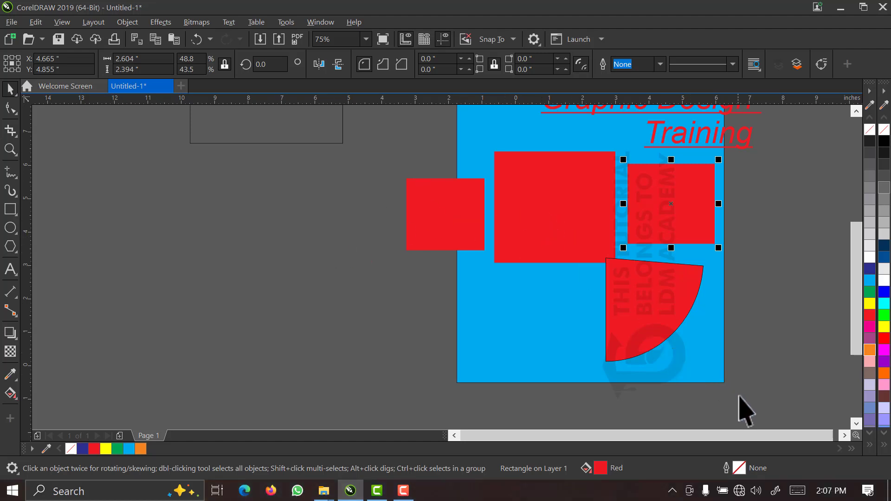
left_click_drag(739, 393, 388, 136)
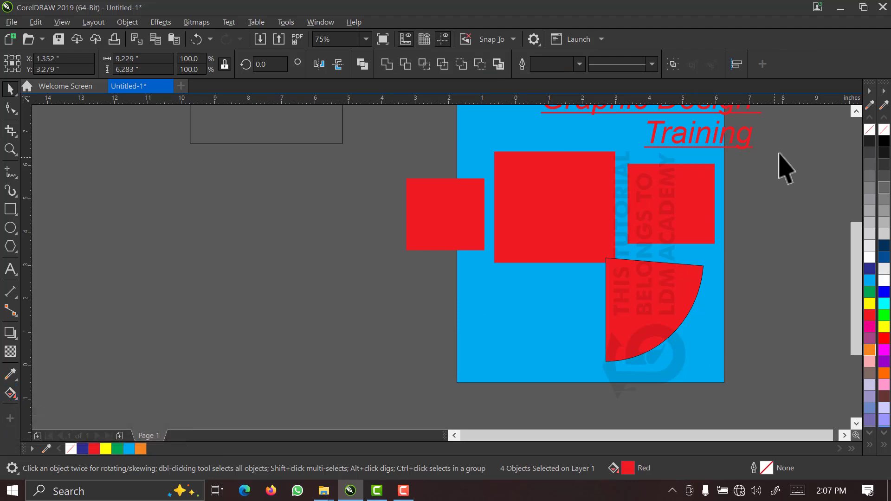
left_click_drag(791, 144, 575, 403)
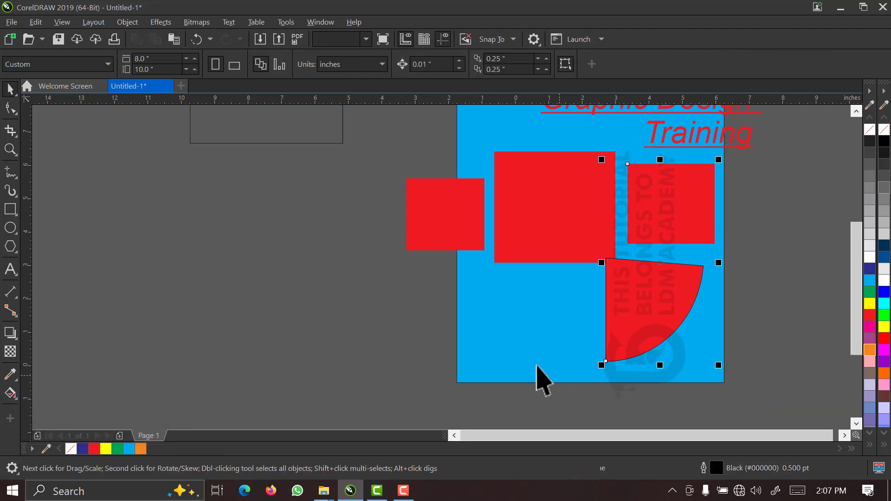
left_click_drag(372, 157, 525, 296)
key("Delete")
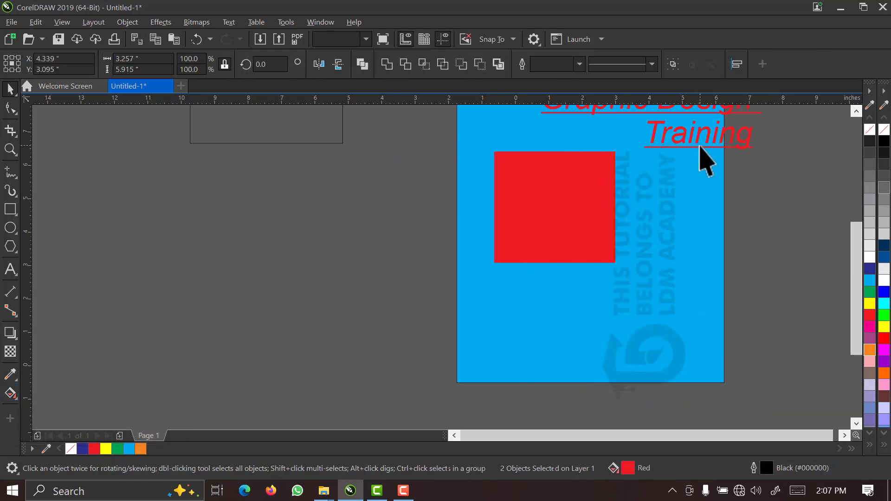
Step: Move the "Ldm Academy Graphic Design Training" text onto the blue page below the red rectangle
left_click_drag(635, 366, 617, 363)
key("z")
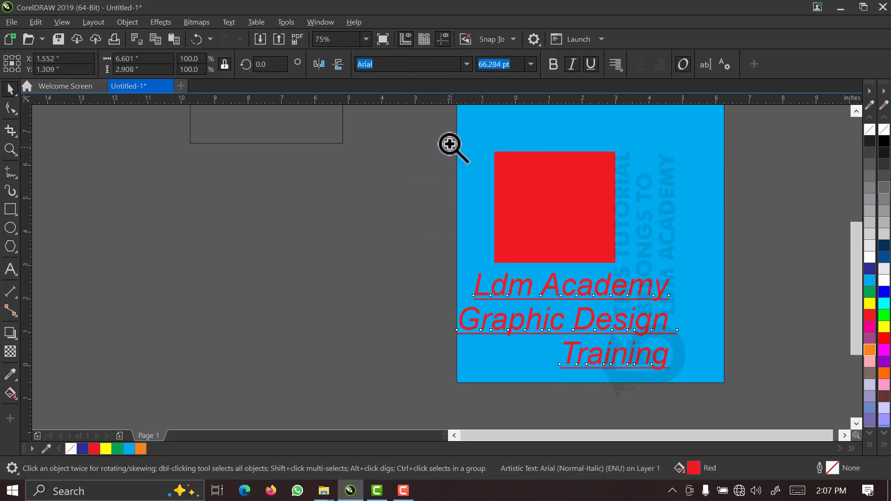
left_click_drag(448, 136, 695, 384)
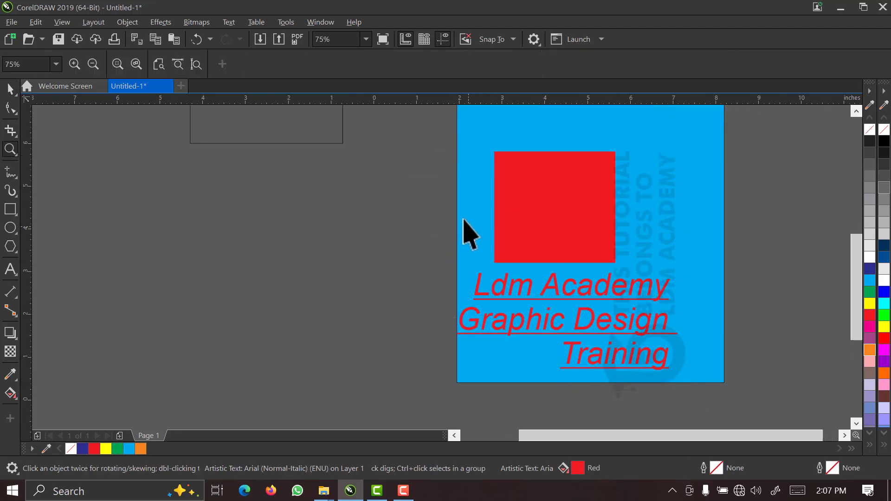
Step: Apply a horizontal red-to-white fountain fill to the red rectangle with the Interactive Fill tool
left_click(390, 236)
left_click(12, 394)
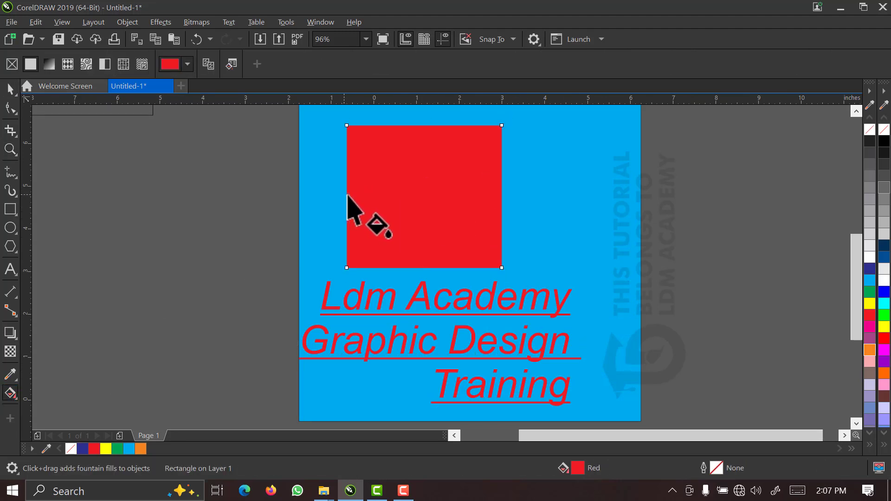
left_click_drag(342, 194, 463, 195)
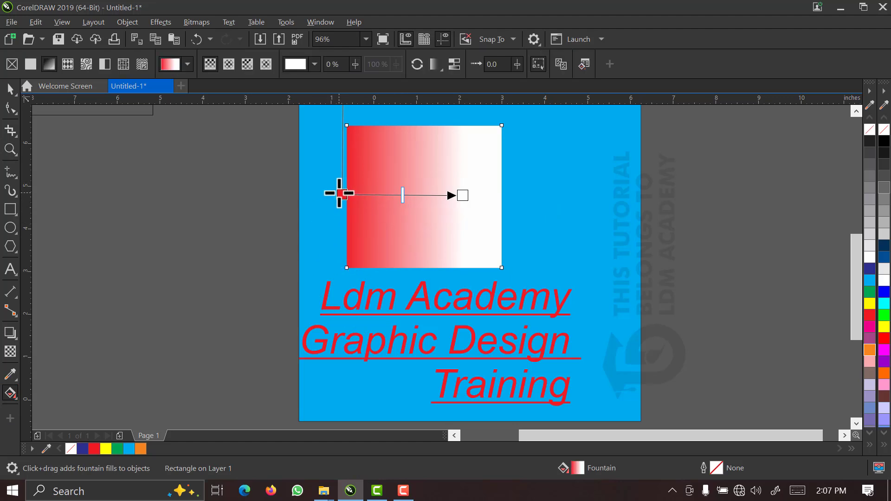
Step: Set the end color of the rectangle's fountain fill to black from the PANTONE solid coated palette
left_click(461, 196)
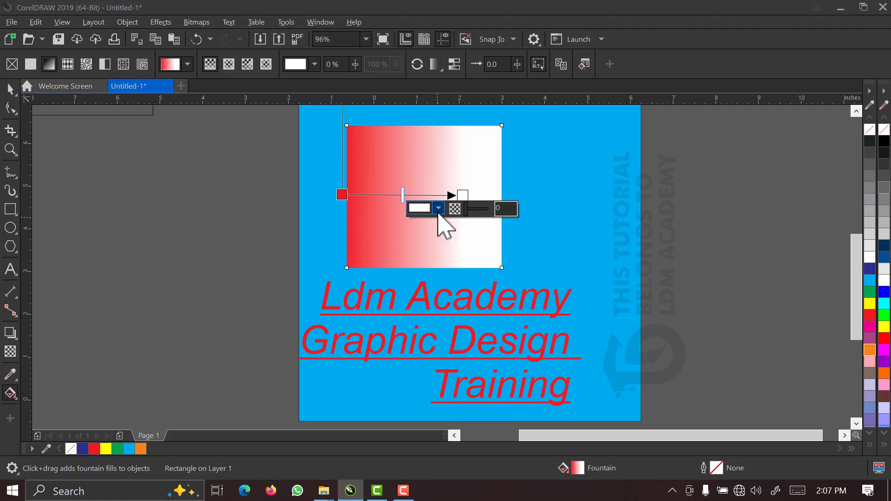
left_click(439, 210)
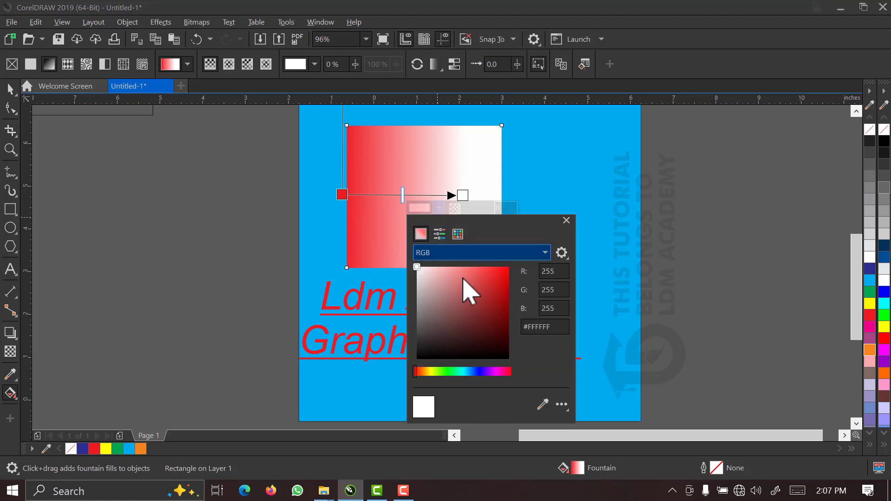
left_click(456, 234)
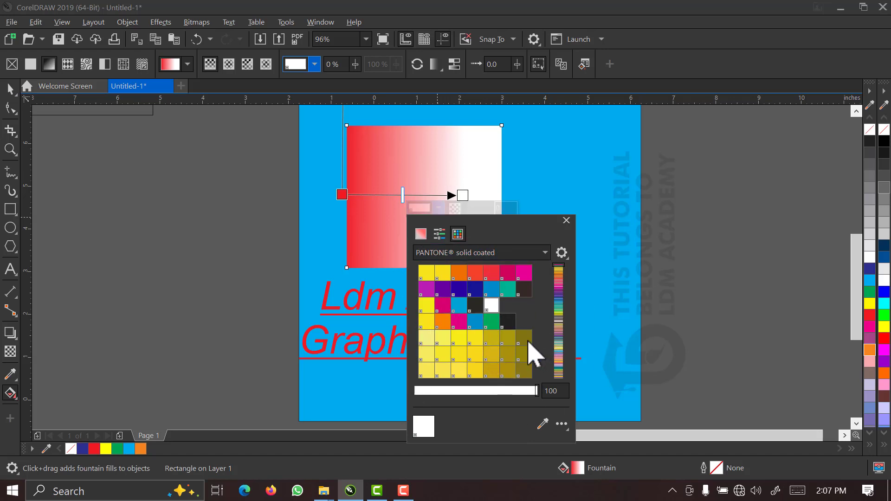
left_click(508, 323)
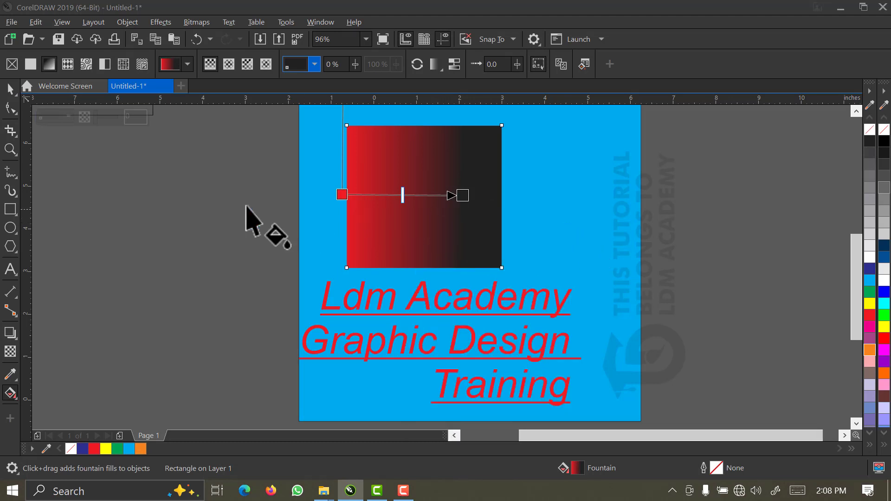
Step: Apply a horizontal red-to-white fountain fill across the "Ldm Academy Graphic Design Training" text
left_click(10, 89)
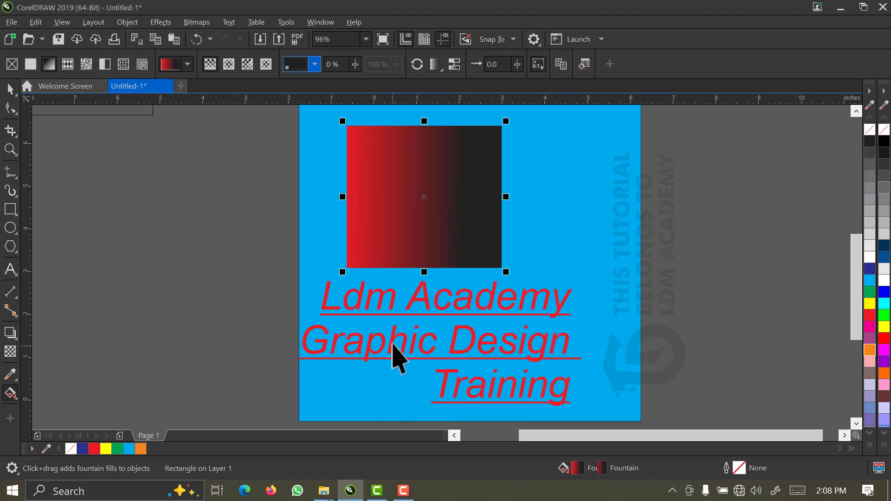
left_click(395, 355)
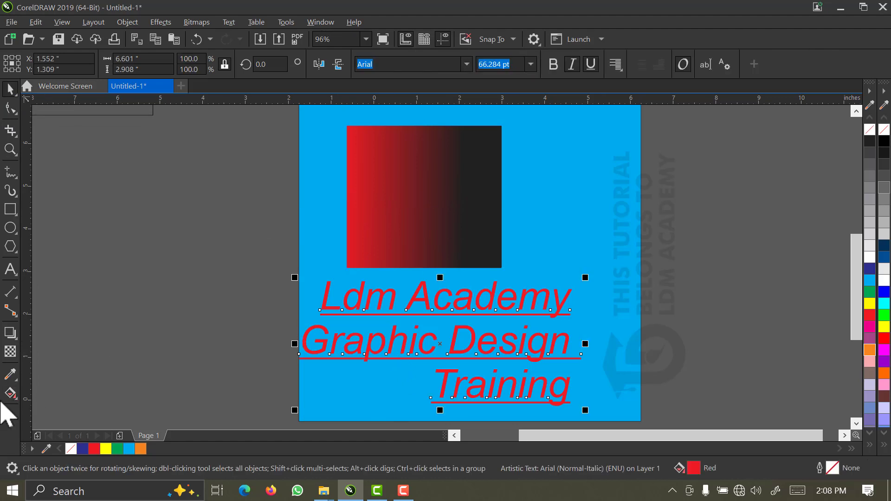
left_click(8, 391)
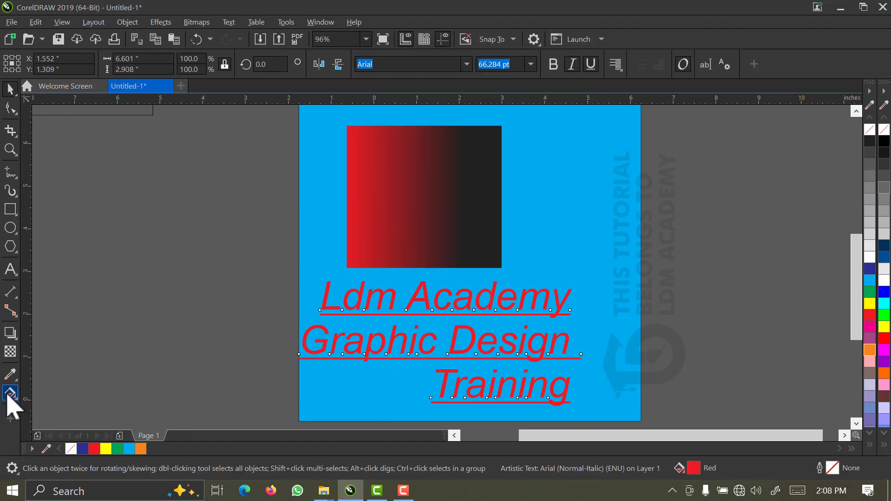
left_click_drag(300, 341, 545, 335)
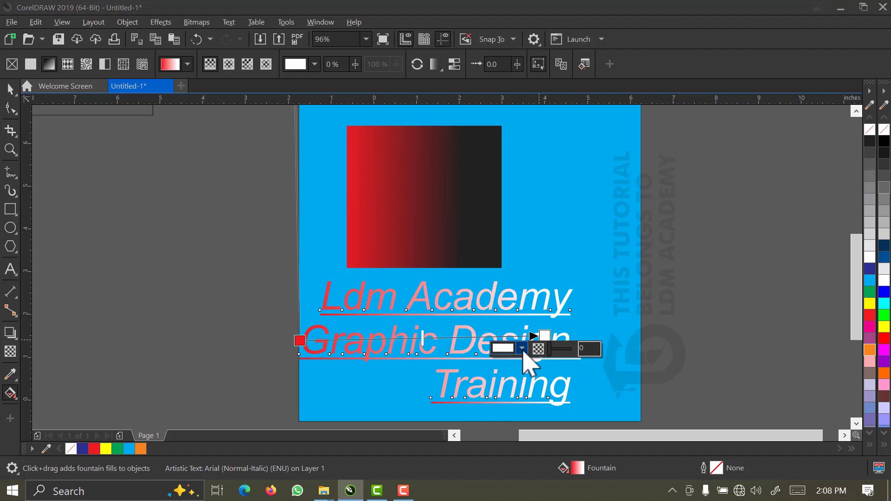
left_click(523, 349)
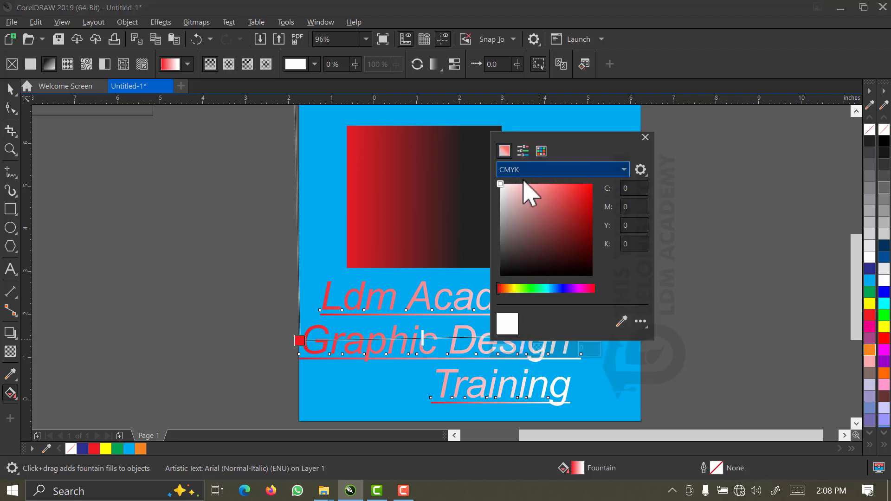
left_click(560, 289)
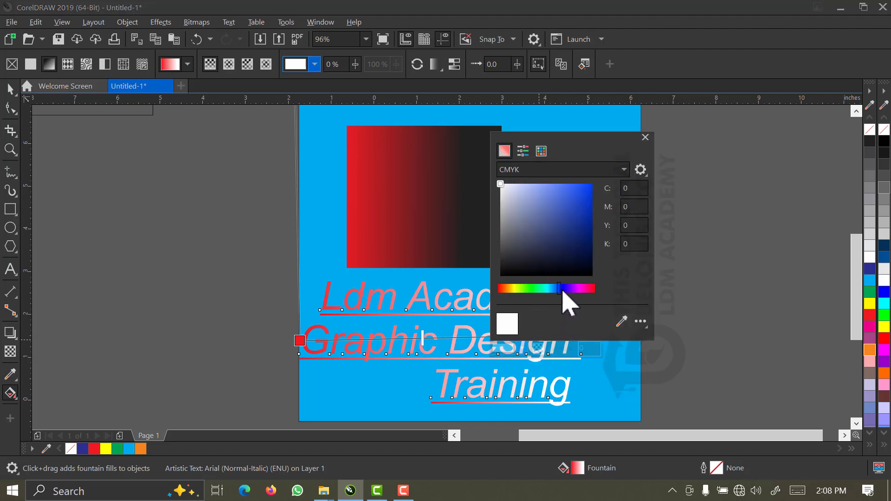
left_click_drag(562, 291, 564, 292)
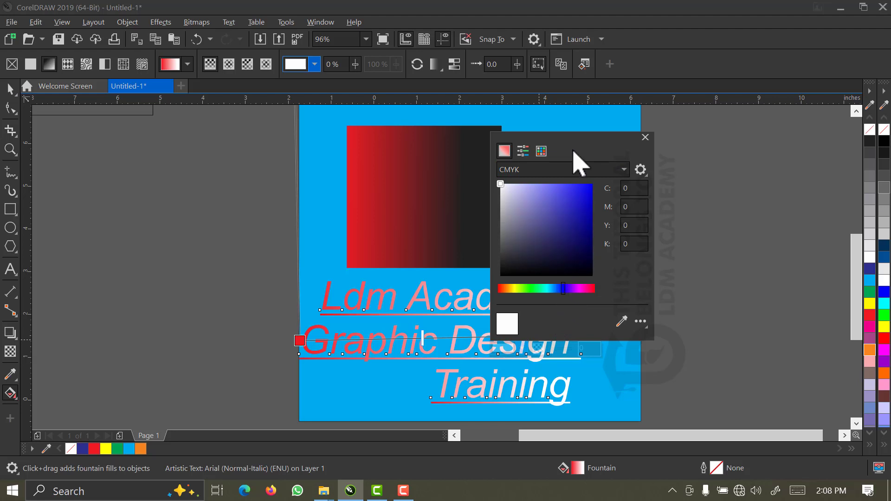
left_click_drag(567, 135, 667, 146)
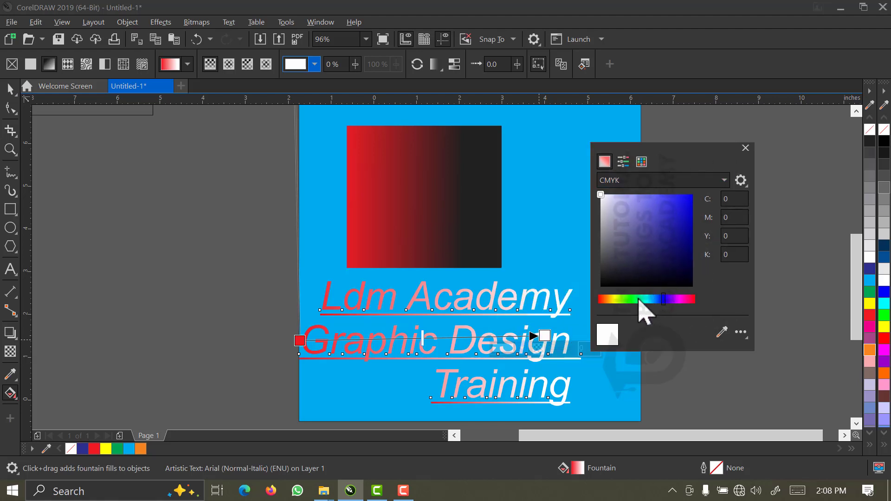
left_click(667, 300)
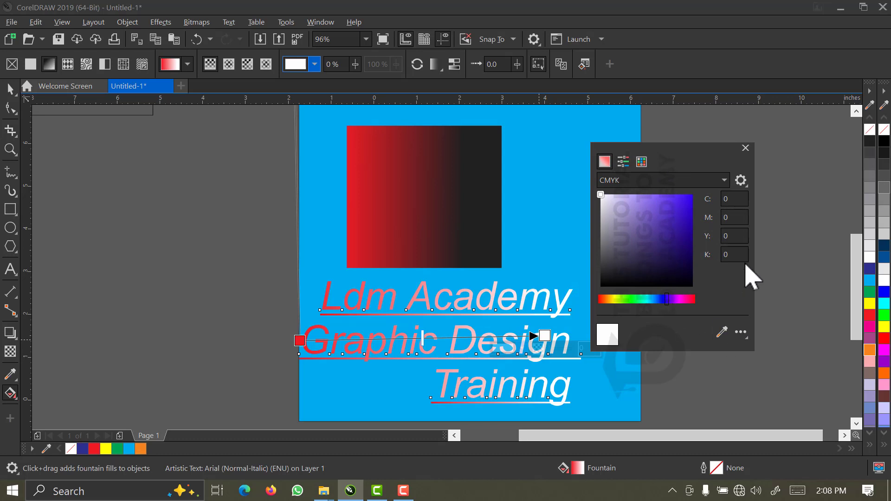
Step: Set the end color of the text's fountain fill to purple, CMYK 84, 93, 0, 0, and return to the Pick tool
left_click(545, 338)
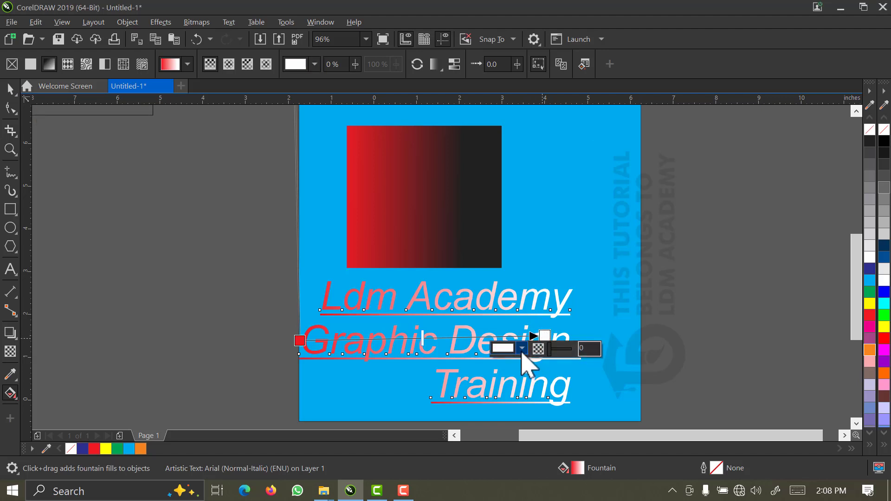
left_click(523, 349)
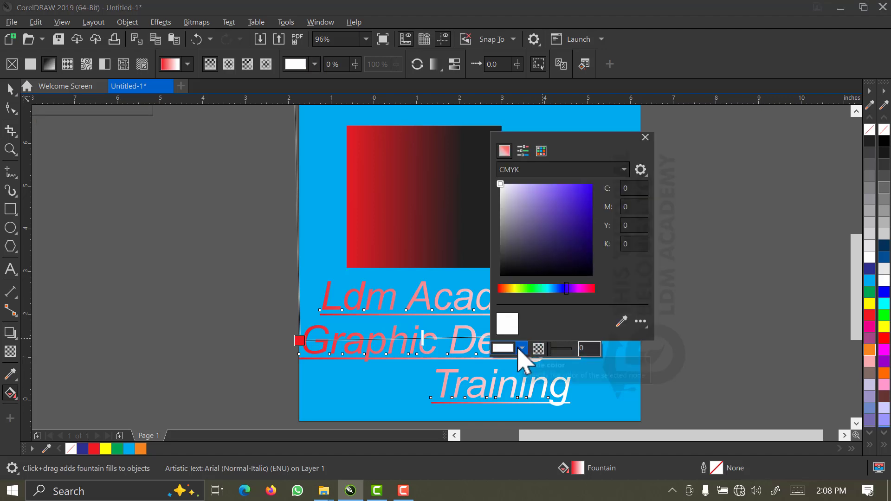
left_click(582, 222)
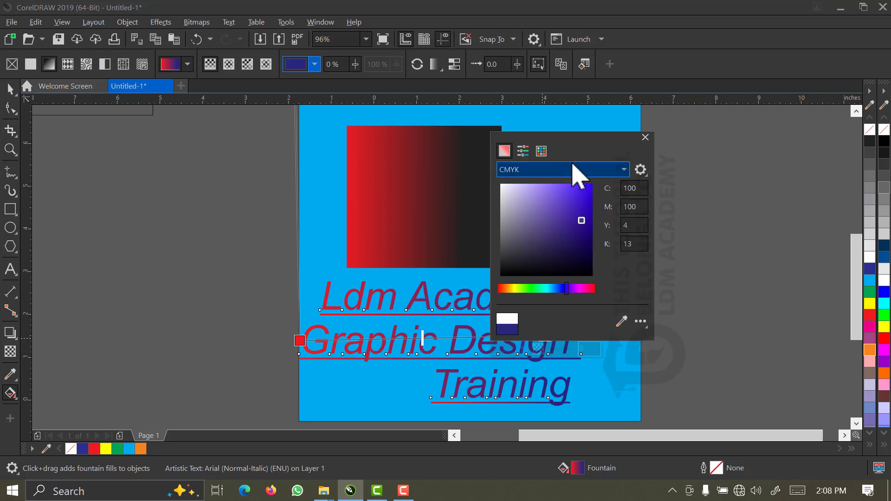
mouse_move(567, 289)
left_mouse_down()
mouse_move(556, 295)
mouse_move(569, 302)
left_mouse_up()
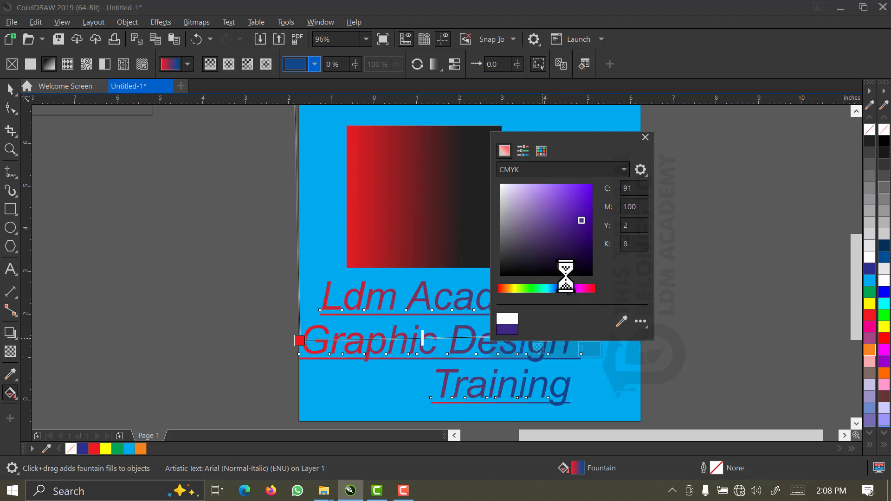
left_click(587, 206)
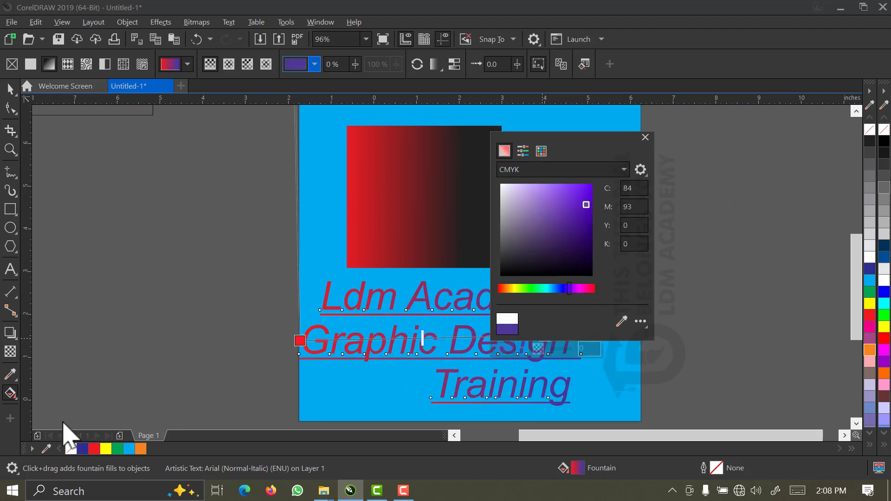
left_click(646, 138)
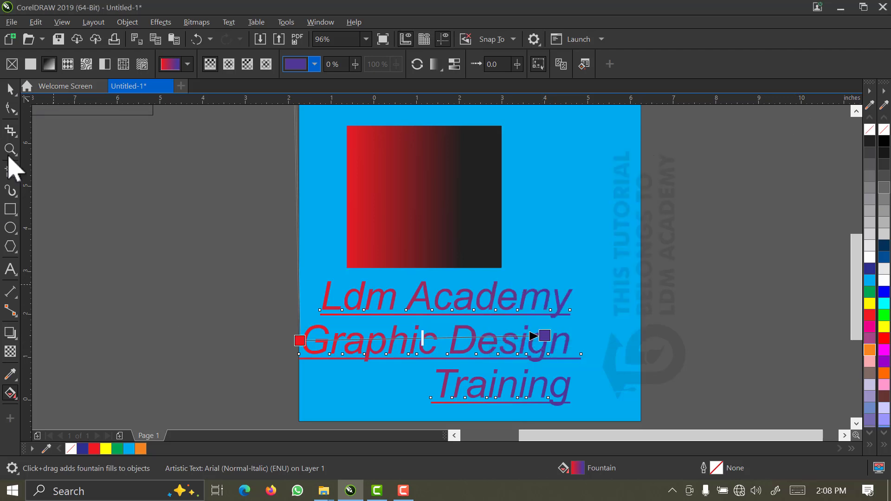
left_click(10, 90)
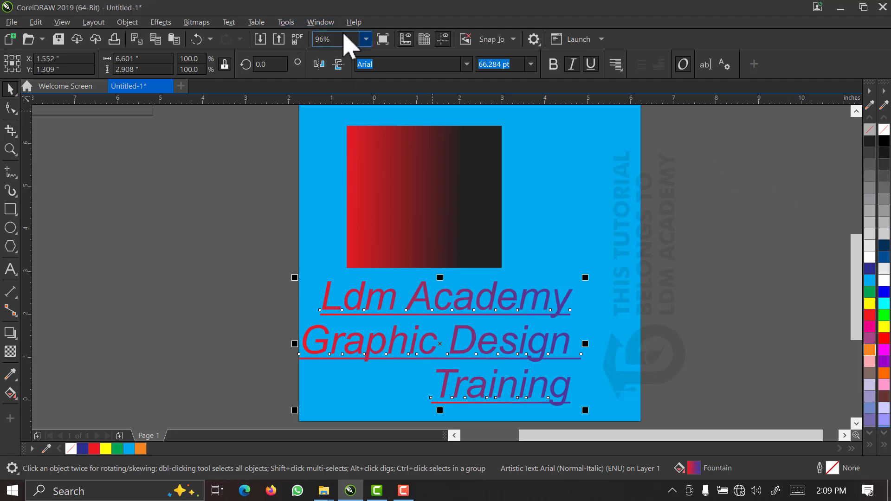
Step: Display the Default Palette alongside the color palettes already shown
left_click(329, 24)
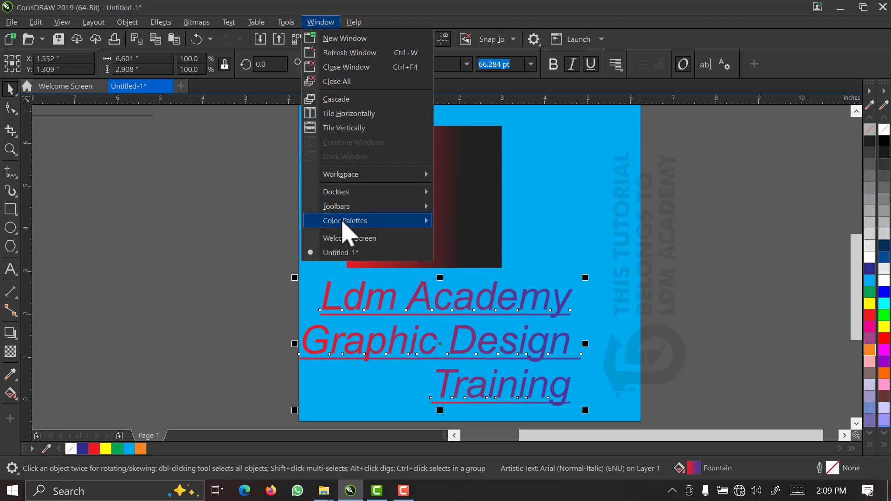
mouse_move(342, 223)
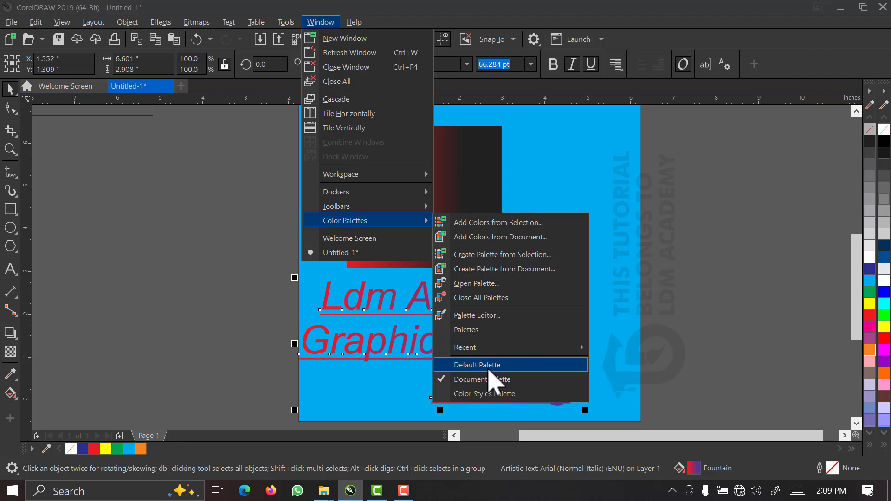
left_click(488, 371)
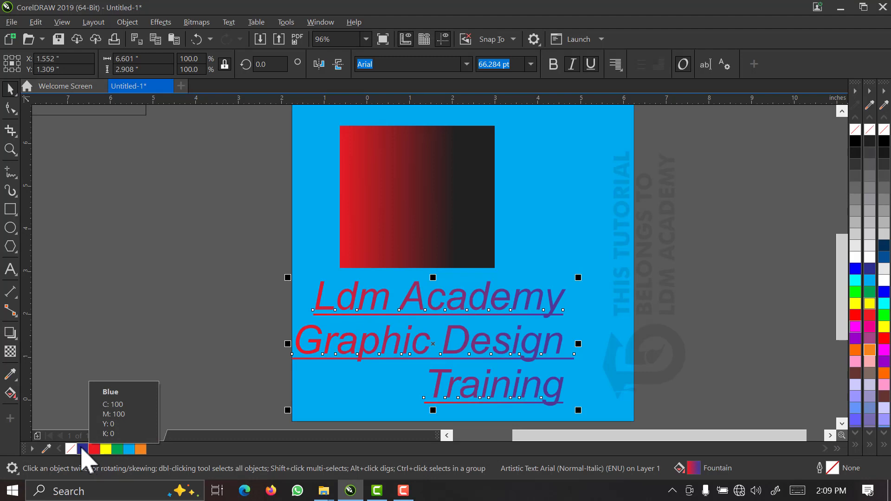
Step: Hide the Document Palette, show it again, and clear the text selection
left_click(373, 216)
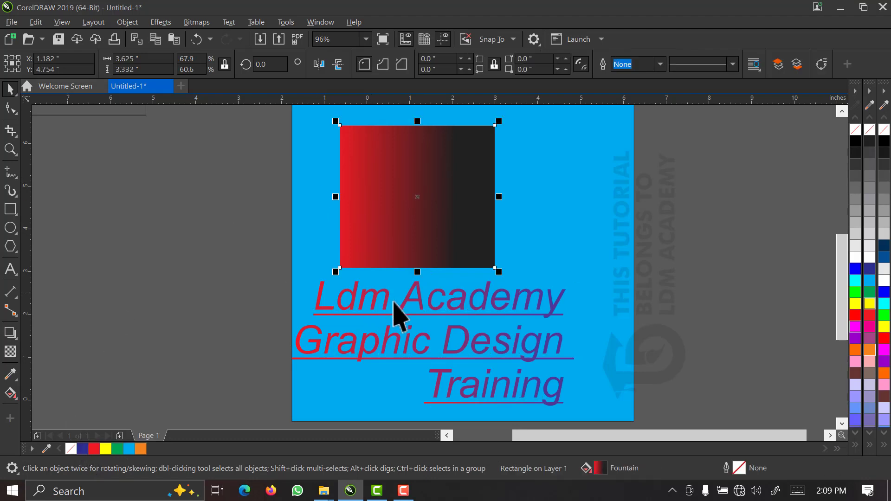
left_click(409, 302)
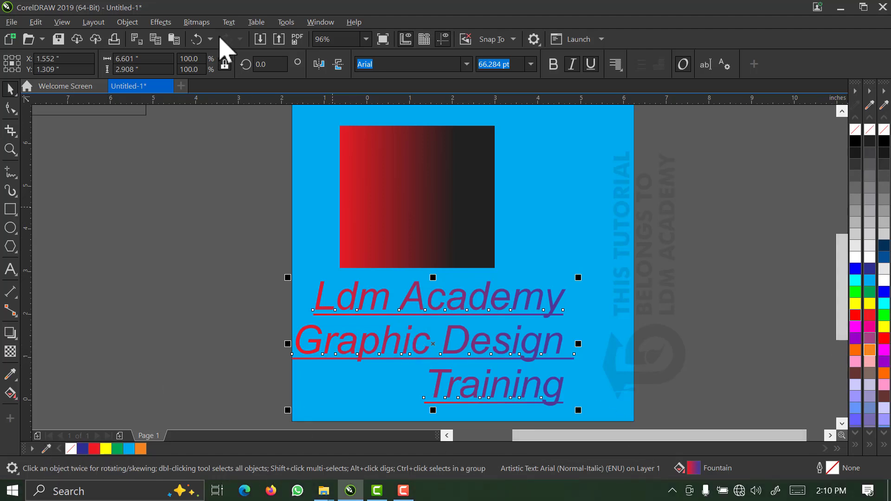
left_click(320, 24)
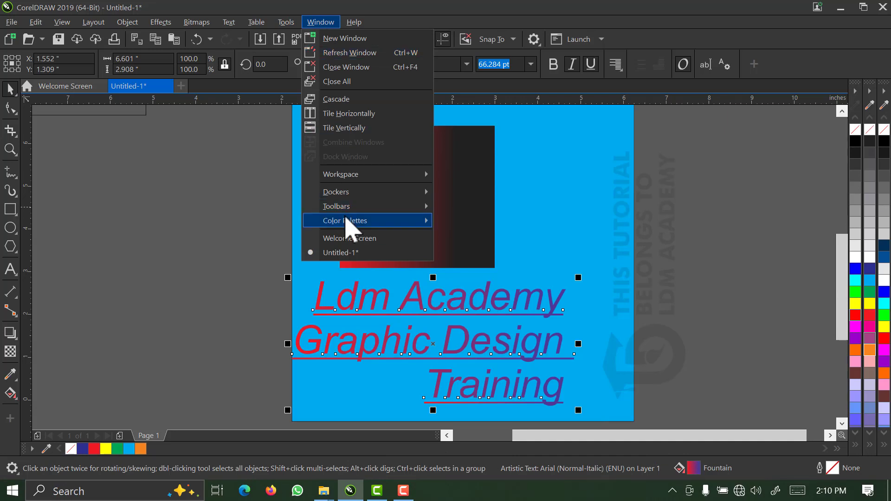
mouse_move(403, 188)
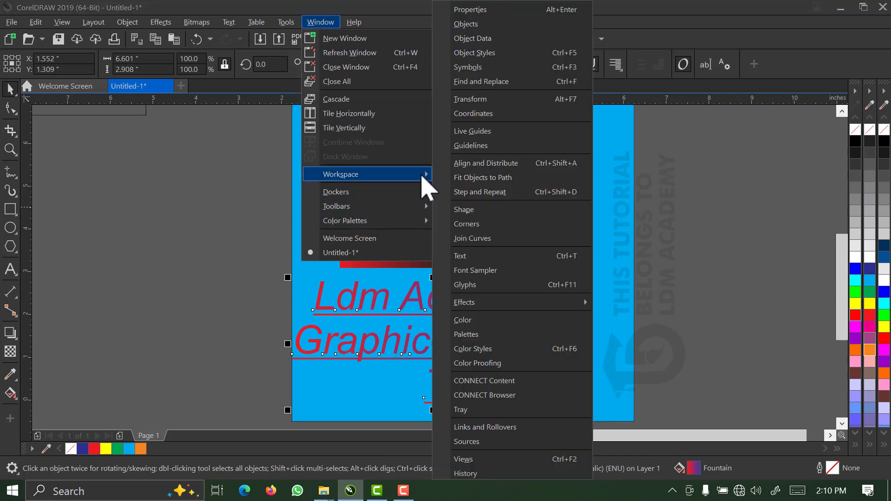
mouse_move(384, 210)
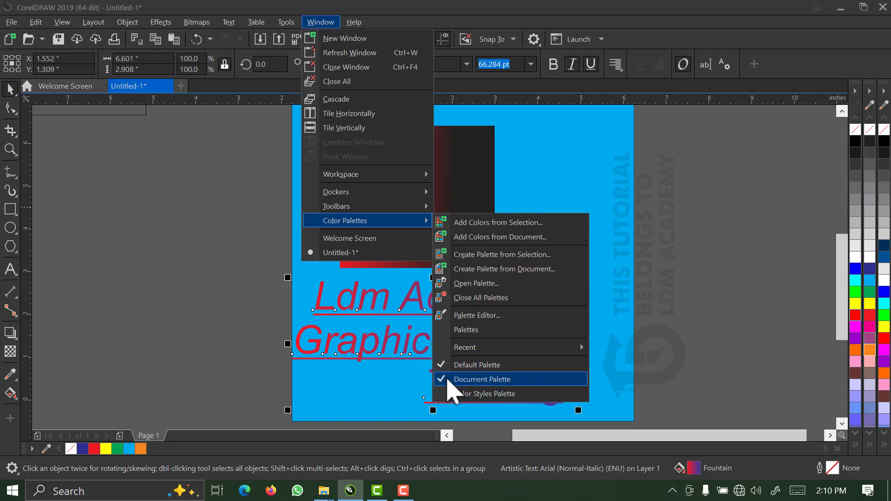
left_click(482, 379)
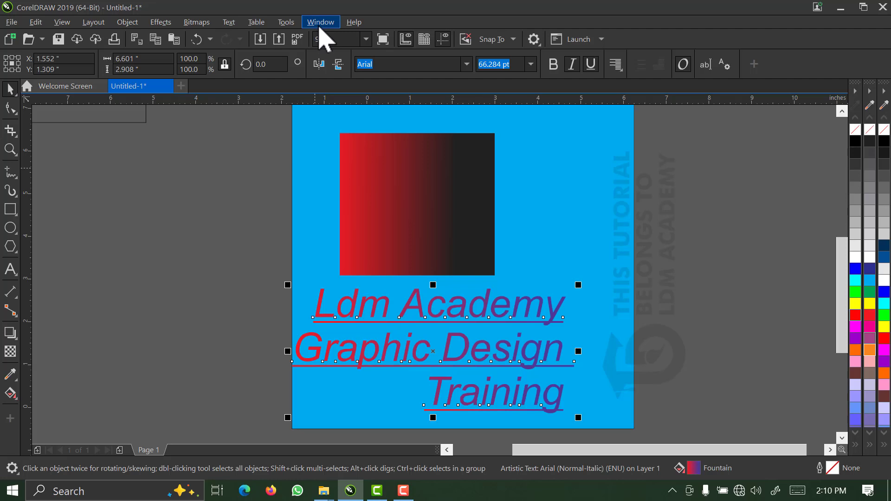
left_click(320, 29)
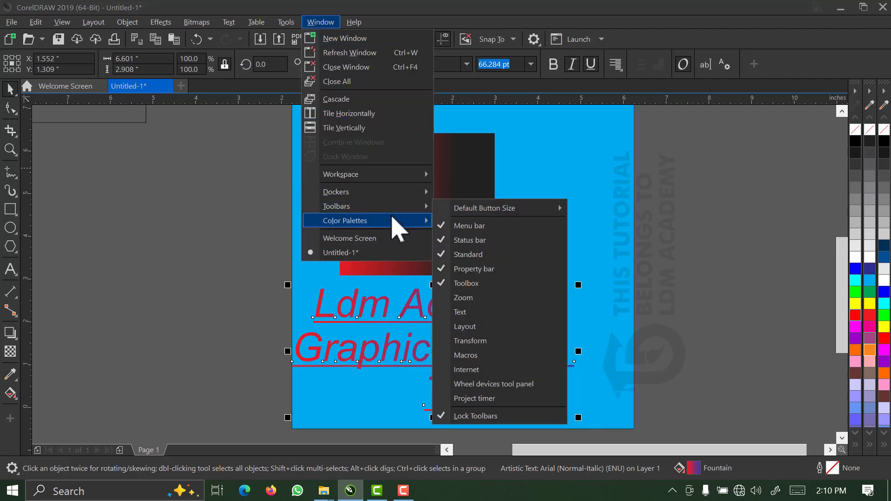
left_click(465, 381)
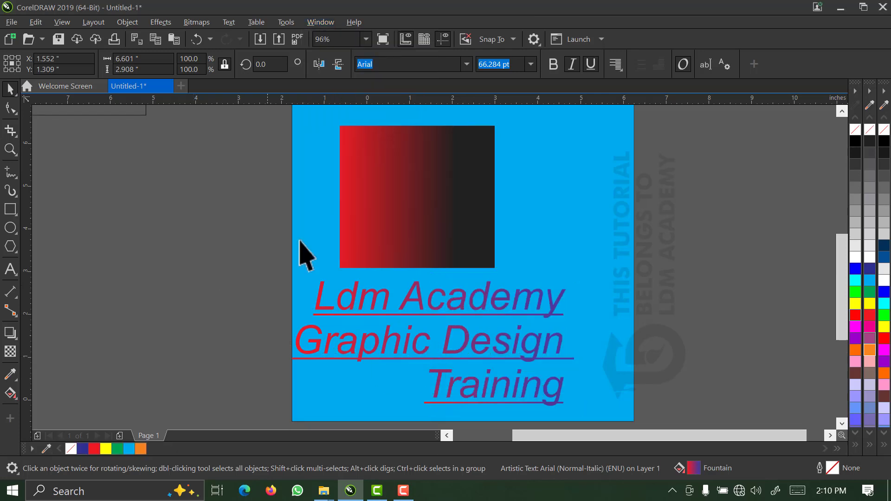
key("Escape")
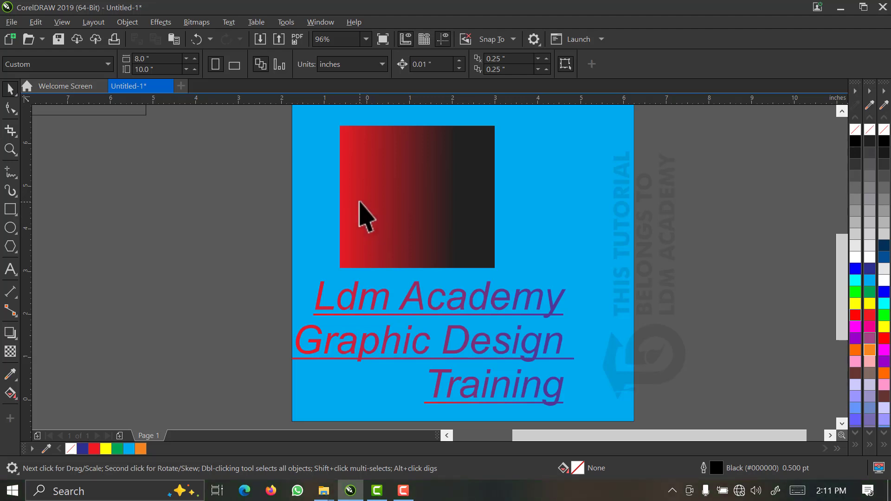
Step: Delete every object in the drawing and undo the deletion
key("F3")
key("F3")
left_click_drag(286, 167, 278, 156)
key("Delete")
scroll(437, 220, "up", 1)
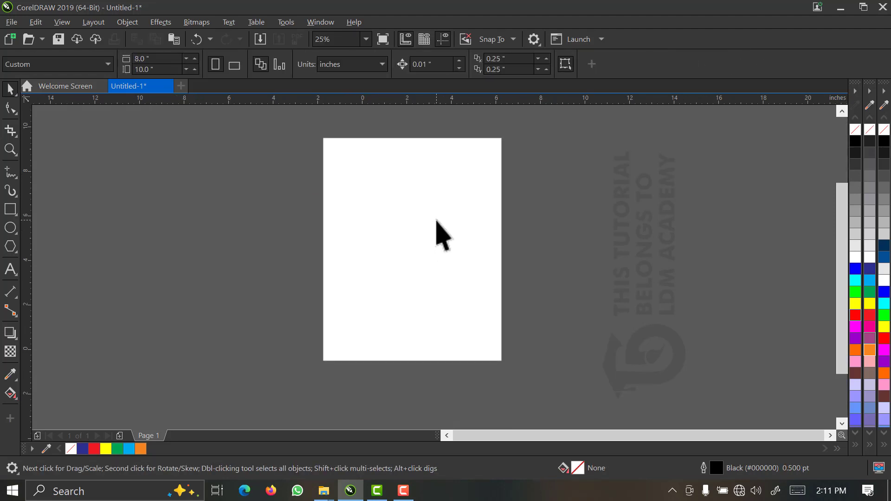
key("ctrl+z")
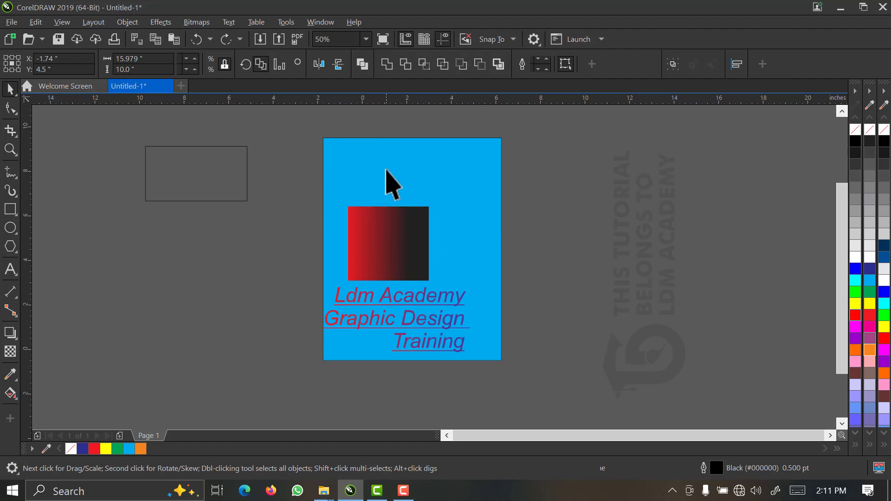
left_click(386, 170)
key("ctrl+a")
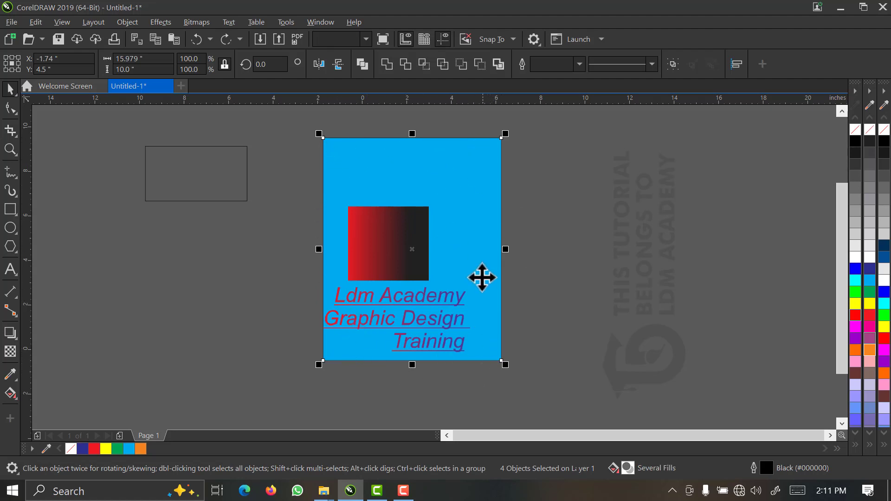
left_click(383, 185)
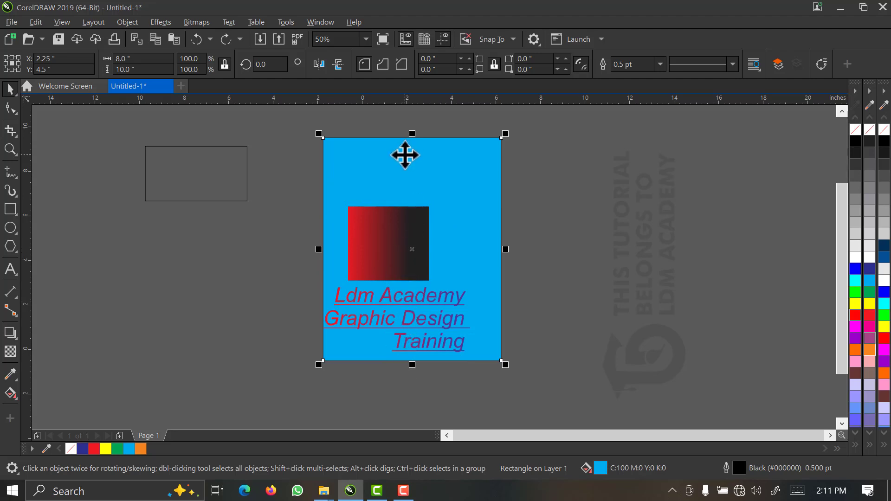
left_click(541, 146)
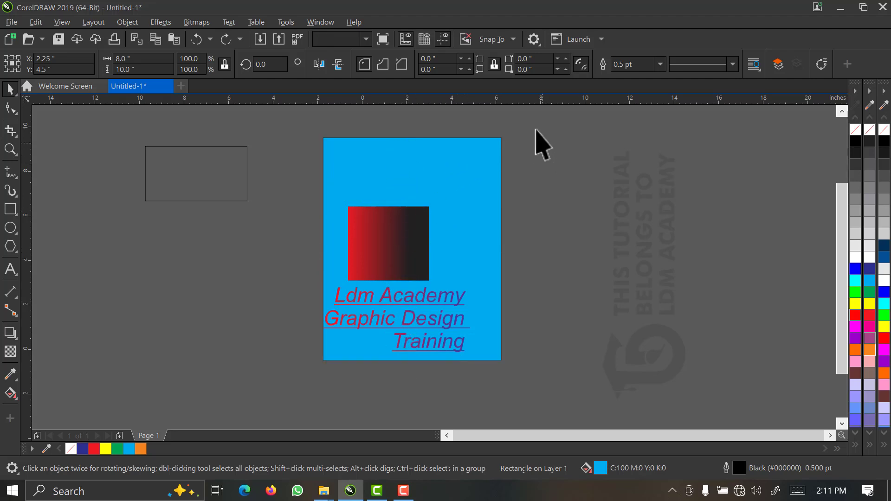
left_click(409, 254)
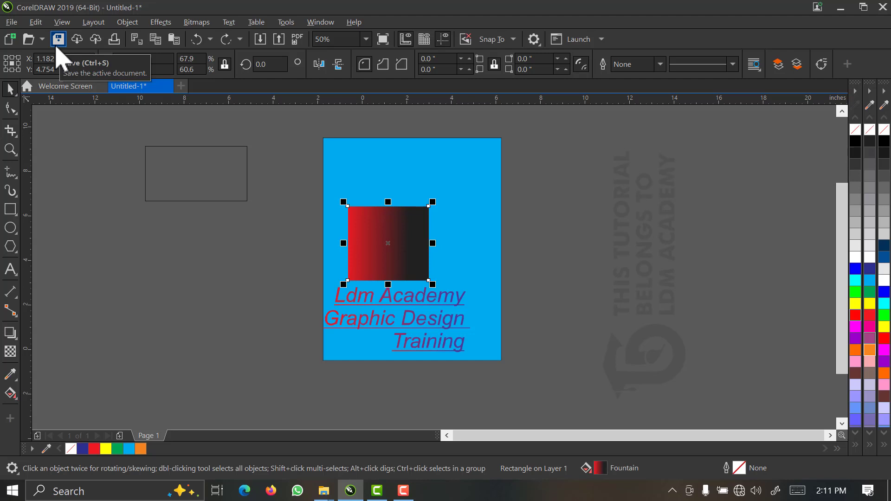
Step: Start exporting the selected blue background, gradient rectangle and text, and examine the available export file formats
left_click(14, 22)
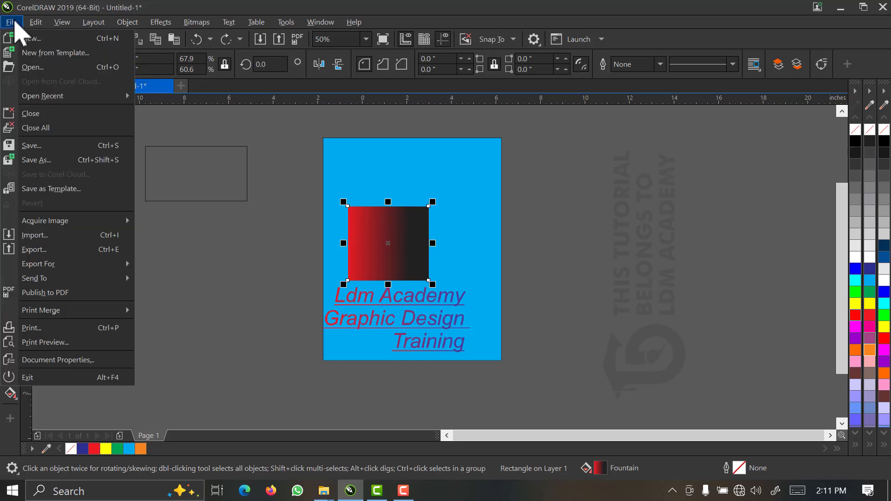
left_click(532, 153)
left_click_drag(527, 131, 302, 390)
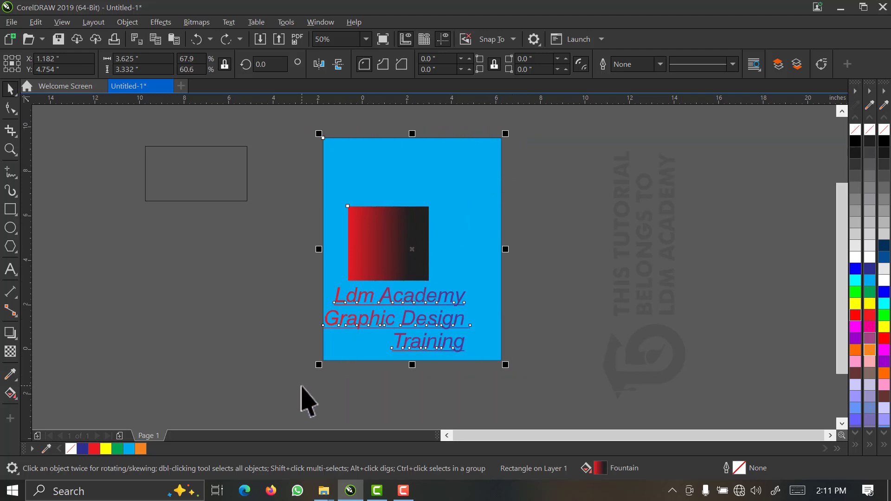
left_click_drag(518, 123, 298, 387)
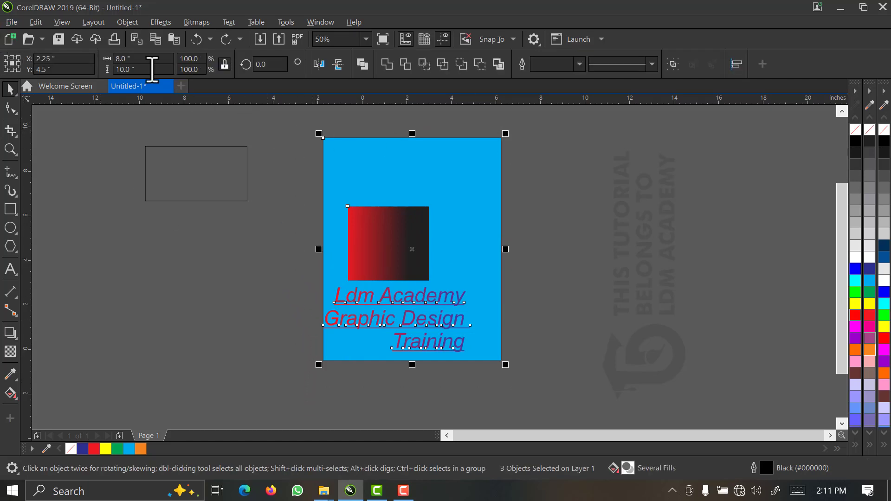
left_click(11, 22)
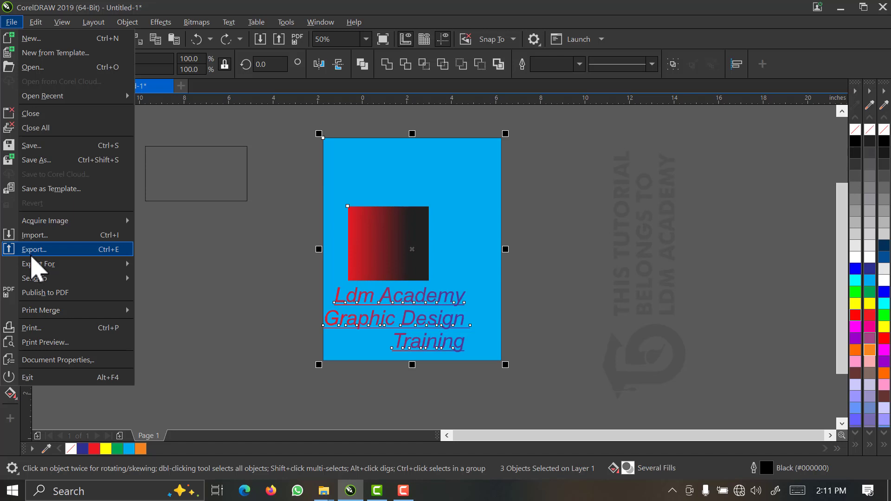
left_click(32, 255)
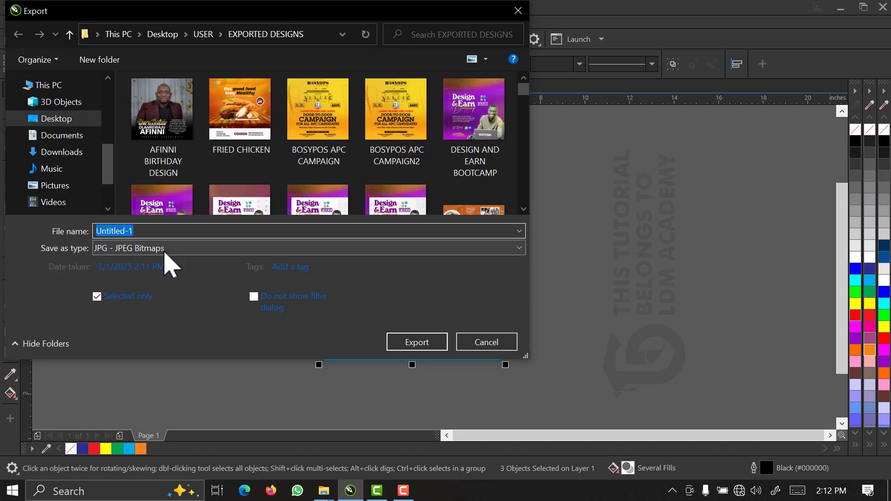
left_click(165, 249)
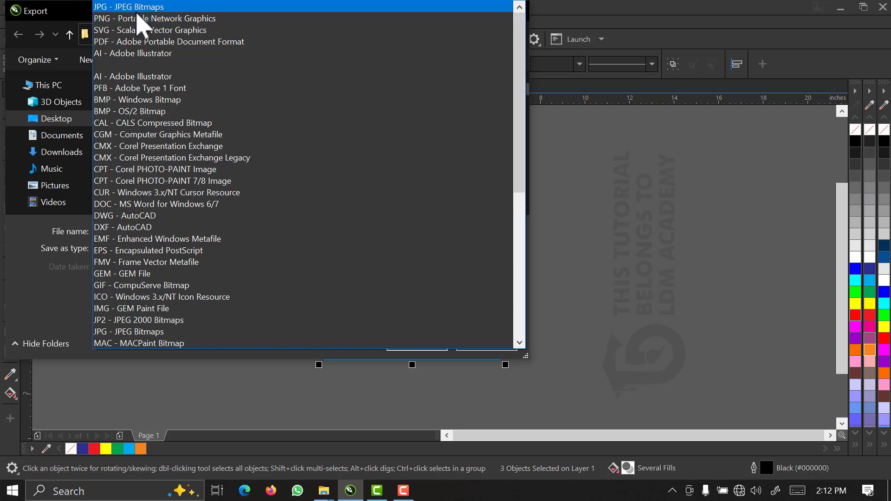
Step: Switch to the PNG MODELS folder in File Explorer and copy the image of the female chef holding an empty plate
left_click(325, 491)
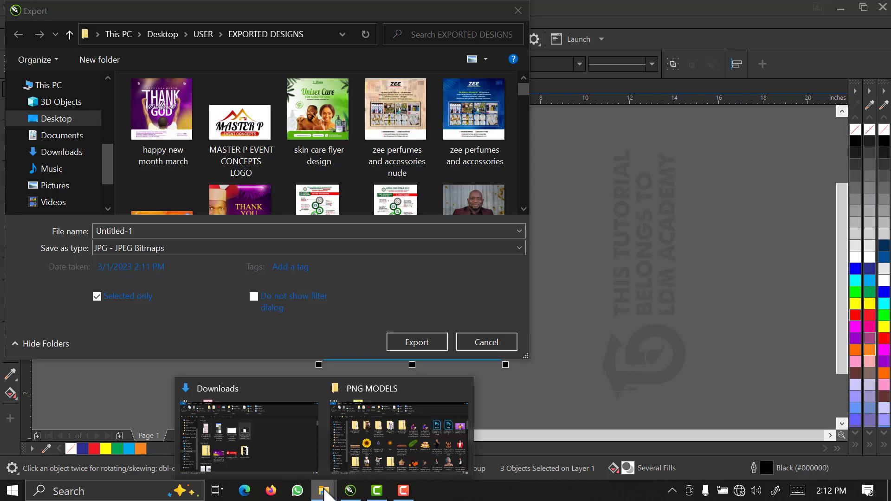
left_click(396, 418)
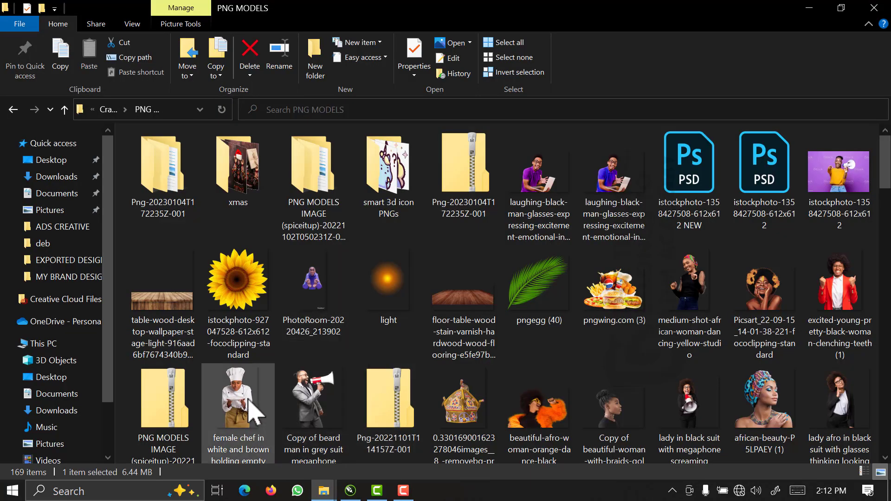
left_click(247, 400)
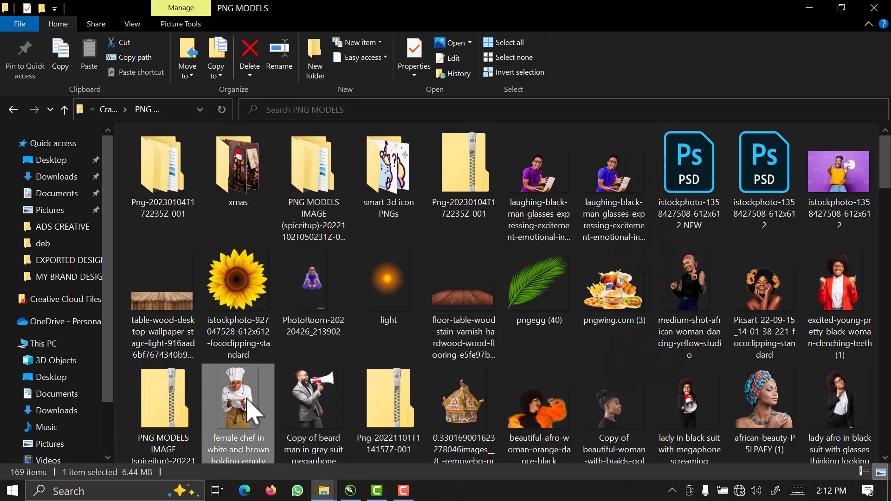
double_click(248, 400)
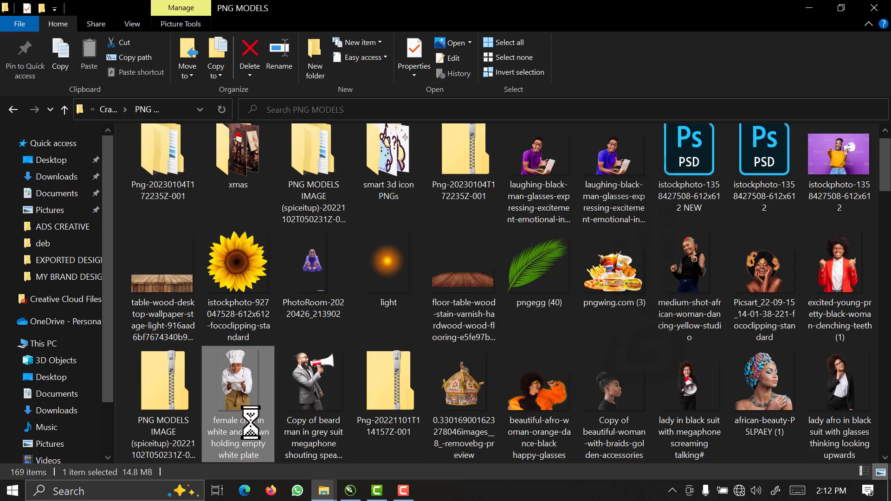
right_click(250, 424)
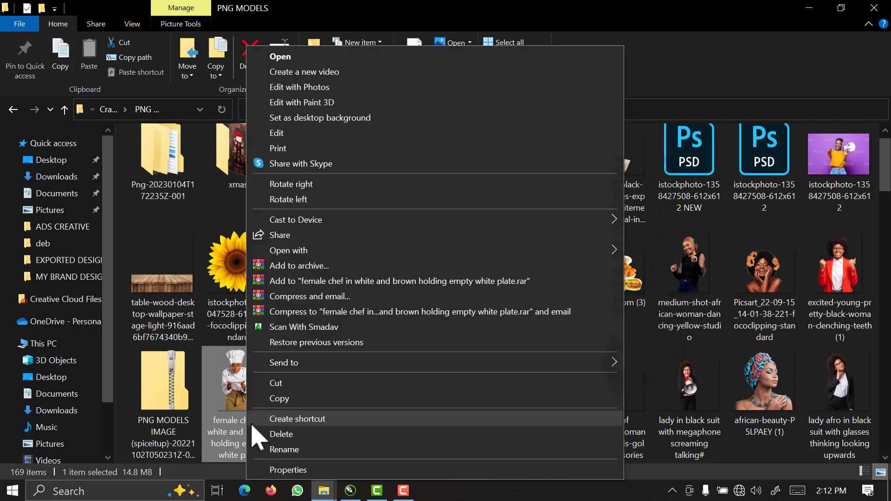
left_click(283, 399)
scroll(831, 223, "down", 6)
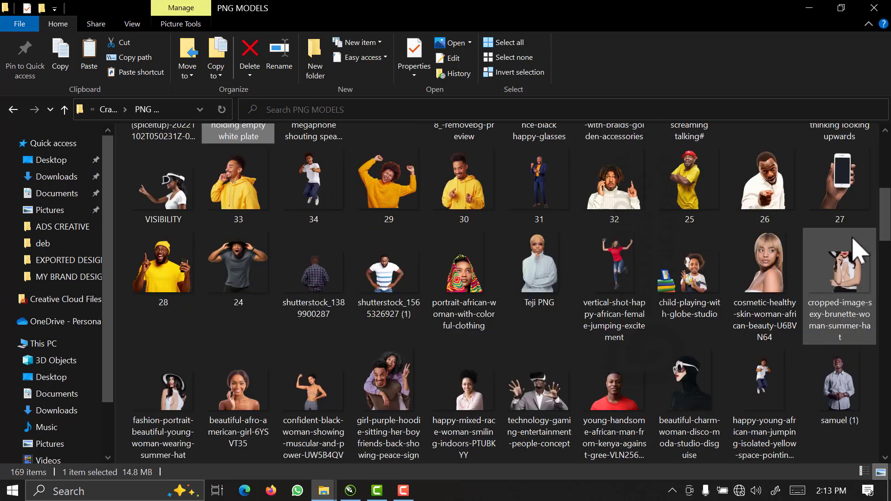
scroll(856, 251, "up", 7)
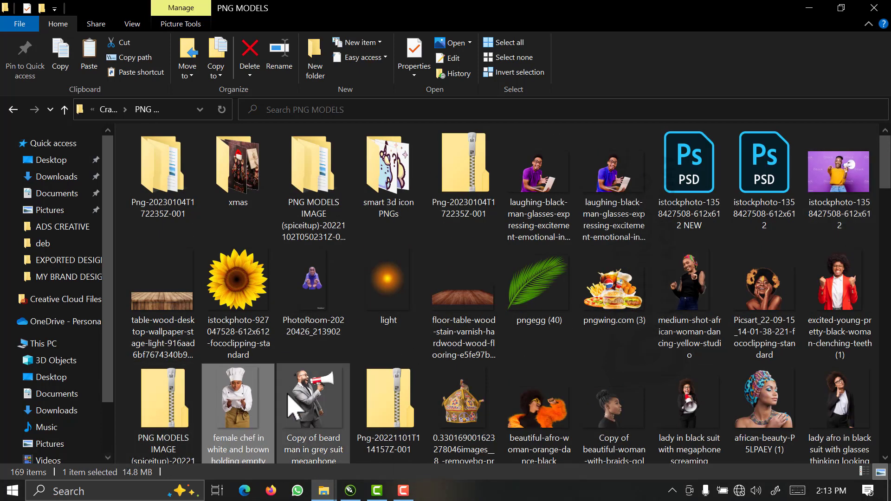
scroll(239, 418, "down", 1)
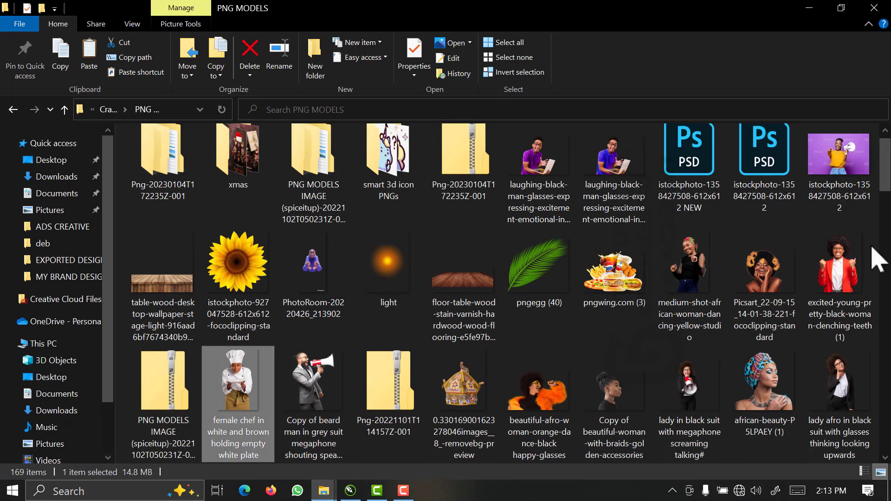
left_click(842, 190, "ctrl")
right_click(841, 188)
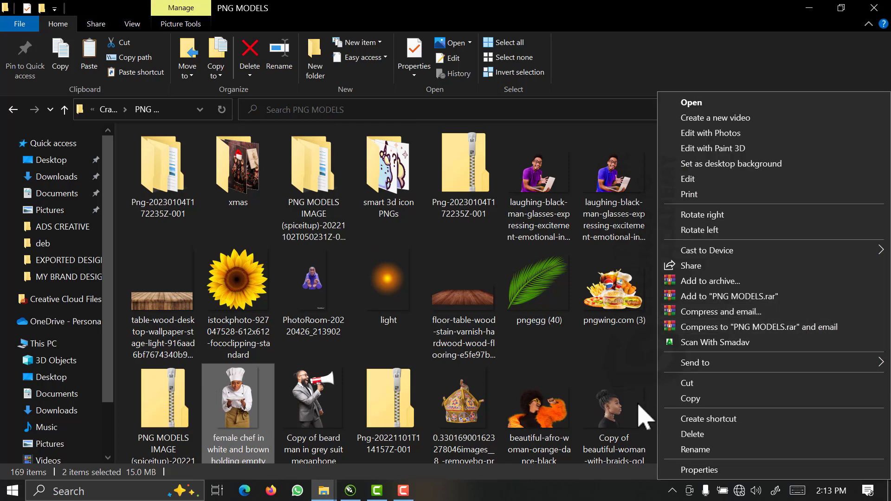
left_click(701, 397)
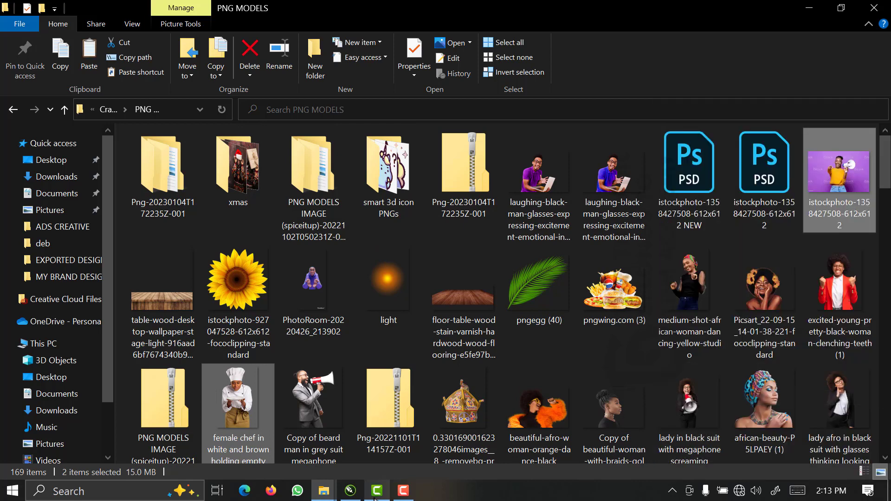
Step: Switch back to CorelDRAW, cancel the export, and paste the copied images into the drawing
left_click(351, 491)
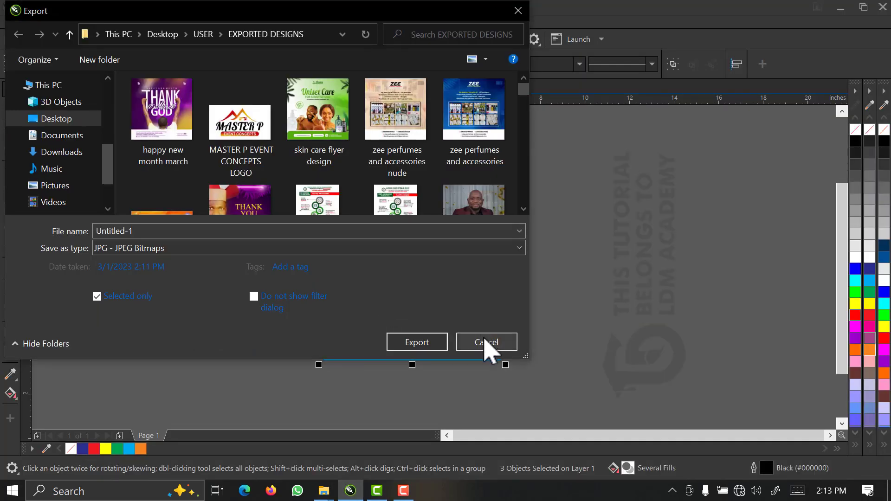
left_click(484, 340)
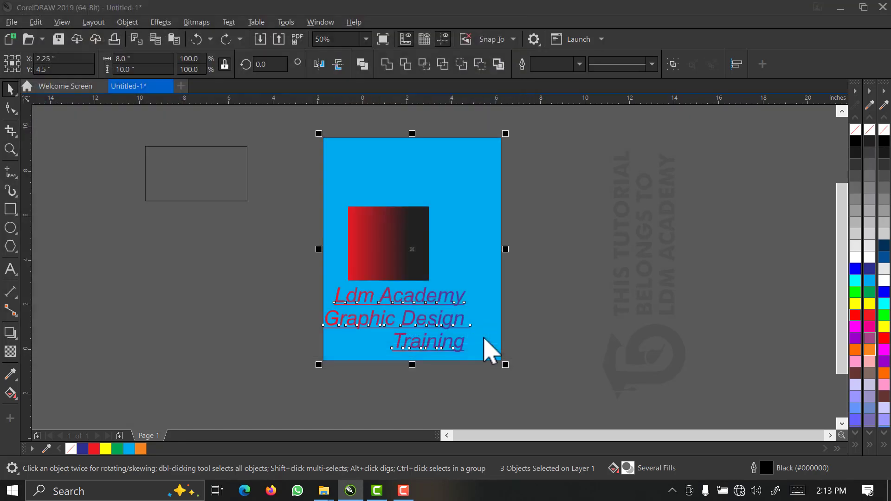
right_click(551, 157)
left_click(575, 255)
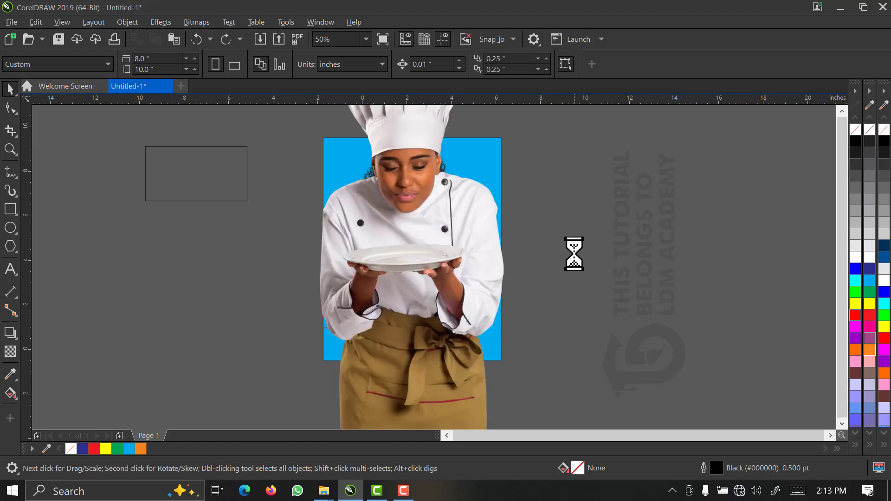
scroll(574, 254, "down", 2)
scroll(590, 219, "down", 2)
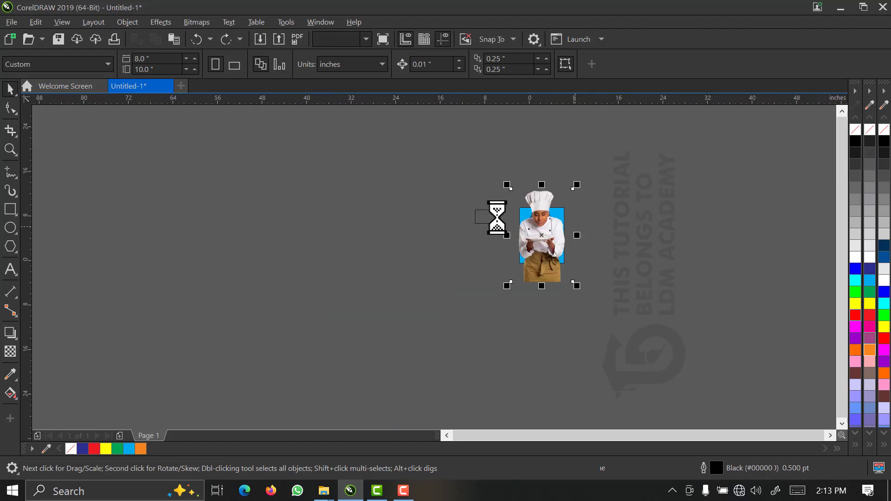
Step: Scale the chef image down to about 6.3 by 9.5 inches and place it beside the page's right edge
left_click(577, 185)
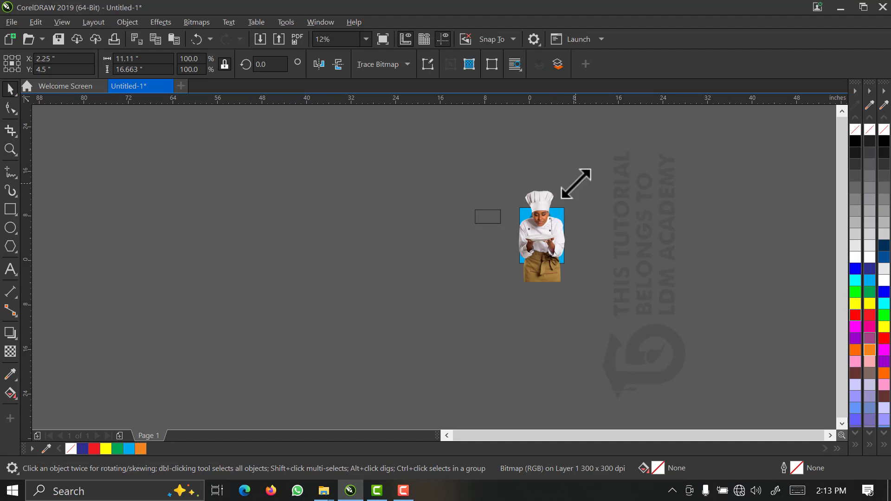
key("F2")
left_click_drag(591, 180, 579, 197)
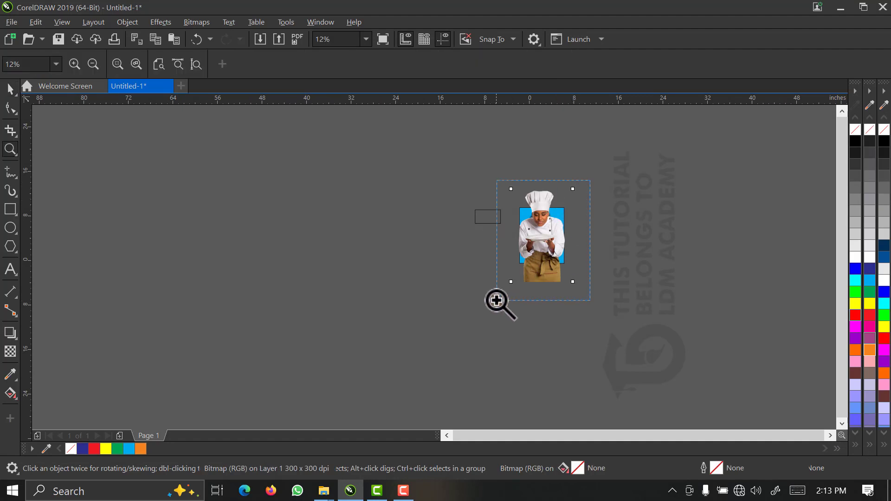
left_click(497, 298)
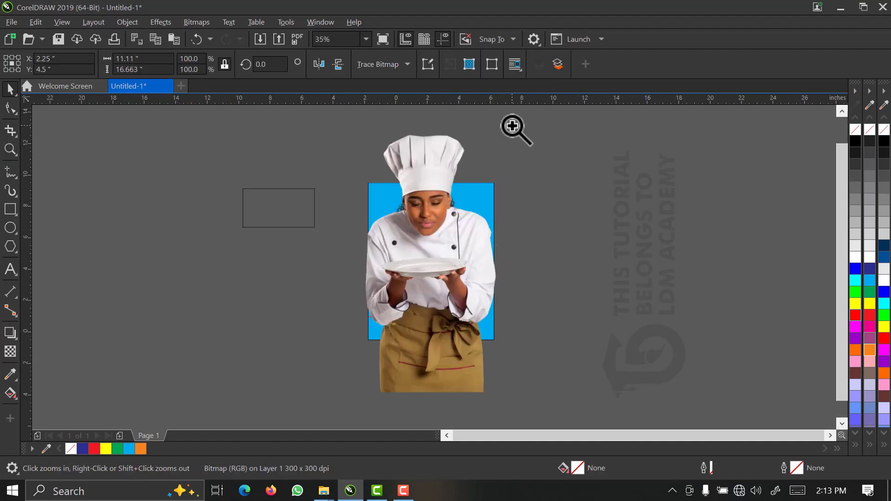
left_click_drag(523, 126, 480, 239)
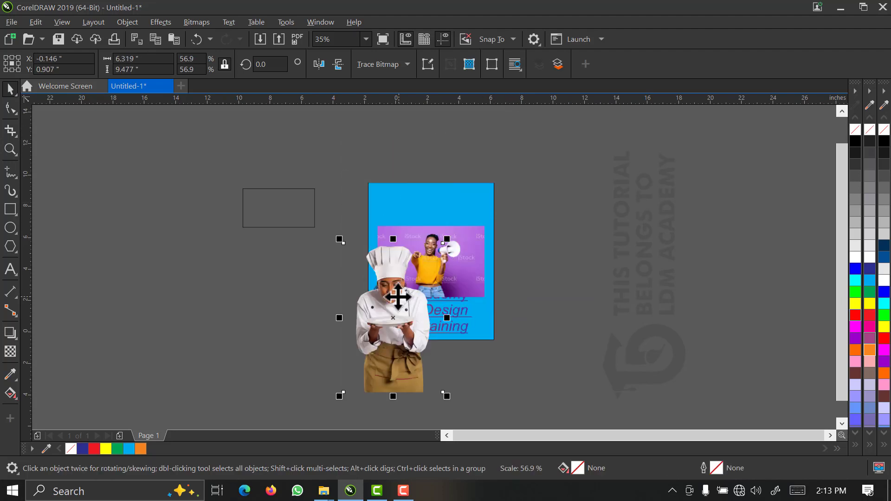
left_click_drag(402, 296, 550, 240)
Step: Compare the purple-background image on the page with the background-free chef image beside it, and clear the selection
left_click(454, 241)
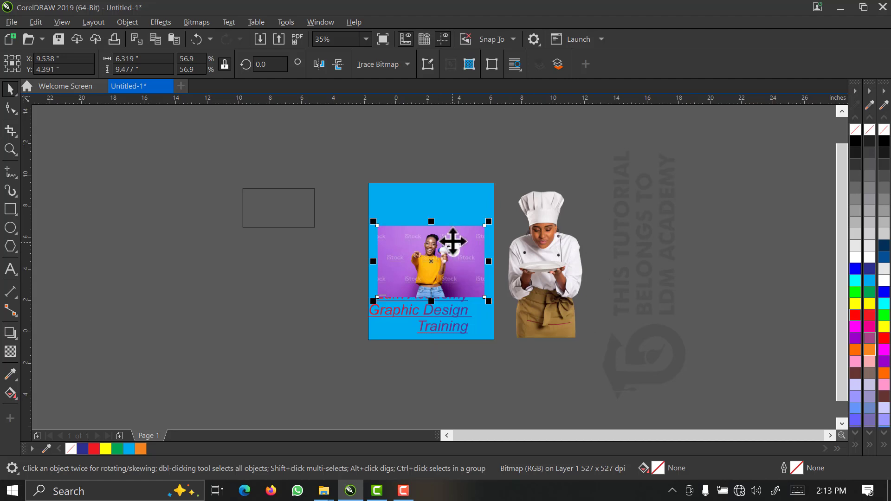
scroll(454, 241, "up", 2)
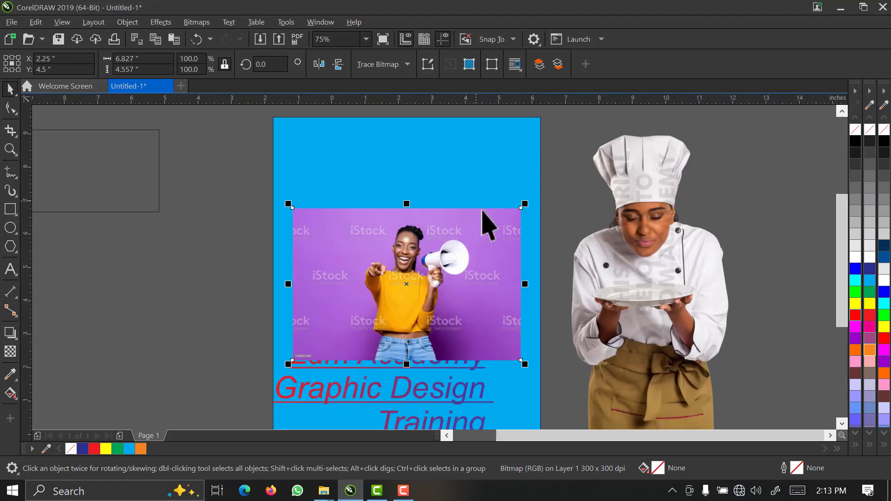
left_click(646, 278)
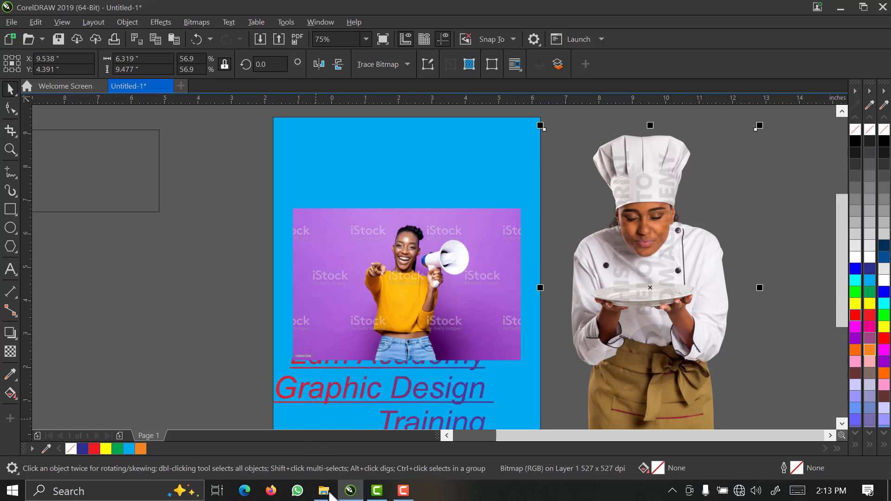
mouse_move(328, 498)
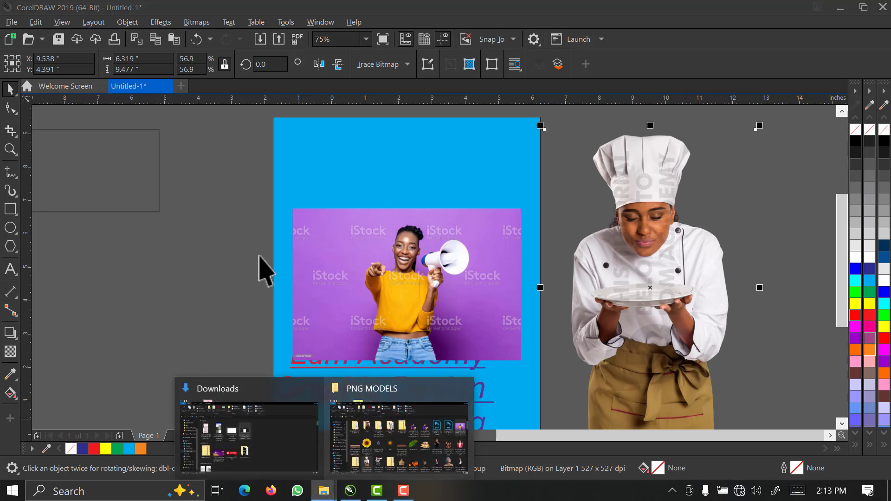
left_click(174, 224)
Step: Start an export, examine the full list of available export file formats, and cancel without exporting
left_click(11, 27)
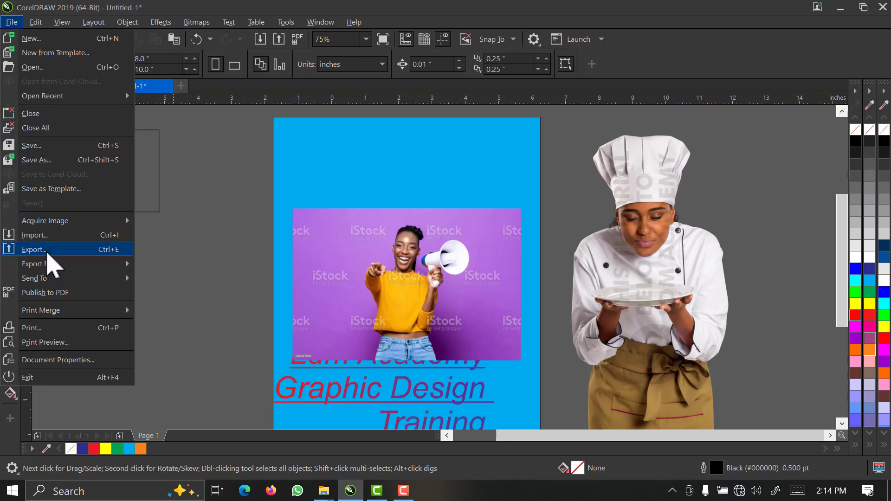
left_click(47, 254)
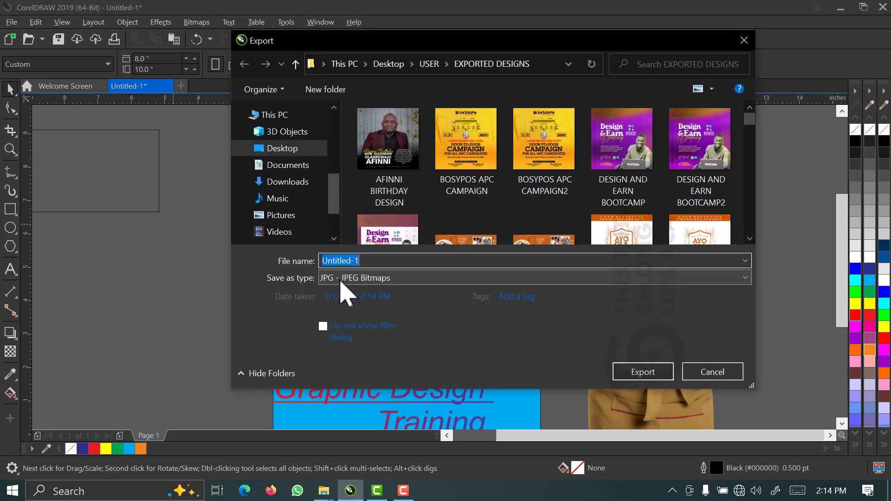
left_click(341, 280)
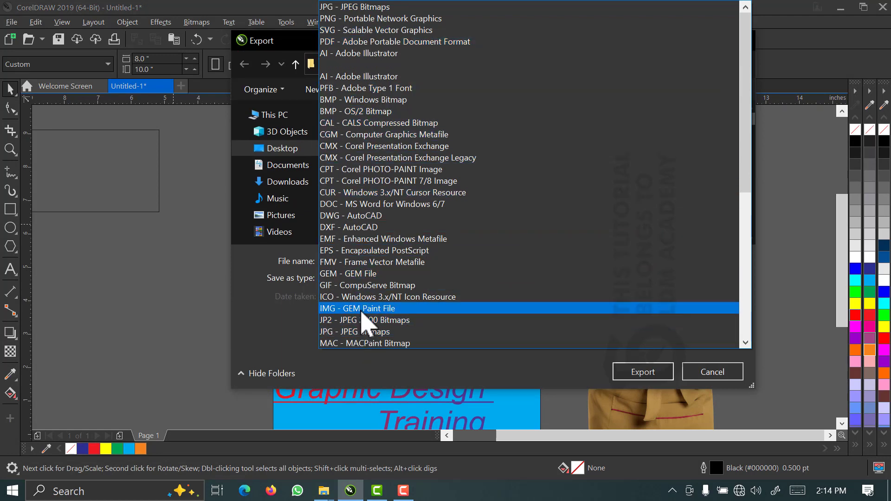
scroll(363, 316, "down", 8)
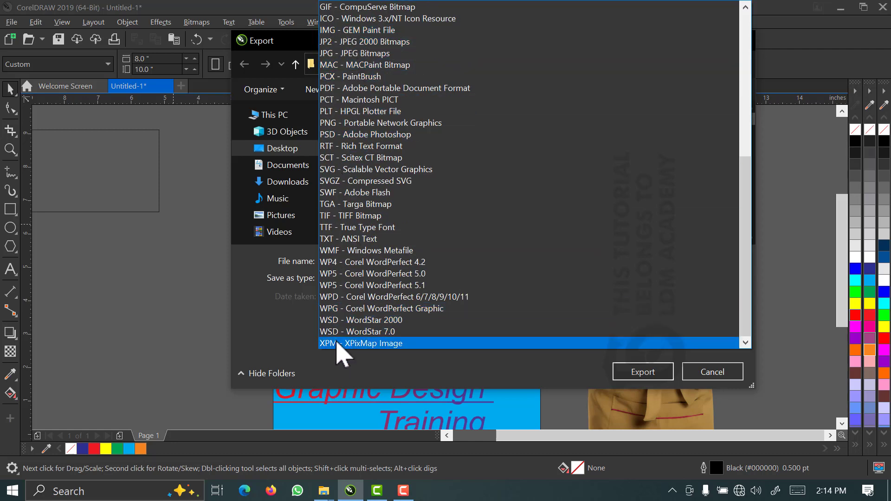
scroll(334, 330, "up", 8)
scroll(330, 325, "up", 1)
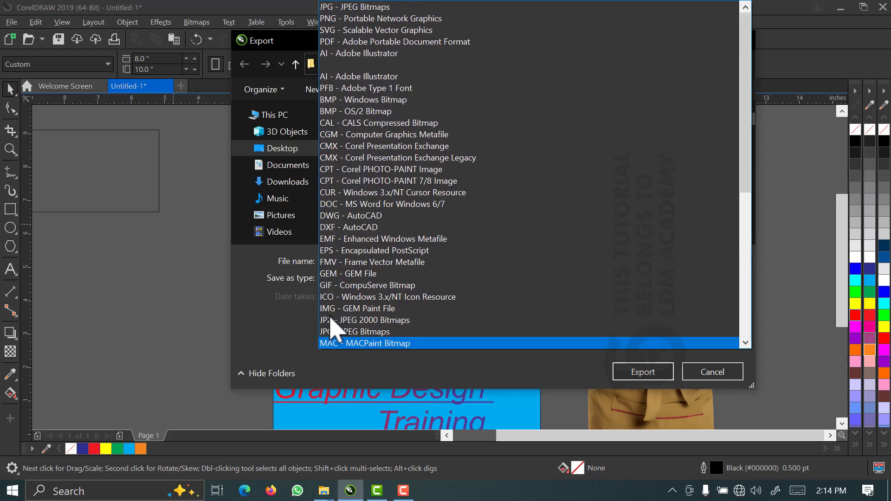
left_click(703, 375)
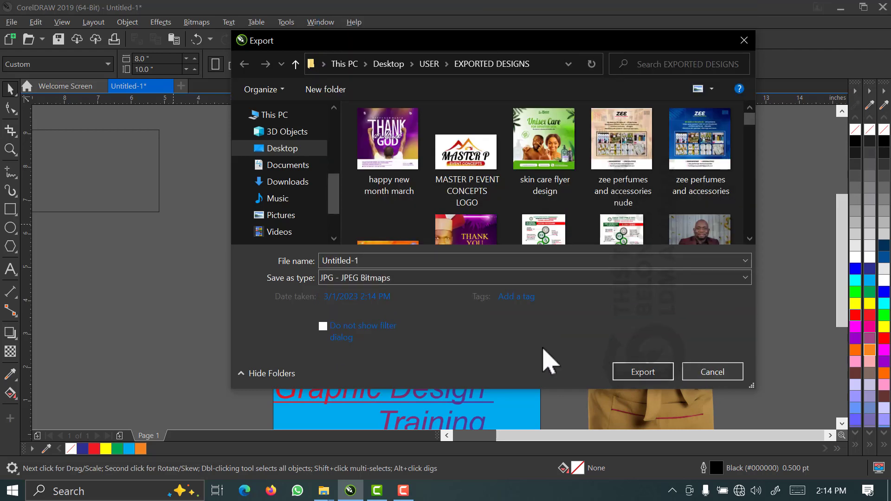
left_click(352, 280)
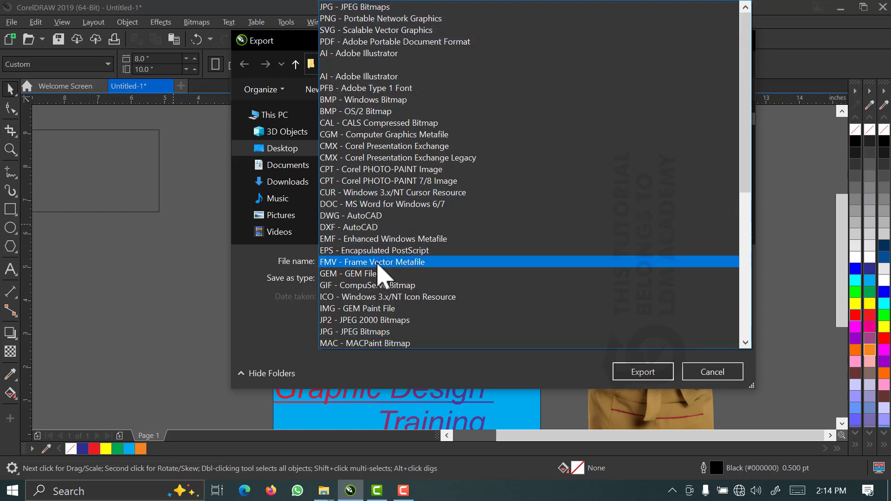
left_click(715, 377)
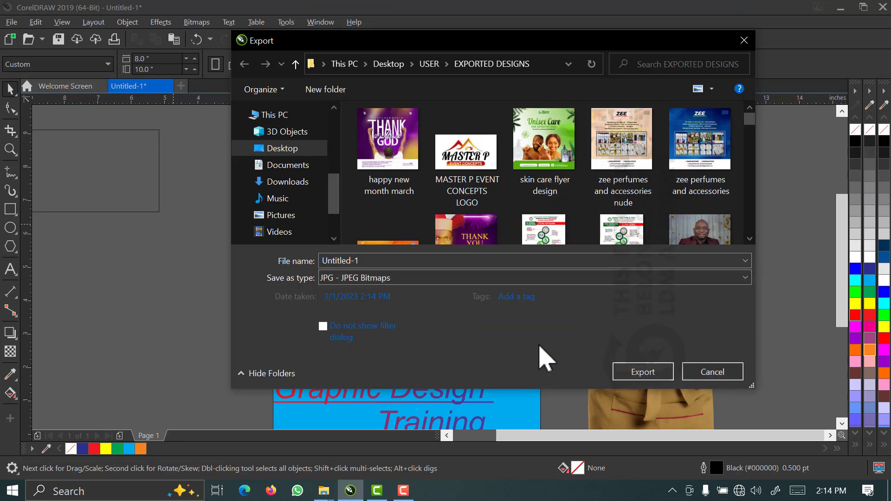
left_click(705, 379)
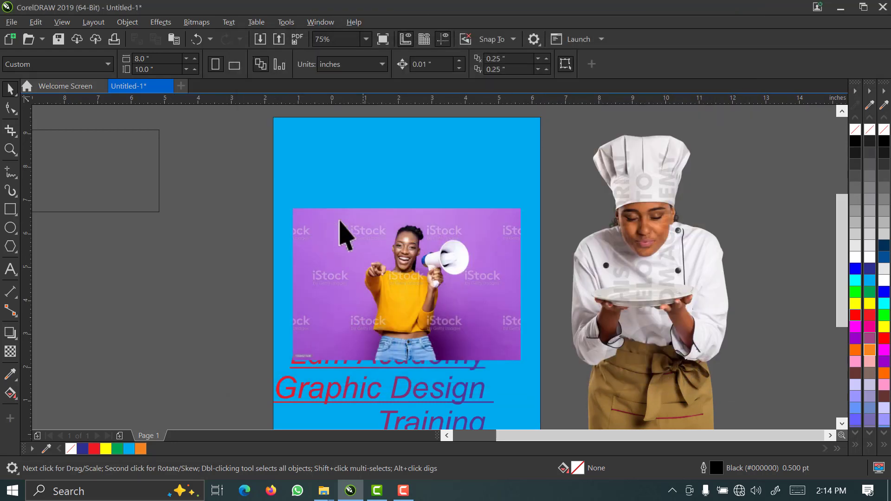
Step: Start saving the drawing with Save As and examine the available file types, leaving it as CDR - CorelDRAW
left_click(11, 22)
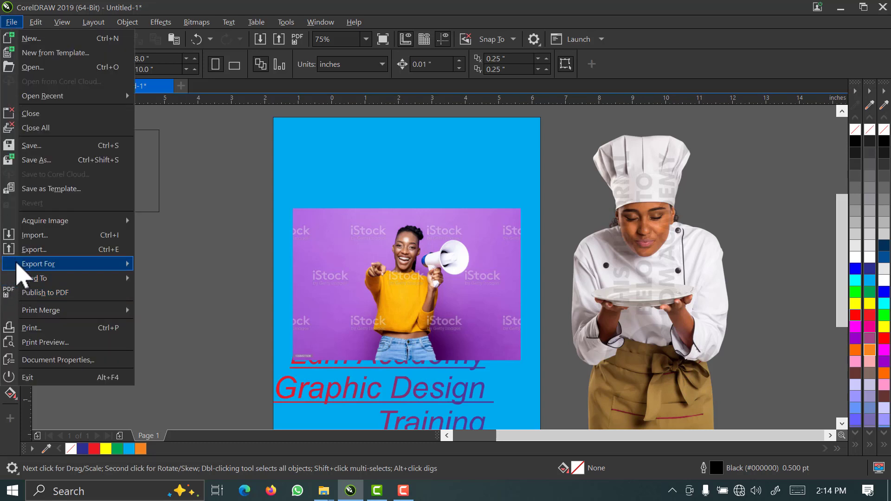
left_click(40, 159)
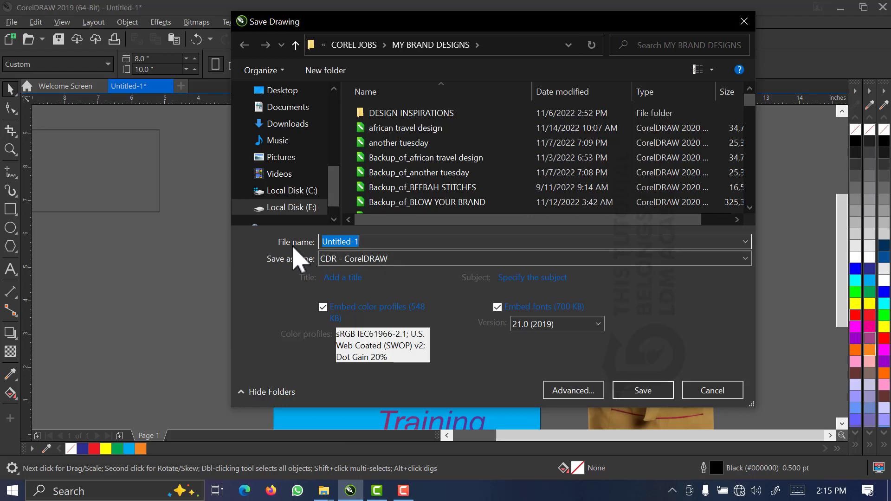
left_click_drag(366, 247, 300, 253)
left_click(344, 263)
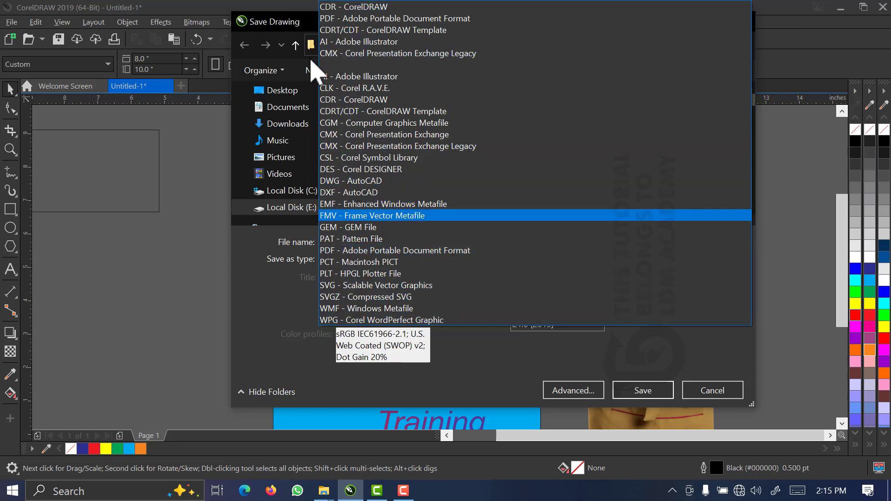
left_click(695, 365)
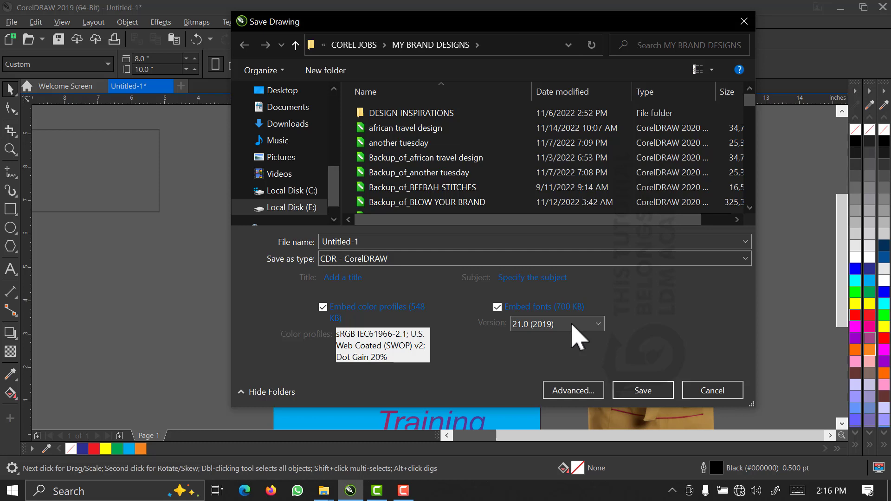
Step: Try to save the drawing as a CDR file compatible with version 13.0, and cancel at the previous-version options
left_click(538, 325)
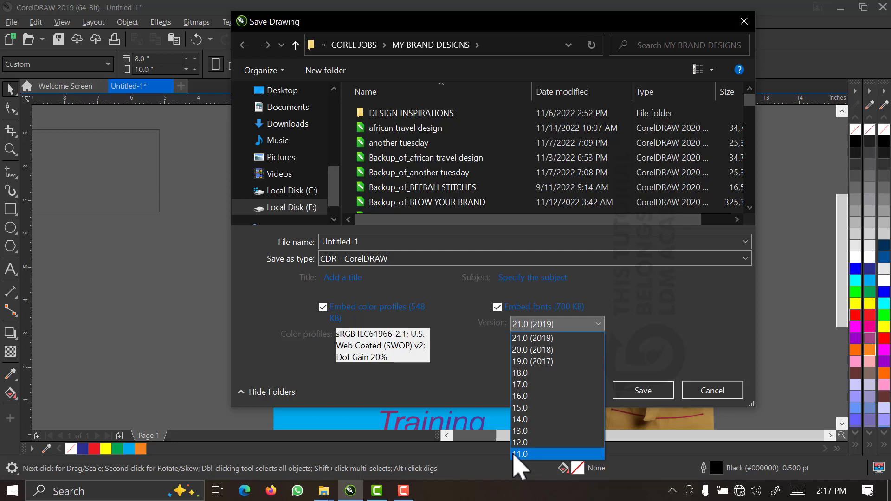
left_click(484, 368)
left_click(535, 328)
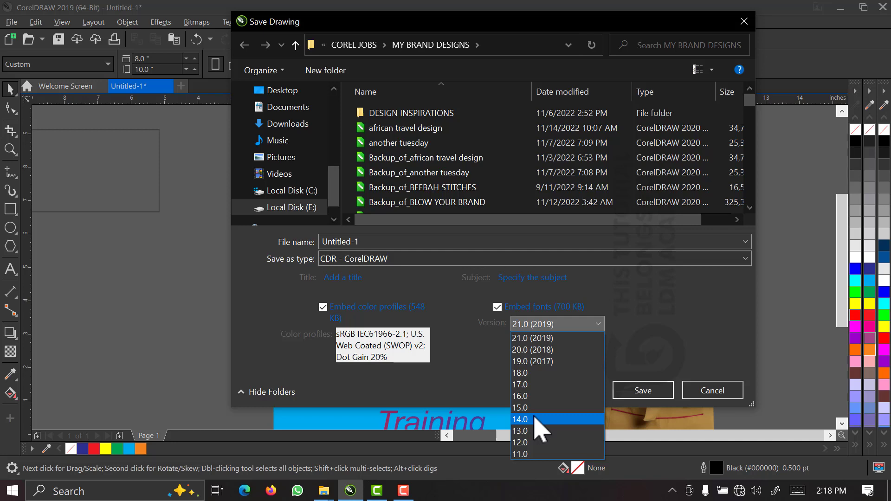
left_click(532, 432)
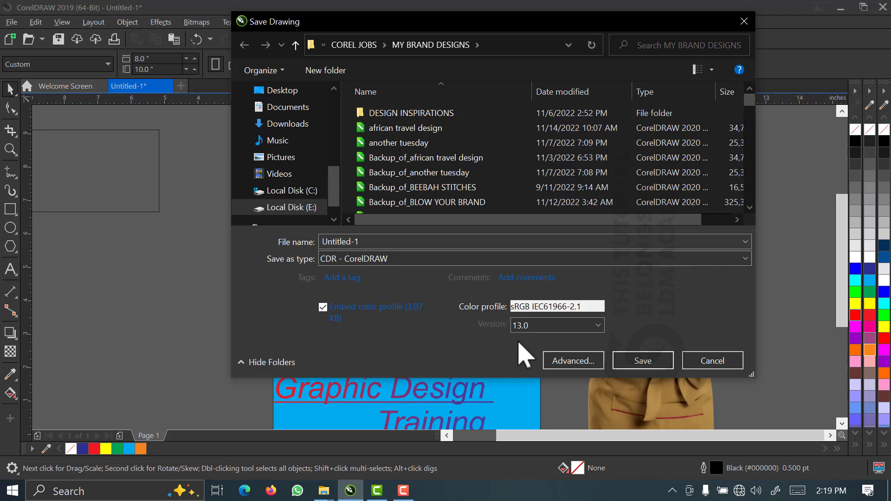
left_click(632, 366)
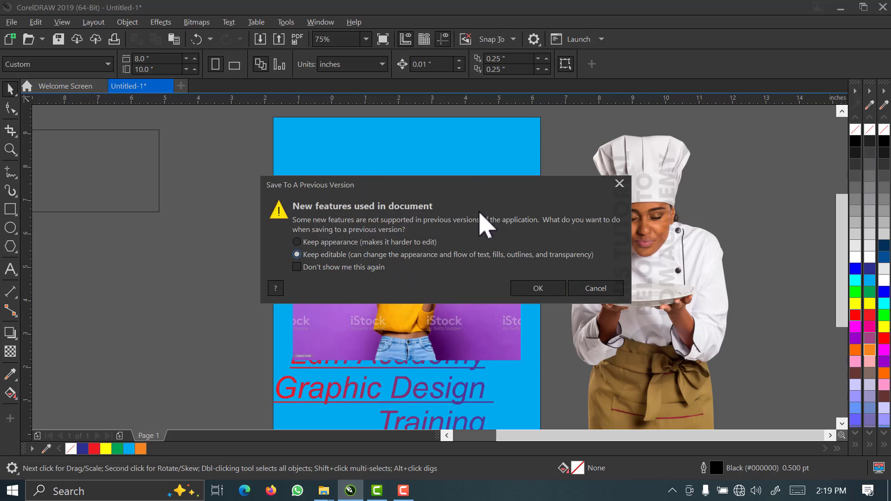
left_click_drag(479, 186, 403, 205)
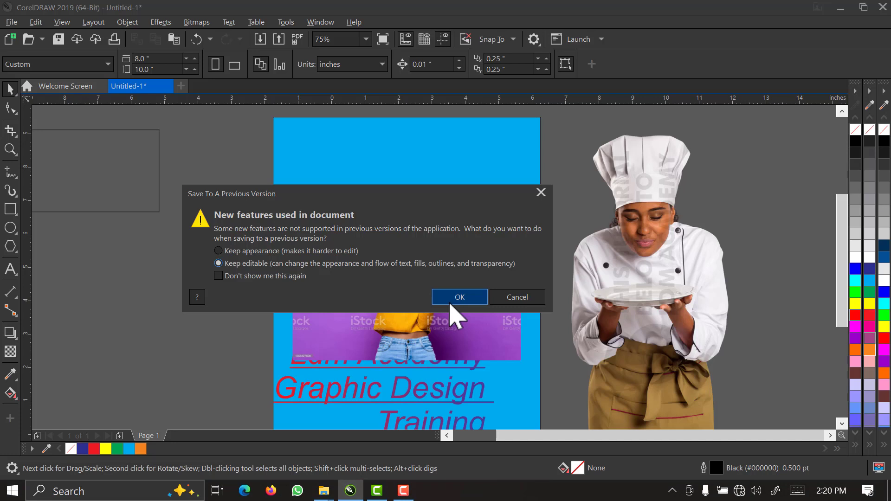
left_click(504, 304)
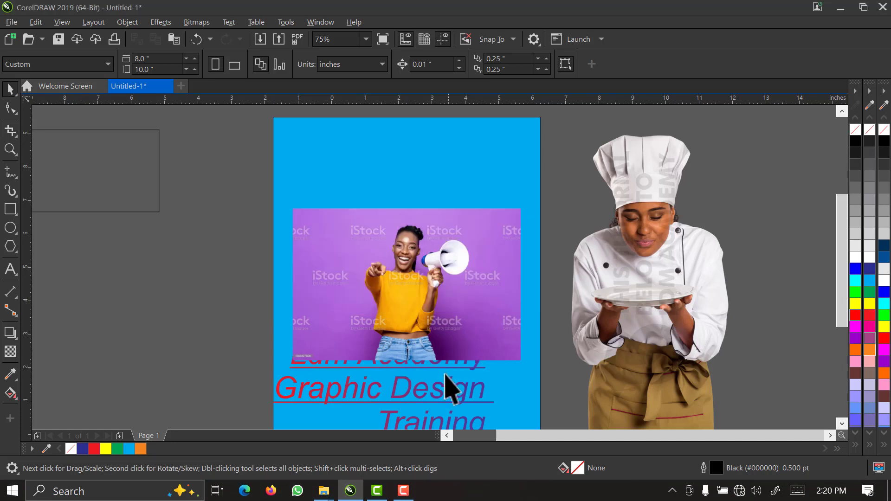
Step: Move the purple-background image and gradient rectangle off the page's left side, and the Ldm Academy text to the page's upper part
left_click(412, 322)
left_click_drag(412, 323, 157, 301)
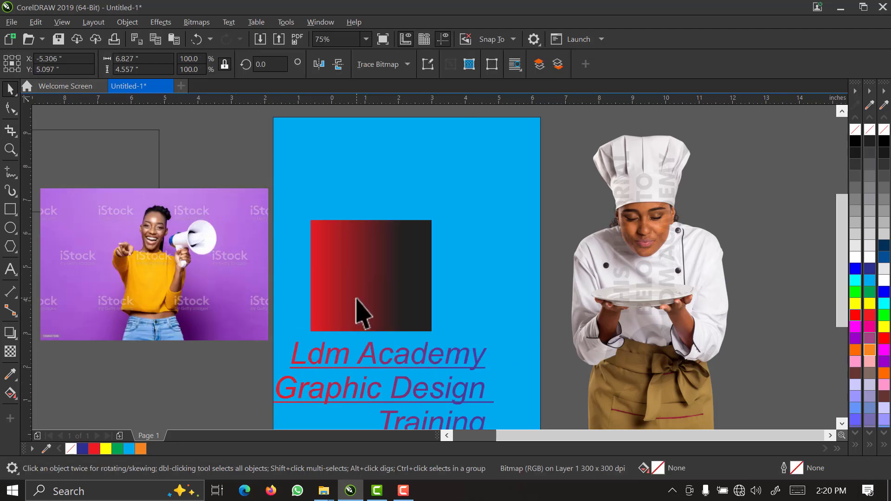
left_click_drag(365, 312, 179, 263)
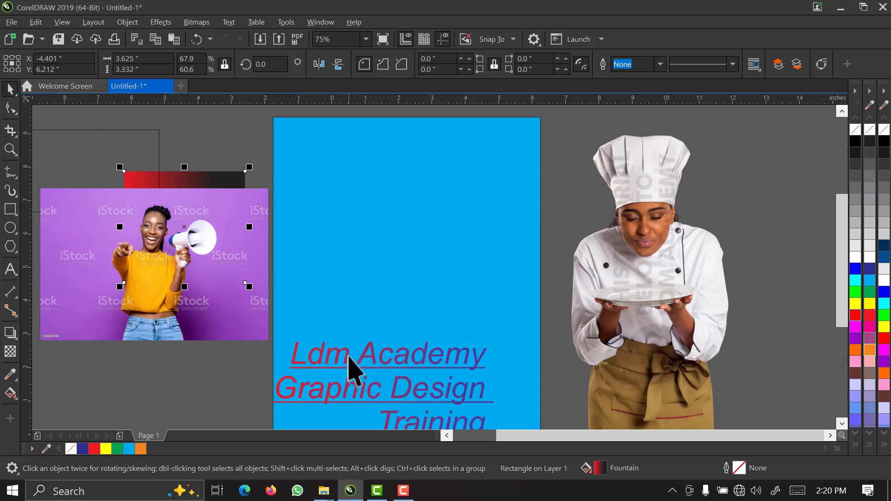
left_click(349, 357)
left_click_drag(347, 356, 375, 162)
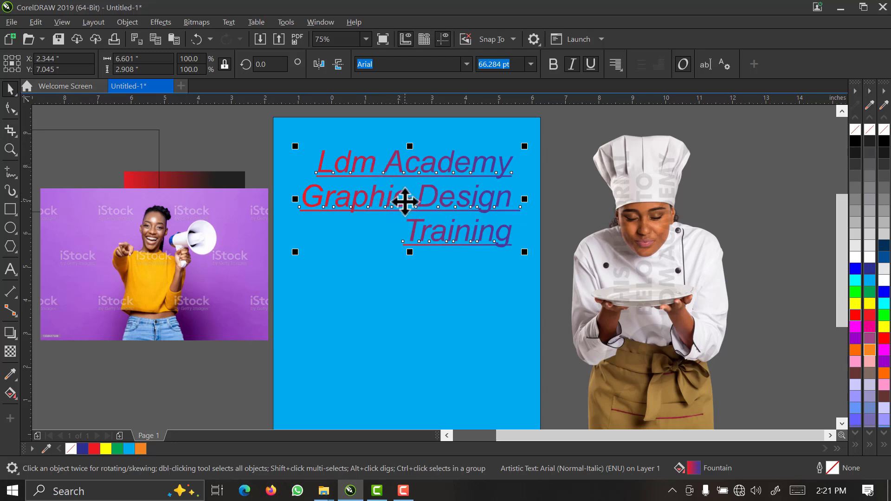
Step: Examine the Convert to Curves command offered for the Ldm Academy text without applying it, and deselect the text
right_click(405, 202)
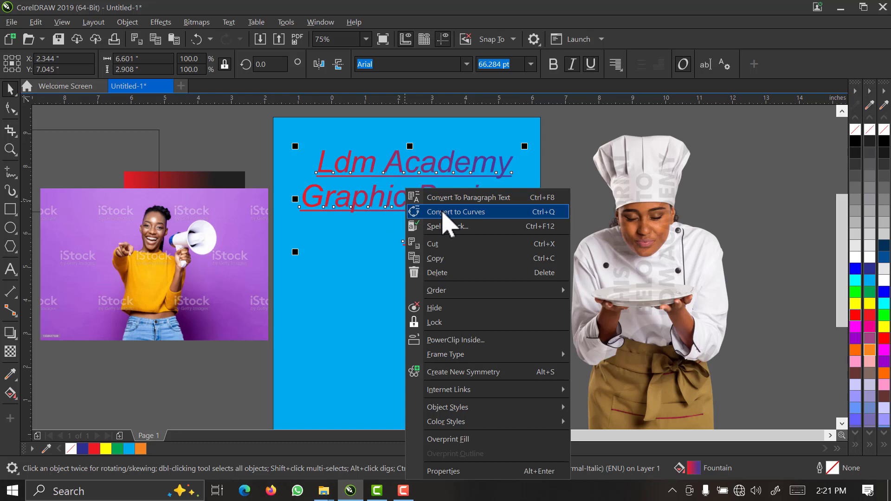
left_click(349, 127)
left_click(356, 165)
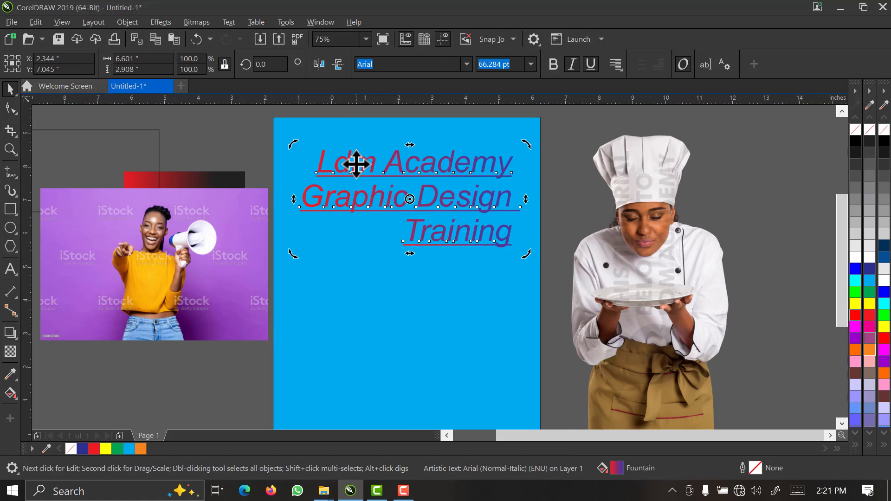
left_click(259, 159)
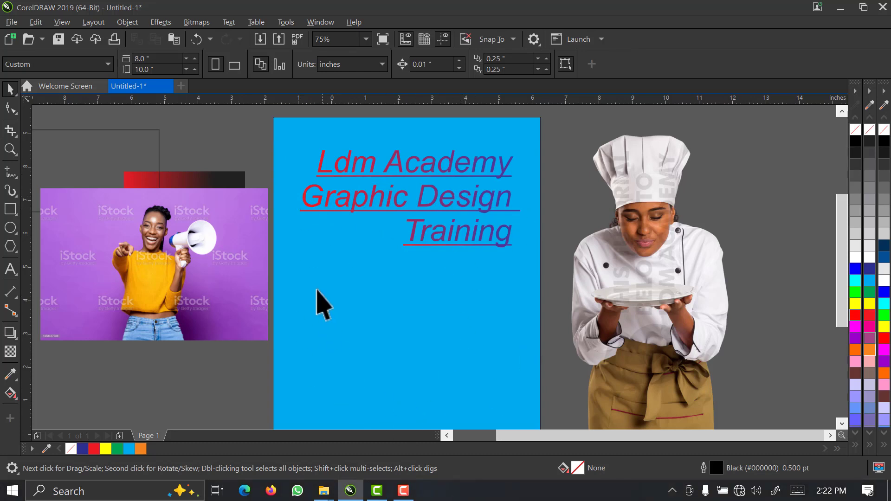
Step: Select all text objects in the drawing at once, and clear the selection
left_click(36, 22)
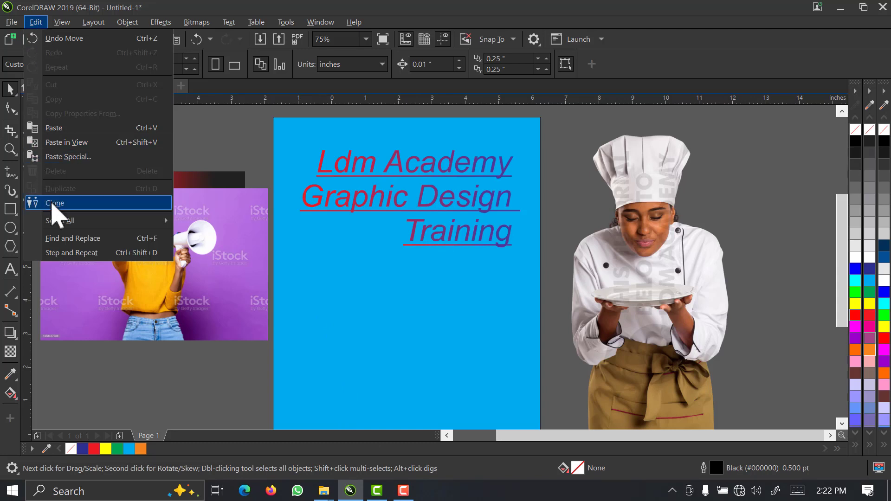
mouse_move(62, 221)
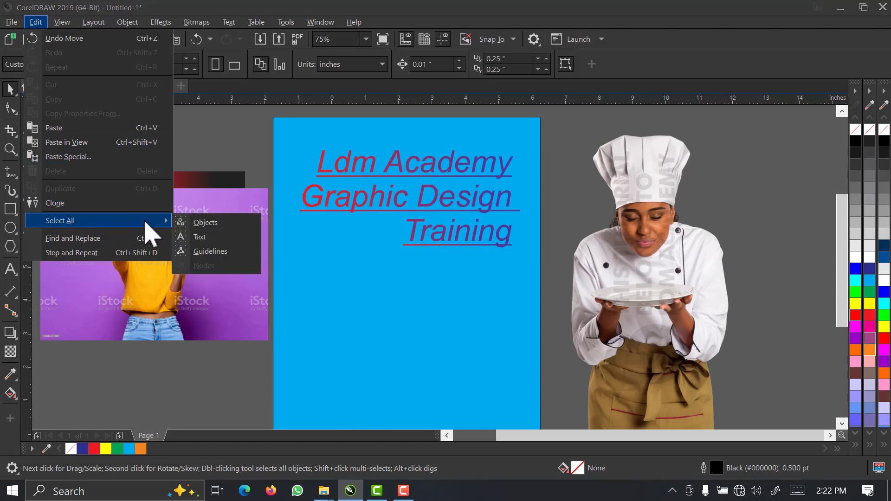
left_click(205, 240)
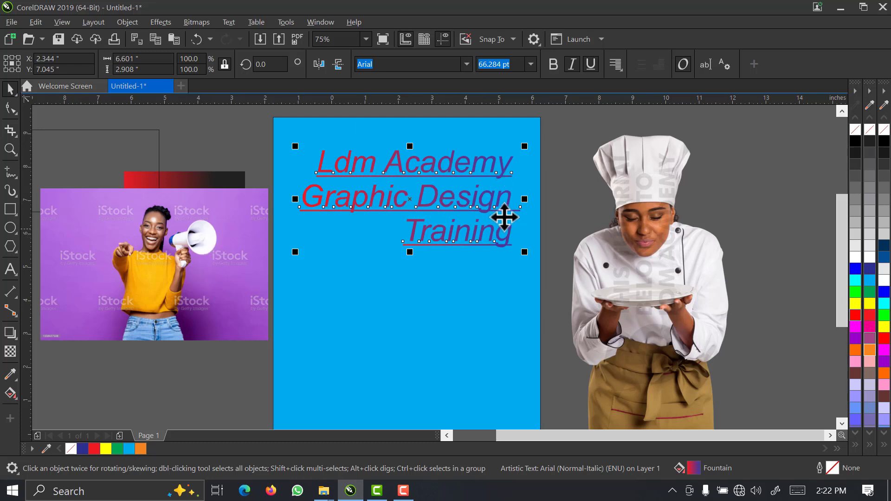
left_click(547, 255)
Step: Place two copies of the Ldm Academy text below the original, scaling the middle one to about 53 pt and the lowest to about 31 pt
left_click(421, 216)
left_click(418, 332)
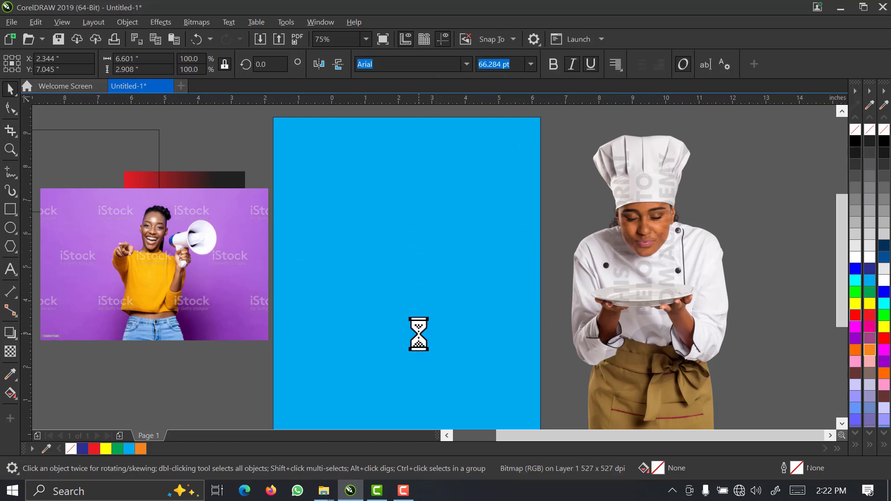
left_click(10, 88)
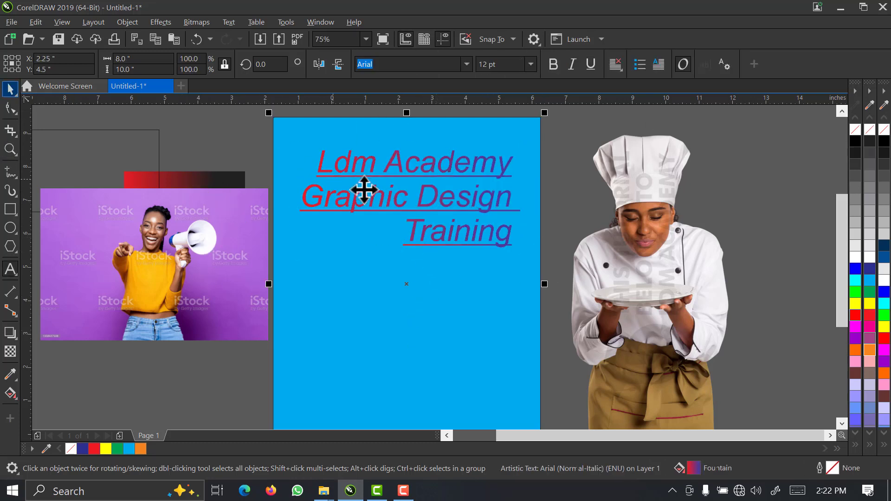
left_click(371, 208)
left_click_drag(364, 197, 364, 380)
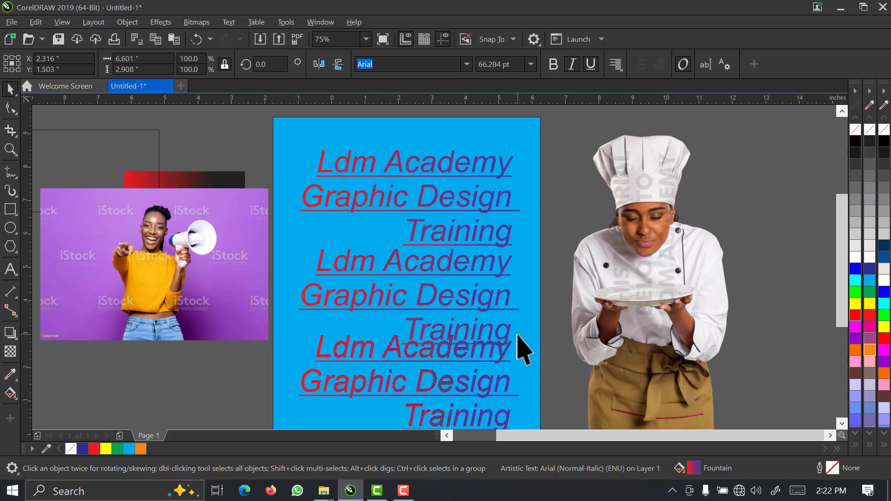
left_click_drag(521, 330, 500, 351)
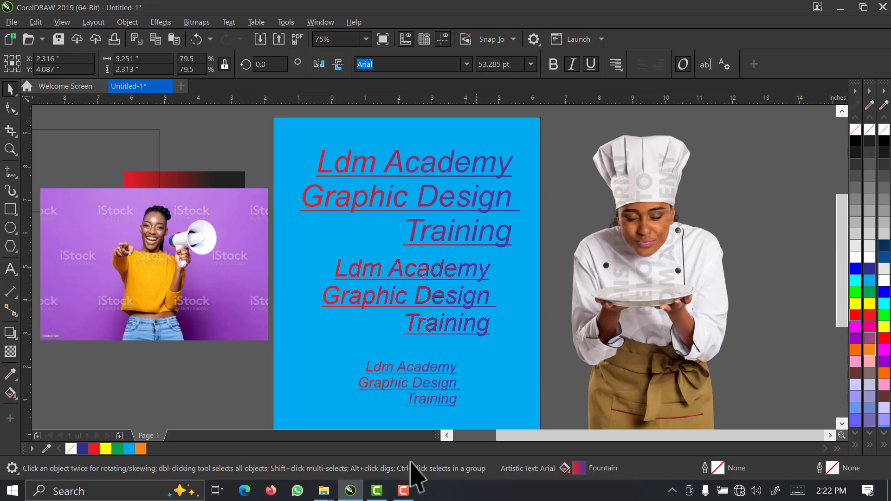
left_click(424, 389)
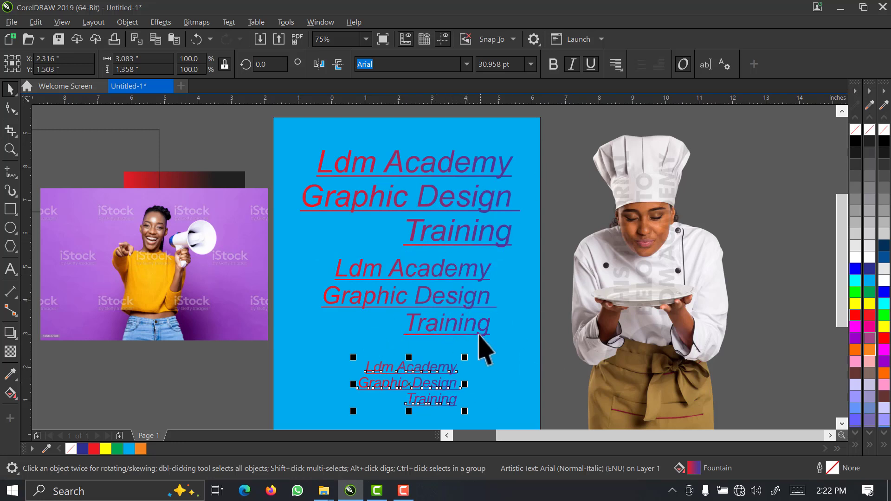
Step: Select all text objects in the drawing together and examine the Convert to Curves command offered for them without applying it
left_click(179, 126)
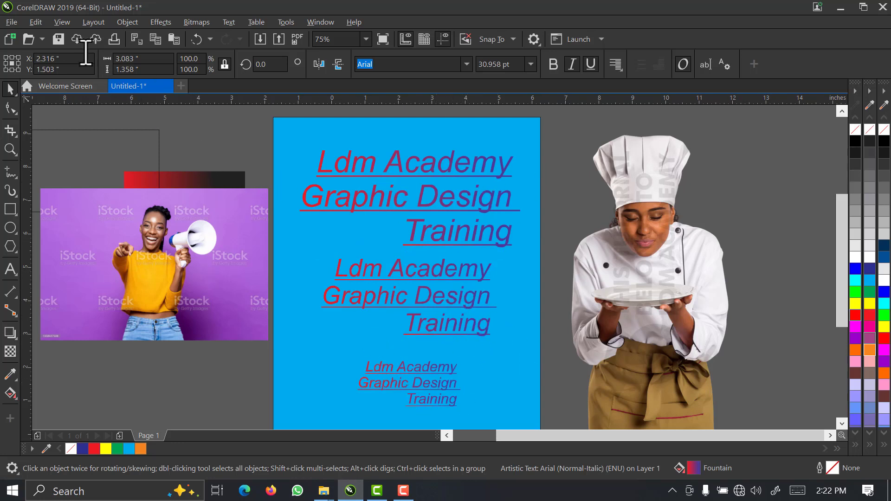
left_click(40, 21)
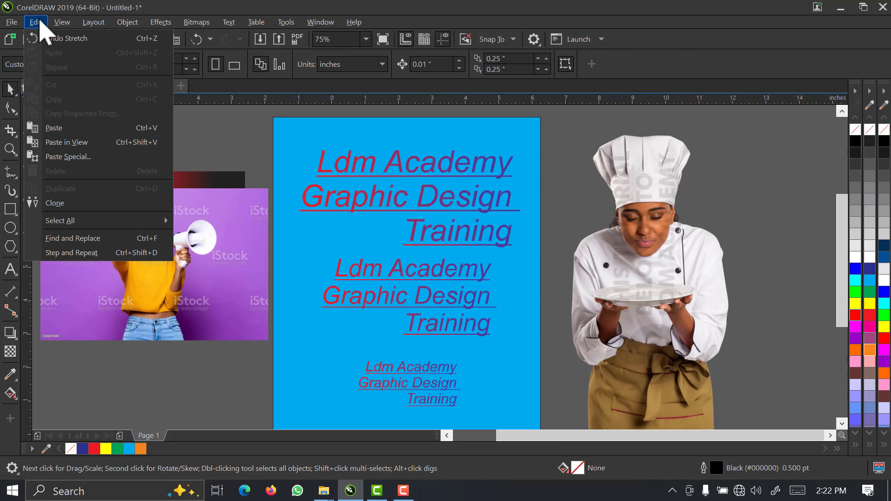
mouse_move(153, 222)
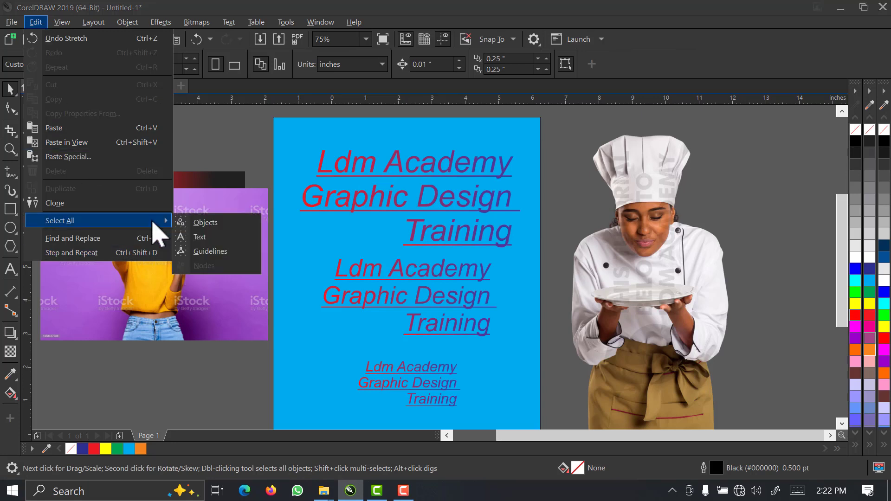
left_click(184, 237)
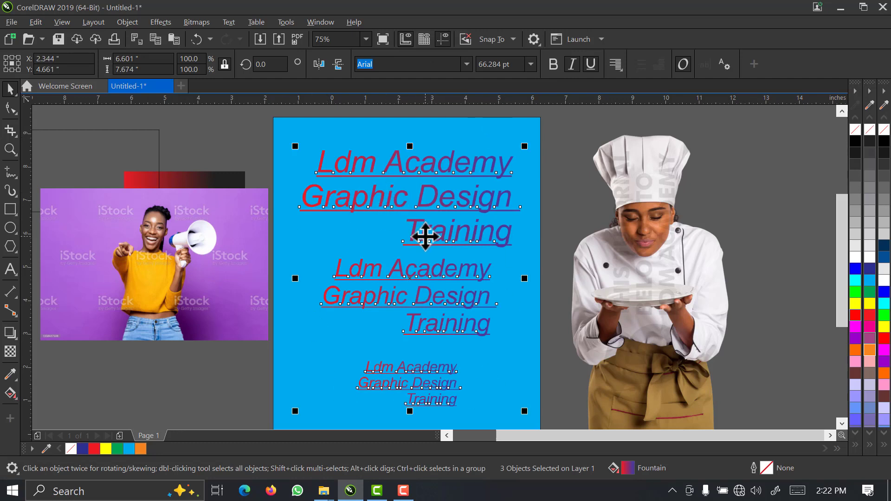
right_click(434, 241)
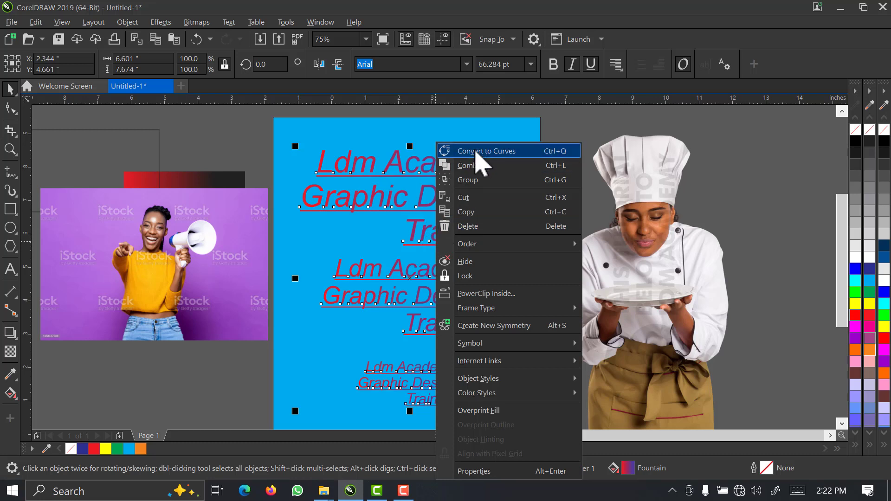
left_click(252, 154)
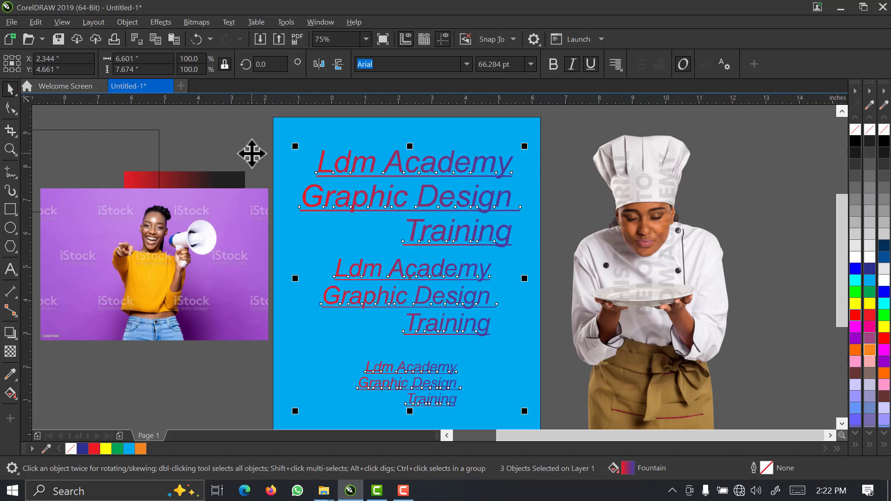